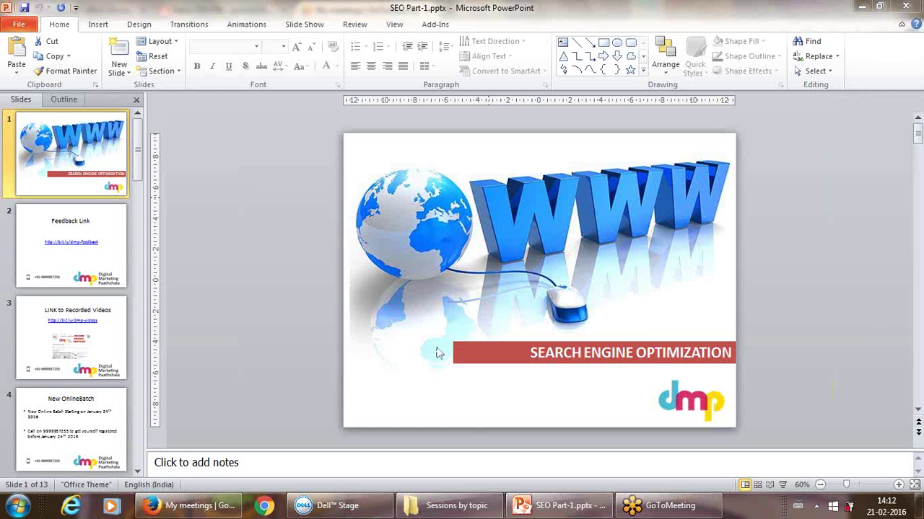
Switch from the SEO Part-1.pptx title slide to the GoToMeeting My Meetings page in Firefox.
click(222, 507)
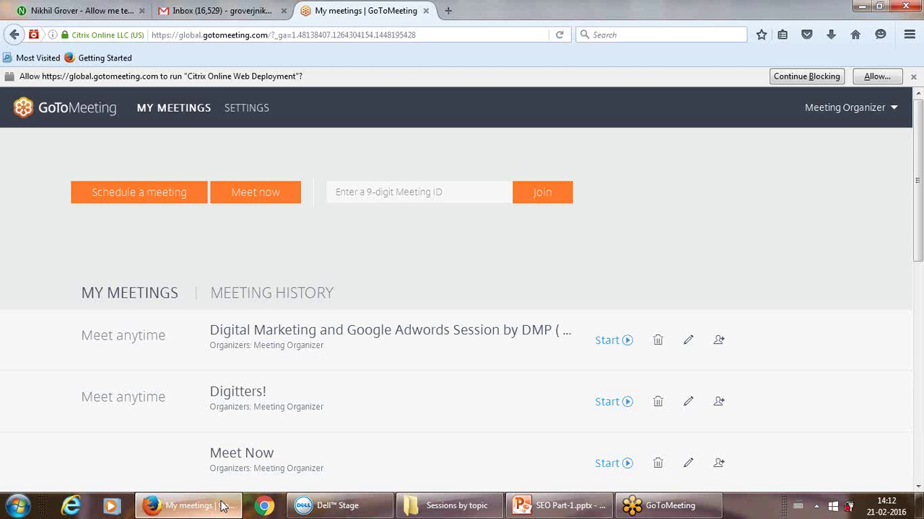
Move the Gmail Inbox tab to the first tab position.
click(220, 10)
click(87, 10)
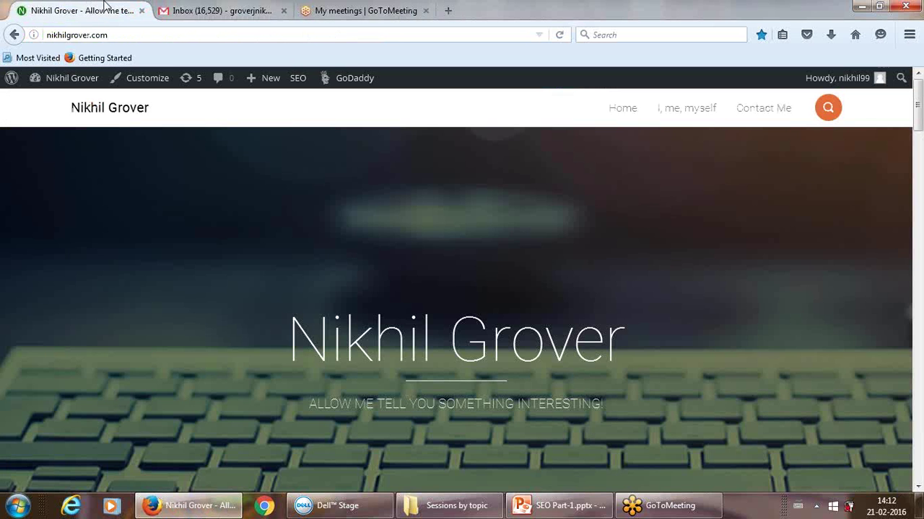
drag(184, 7, 26, 11)
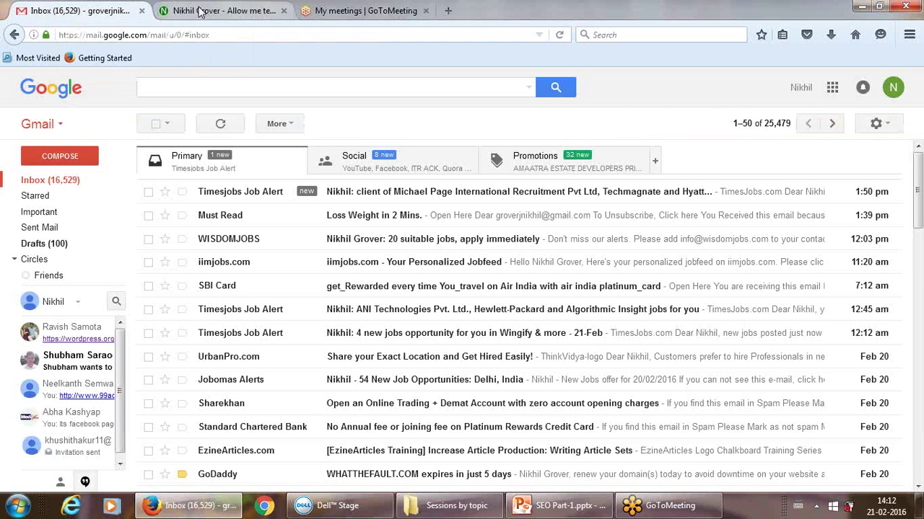
Open the 'I, me, myself' page and then the post 'What The Fault! : Who is he?'.
click(201, 11)
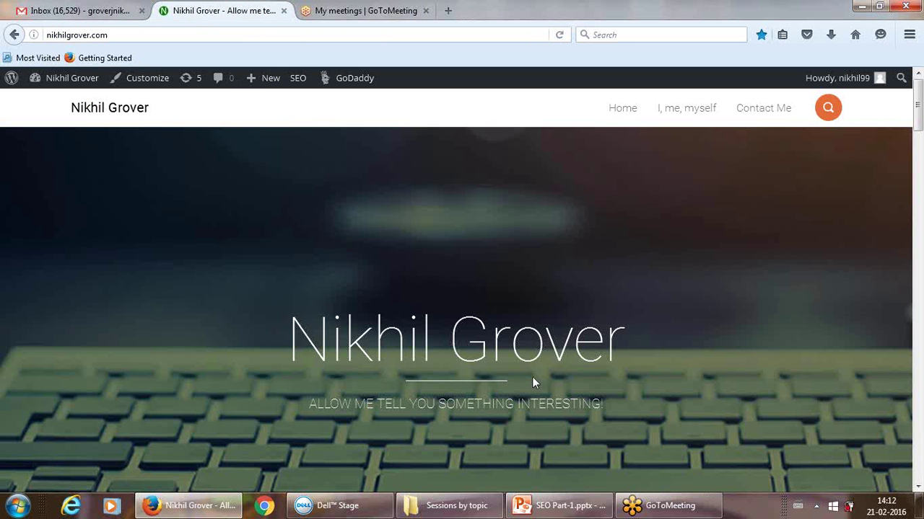
scroll(915, 132, down, 5)
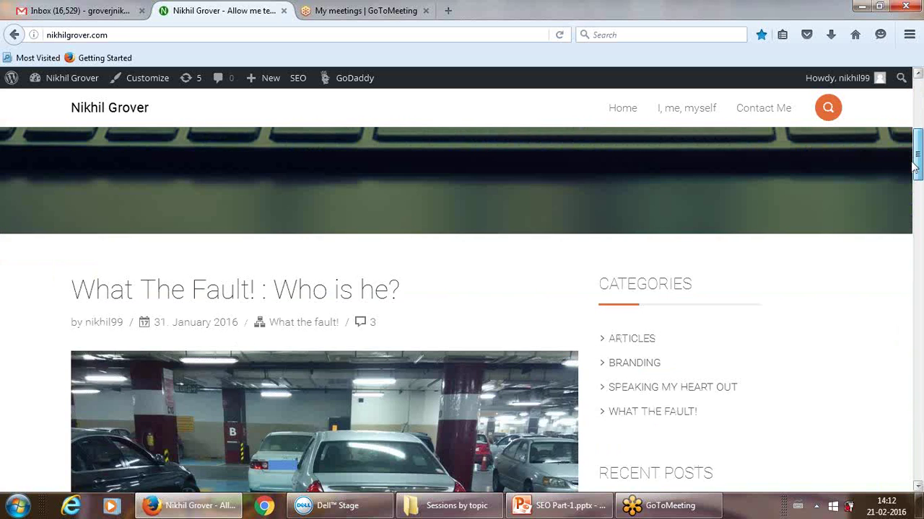
scroll(915, 132, up, 3)
click(699, 114)
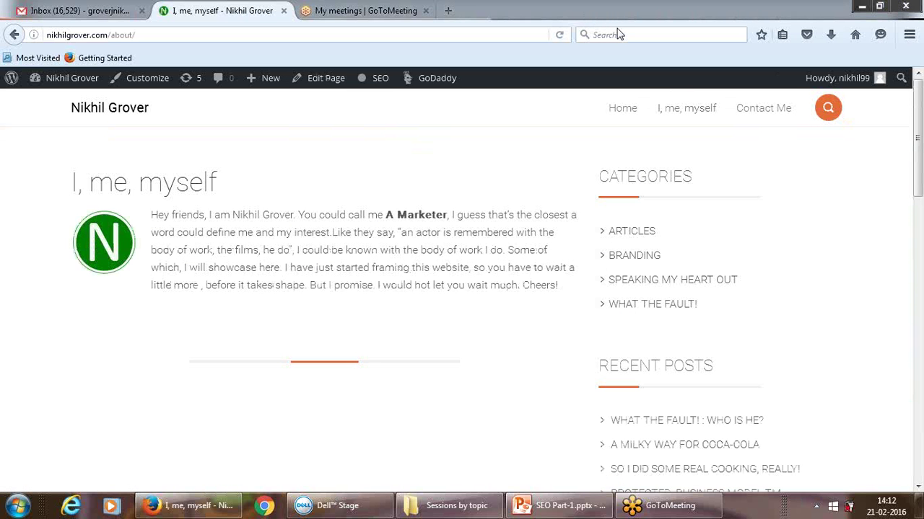
click(637, 423)
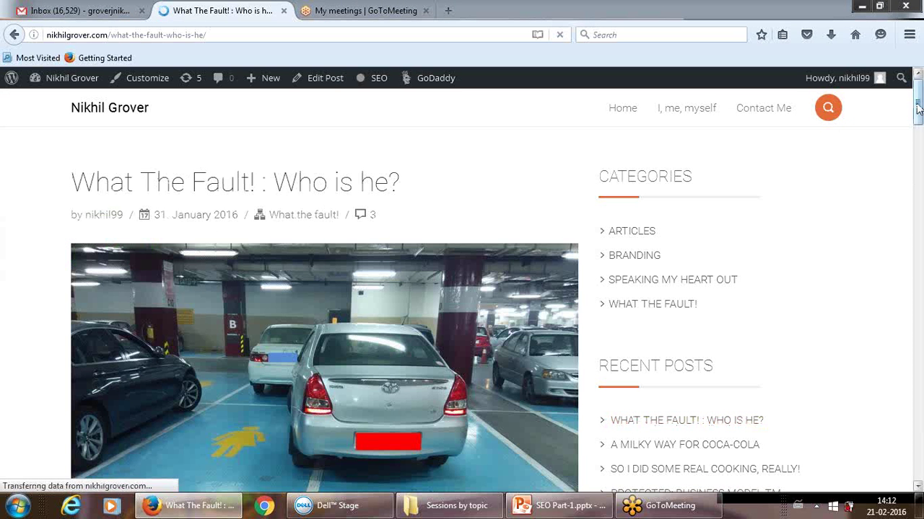
mouse_move(918, 105)
mouse_down()
mouse_move(916, 241)
mouse_move(918, 93)
mouse_up()
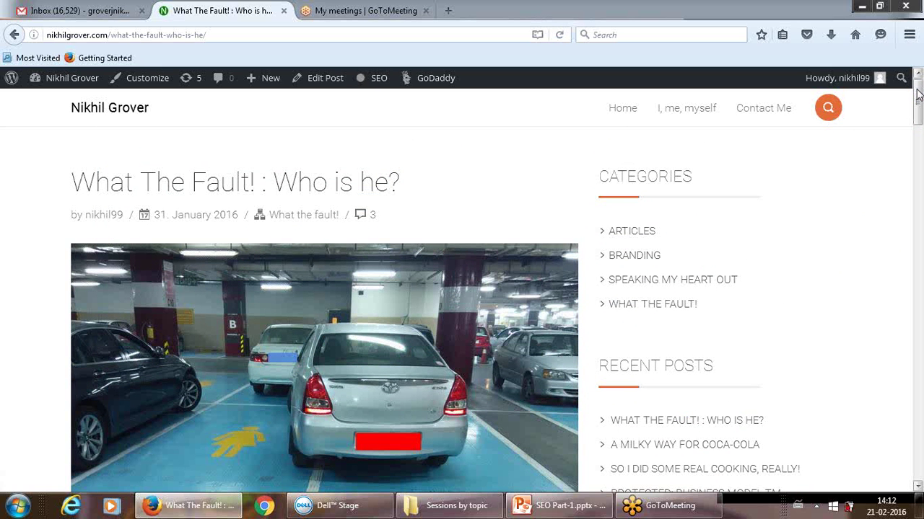
mouse_move(918, 94)
mouse_down()
mouse_move(915, 186)
mouse_move(916, 94)
mouse_up()
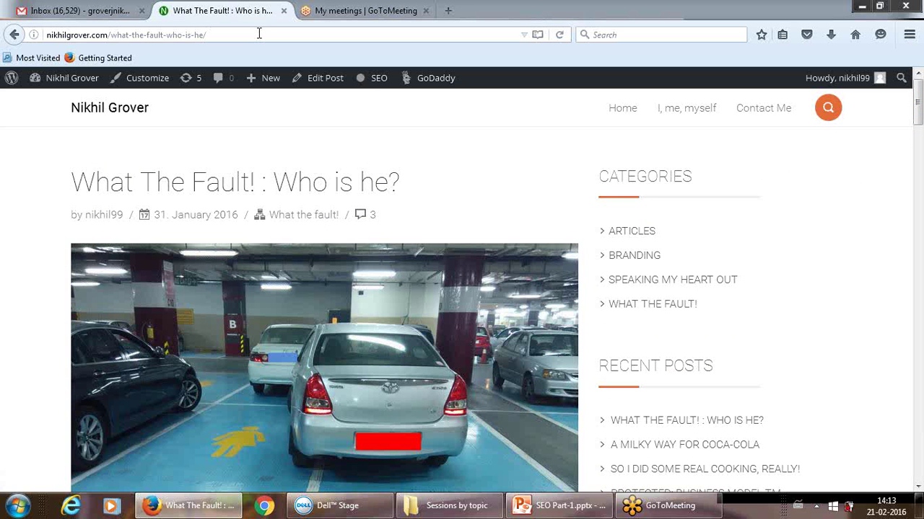
click(447, 12)
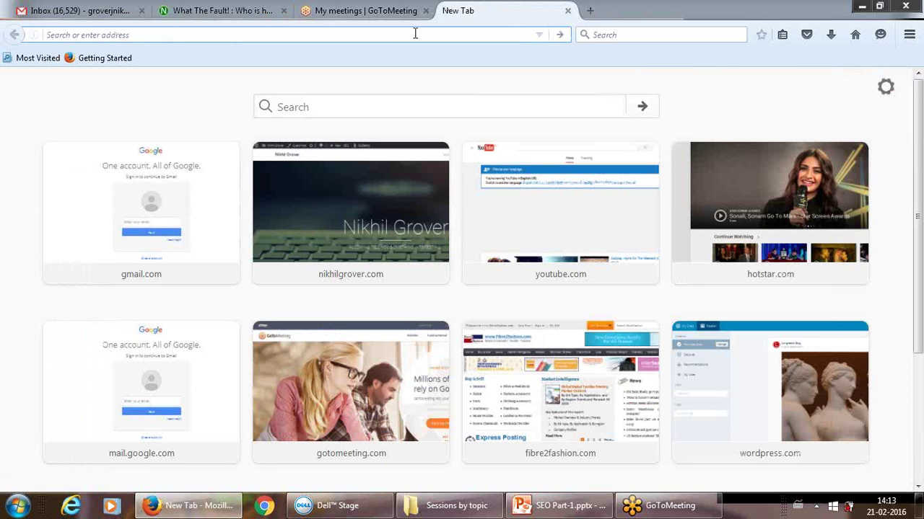
text(ww)
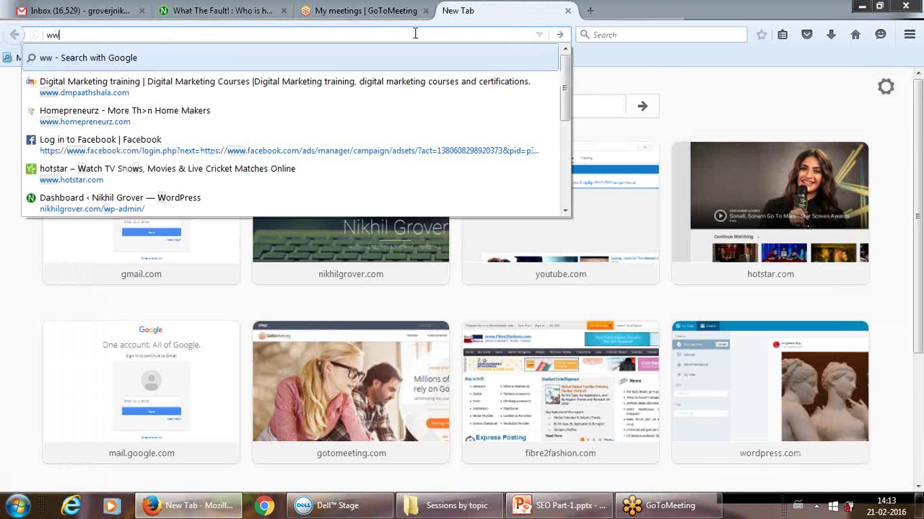
text(w.nikhil)
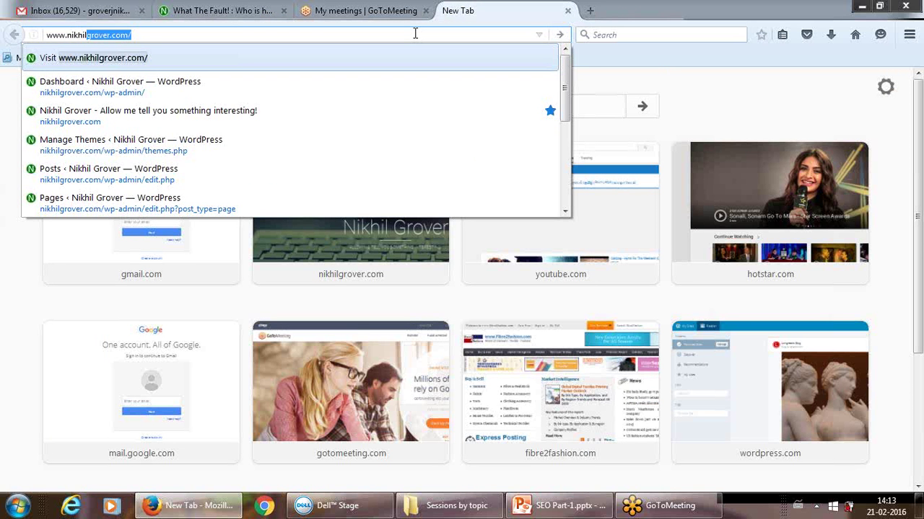
click(415, 33)
text(wp-admin/)
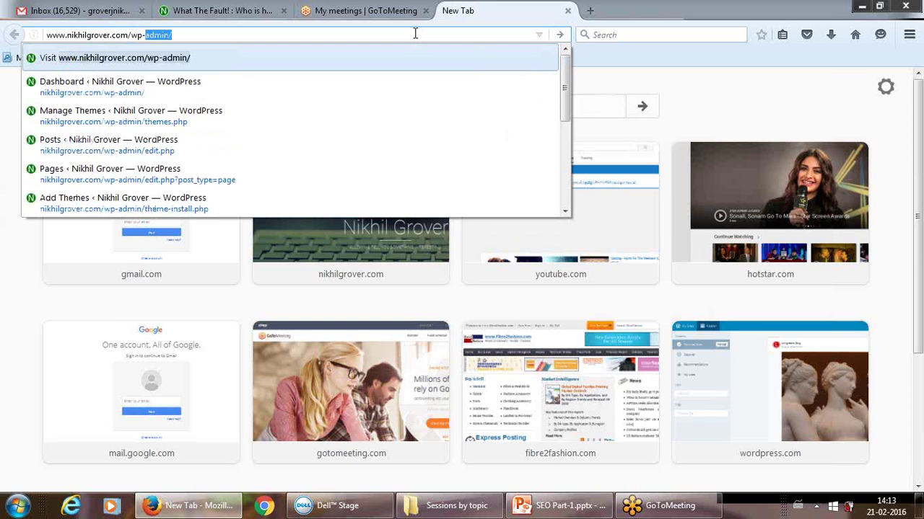
key(Return)
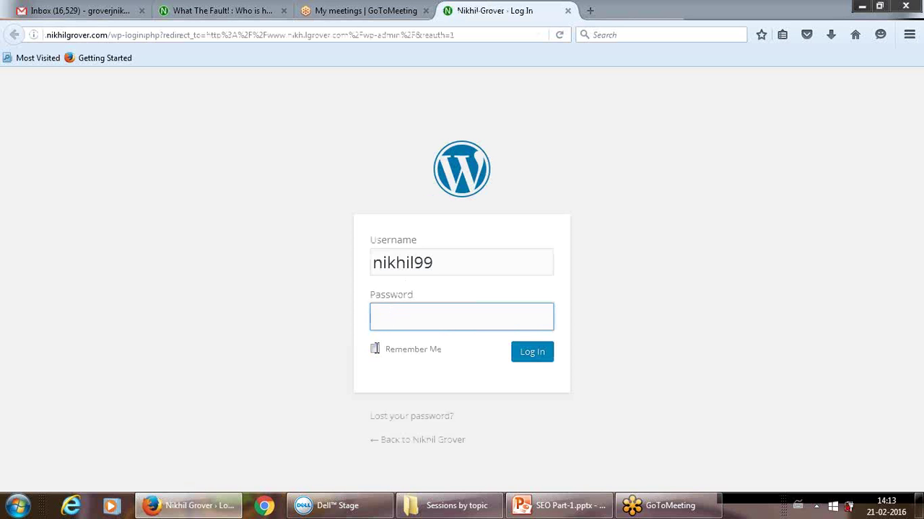
Submit the account password and dismiss Firefox's prompt to update the saved login.
text(**)
key(BackSpace)
key(BackSpace)
text(*********)
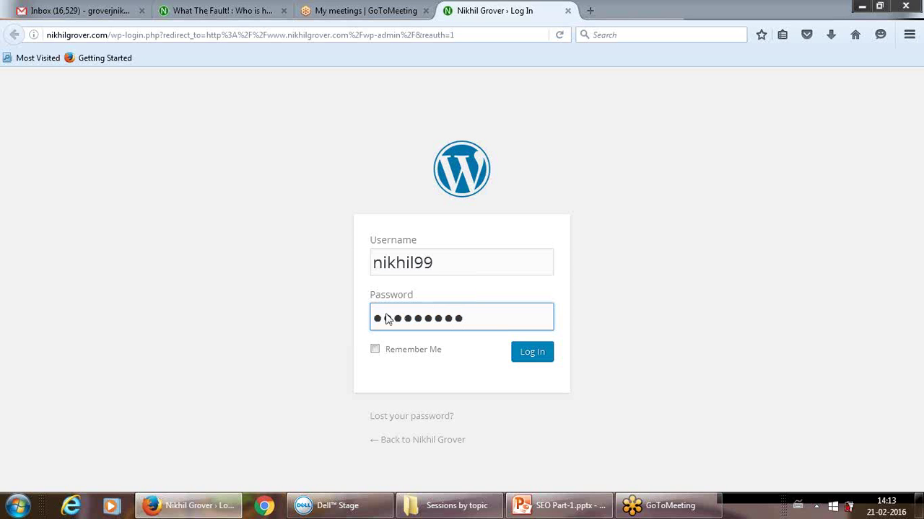
click(531, 354)
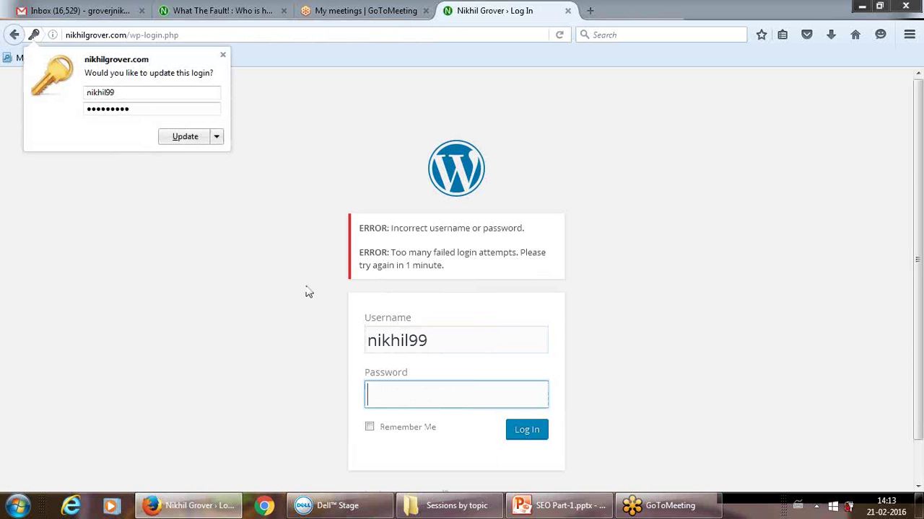
click(224, 55)
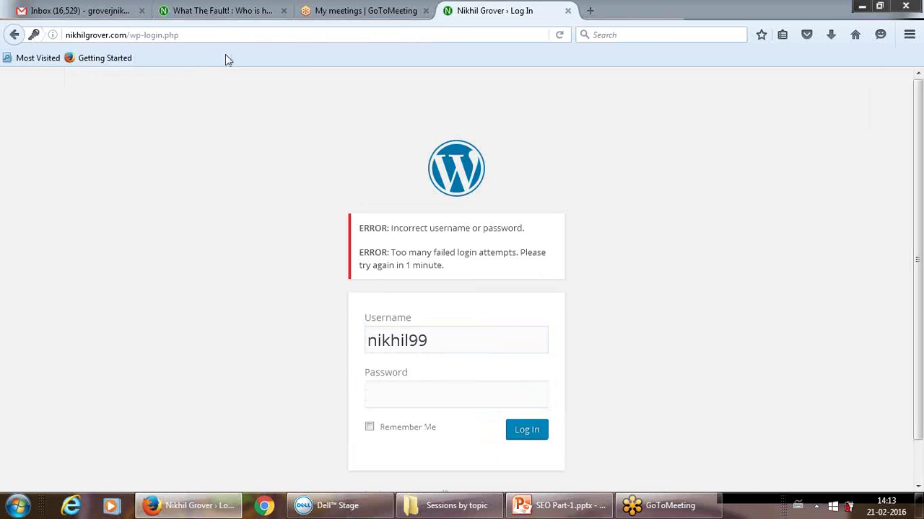
Retype and clear the password, then go to the 'Lost your password?' page.
click(370, 429)
click(369, 429)
key(shift+Tab)
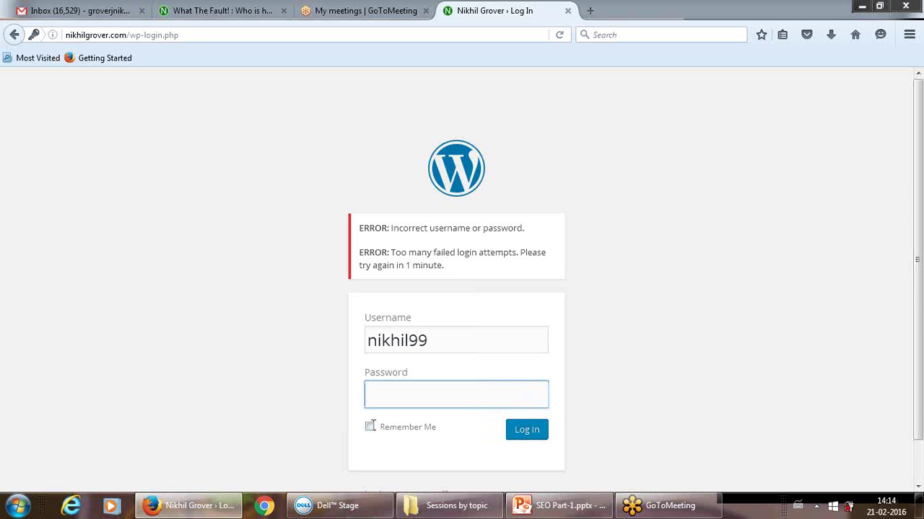
text(******)
key(BackSpace)
key(BackSpace)
key(BackSpace)
key(BackSpace)
key(BackSpace)
scroll(922, 117, down, 1)
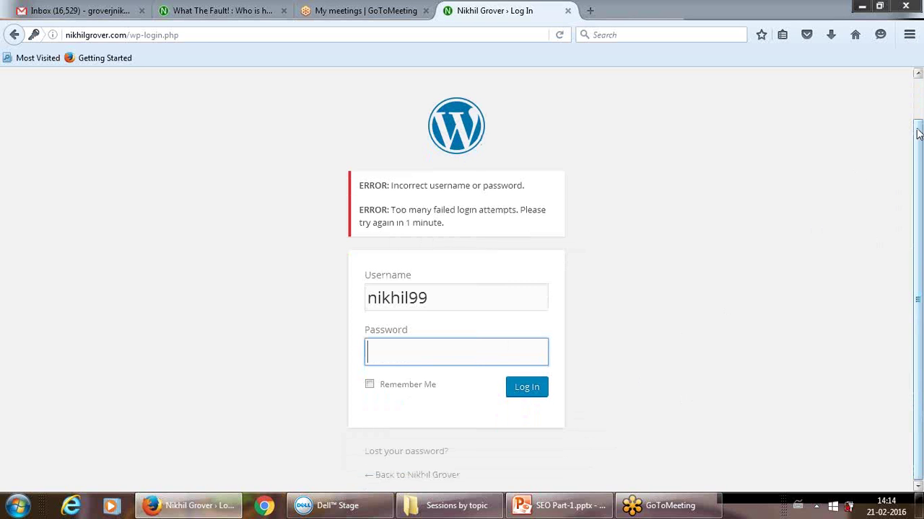
click(428, 453)
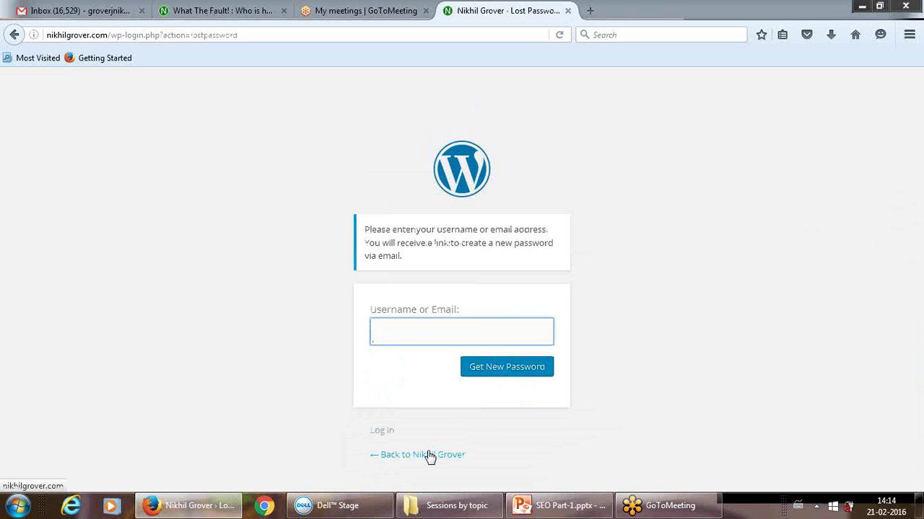
Request a new password link for the account e-mail, then log in with Remember Me ticked.
text(groverjnih)
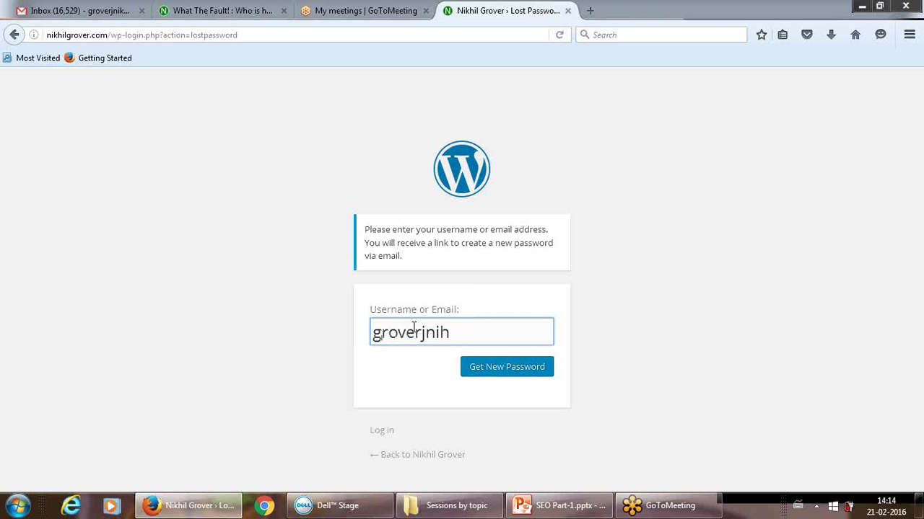
key(BackSpace)
key(Down)
key(Return)
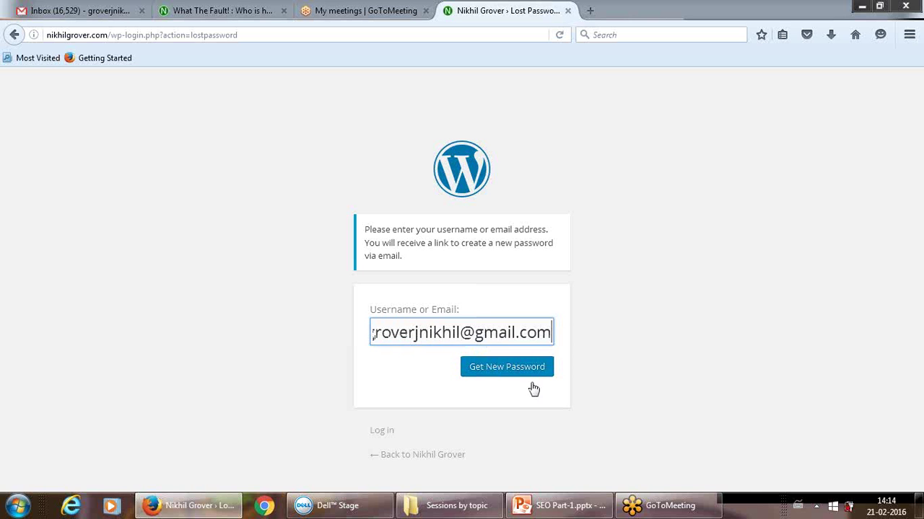
click(524, 376)
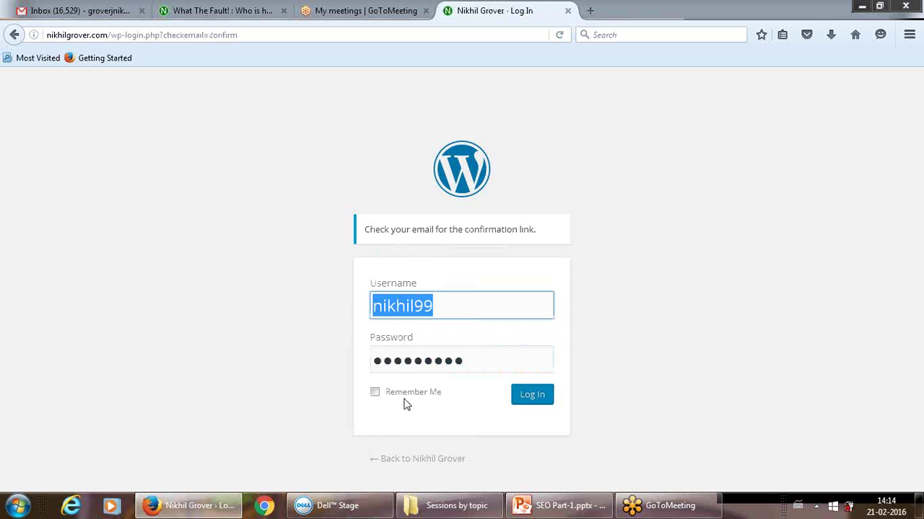
click(381, 396)
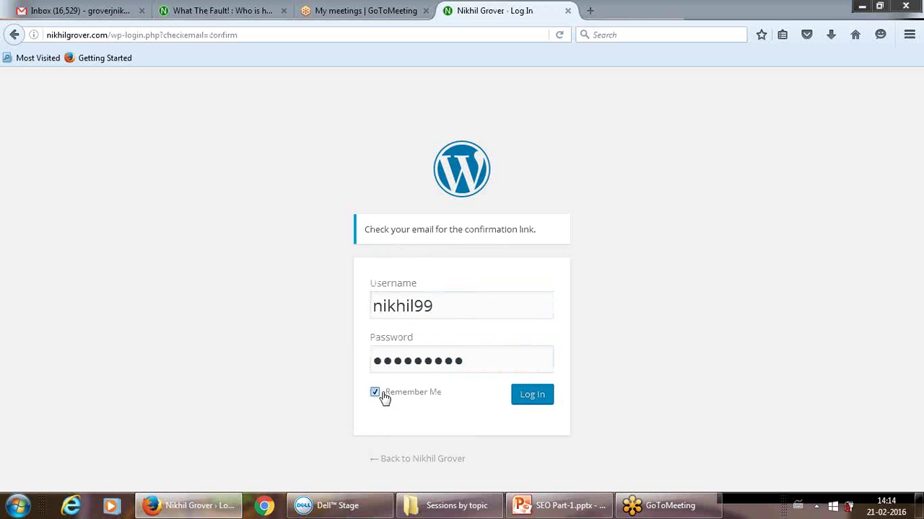
click(535, 400)
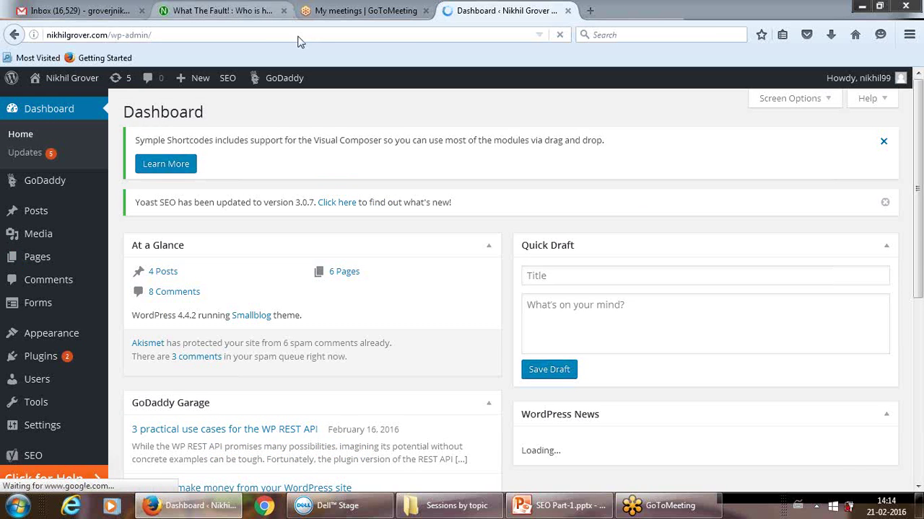
Rearrange the tabs, visit the site's home page, and settle on the admin Dashboard tab.
drag(366, 10, 525, 6)
click(216, 10)
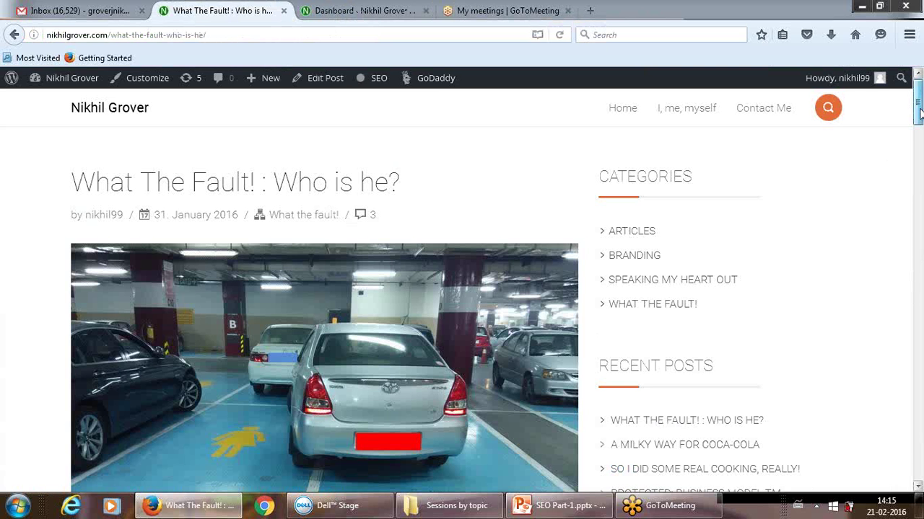
click(125, 110)
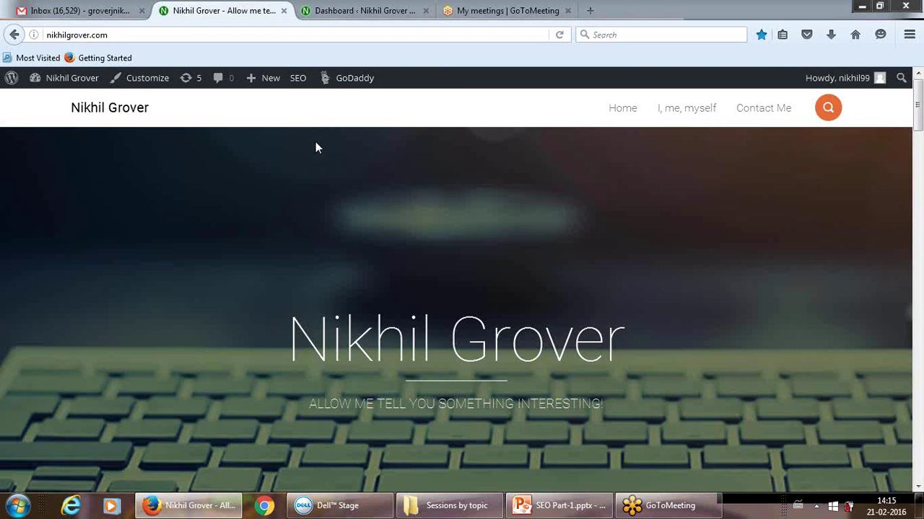
click(359, 8)
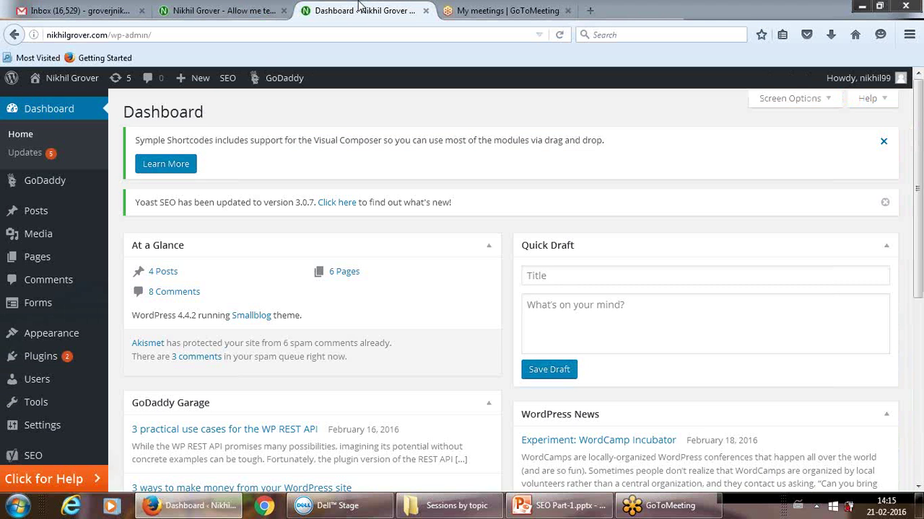
mouse_move(37, 337)
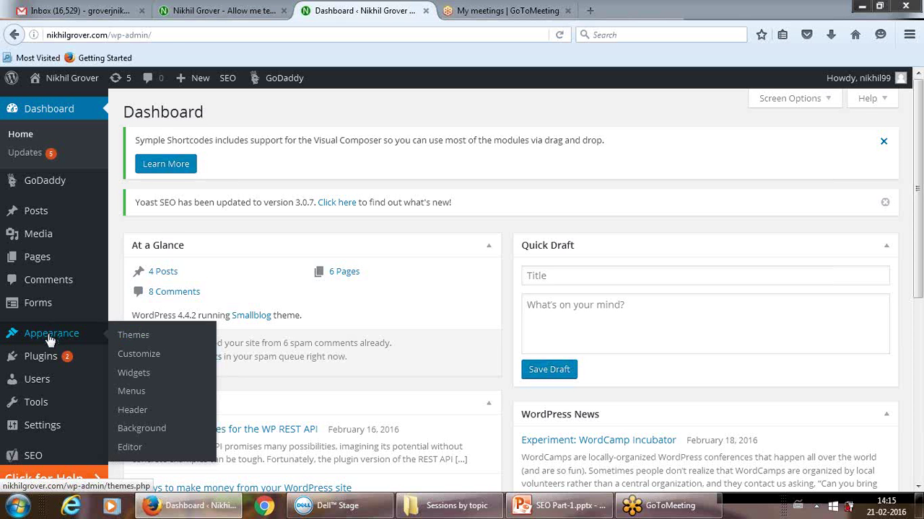
mouse_move(39, 218)
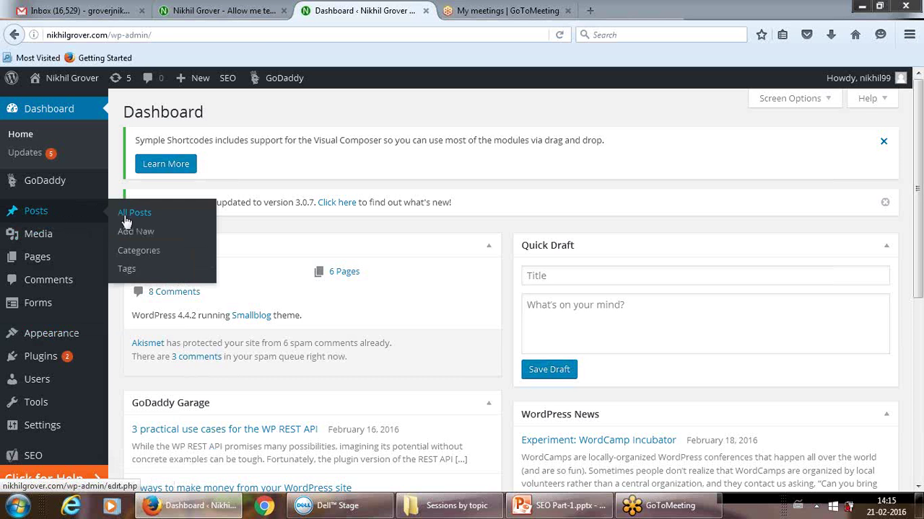
click(514, 5)
click(363, 9)
Create a new post via Posts > Add New and enter the empty editor.
click(132, 232)
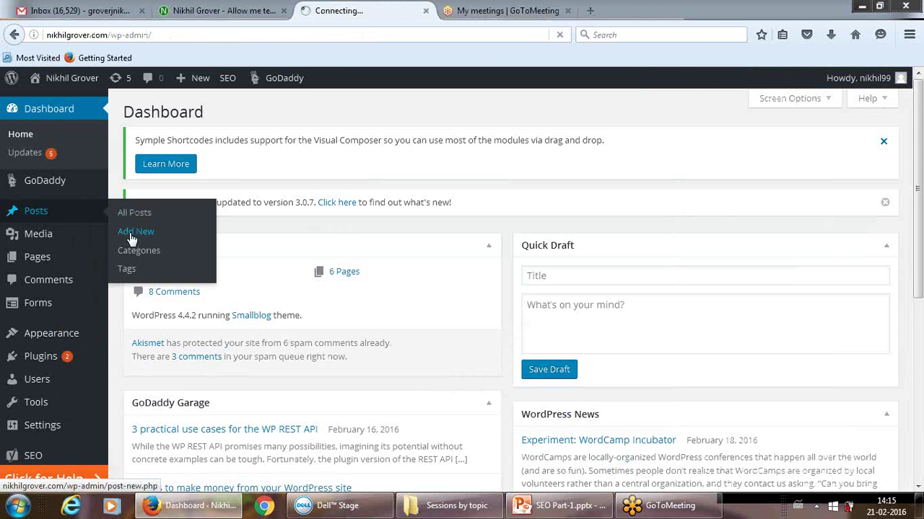
mouse_move(556, 512)
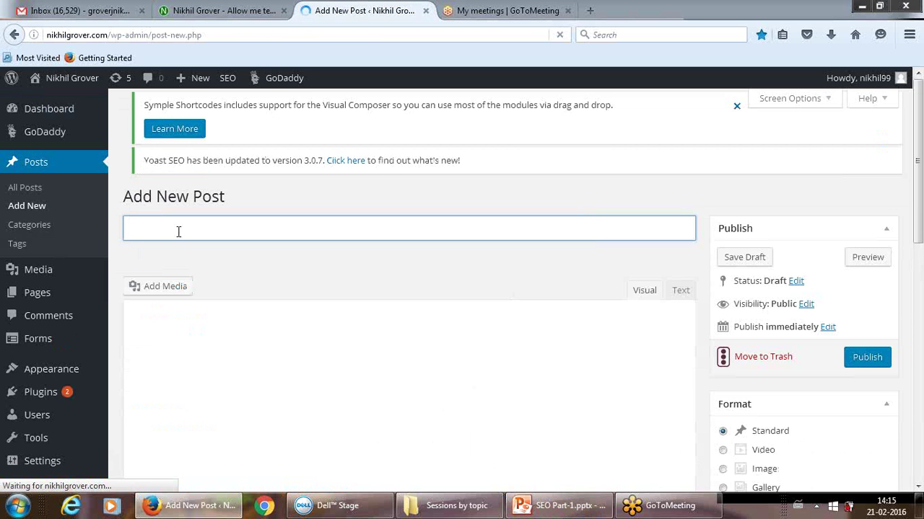
click(212, 364)
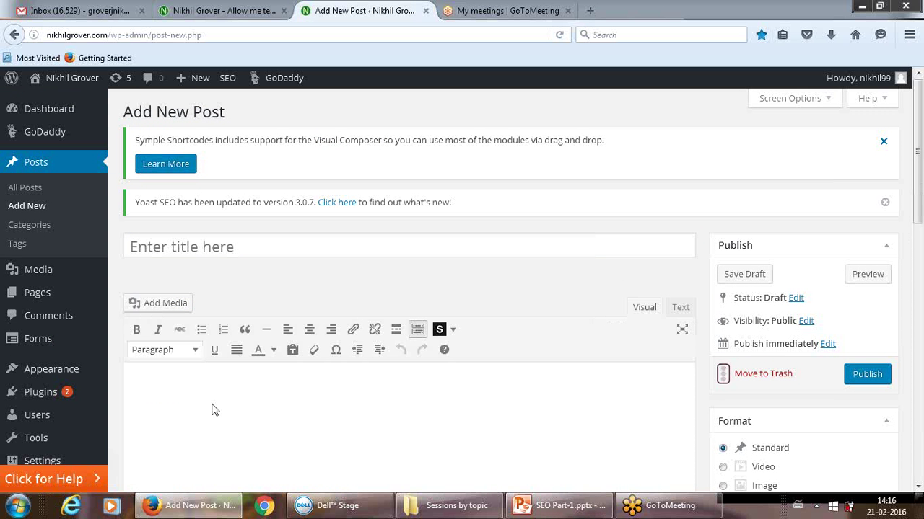
Type 'This is my first class.' as the first sentence of the post body.
click(226, 257)
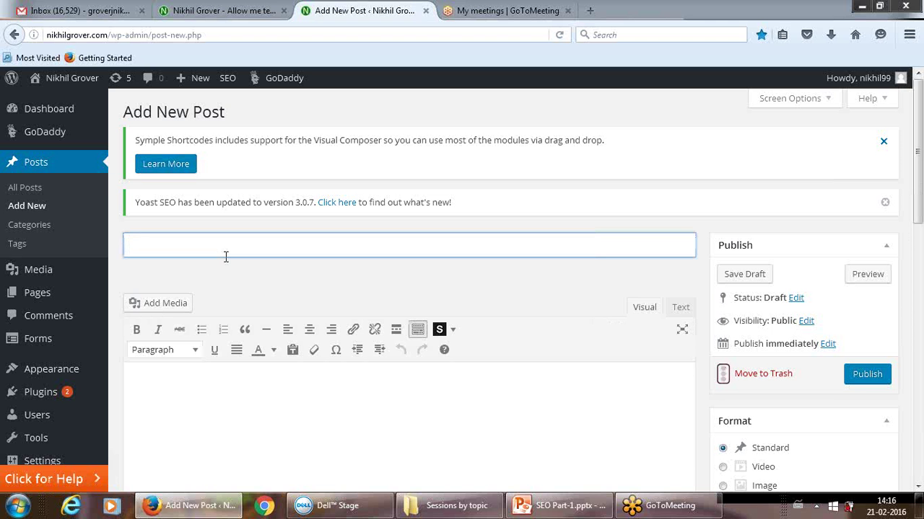
click(196, 397)
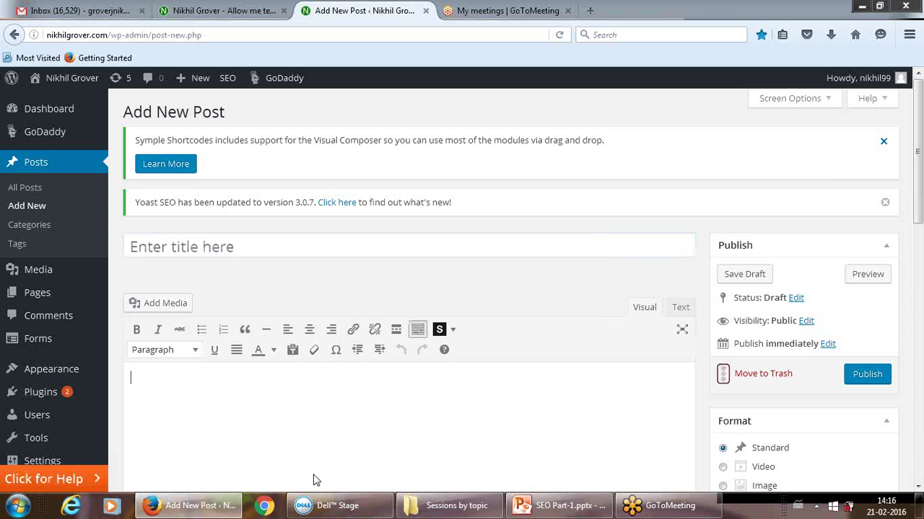
text(This is my fir)
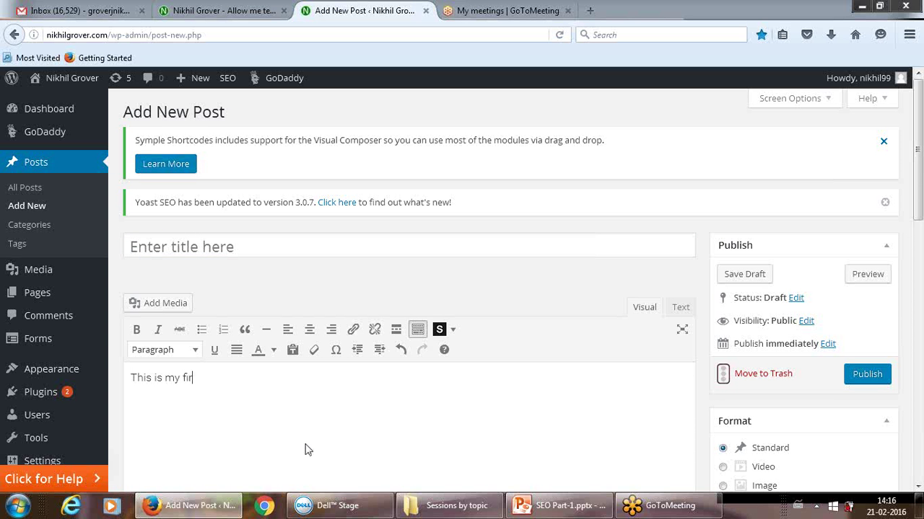
text(st class,)
key(BackSpace)
text(.)
click(354, 330)
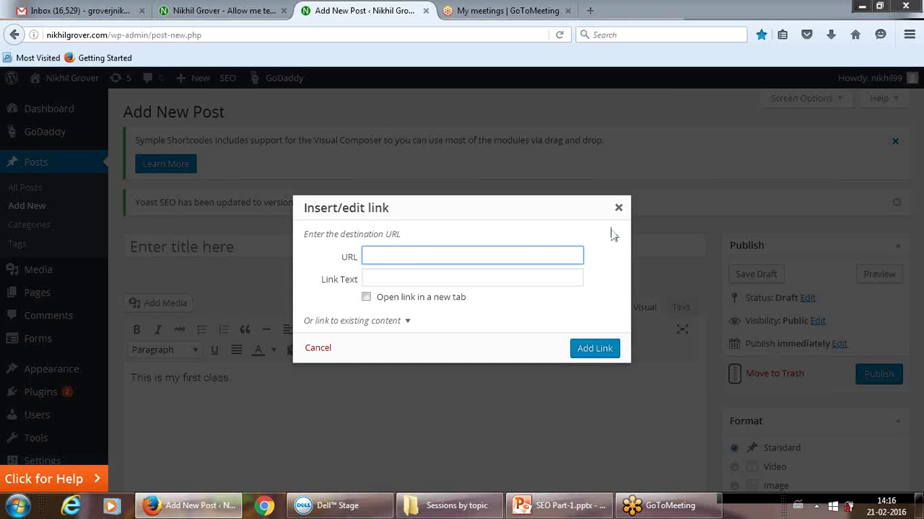
click(619, 207)
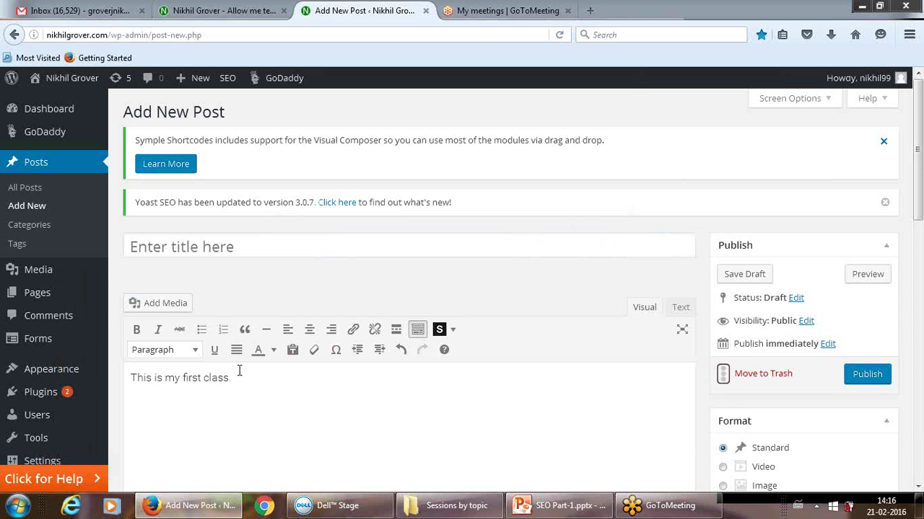
Add the sentence saying the batchmate is one of my batchmates here, then select the name.
text(Anto is,)
key(BackSpace)
text(one iof)
key(BackSpace)
key(BackSpace)
key(BackSpace)
text(of batch)
click(239, 370)
text(mates)
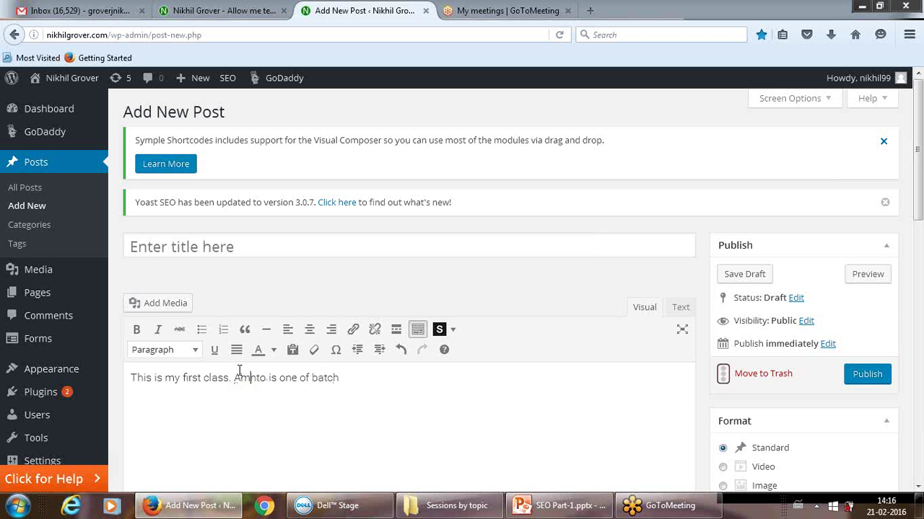
key(BackSpace)
key(BackSpace)
key(BackSpace)
key(BackSpace)
key(BackSpace)
key(BackSpace)
text(h)
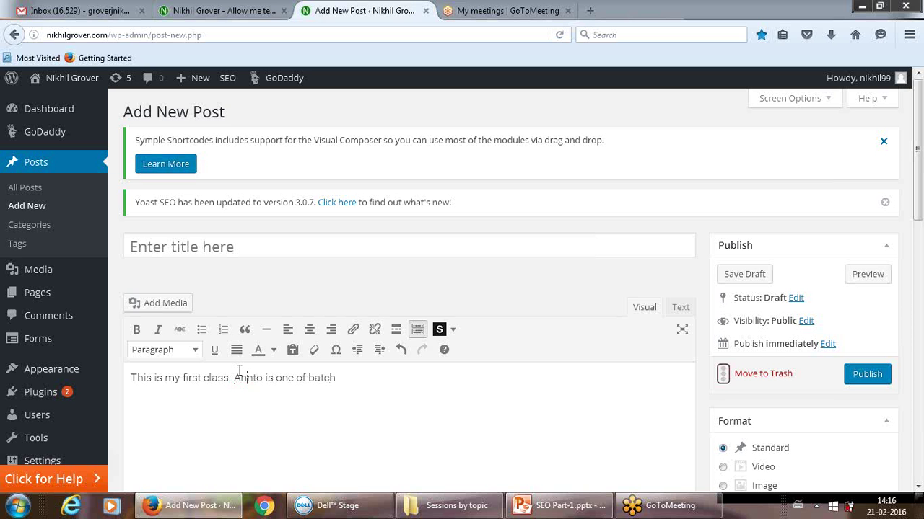
key(Delete)
key(Right)
key(Right)
key(Right)
key(Right)
key(Right)
key(Right)
key(Right)
key(Right)
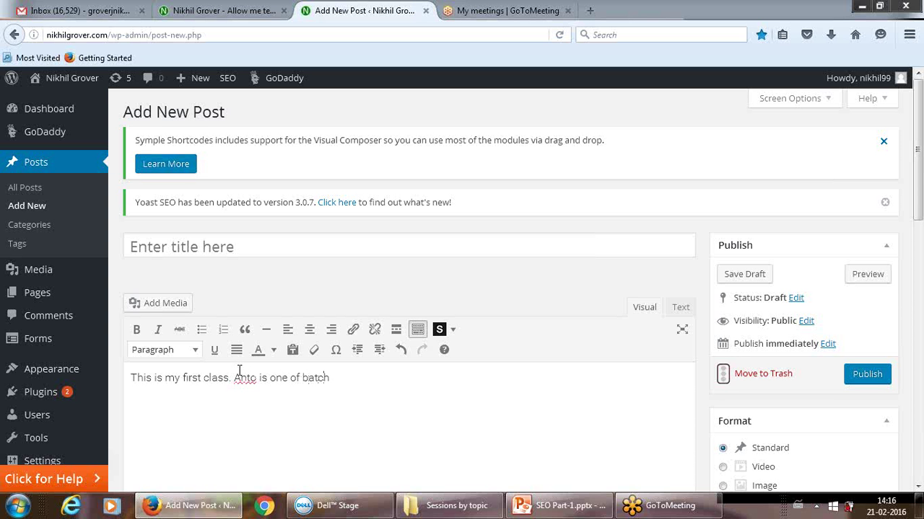
text(mates here)
key(Left)
key(Left)
key(Left)
key(Left)
key(shift+Left)
key(shift+Left)
key(shift+Left)
key(shift+Left)
key(shift+Left)
Hyperlink the selected batchmate's name to their website's www address.
click(353, 330)
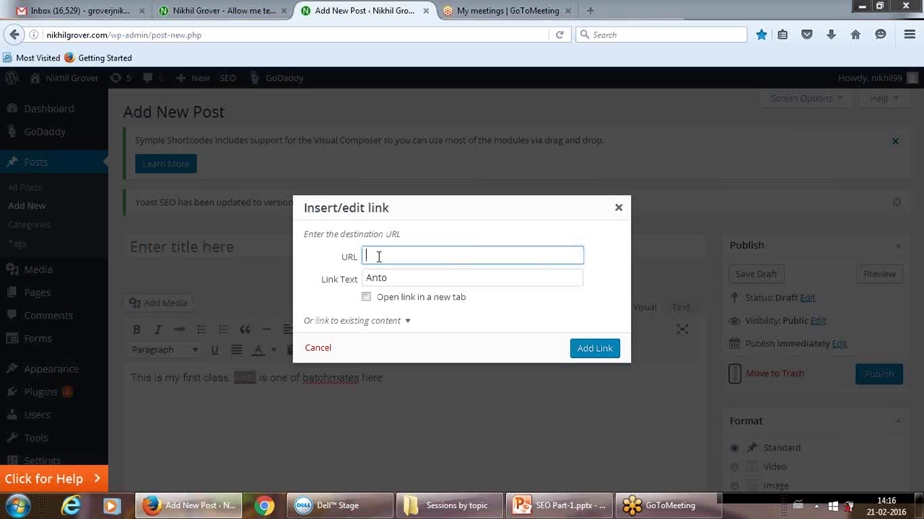
text(www)
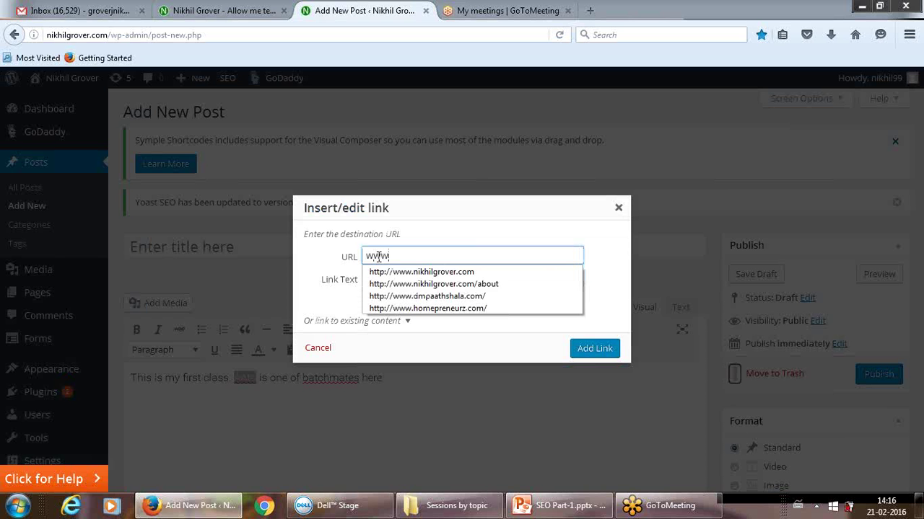
text(.)
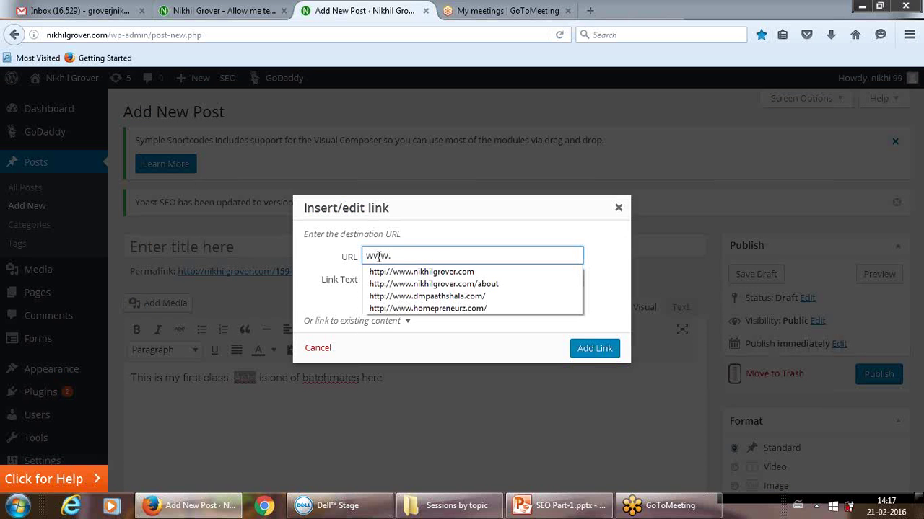
text(anto)
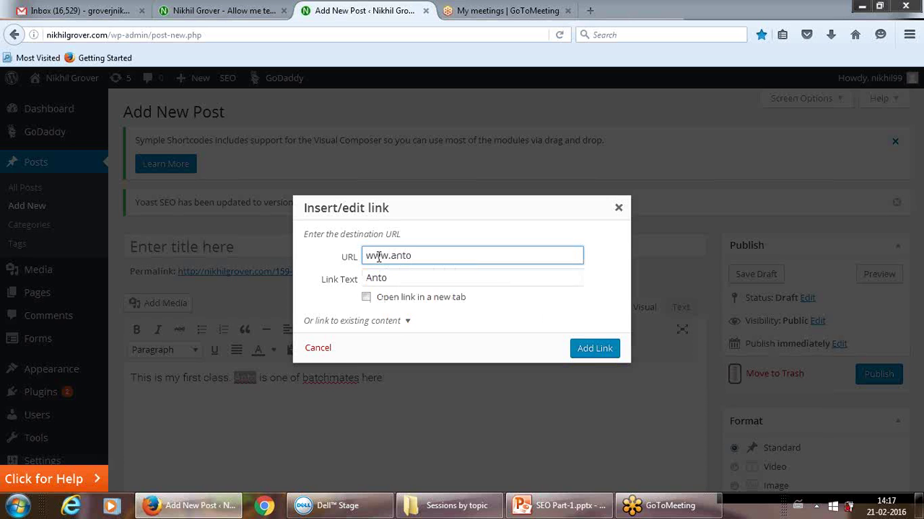
text(adhip.com)
click(619, 208)
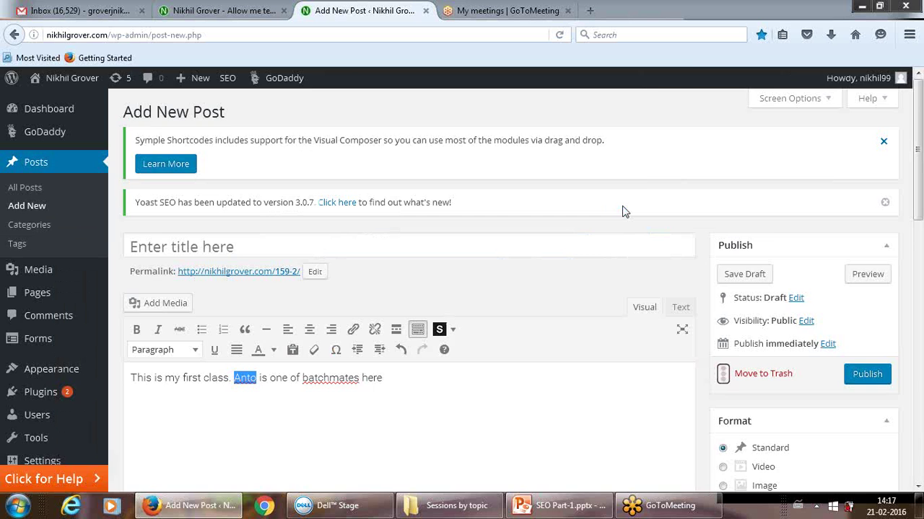
Deselect the name and bring the SEO Part-1.pptx deck to the front.
click(409, 420)
click(568, 509)
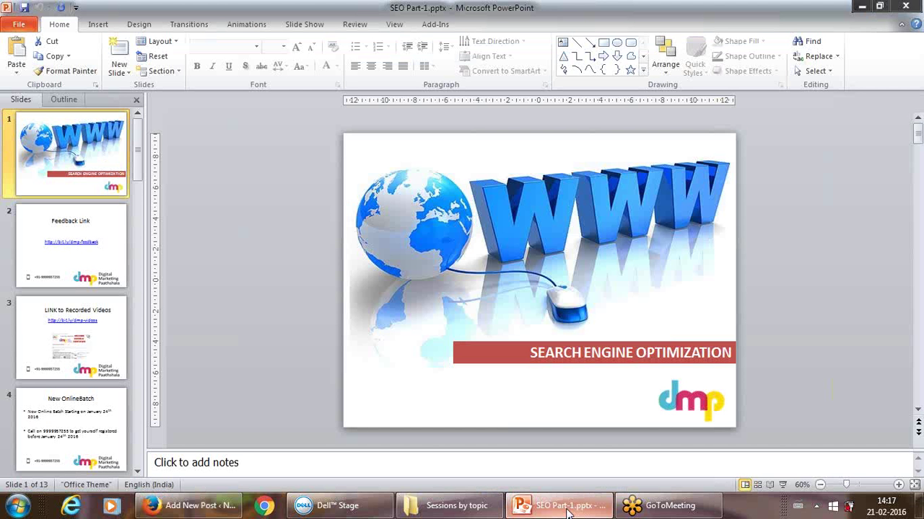
Glance at the post, page forward from the Feedback Link slide, then return to the WordPress draft.
click(568, 510)
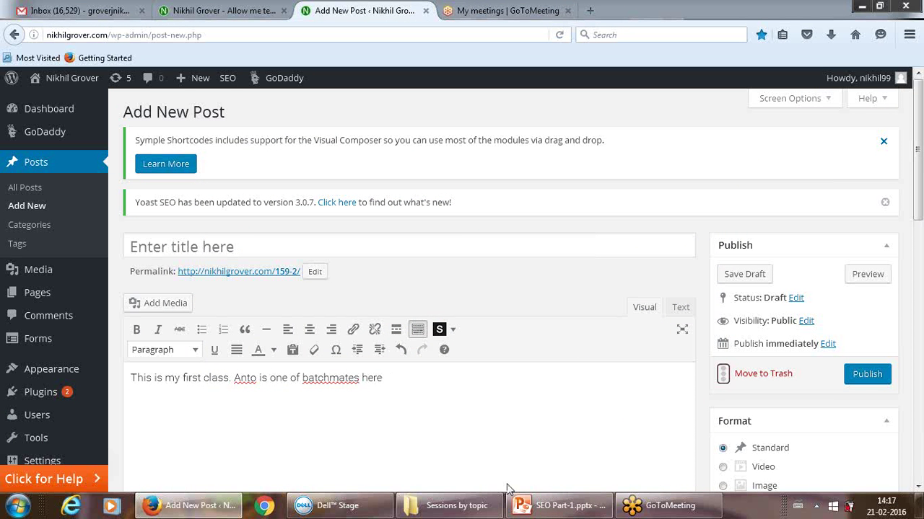
click(543, 509)
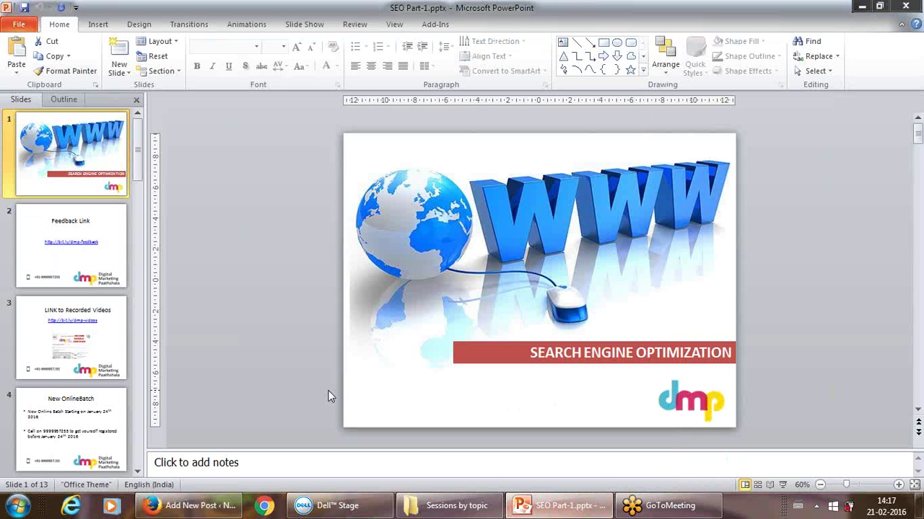
click(94, 243)
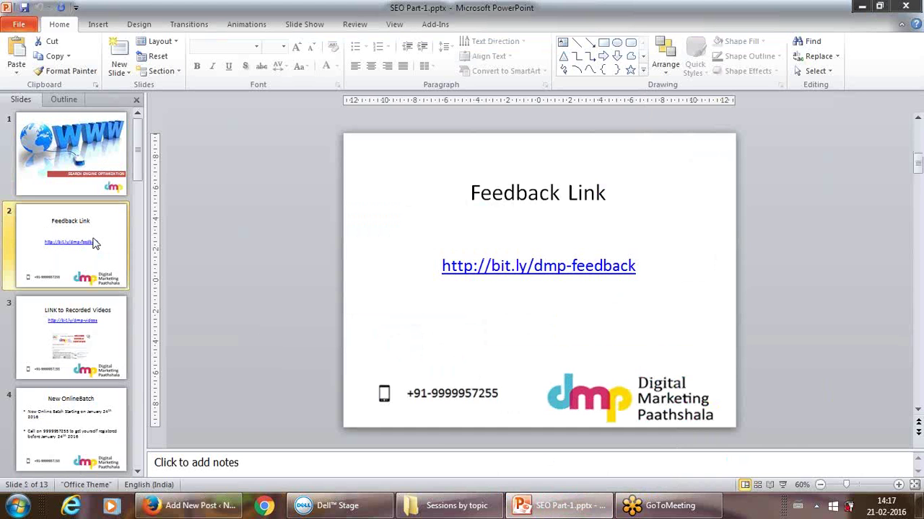
key(Down)
key(Down)
key(Down)
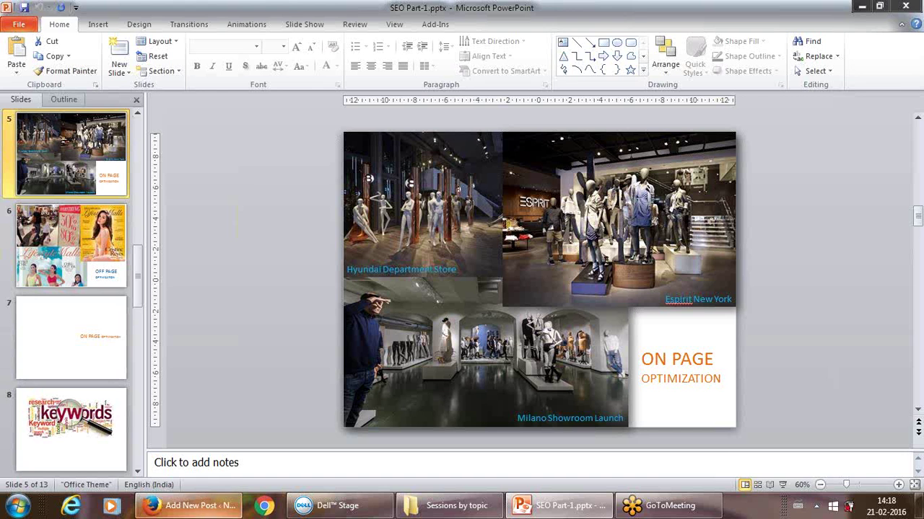
click(211, 511)
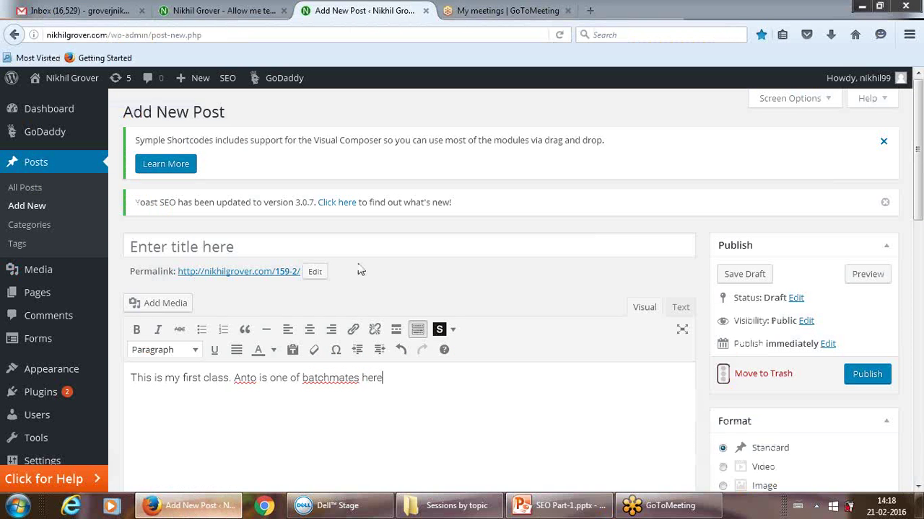
Load google.co.in in a new tab, fixing the mistyped gmail.com address first.
click(590, 11)
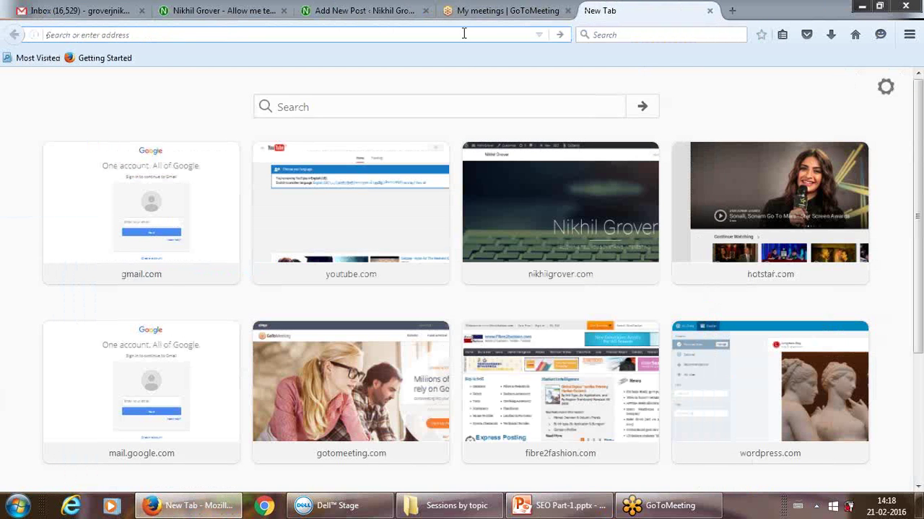
text(gmail.com/oogle)
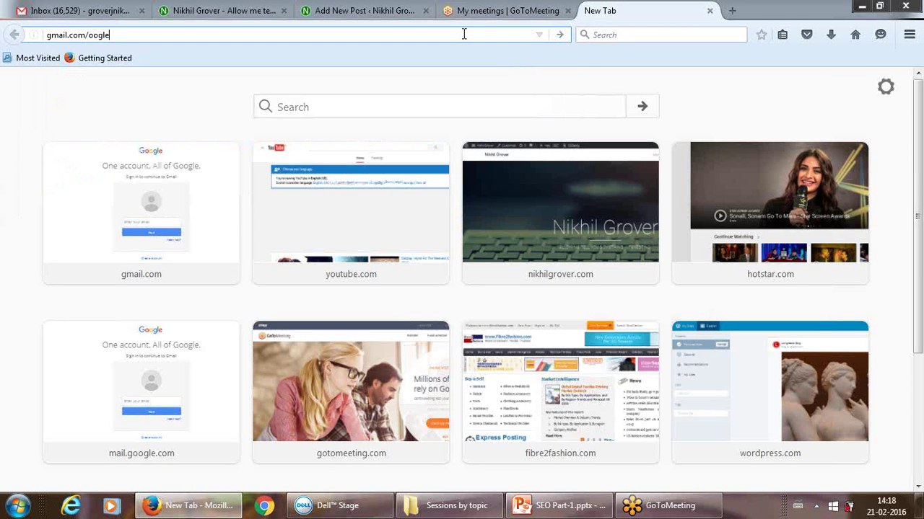
key(BackSpace)
key(BackSpace)
key(BackSpace)
key(BackSpace)
key(BackSpace)
key(BackSpace)
key(BackSpace)
key(BackSpace)
key(BackSpace)
key(BackSpace)
key(BackSpace)
key(BackSpace)
key(BackSpace)
key(BackSpace)
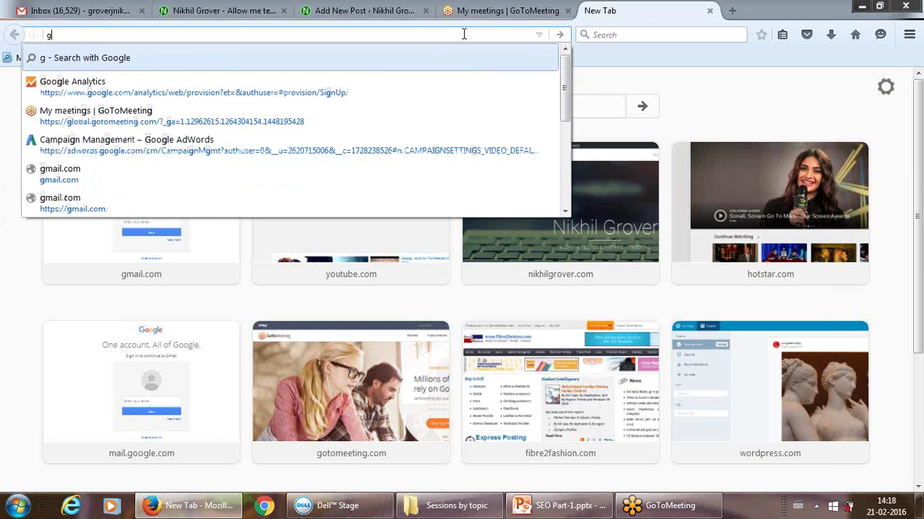
text(oogle.co.in/)
key(Return)
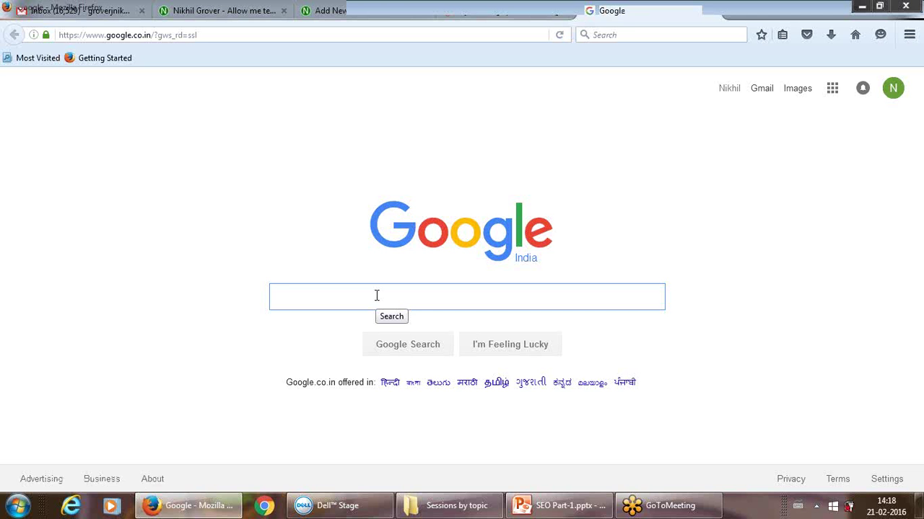
Search Google for 'laptop' and scroll through the sponsored shopping results.
text(laptop)
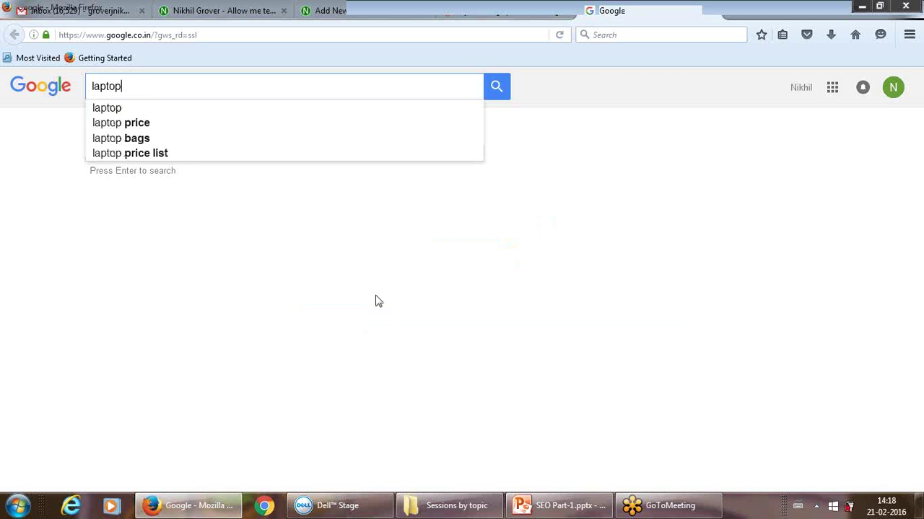
key(Return)
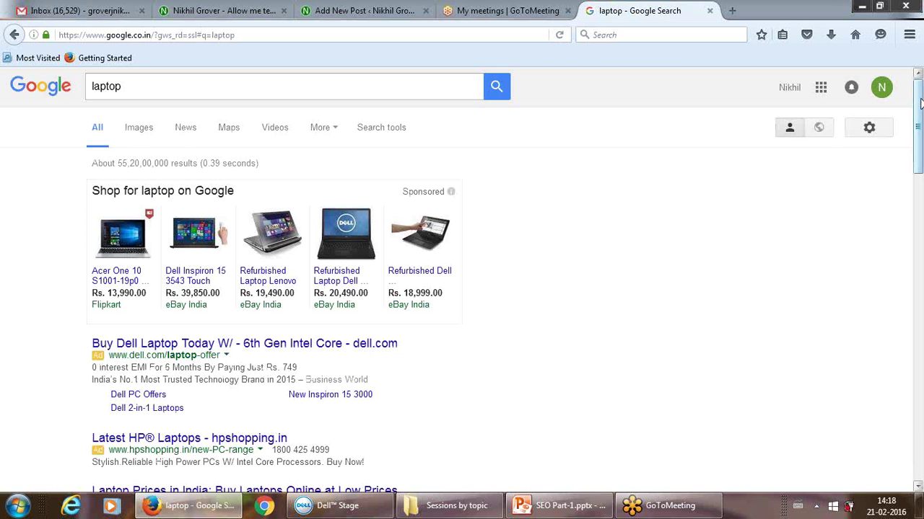
drag(920, 101, 919, 119)
drag(920, 118, 916, 83)
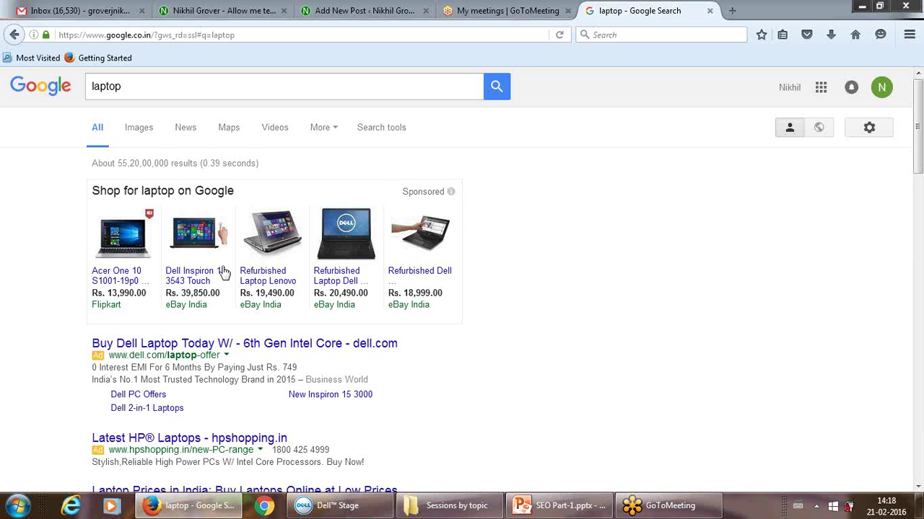
scroll(586, 292, down, 5)
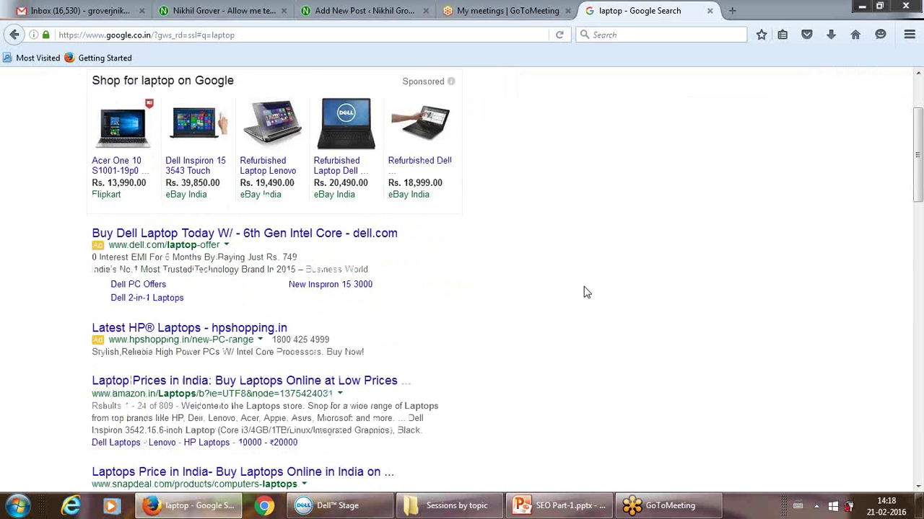
scroll(586, 293, up, 5)
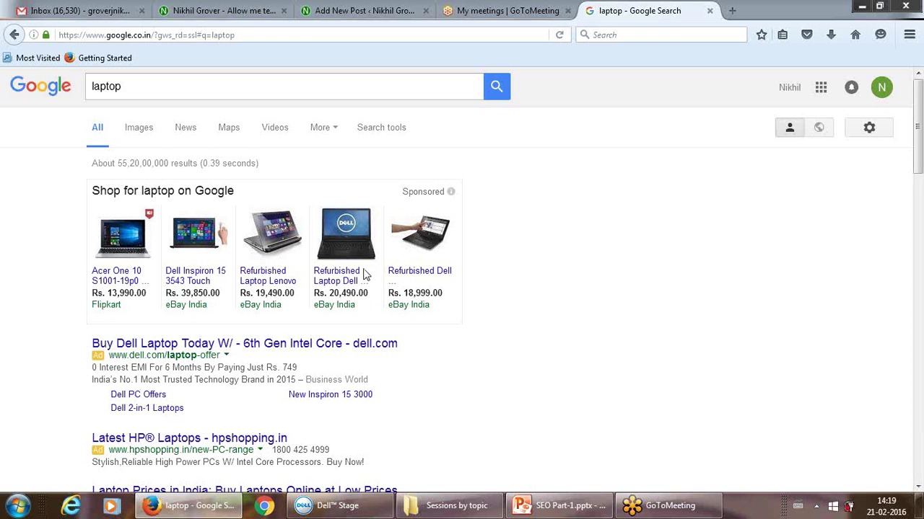
mouse_move(125, 281)
scroll(519, 335, down, 3)
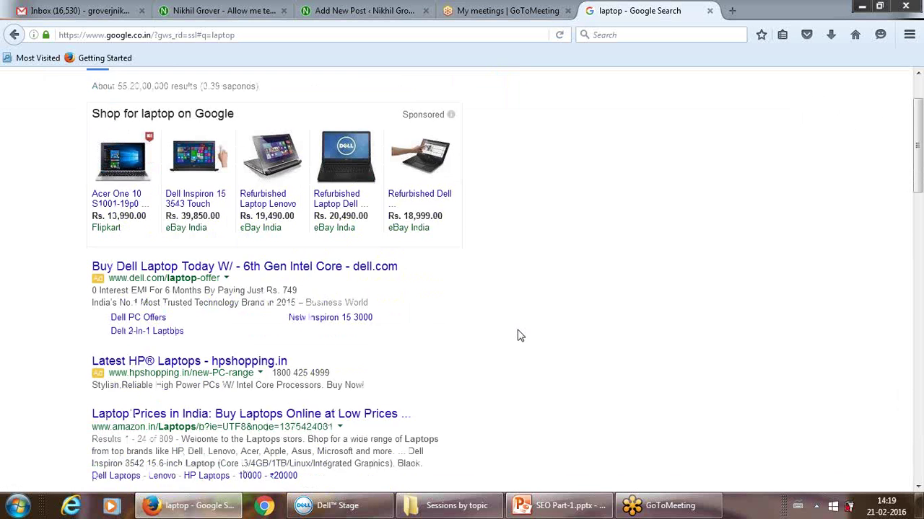
scroll(519, 336, down, 2)
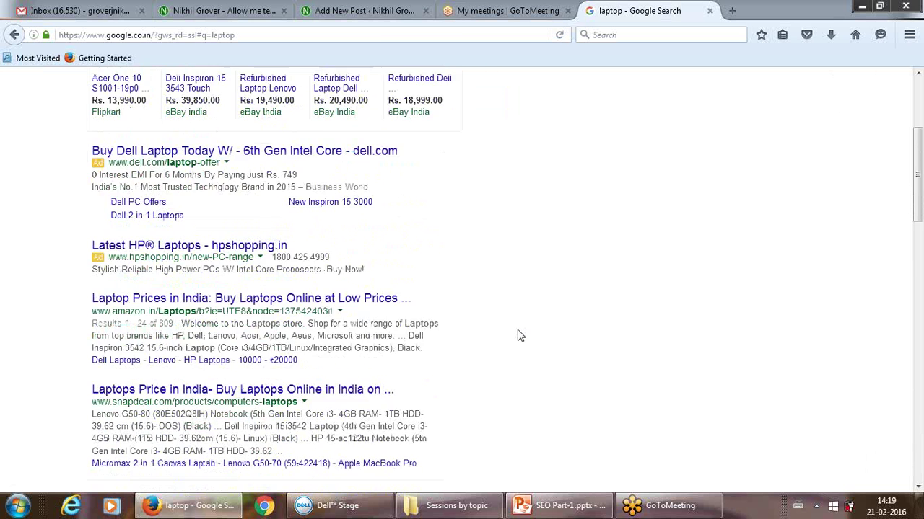
scroll(520, 336, up, 2)
scroll(519, 336, down, 3)
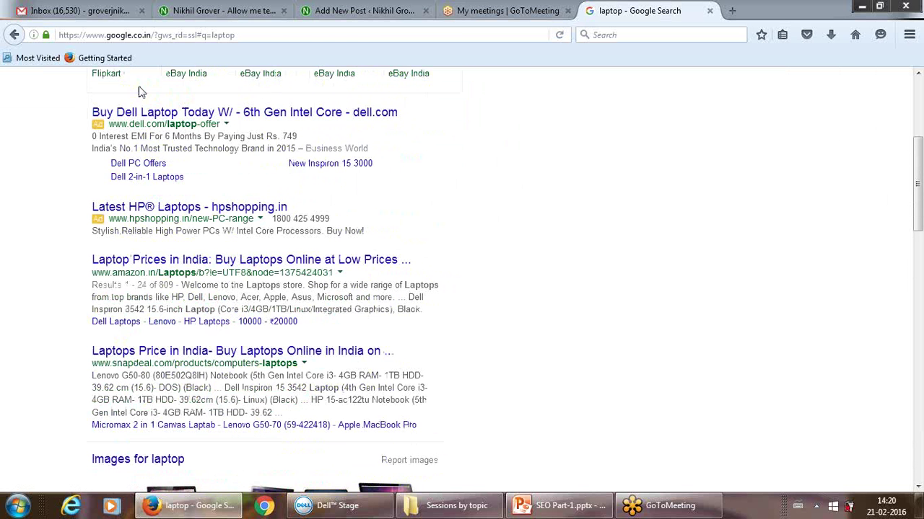
scroll(606, 177, up, 6)
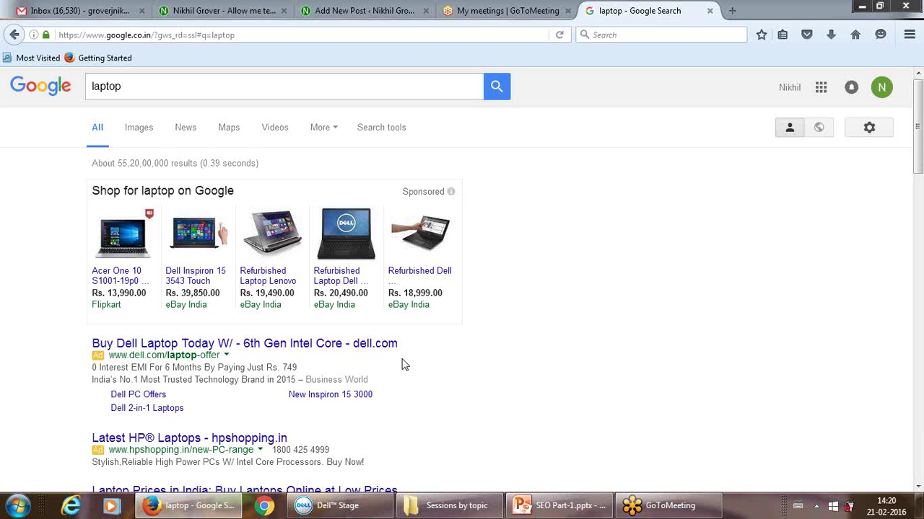
scroll(415, 364, down, 3)
scroll(416, 360, down, 2)
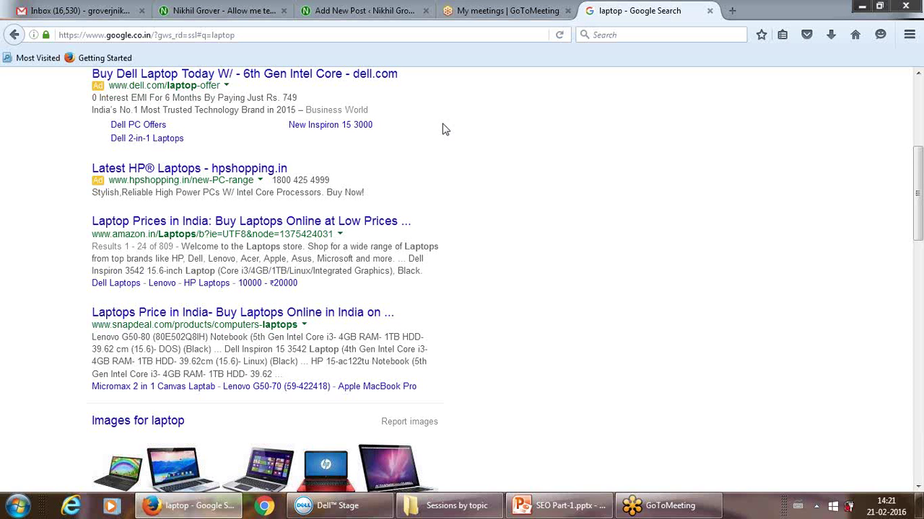
scroll(445, 128, down, 1)
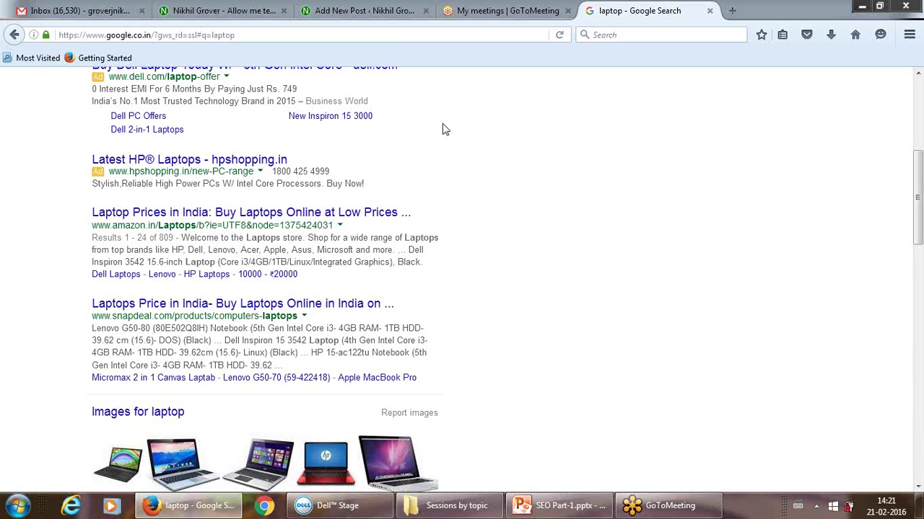
scroll(445, 129, down, 2)
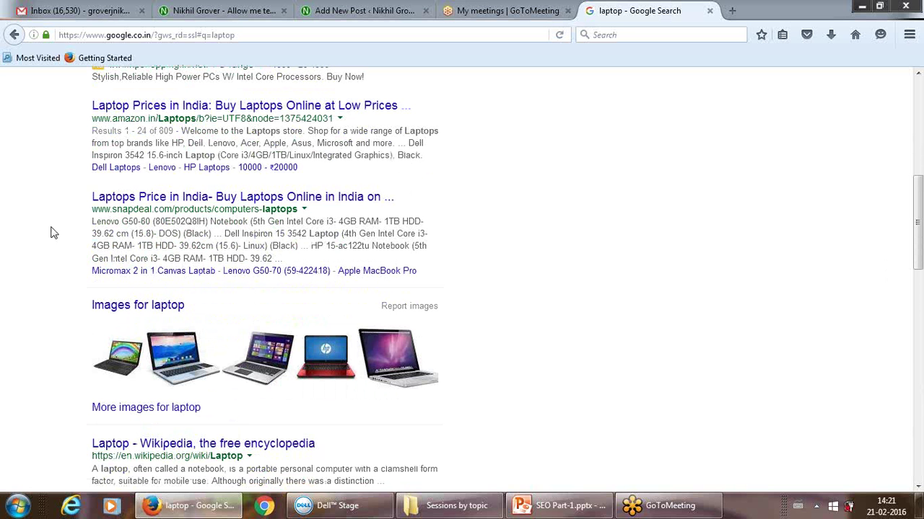
scroll(50, 233, down, 3)
scroll(51, 232, down, 2)
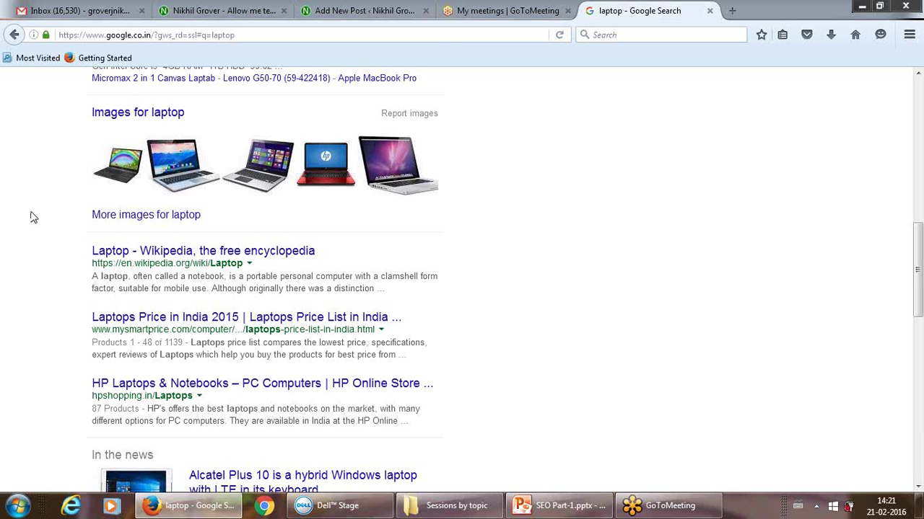
scroll(31, 217, up, 4)
scroll(31, 216, up, 3)
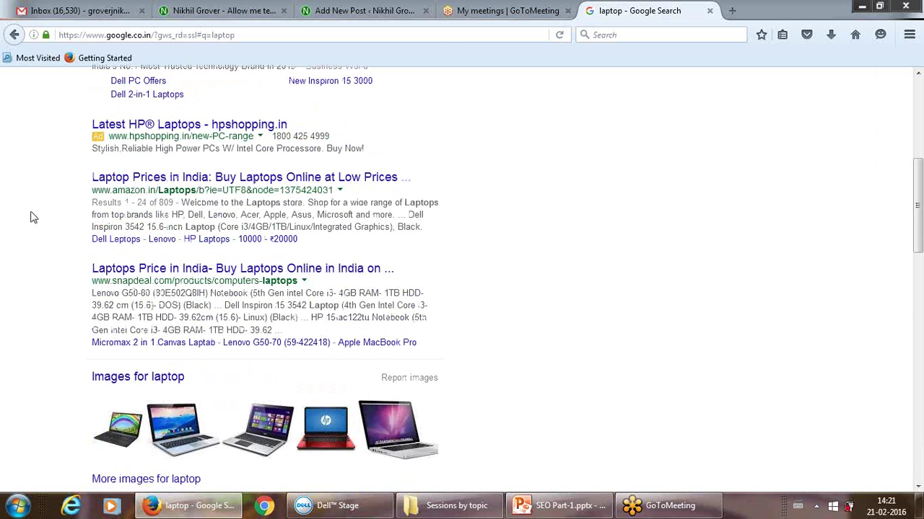
scroll(31, 217, down, 3)
scroll(31, 217, up, 1)
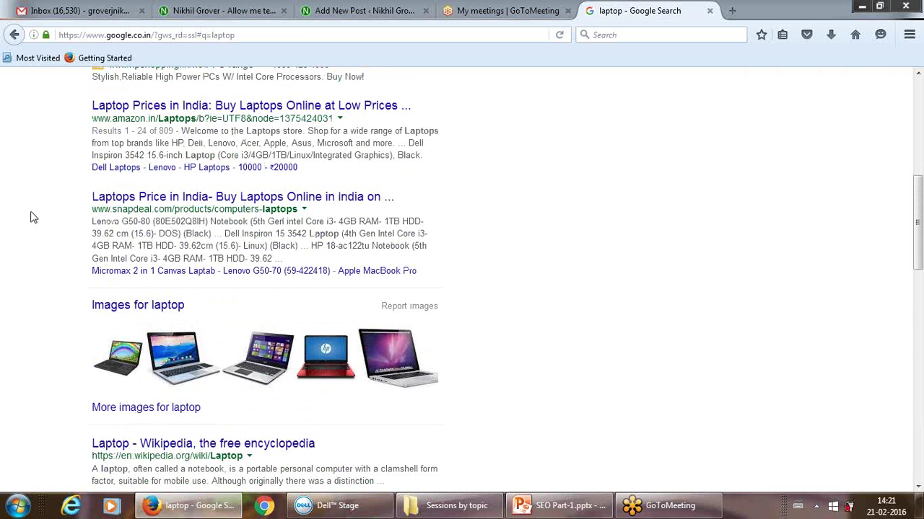
scroll(31, 216, down, 1)
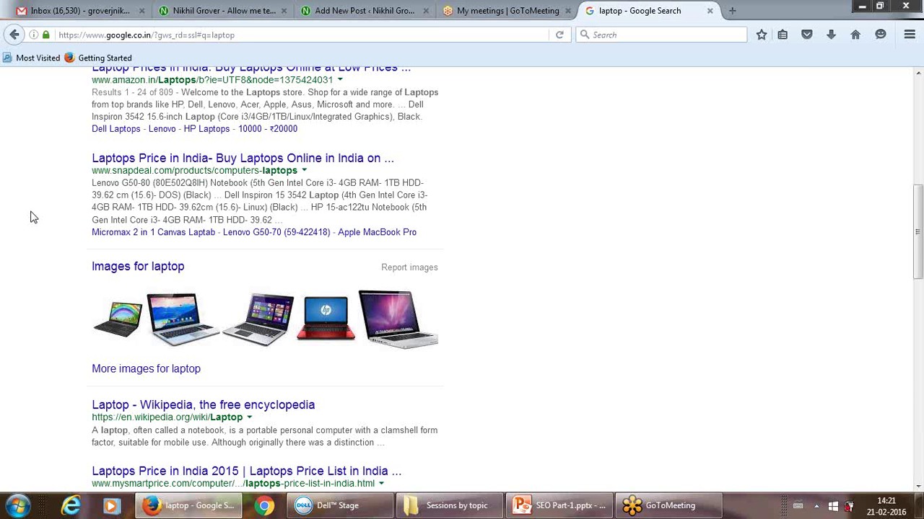
scroll(31, 217, down, 1)
scroll(32, 217, up, 3)
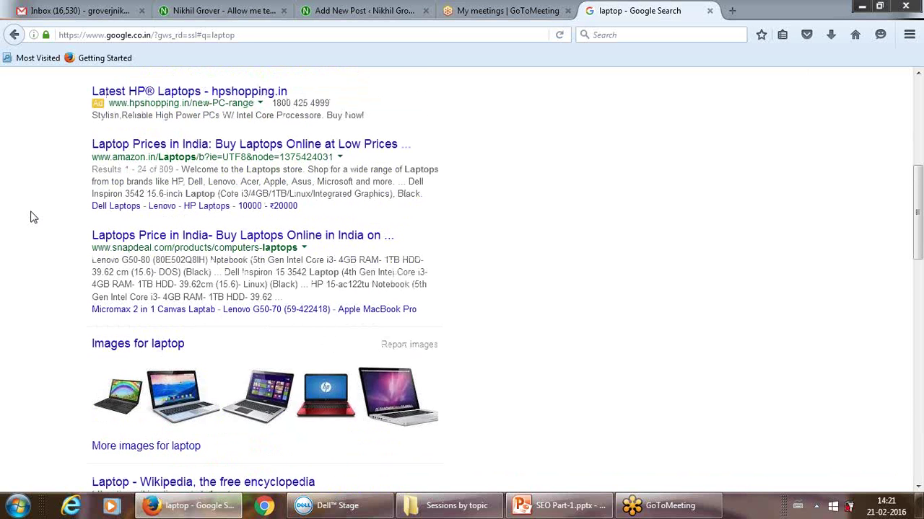
scroll(31, 217, down, 1)
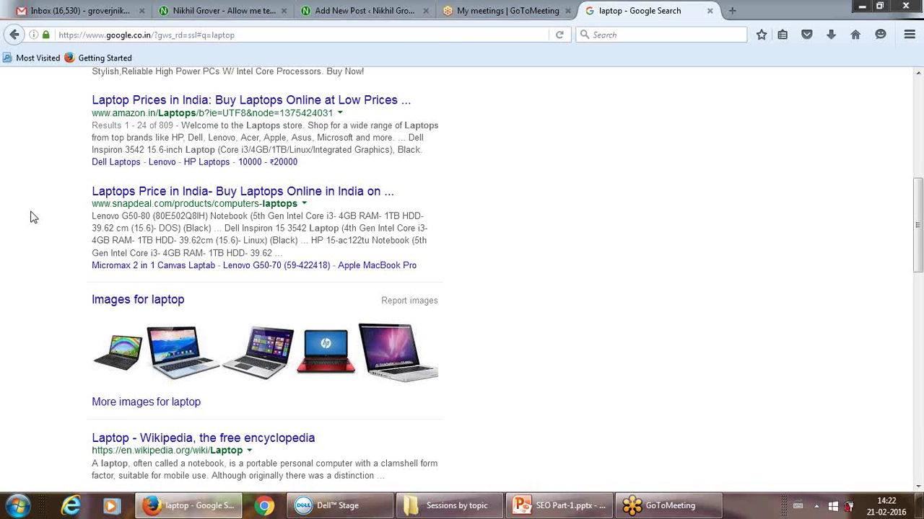
scroll(31, 217, down, 1)
scroll(31, 216, up, 1)
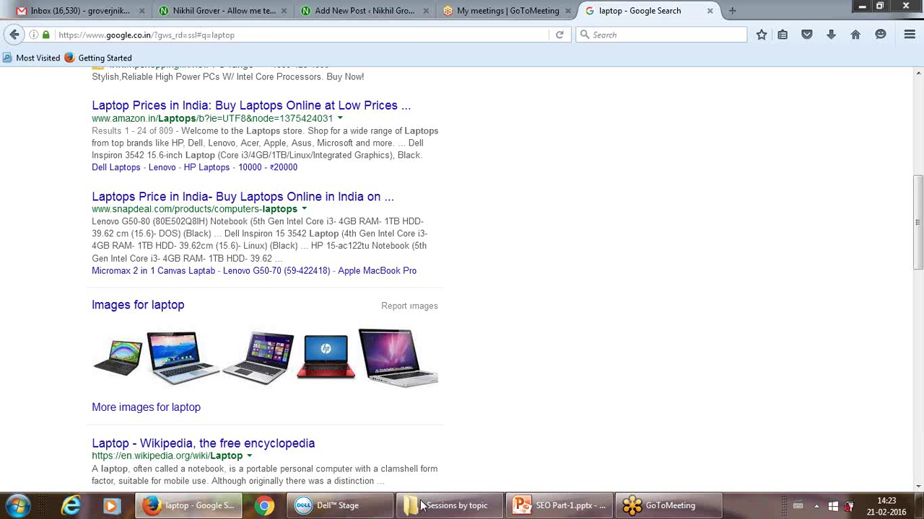
Switch to PowerPoint to show slide 5 of SEO Part-1.pptx with the store photo collage.
click(530, 509)
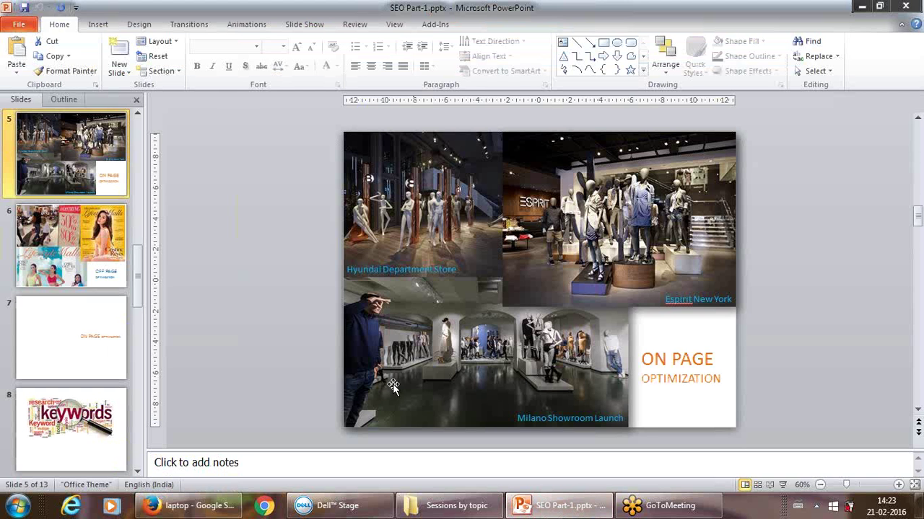
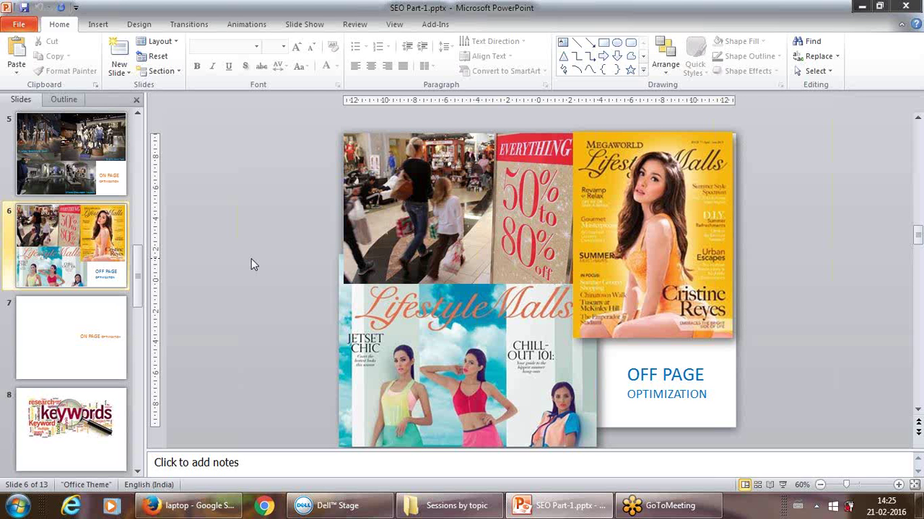
Advance the SEO Part-1 deck to the keywords slide (slide 8) and bring Firefox's 'laptop' results forward.
key(Page_Down)
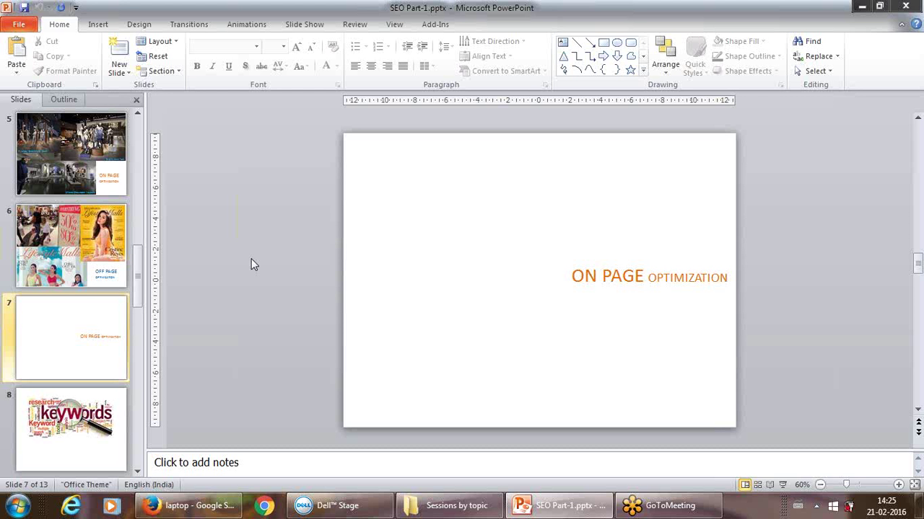
scroll(251, 265, down, 1)
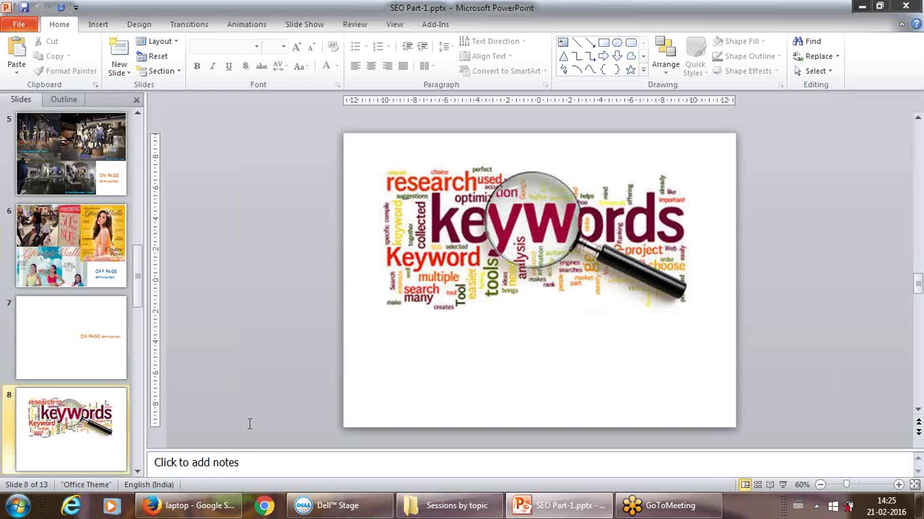
click(213, 507)
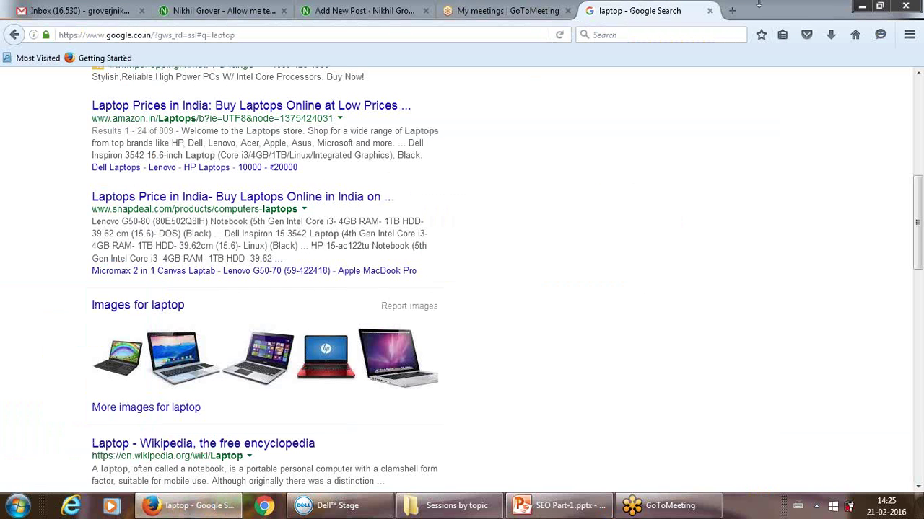
Detach the 'laptop' Google results tab into its own Firefox window and close that window.
click(568, 506)
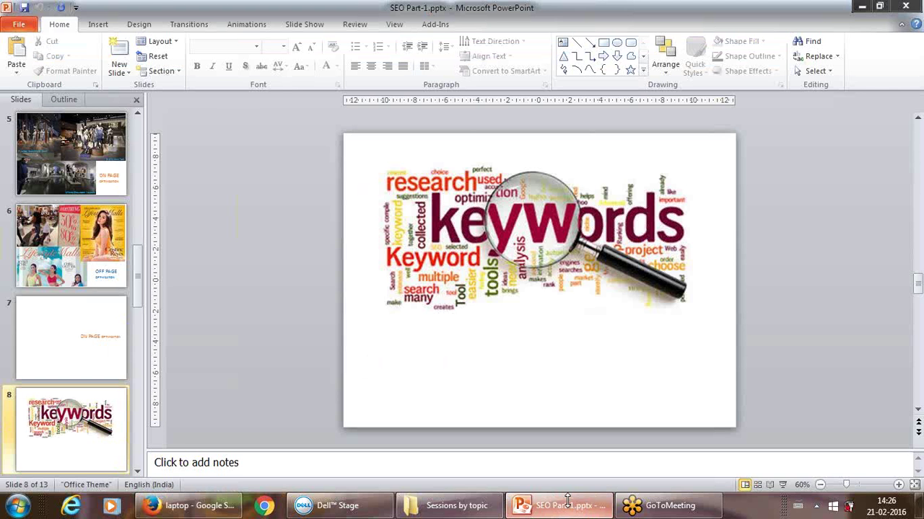
click(189, 509)
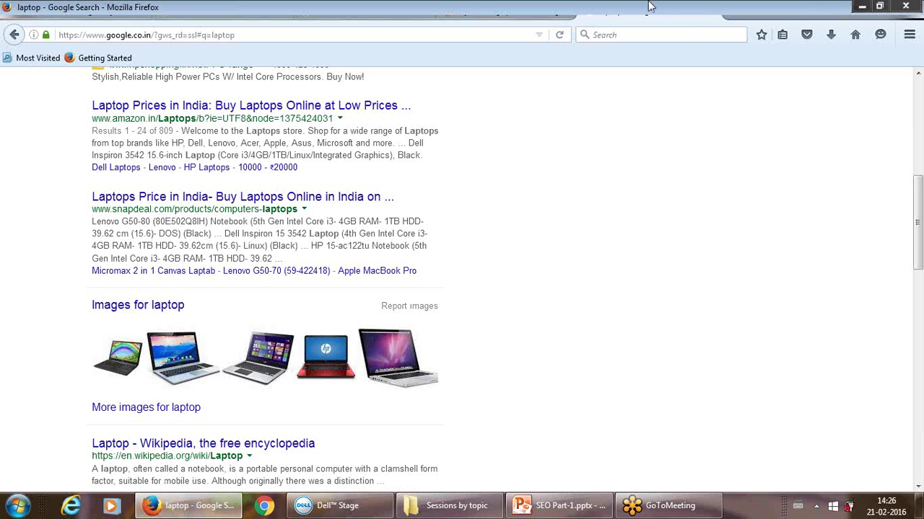
drag(648, 6, 641, 159)
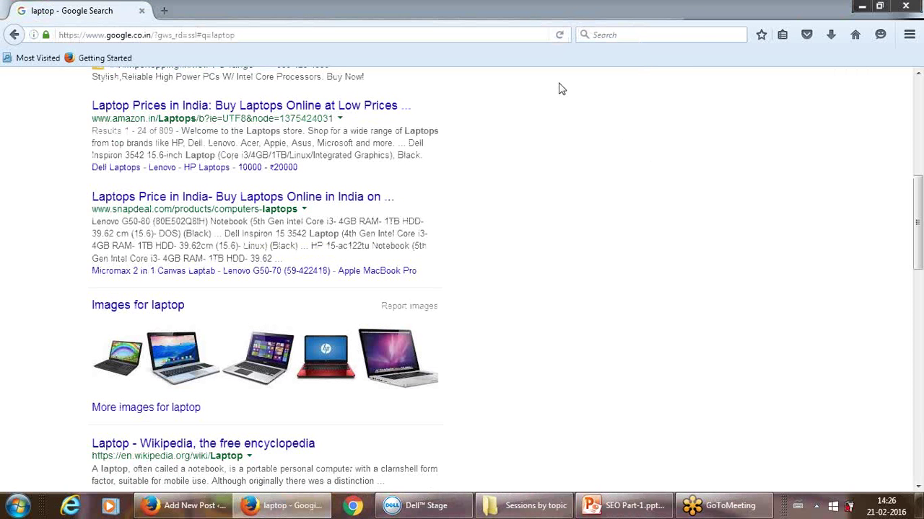
click(906, 7)
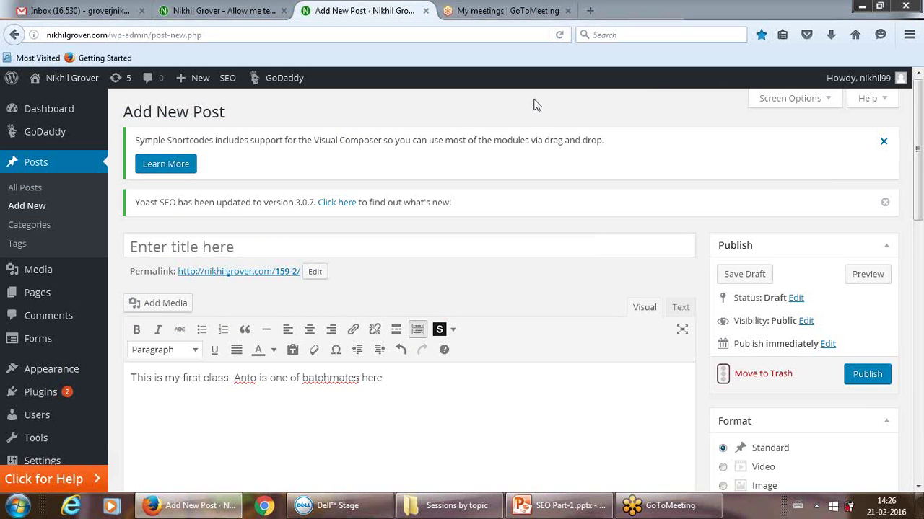
Load the Pahadi Tea homepage, pahaditea.com, in a new Firefox tab.
click(589, 10)
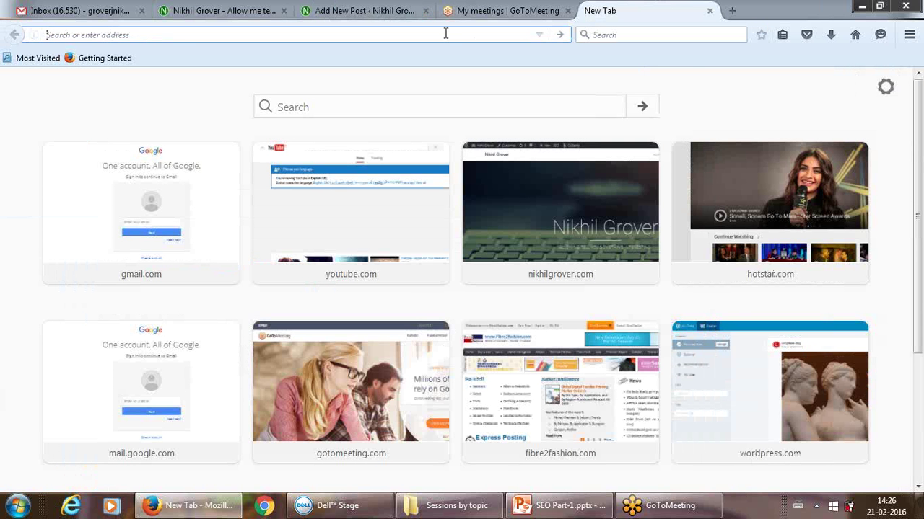
text(pahaditea.com/)
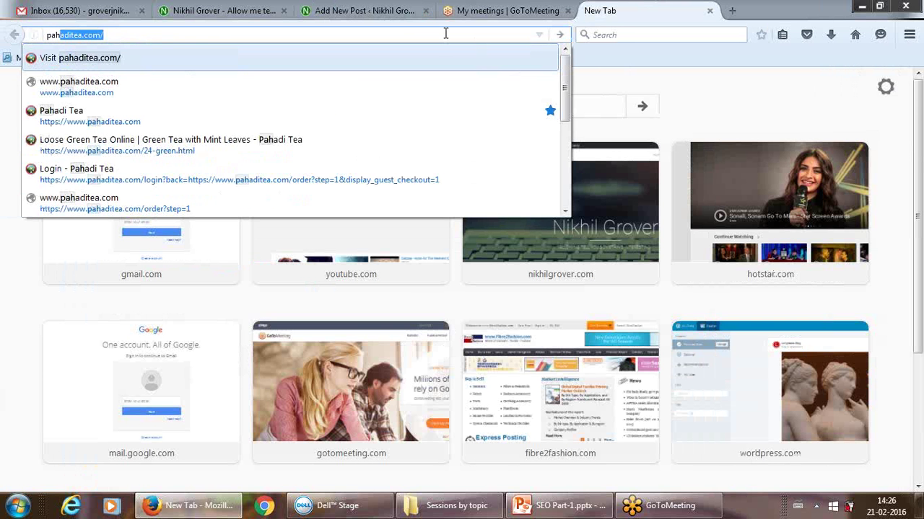
key(Return)
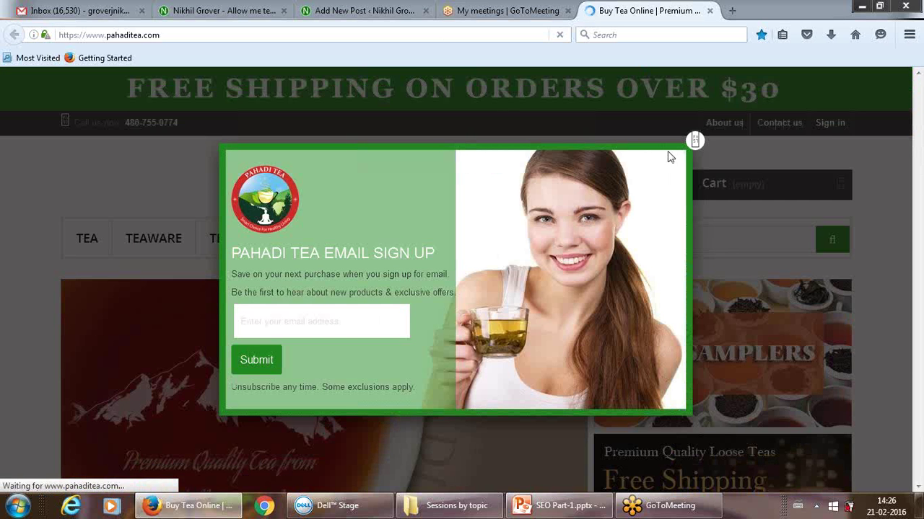
Dismiss the sign-up popup, open TEA > By Type > Black, and browse its 18 products.
click(694, 142)
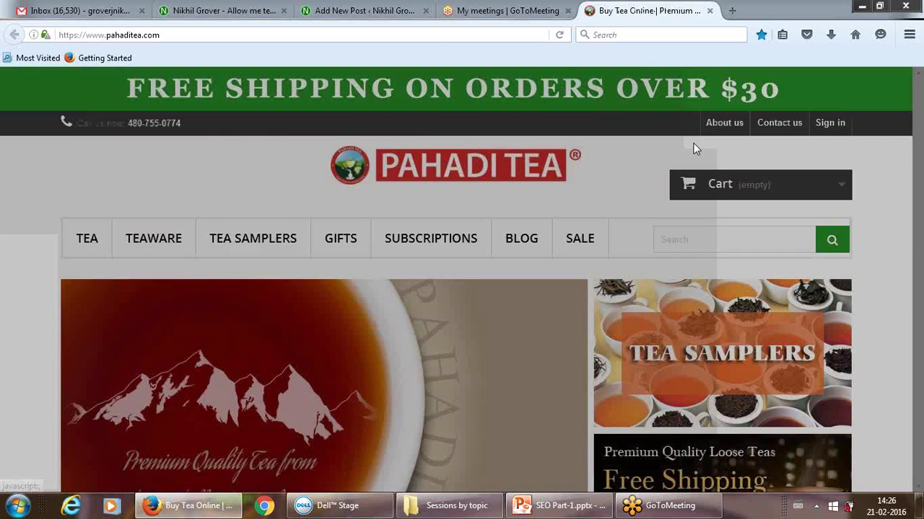
mouse_move(91, 254)
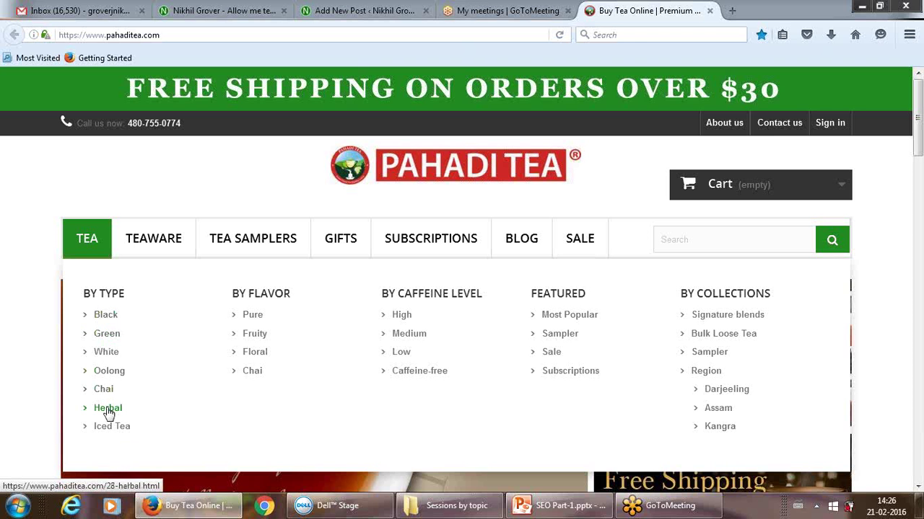
click(105, 321)
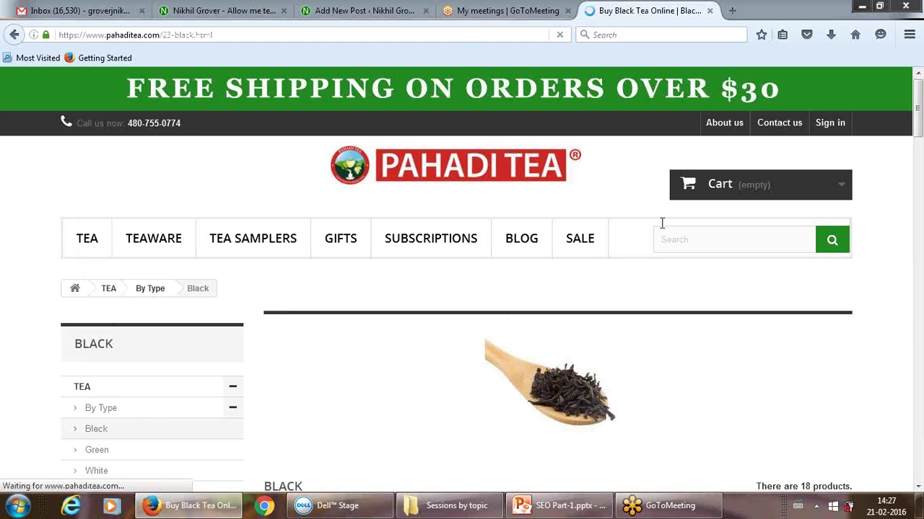
scroll(917, 119, down, 2)
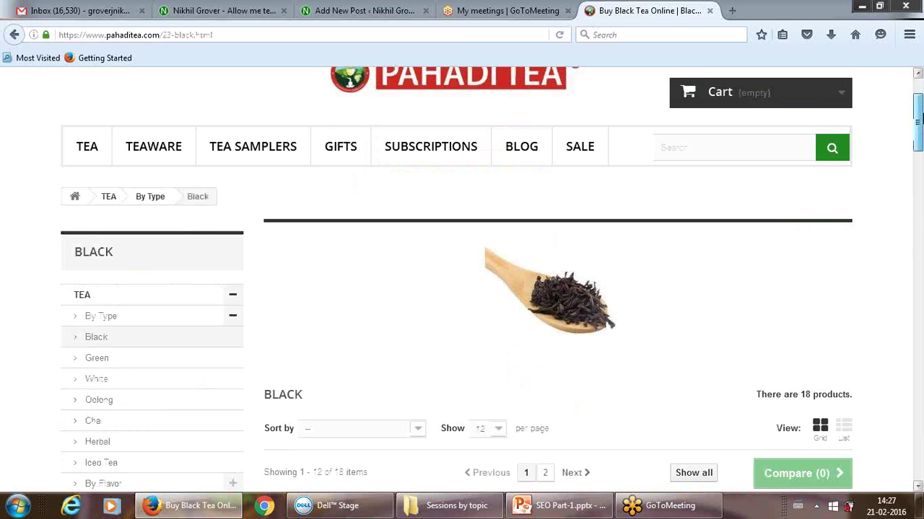
drag(917, 119, 921, 98)
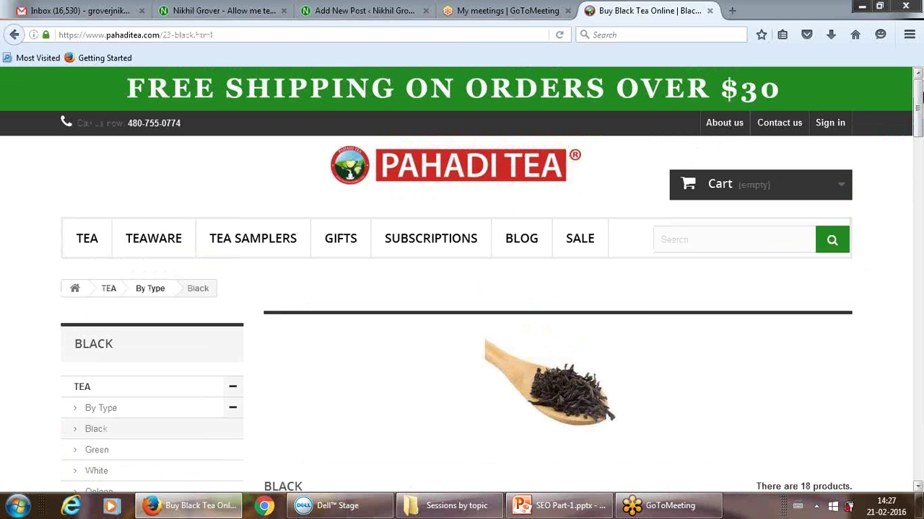
scroll(922, 98, down, 8)
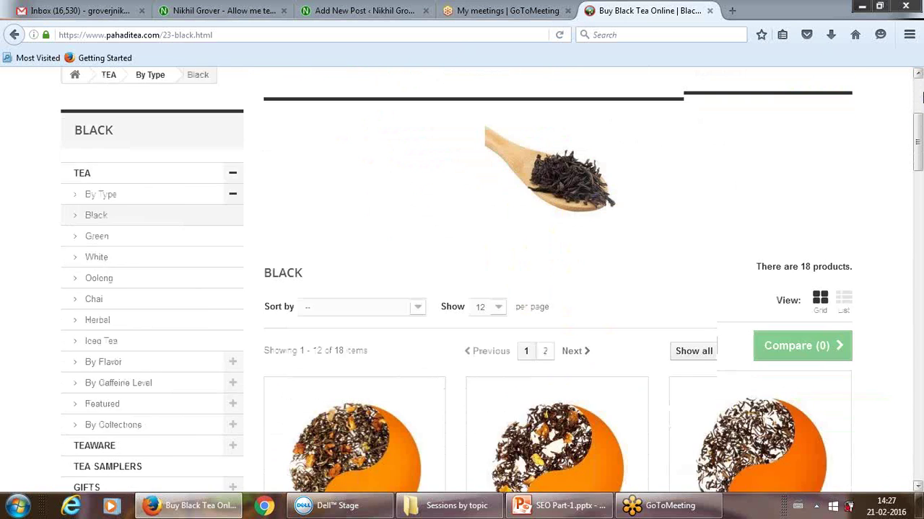
scroll(921, 98, down, 5)
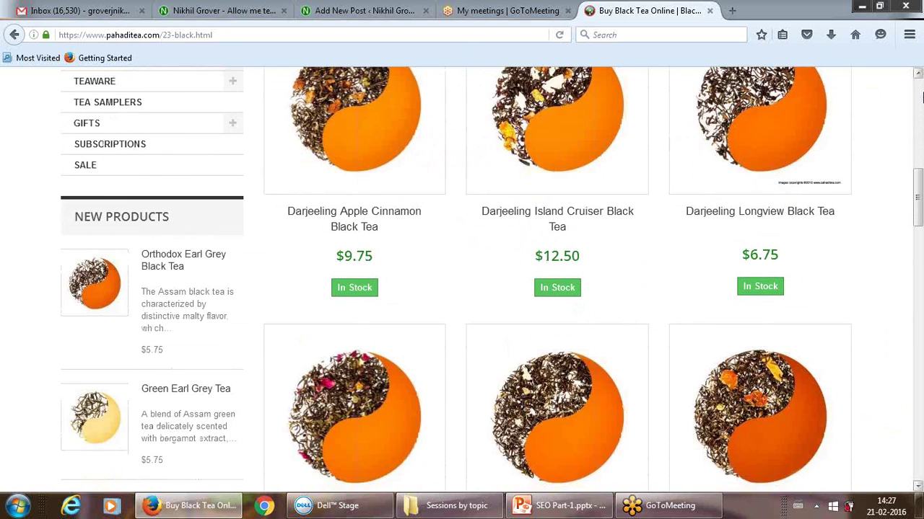
scroll(922, 98, up, 13)
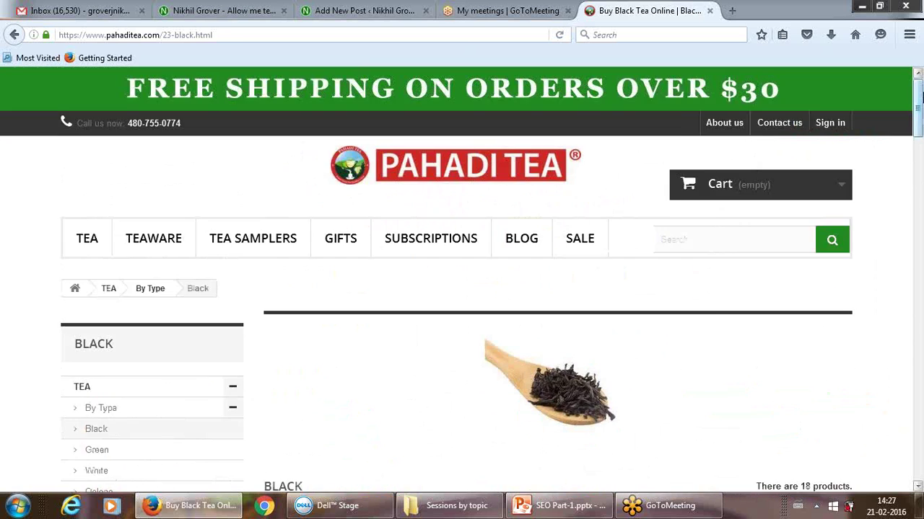
scroll(921, 99, down, 3)
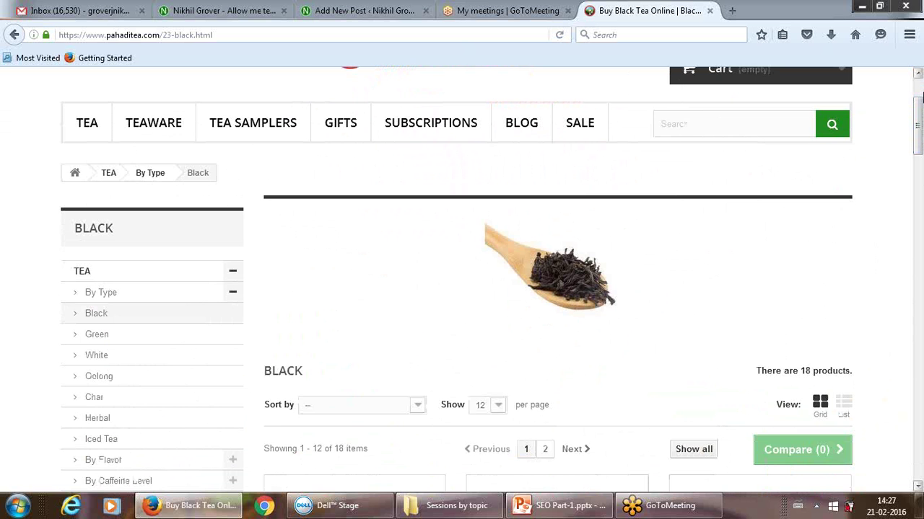
scroll(920, 98, down, 1)
scroll(922, 98, up, 4)
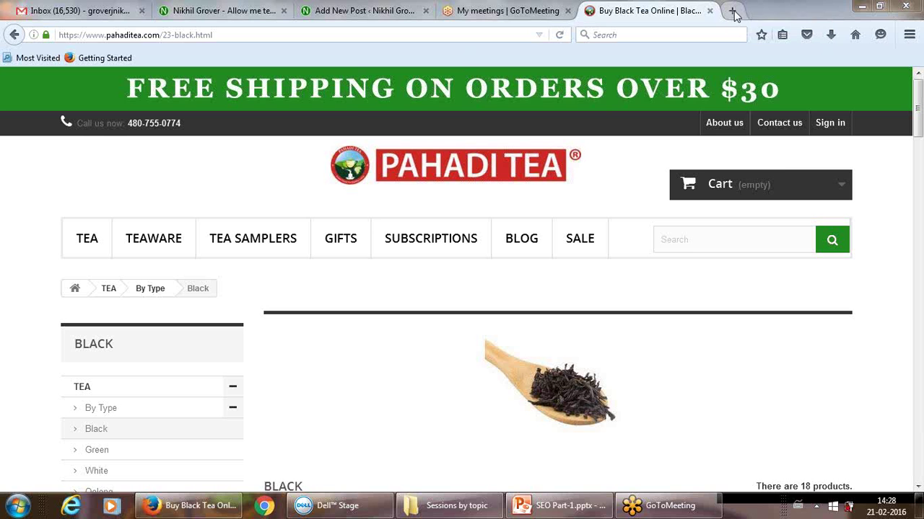
Search Google for 'google adwords' in a new Firefox tab.
click(734, 10)
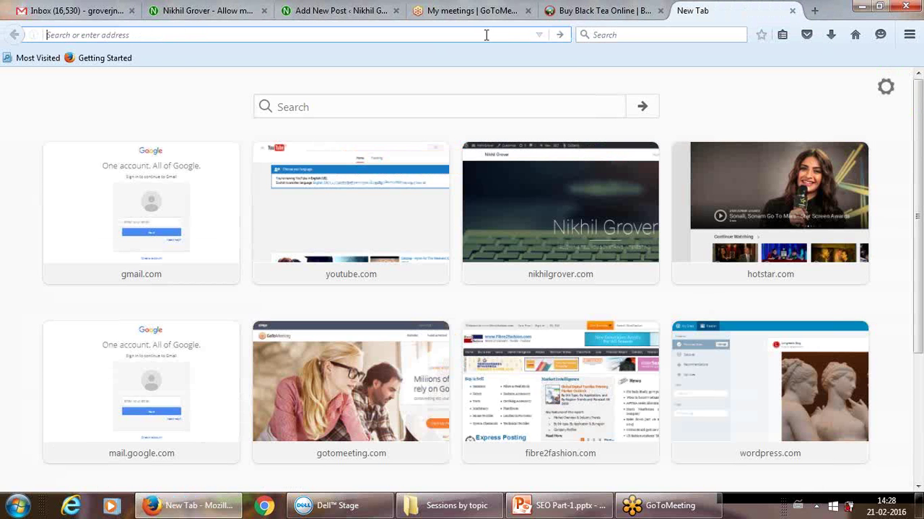
text(google)
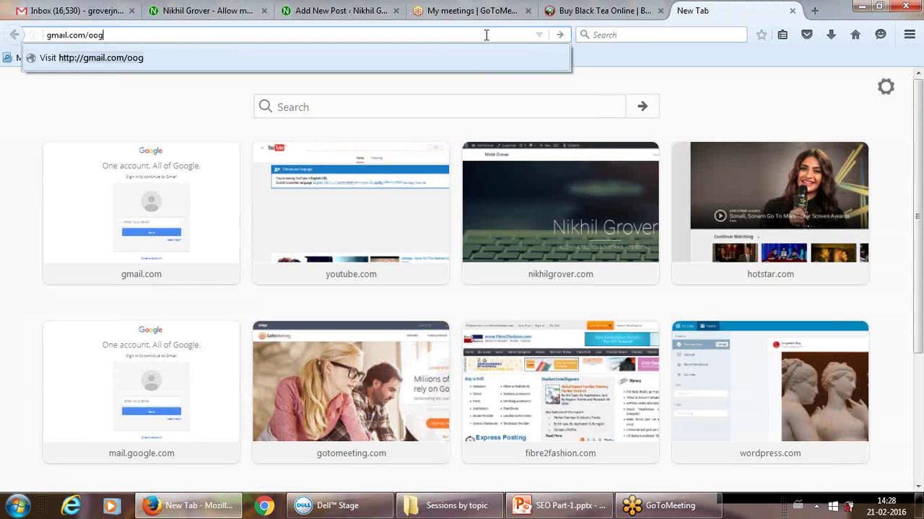
key(BackSpace)
key(BackSpace)
key(BackSpace)
key(BackSpace)
key(BackSpace)
key(BackSpace)
key(BackSpace)
key(BackSpace)
key(BackSpace)
key(BackSpace)
key(BackSpace)
key(BackSpace)
key(BackSpace)
key(BackSpace)
key(BackSpace)
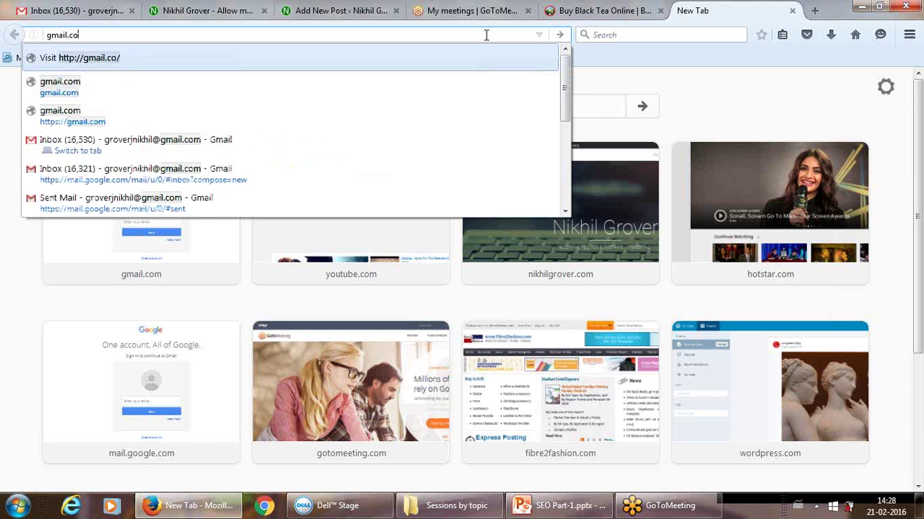
text(gmail.com/oogle)
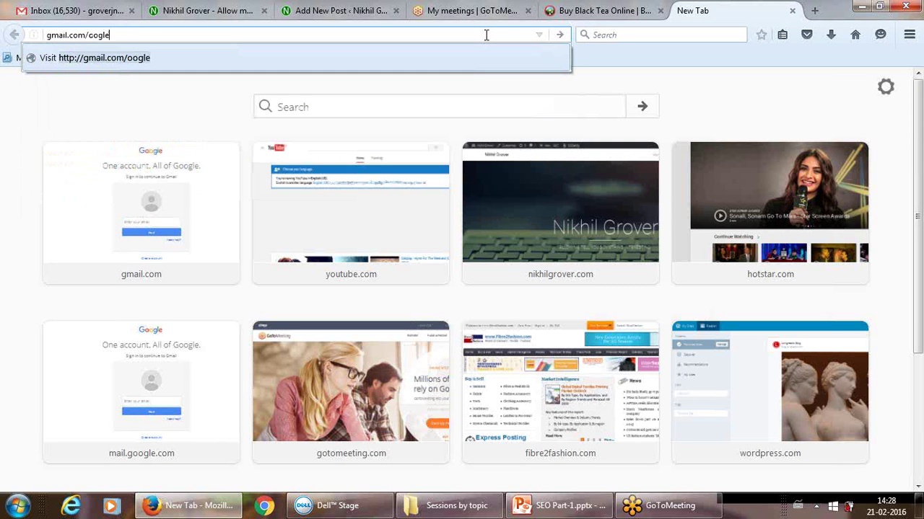
key(BackSpace)
key(BackSpace)
key(BackSpace)
key(BackSpace)
key(BackSpace)
key(BackSpace)
key(BackSpace)
key(BackSpace)
key(BackSpace)
key(BackSpace)
key(BackSpace)
key(BackSpace)
key(BackSpace)
key(BackSpace)
key(BackSpace)
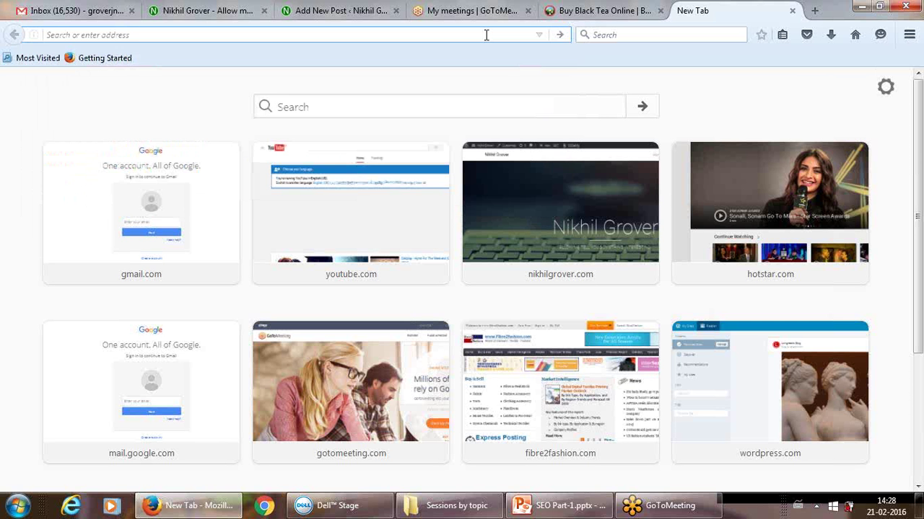
text(goo)
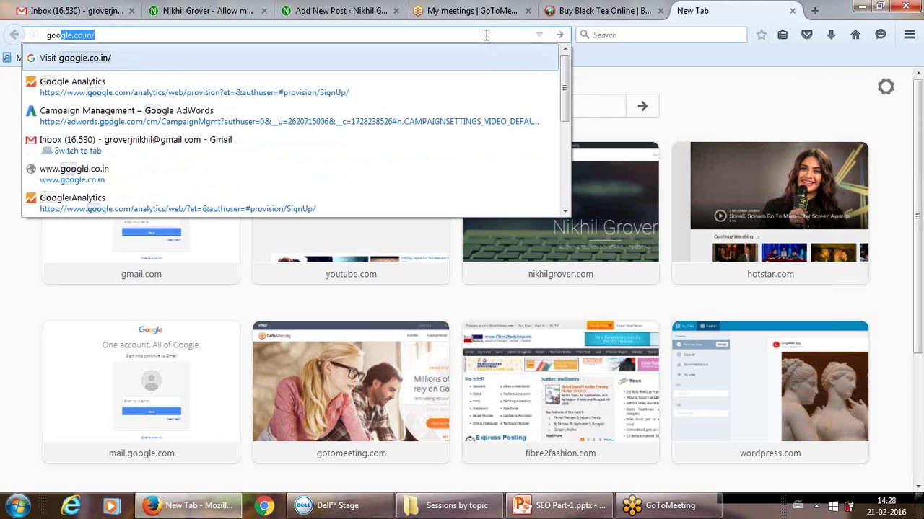
text(gle ad)
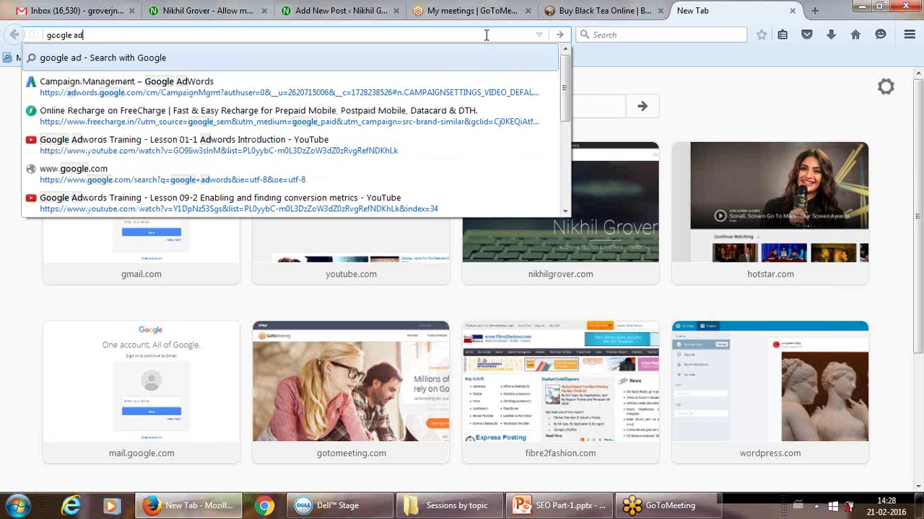
text(words)
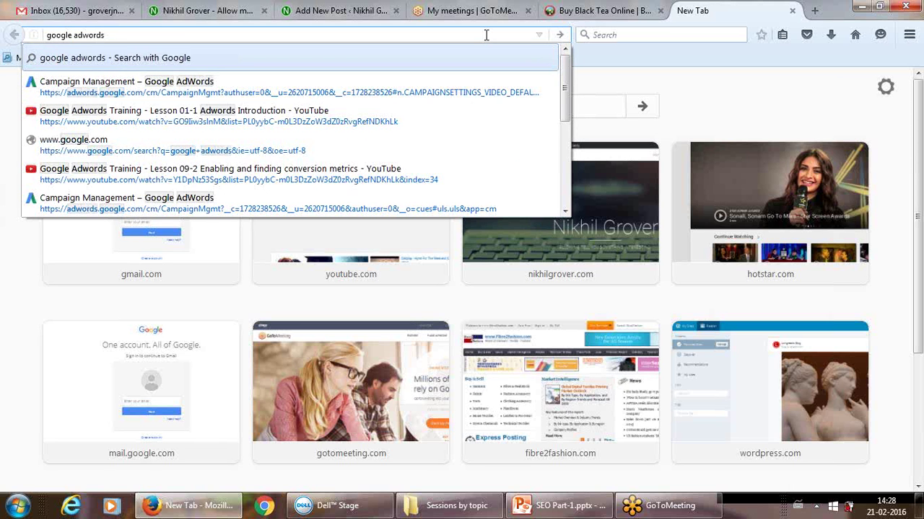
key(Escape)
key(Return)
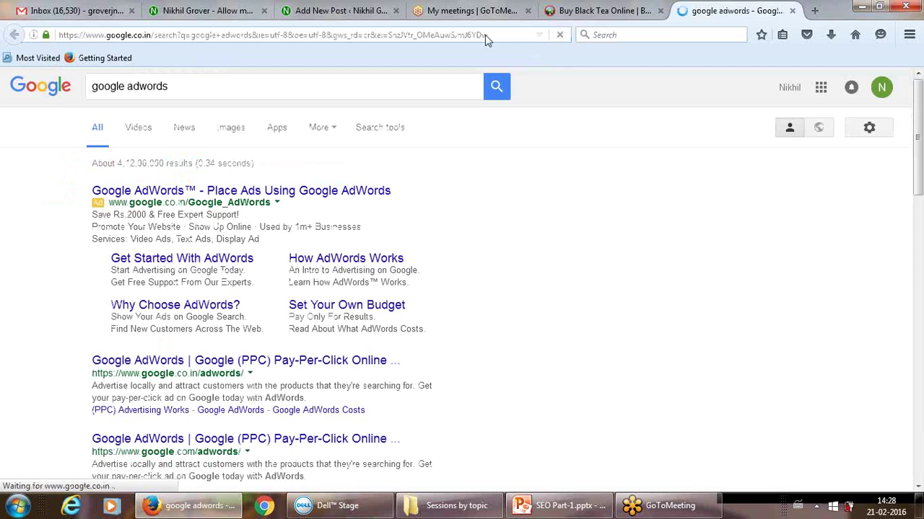
Follow the Google AdWords ad and sign back in to reach the All campaigns page.
click(364, 192)
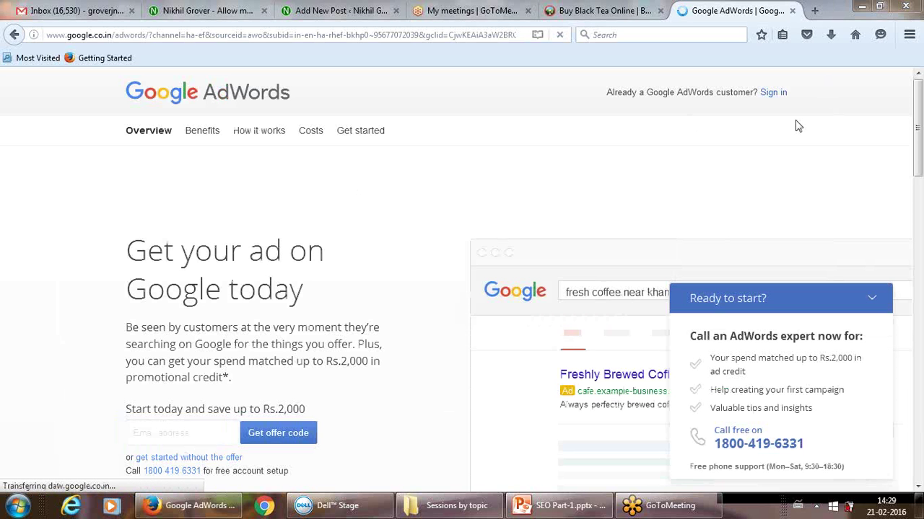
click(773, 96)
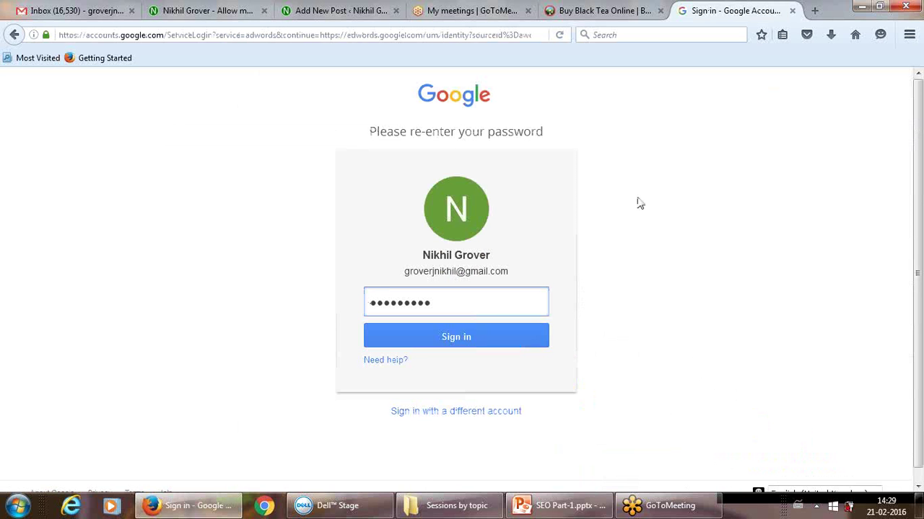
click(457, 341)
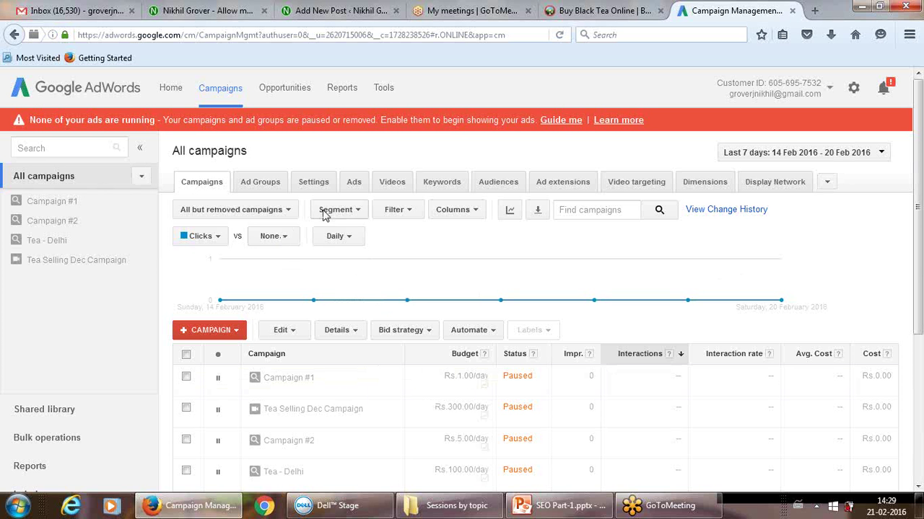
Open Keyword Planner from the Tools menu, stepping back to campaigns once before reopening it.
click(382, 88)
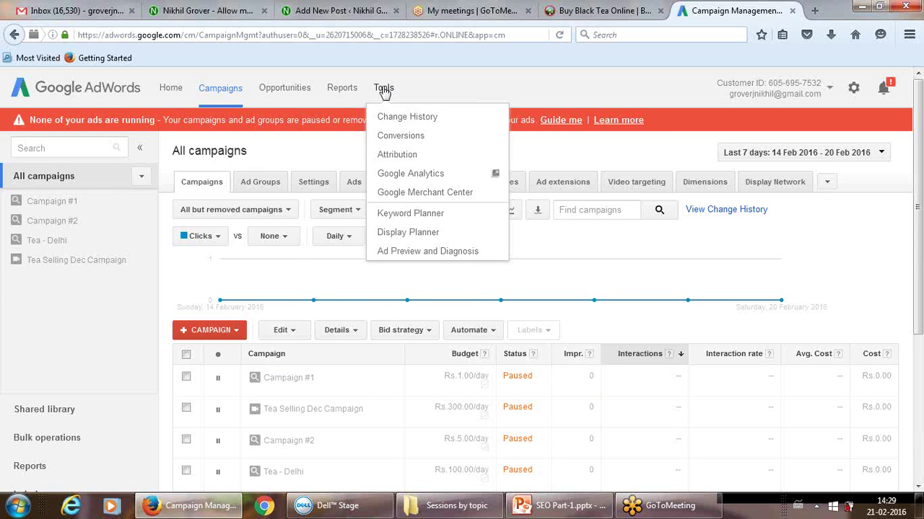
click(397, 214)
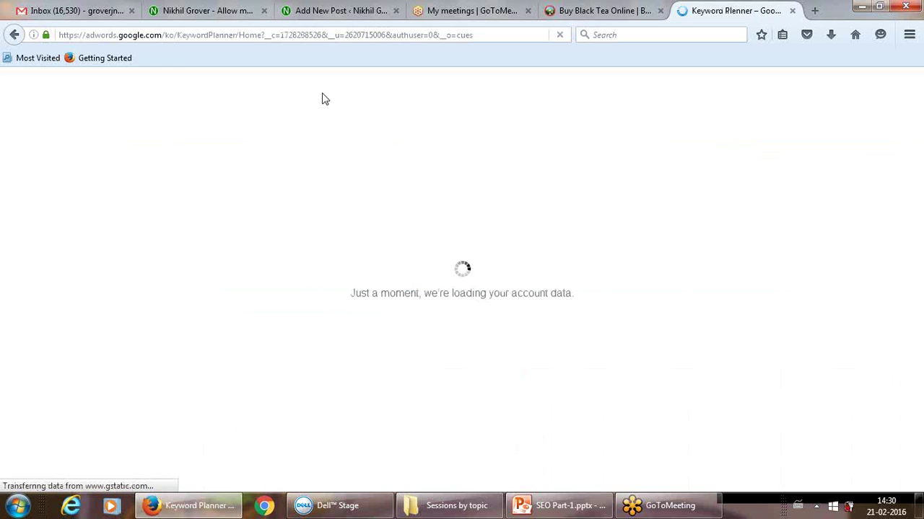
click(16, 35)
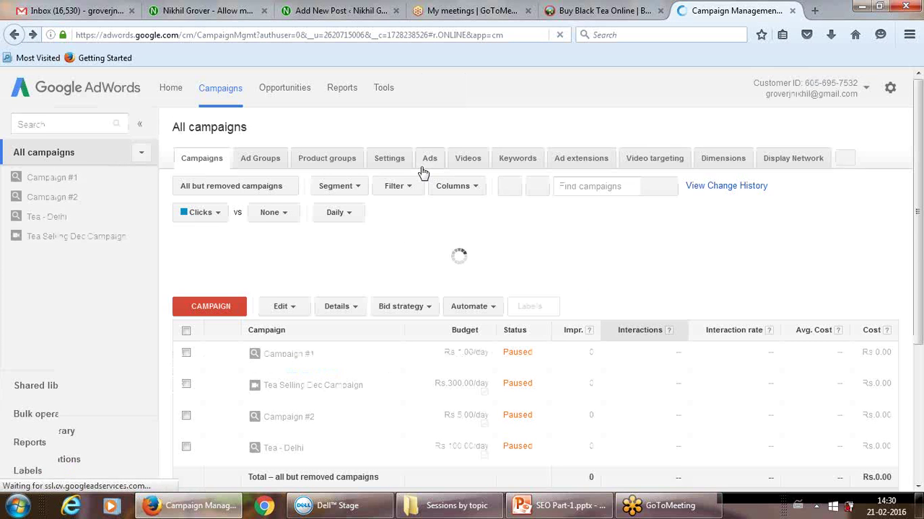
click(385, 88)
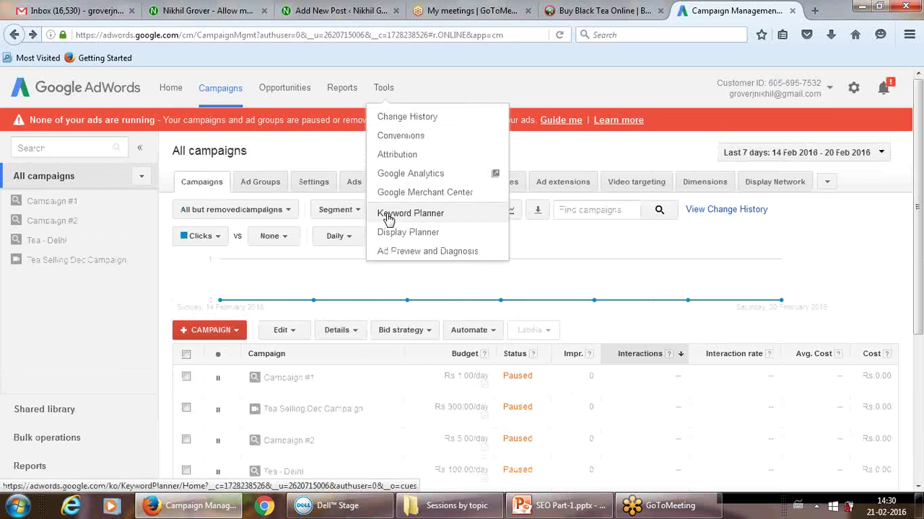
click(388, 215)
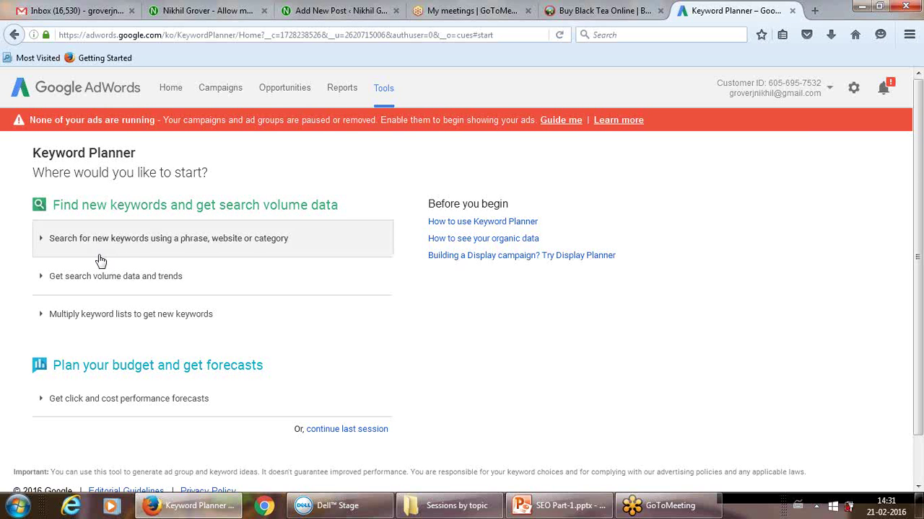
Expand the phrase, website or category search and enter 'green tea' as the product or service.
click(59, 242)
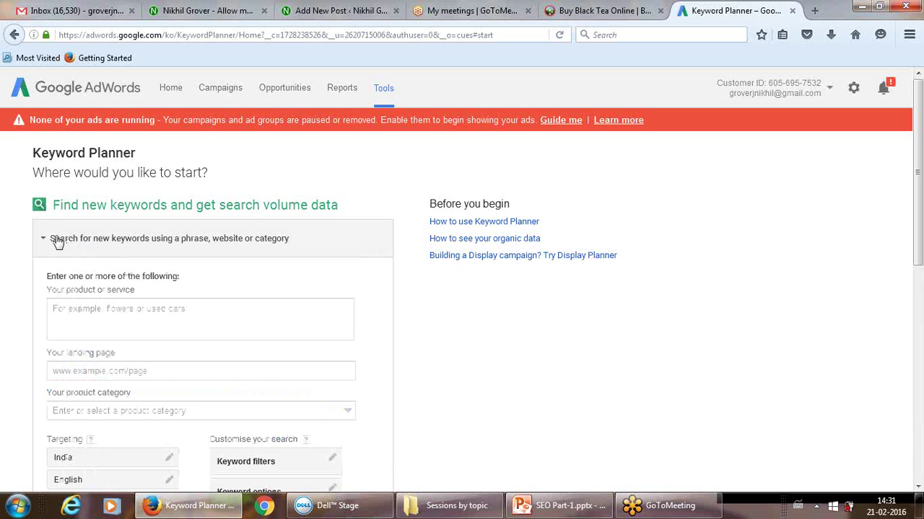
click(71, 312)
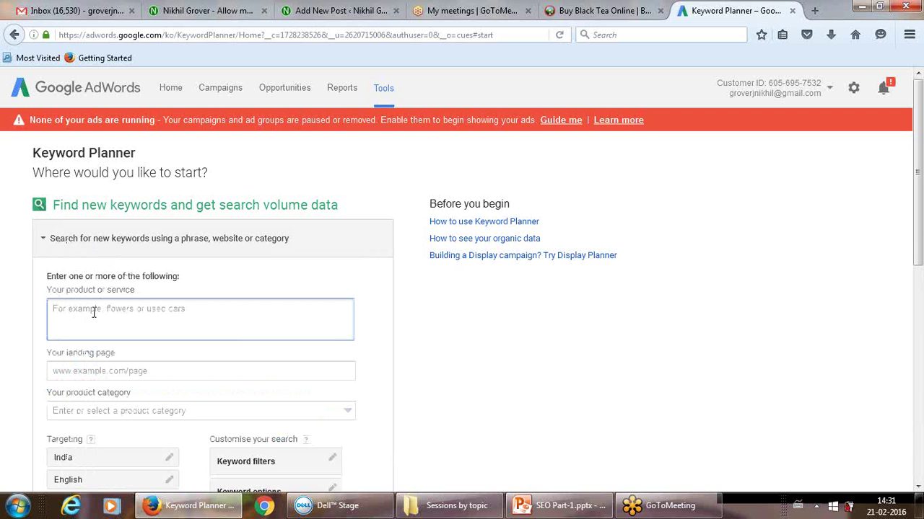
text(green te)
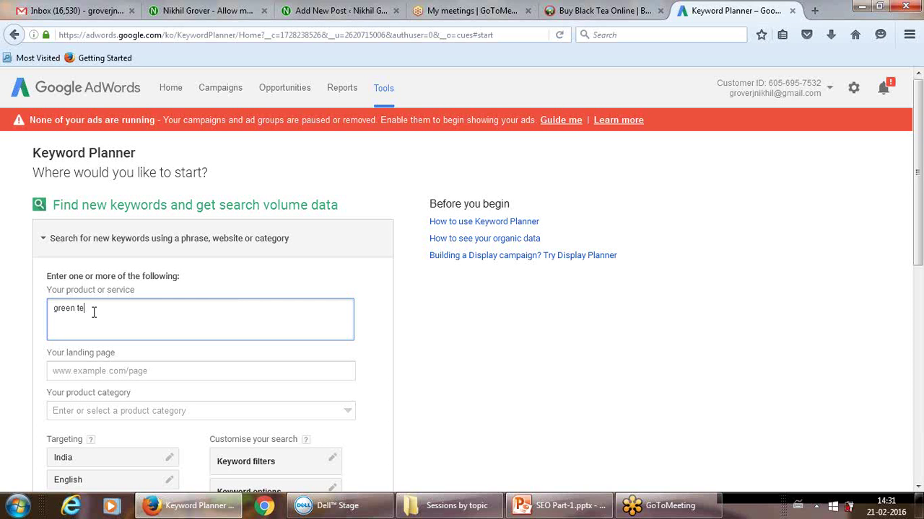
text(,)
click(145, 372)
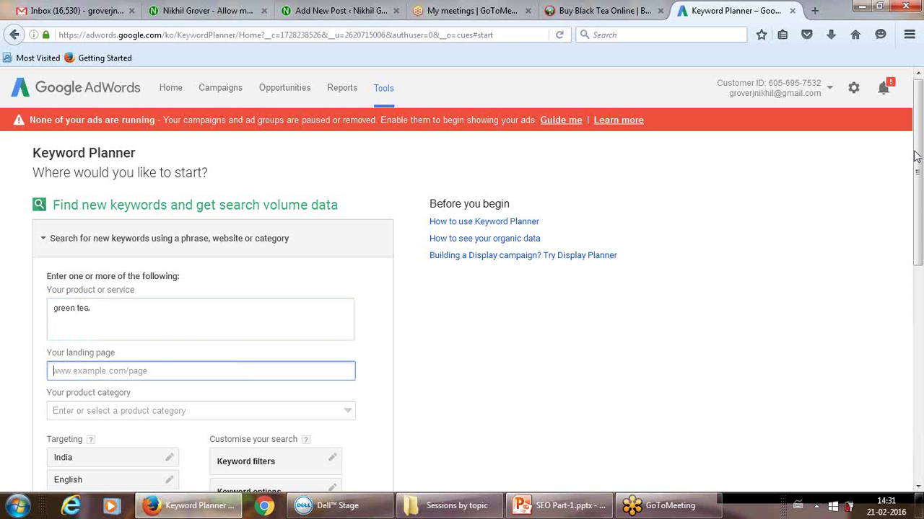
drag(921, 114, 921, 200)
click(330, 239)
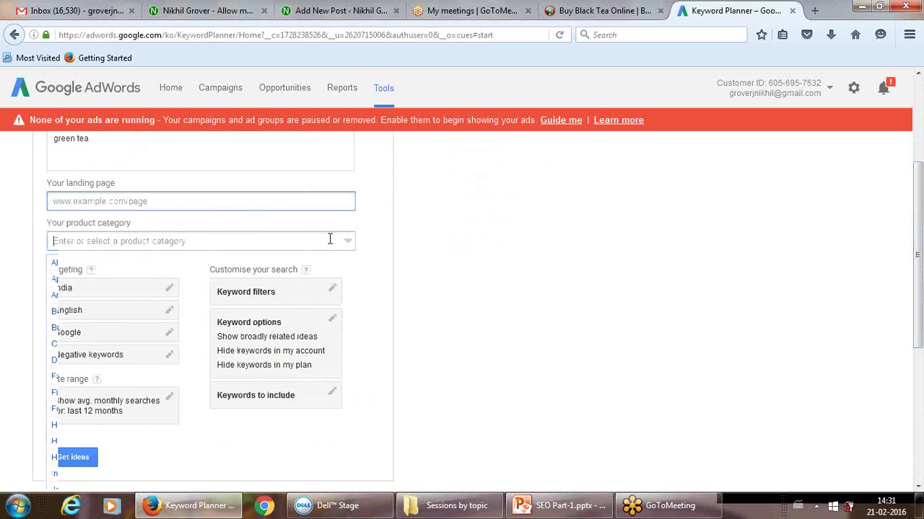
key(Down)
key(Down)
key(Down)
key(Down)
key(Down)
key(Down)
key(Down)
key(Down)
key(Down)
key(Down)
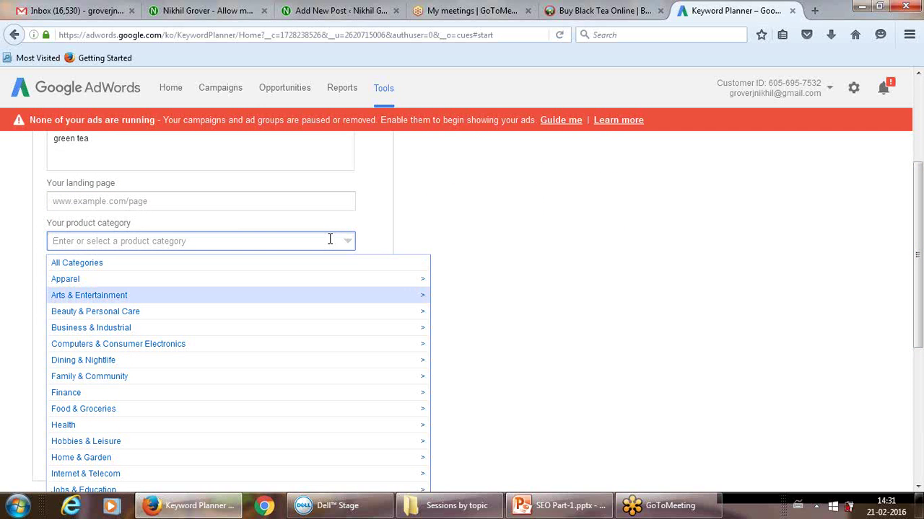
key(Down)
key(Down)
key(Down)
key(Down)
key(Down)
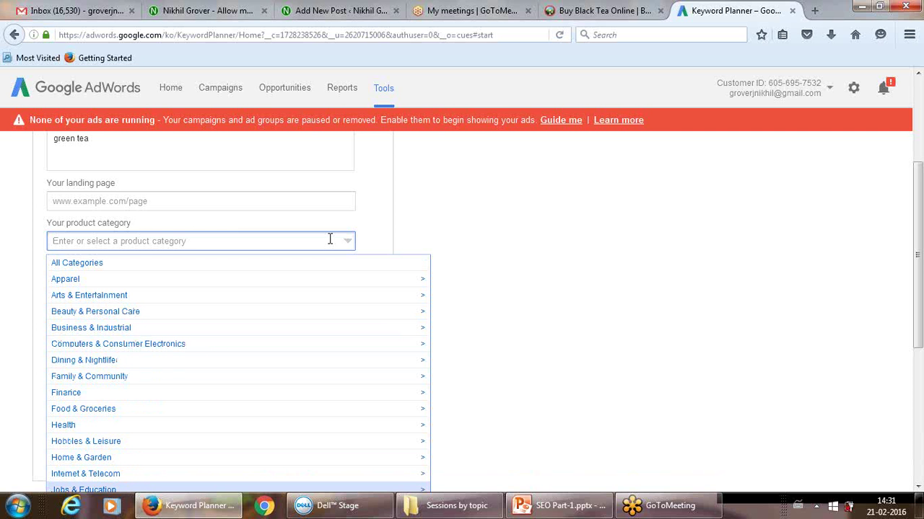
key(Up)
key(Up)
key(Up)
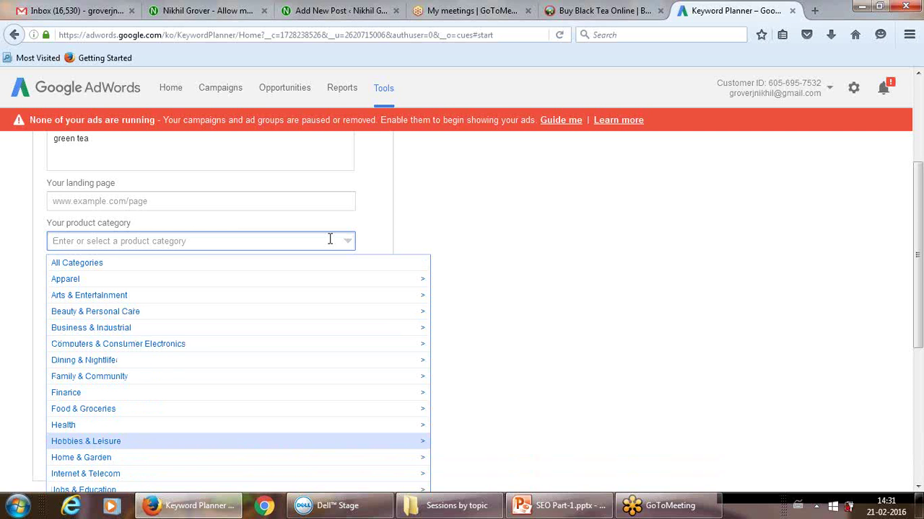
key(Down)
key(Down)
key(Down)
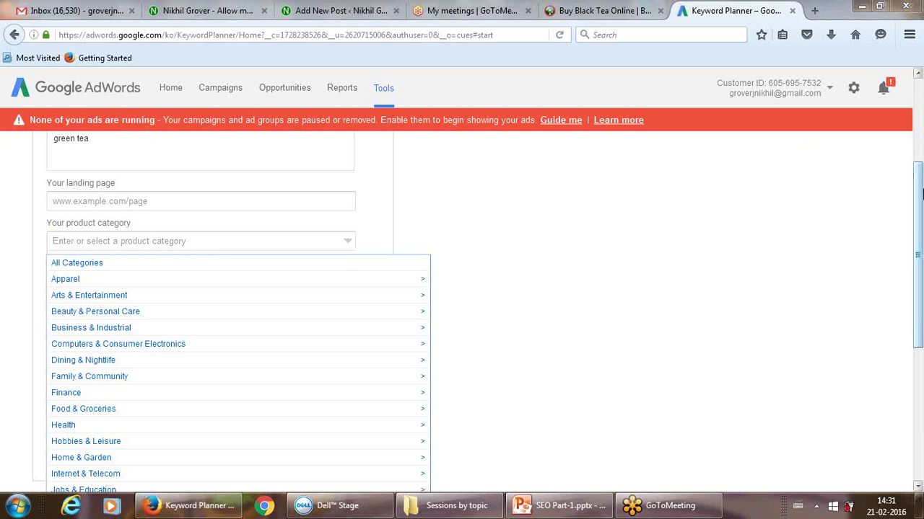
drag(918, 189, 919, 258)
scroll(680, 213, up, 3)
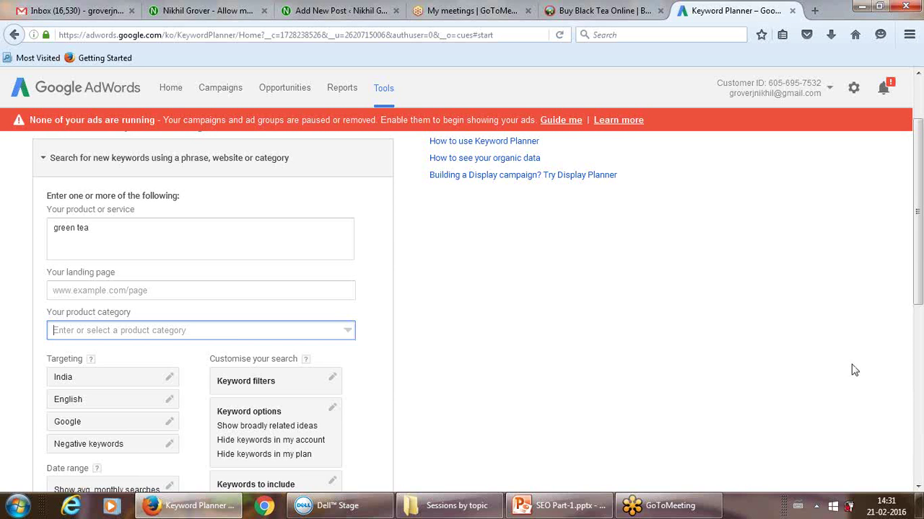
scroll(922, 306, down, 2)
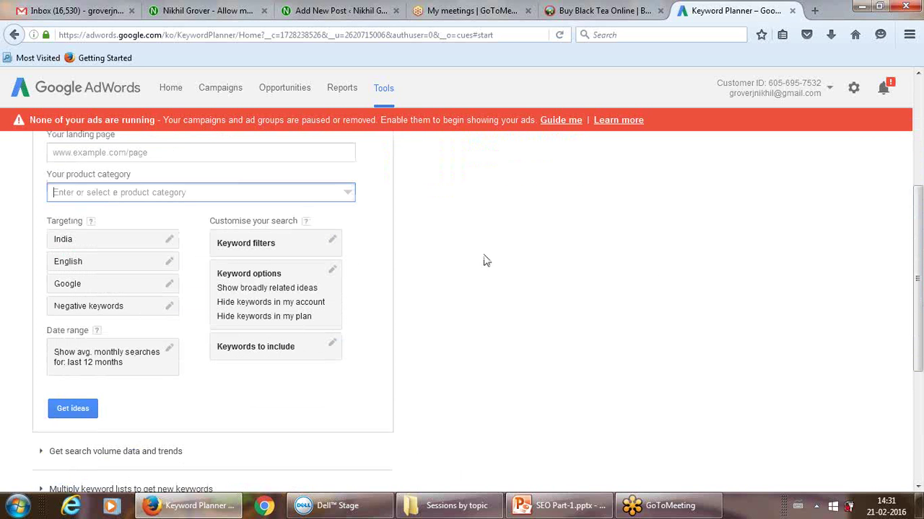
click(426, 209)
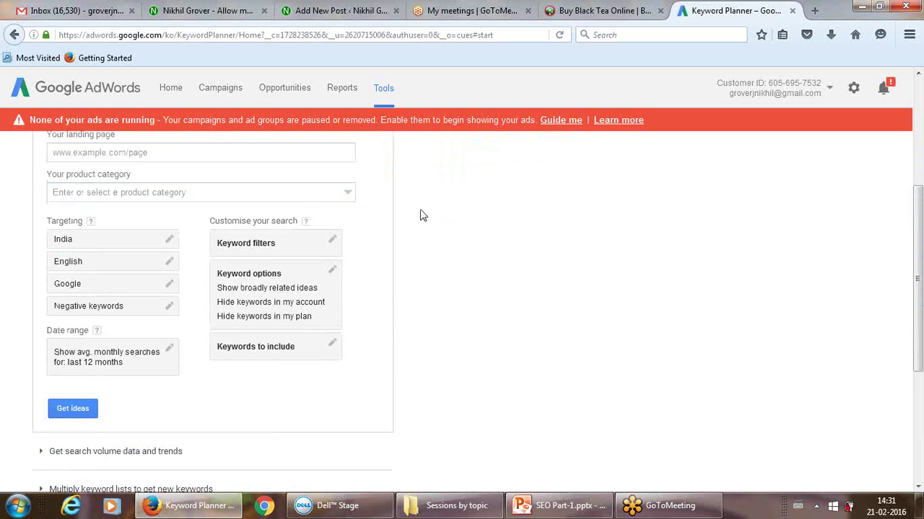
click(352, 192)
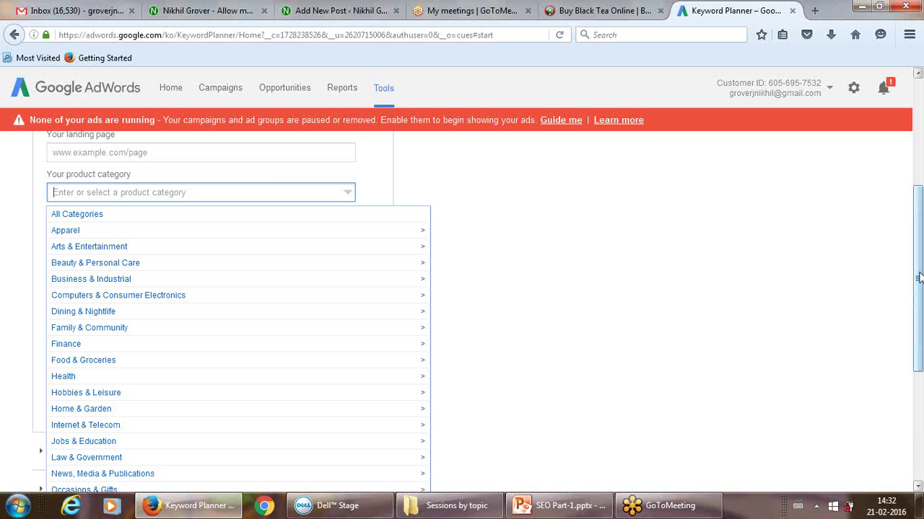
mouse_move(919, 278)
mouse_down()
mouse_move(918, 299)
mouse_move(917, 273)
mouse_up()
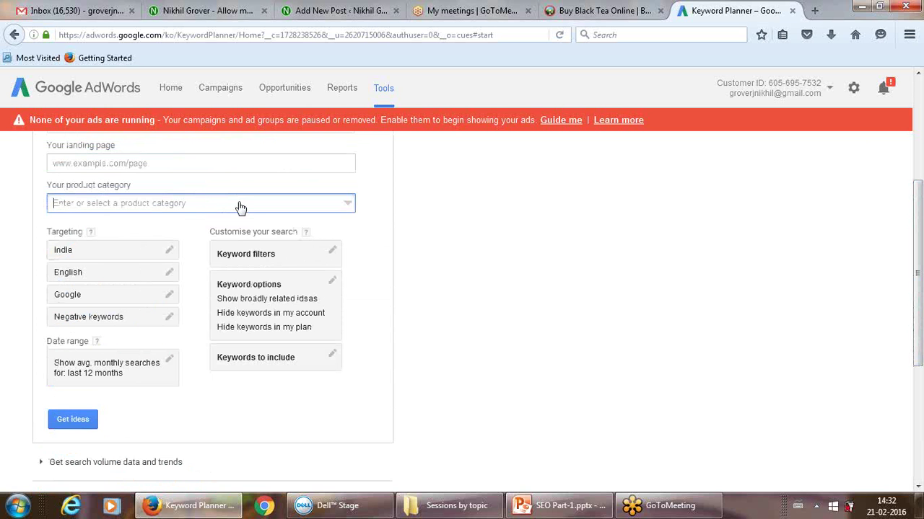
Keep India as the only target location and request keyword ideas for green tea.
click(65, 256)
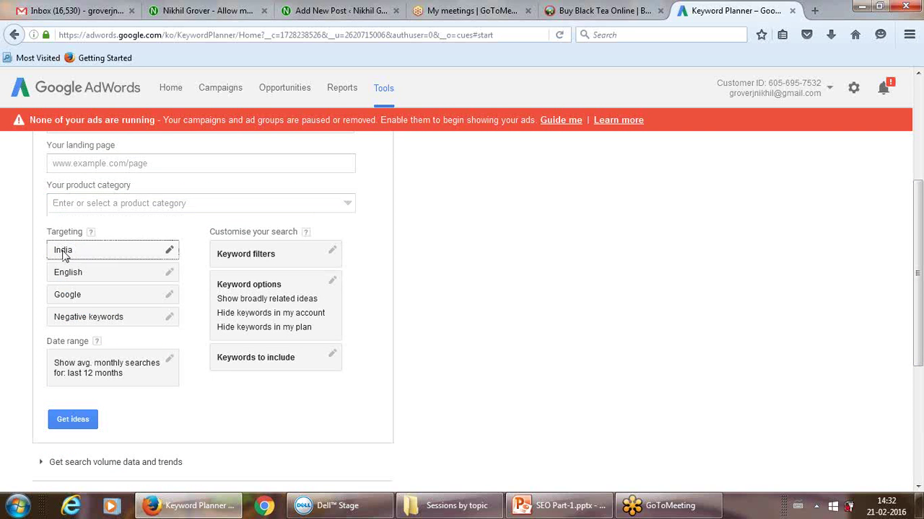
click(83, 299)
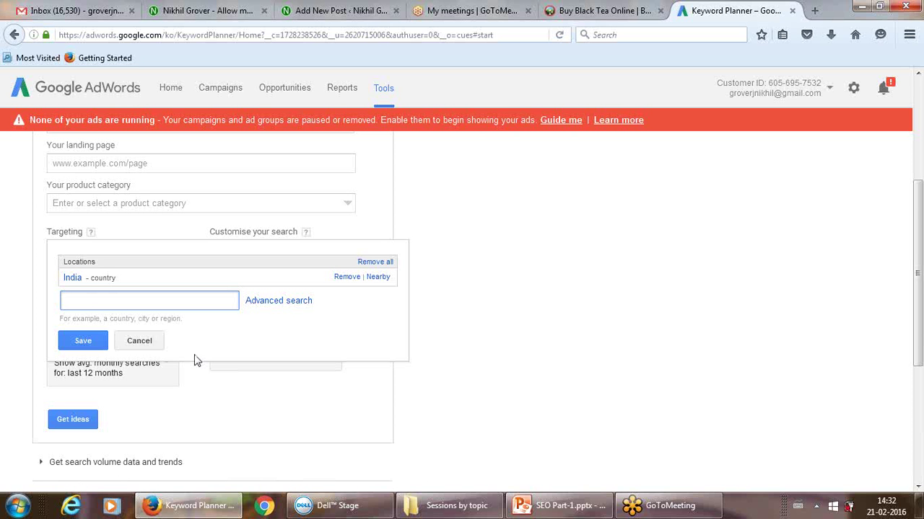
click(90, 344)
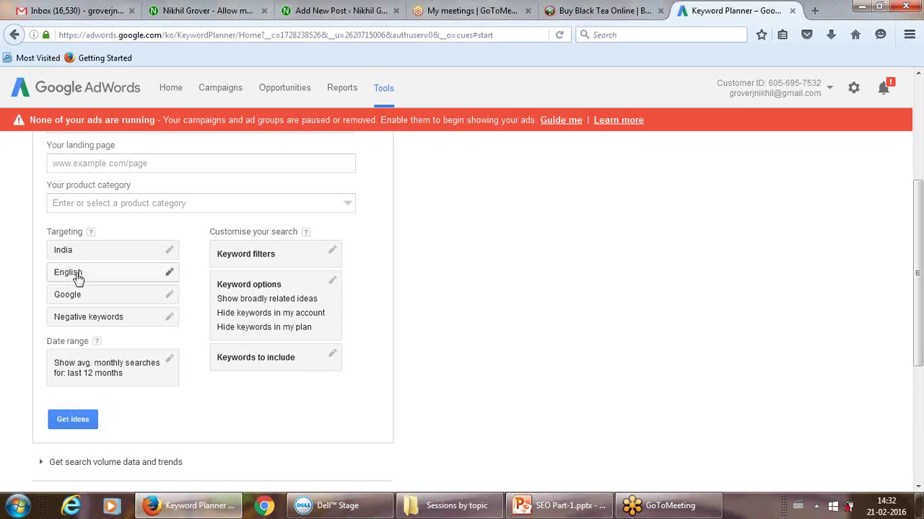
click(75, 424)
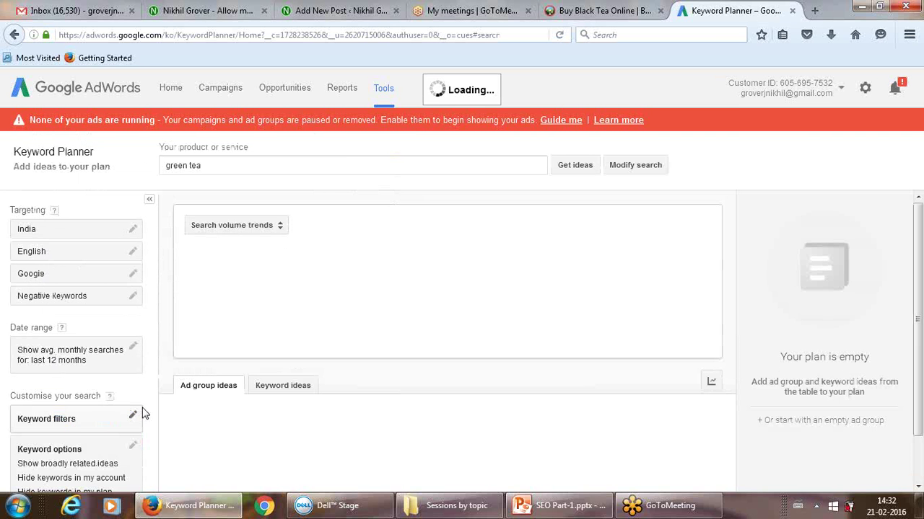
Show the Keyword ideas tab and scroll through the roughly 800 green tea suggestions.
click(272, 390)
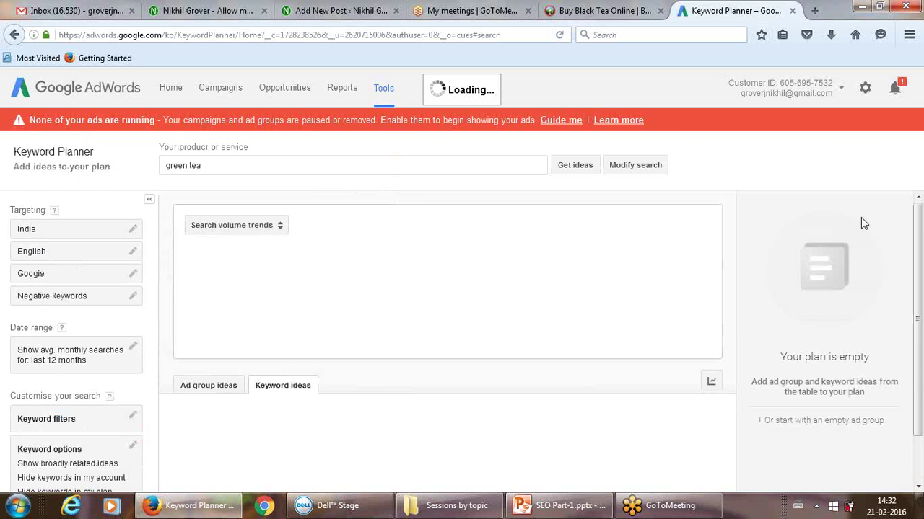
drag(920, 235, 919, 287)
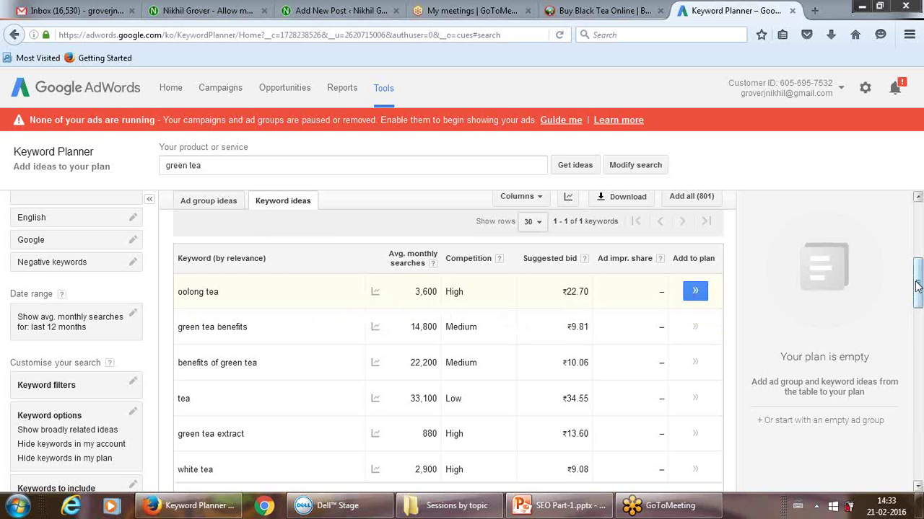
drag(917, 285, 918, 295)
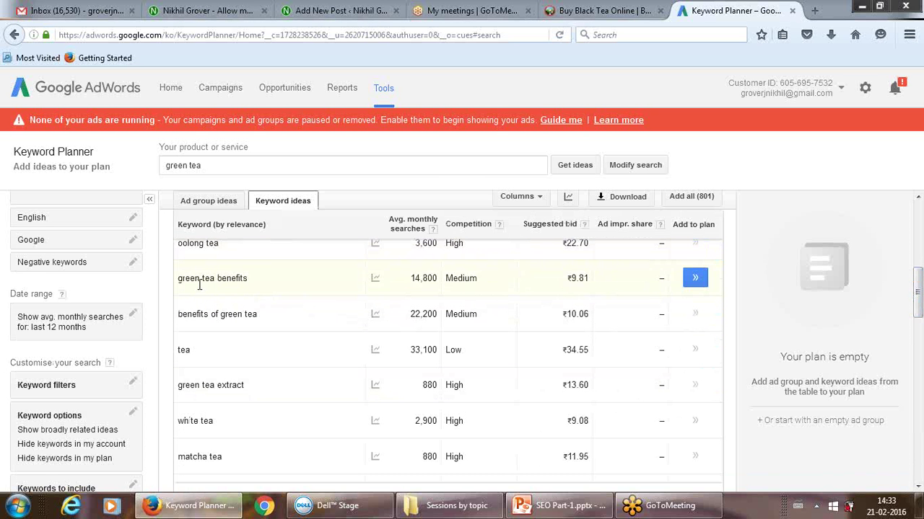
mouse_move(392, 289)
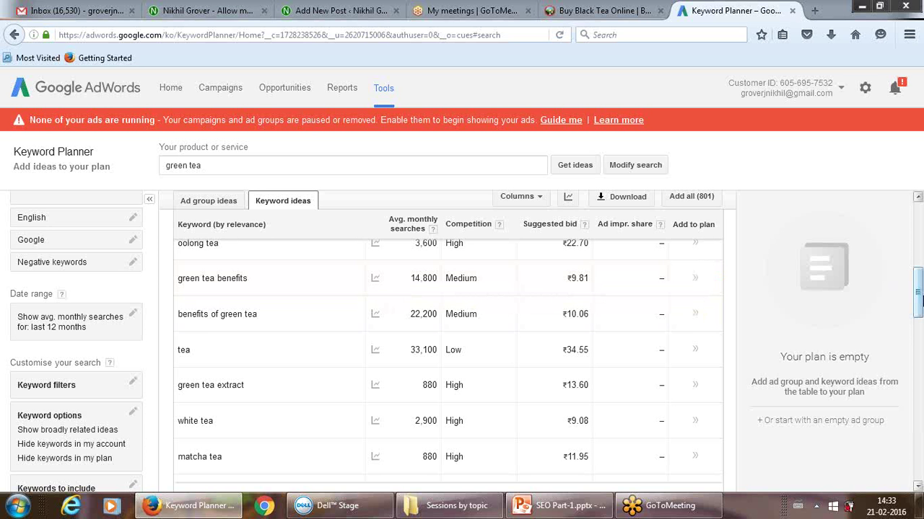
drag(918, 294, 919, 477)
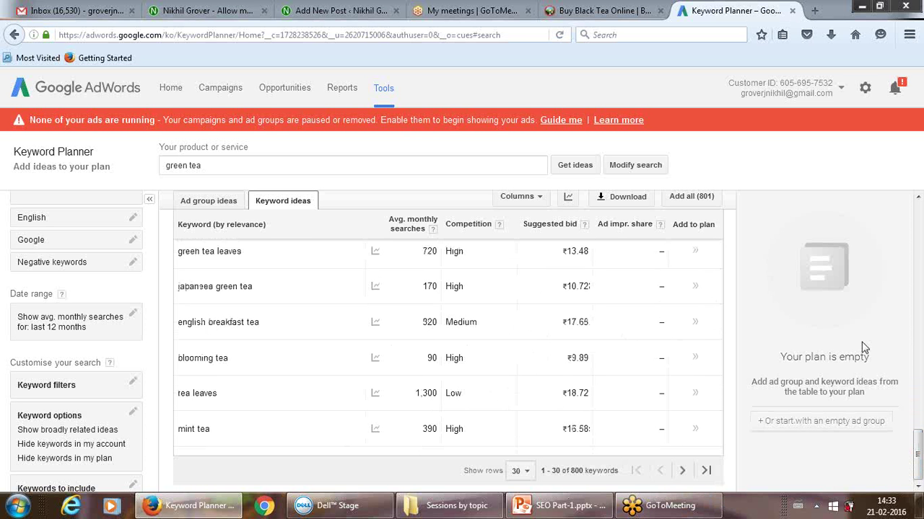
drag(916, 458, 917, 245)
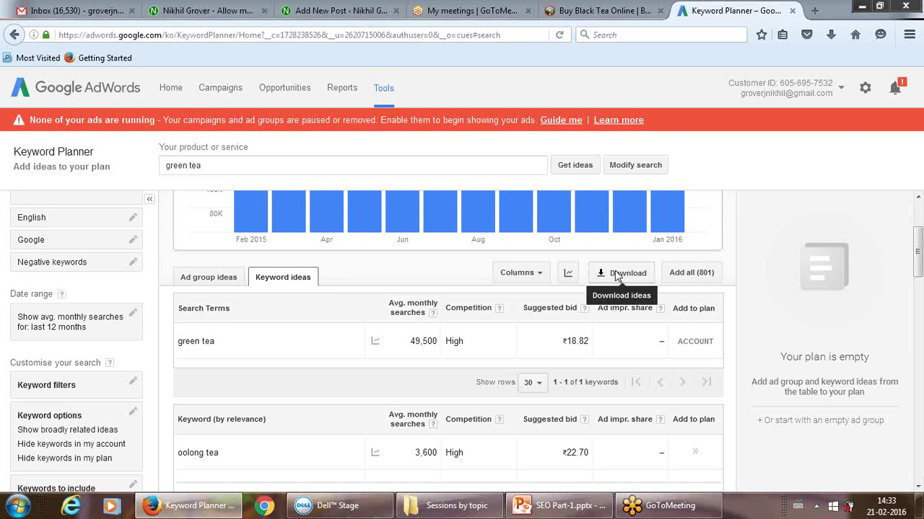
Download the 801 green tea keyword ideas as an Excel CSV and open it in Excel.
click(617, 273)
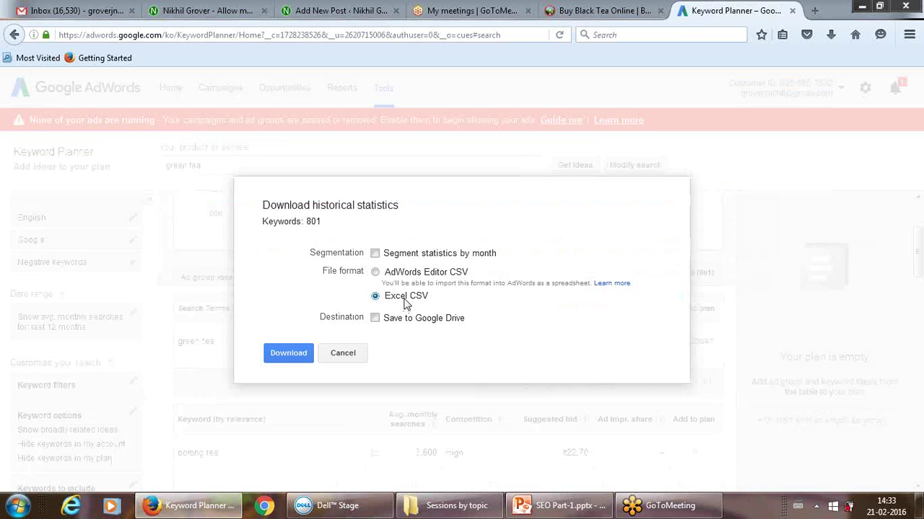
click(287, 355)
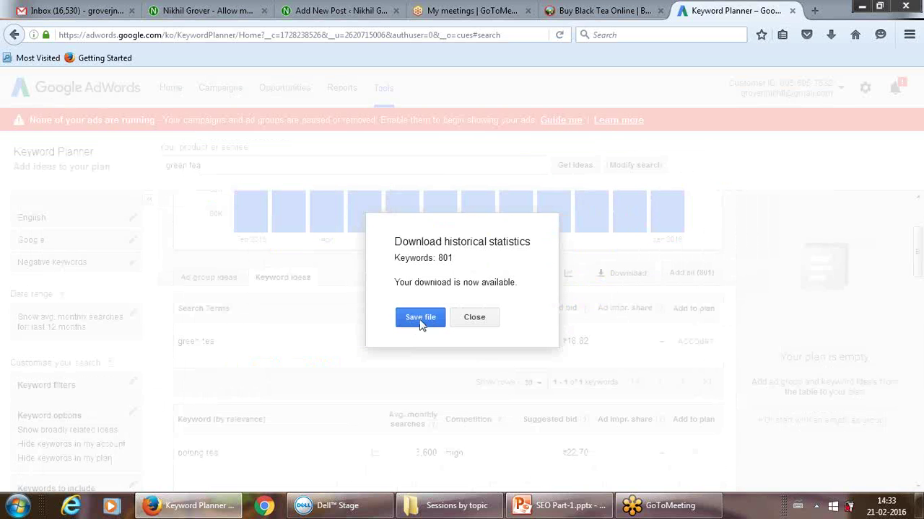
click(422, 321)
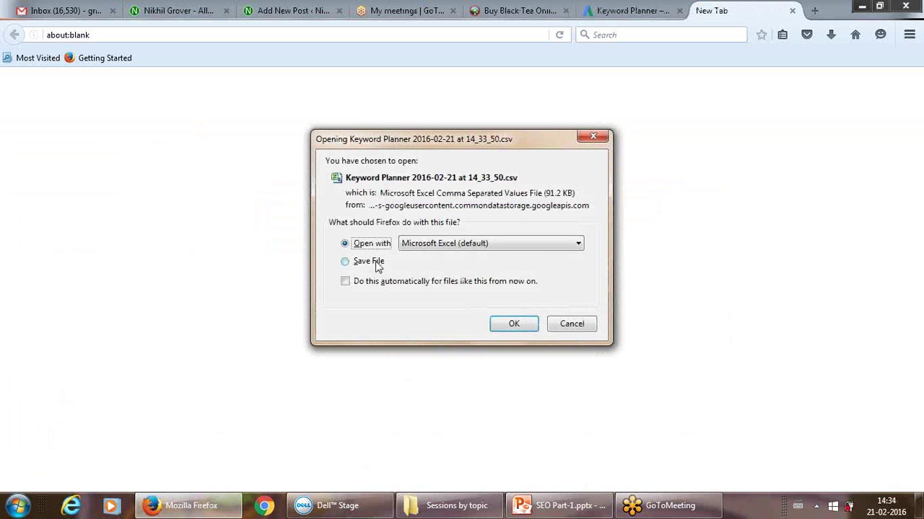
click(514, 325)
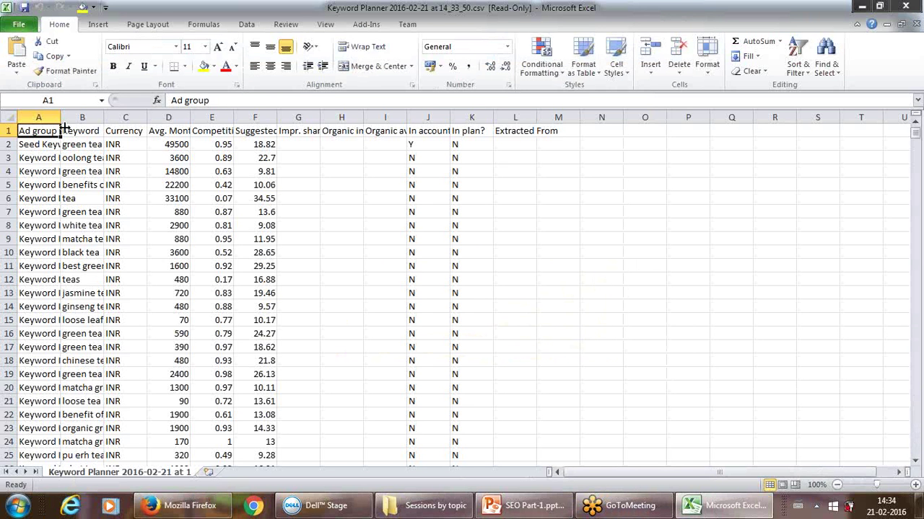
Widen columns A and D, then delete columns I through P.
drag(60, 116, 233, 119)
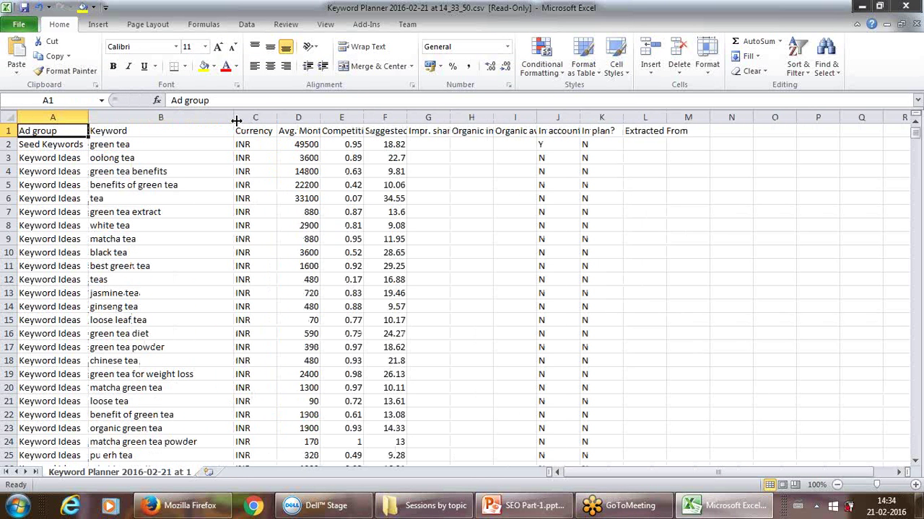
drag(320, 118, 487, 118)
click(449, 117)
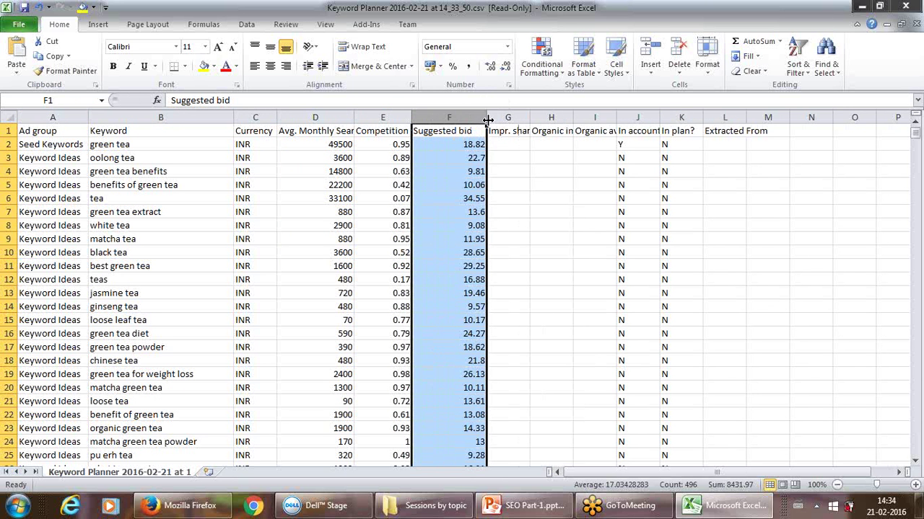
click(517, 118)
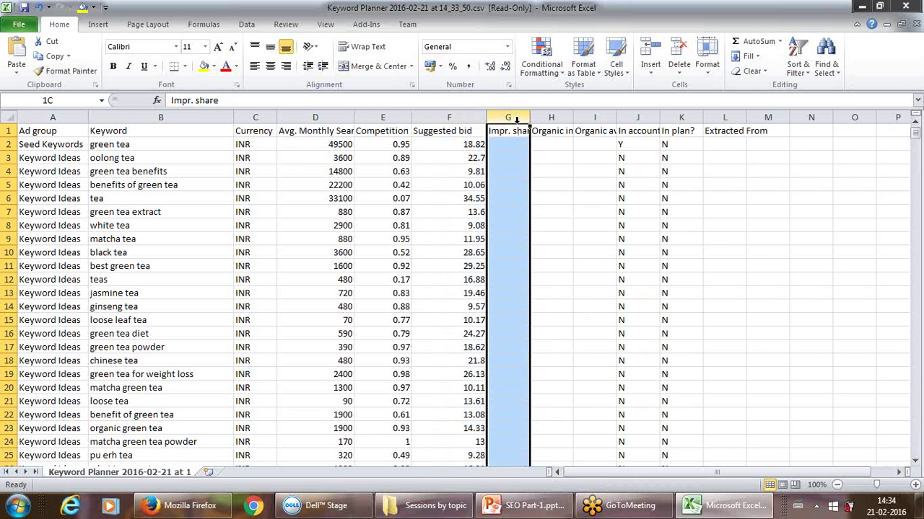
click(594, 116)
drag(595, 117, 852, 117)
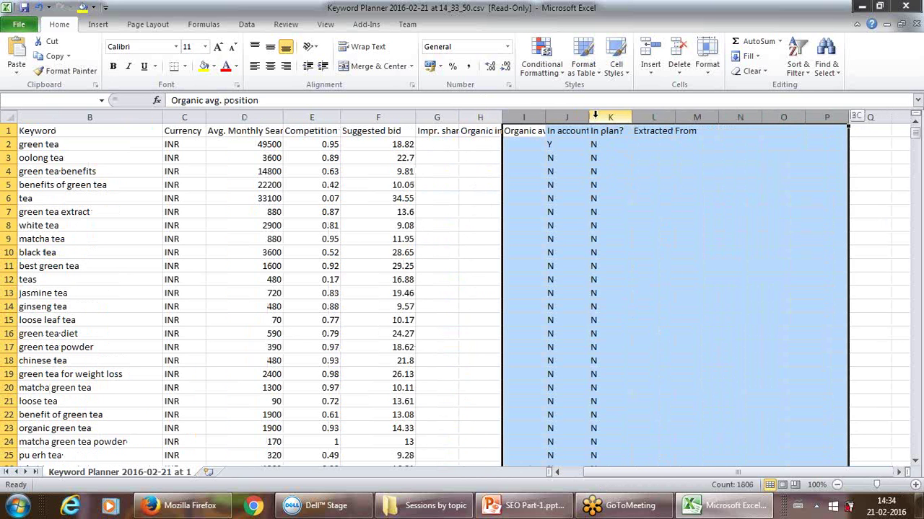
right_click(525, 116)
click(545, 222)
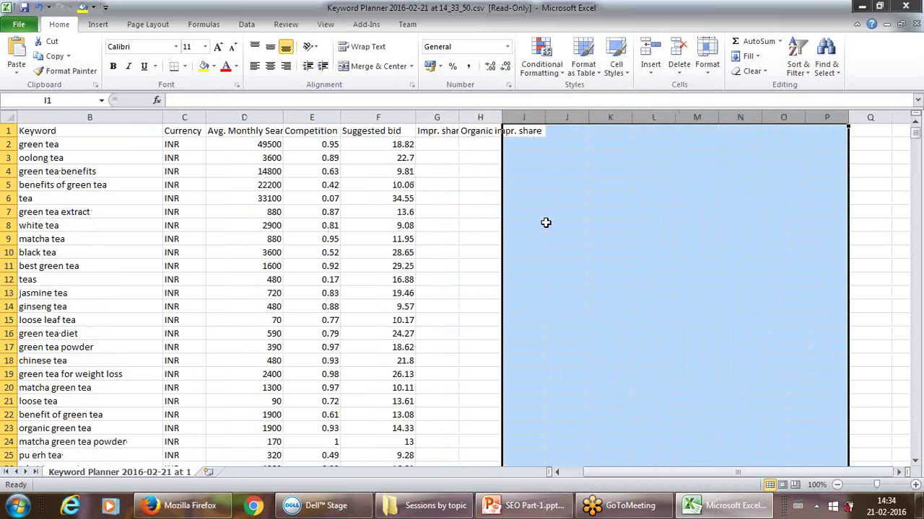
Delete the empty impression-share columns G through J.
drag(437, 117, 570, 117)
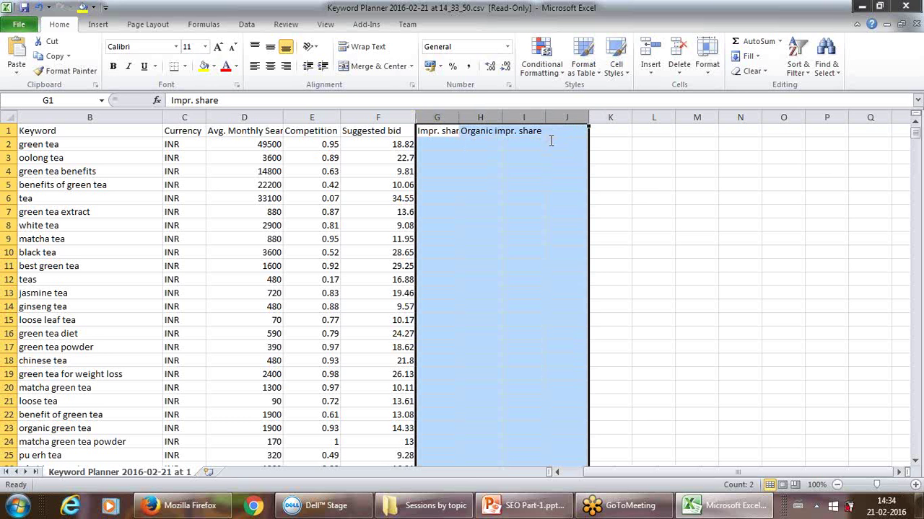
right_click(487, 119)
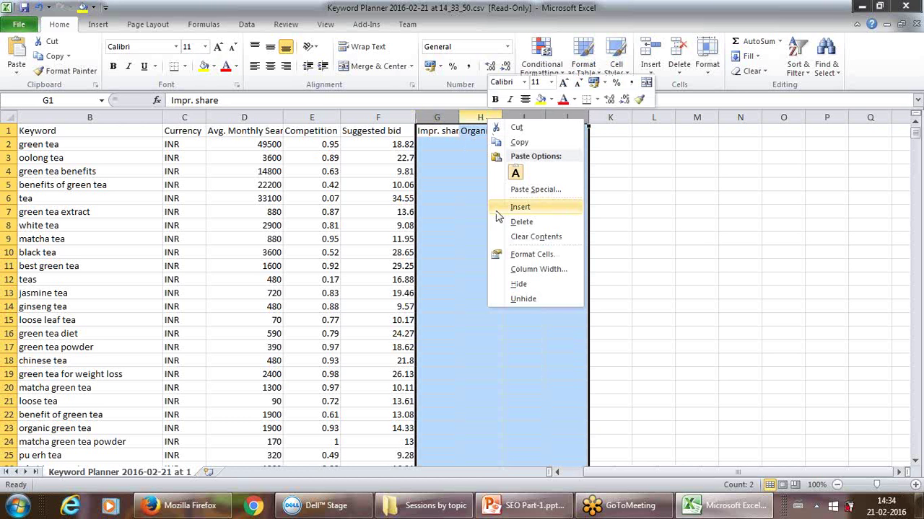
click(505, 221)
Review the row 6 keyword and competition values, ending on 'tea' in B6.
click(431, 198)
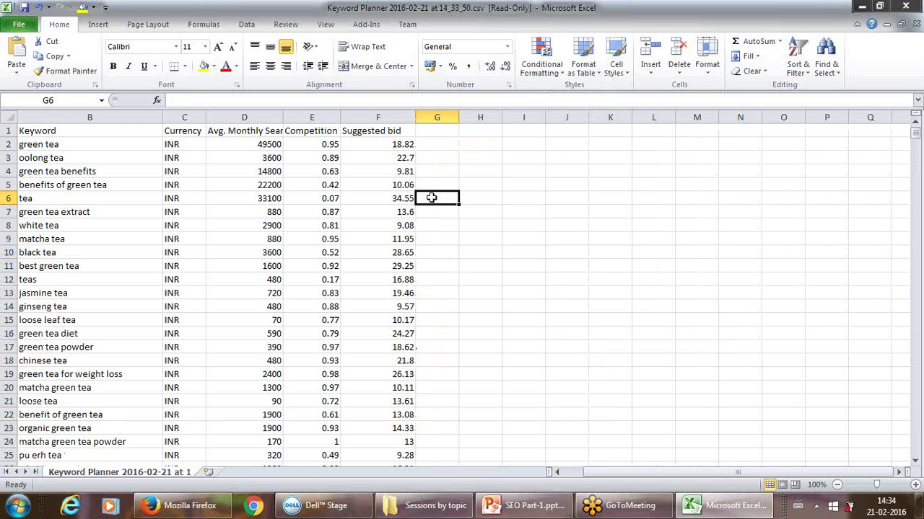
key(Left)
key(Left)
key(Left)
key(Left)
key(Left)
key(Left)
key(Right)
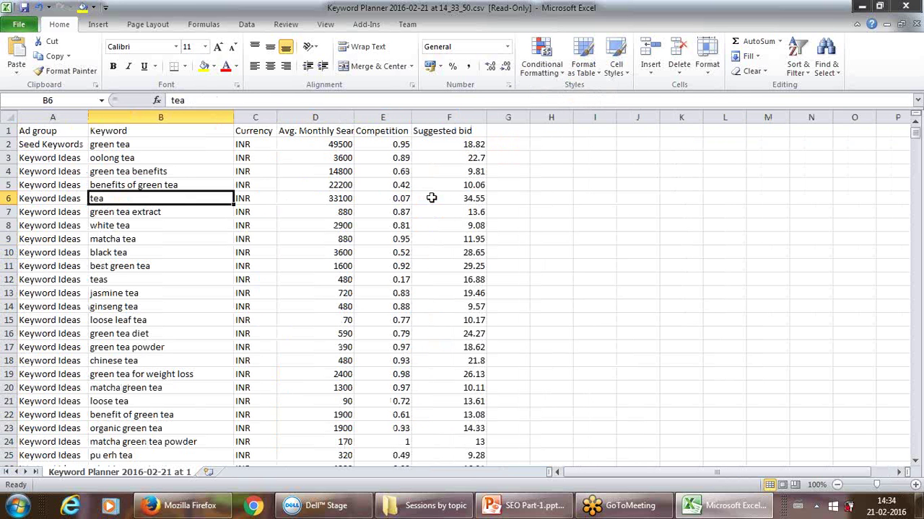
key(Right)
key(Right)
key(Right)
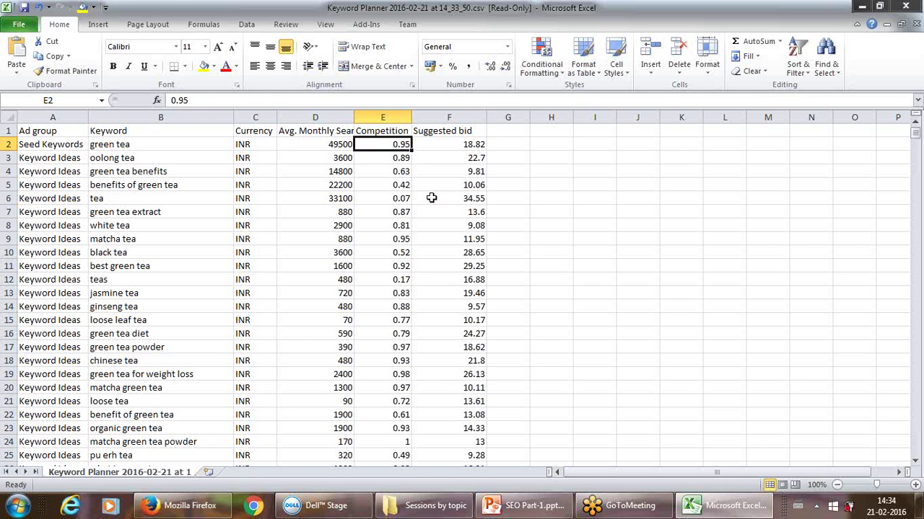
key(Down)
key(Down)
key(Down)
key(Up)
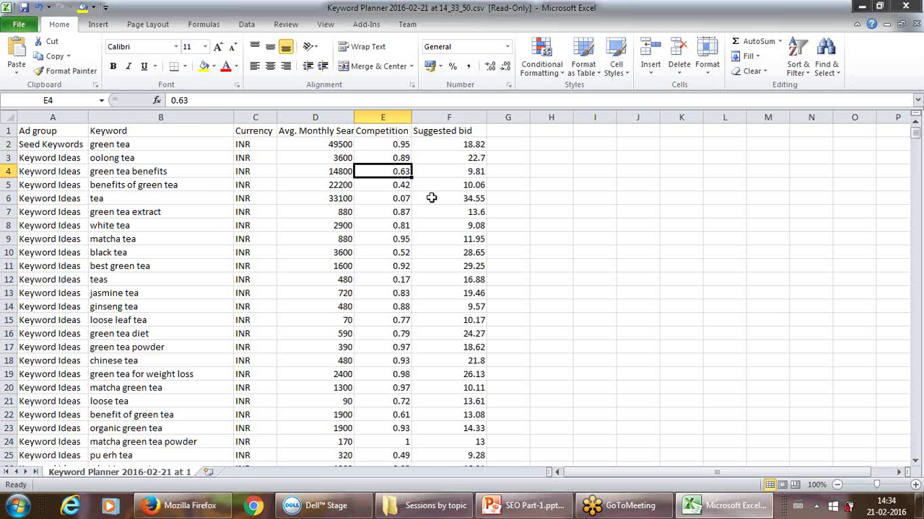
key(Down)
key(Down)
key(Down)
key(Up)
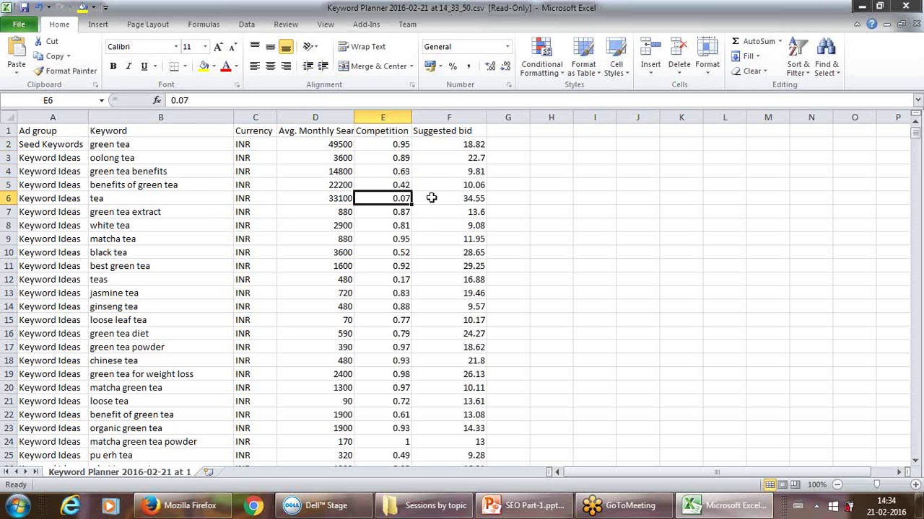
key(Left)
key(Left)
key(Left)
key(Left)
key(Right)
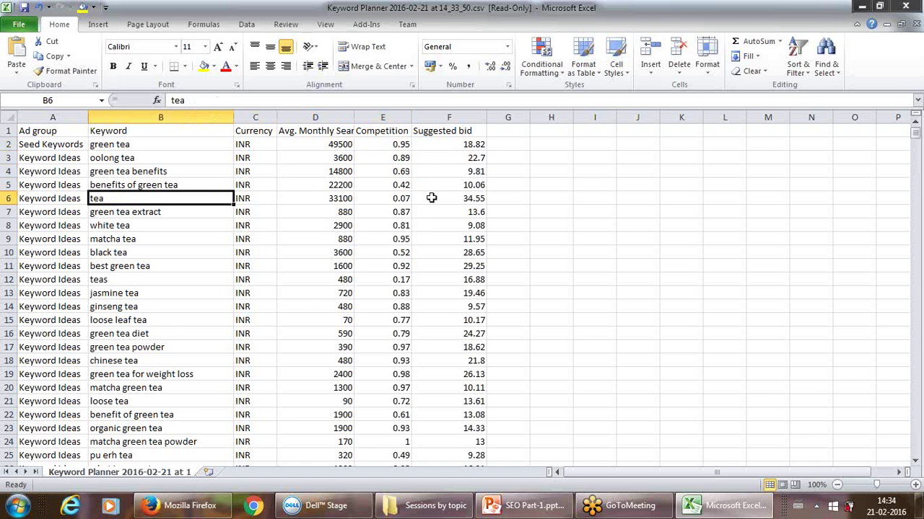
Copy the 'tea' keyword from B6 and bring Firefox to the front.
key(ctrl+c)
key(alt+Tab)
key(alt+Tab)
click(199, 507)
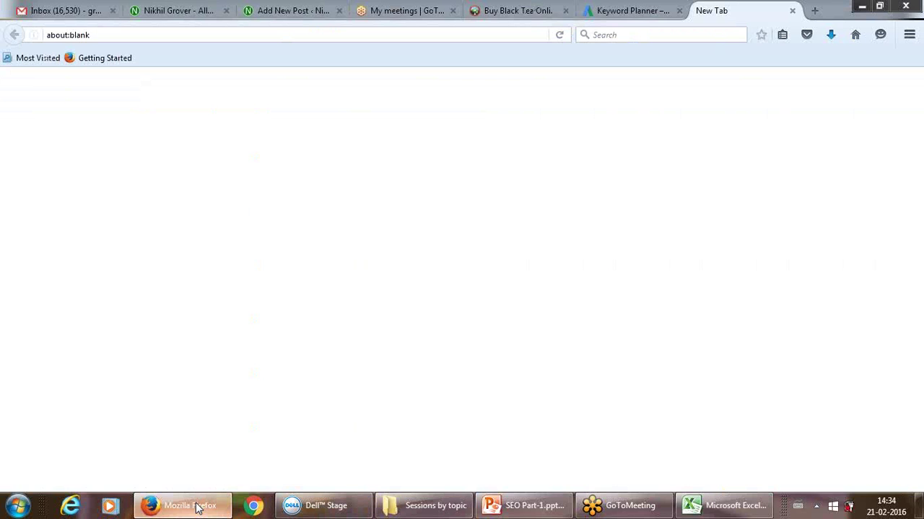
Return to the Keyword Planner tab and scroll down the green tea keyword ideas.
click(621, 11)
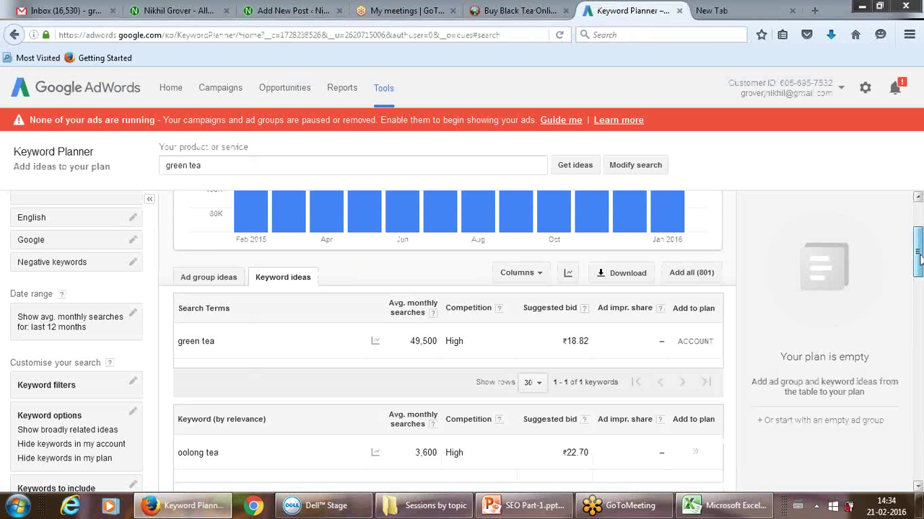
click(919, 309)
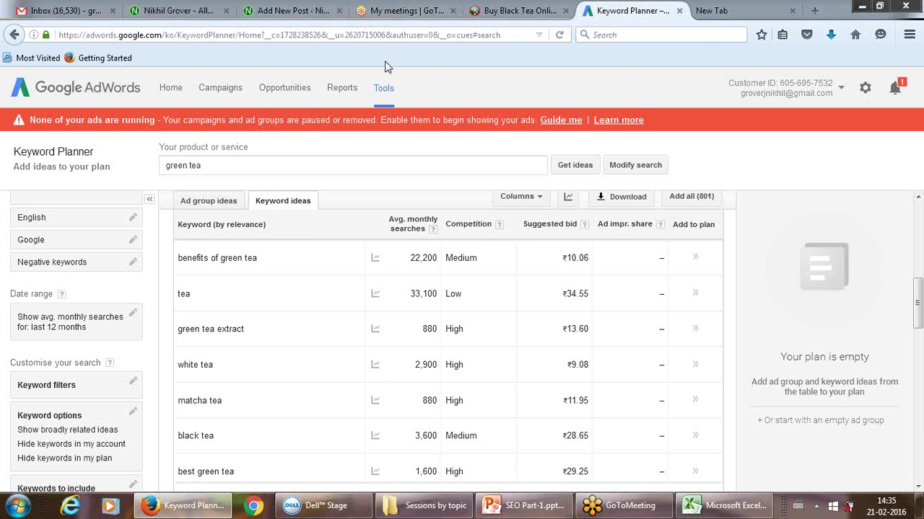
Back in Excel, step through the Keyword column starting from green tea in B2.
click(725, 506)
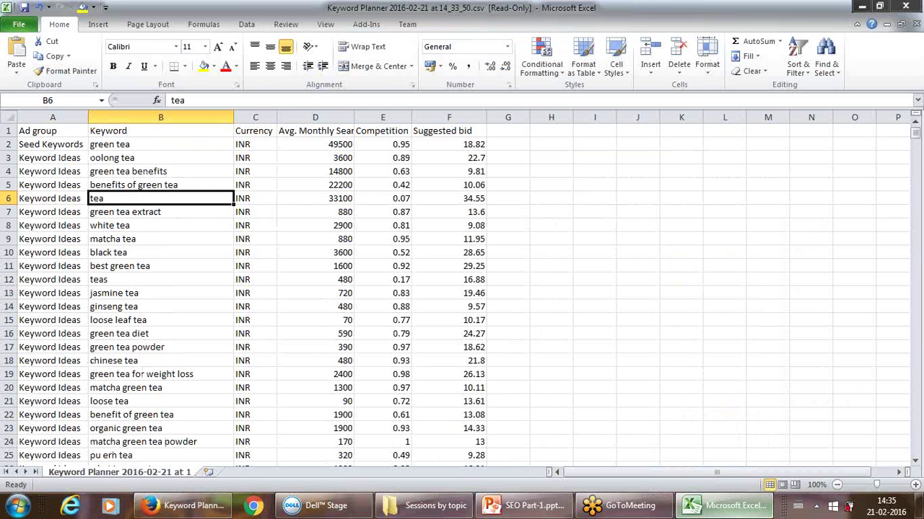
click(119, 148)
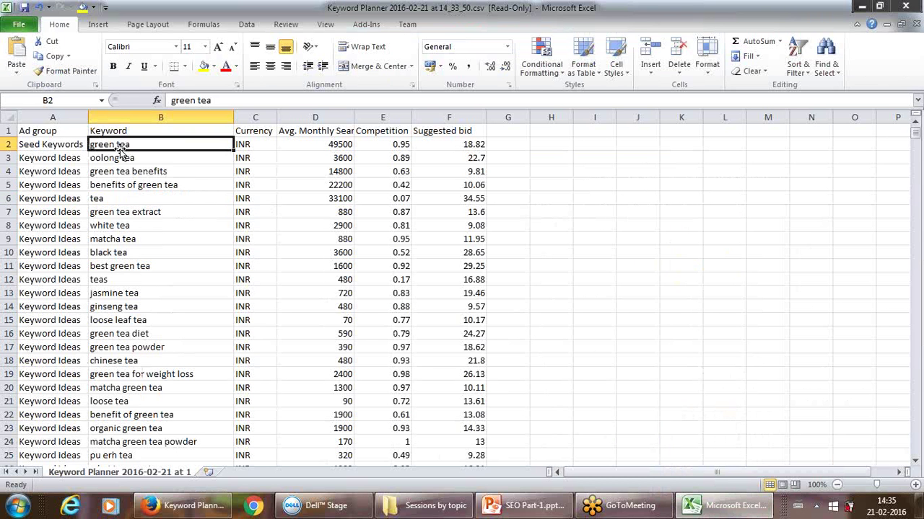
key(Down)
key(Down)
key(Down)
key(Down)
key(Down)
key(Down)
key(Down)
key(Down)
key(Down)
key(Down)
key(Down)
key(Down)
key(Down)
key(Down)
key(Down)
key(Down)
key(Down)
key(Down)
key(Down)
key(Down)
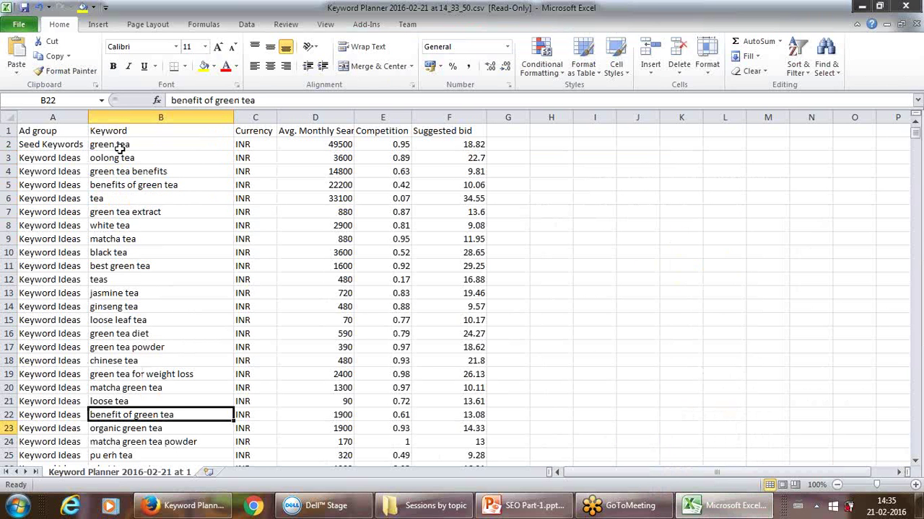
key(Down)
key(Up)
key(Up)
key(Up)
key(Up)
key(Up)
key(Up)
key(Up)
key(Up)
key(Up)
key(Up)
key(Up)
key(Up)
key(Up)
key(Up)
key(Up)
key(Up)
key(Up)
key(Up)
key(Up)
key(Up)
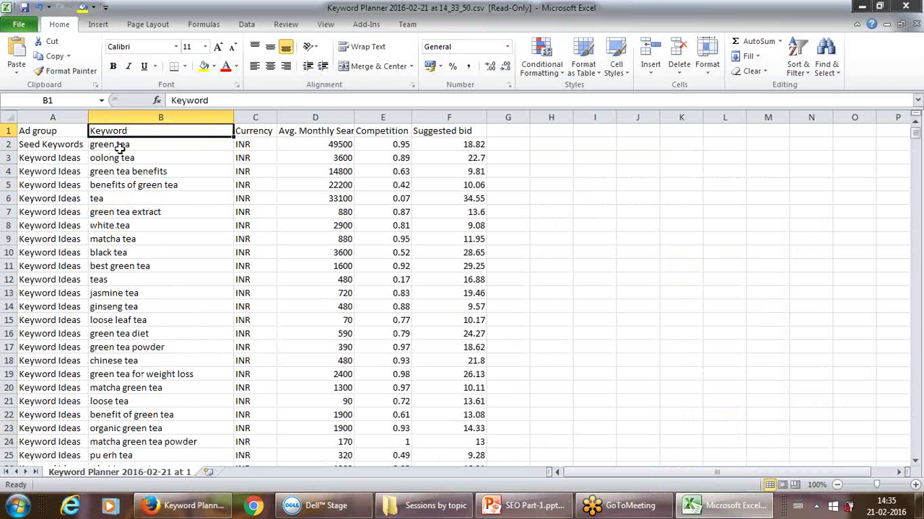
click(204, 509)
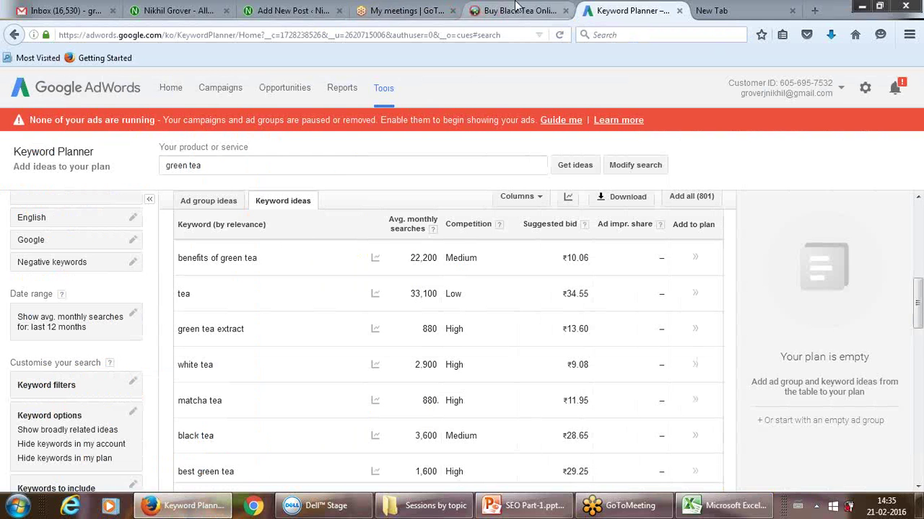
click(515, 7)
mouse_move(87, 242)
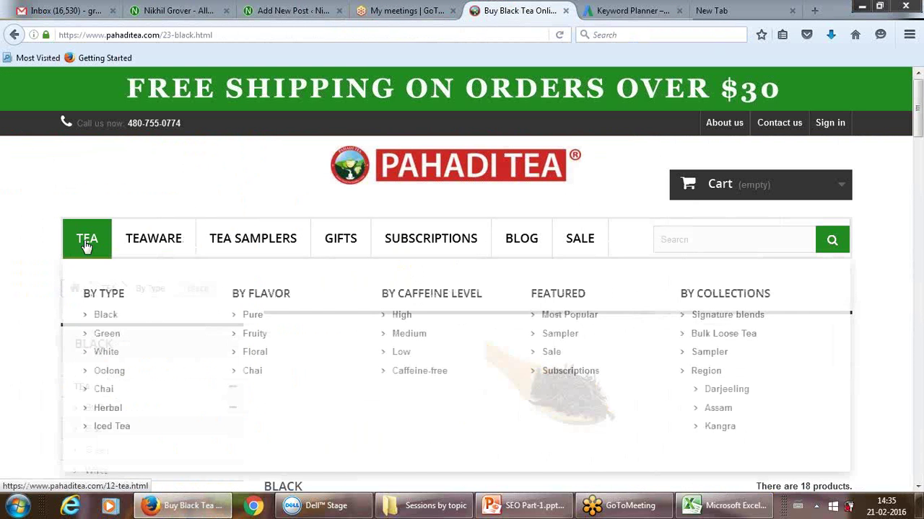
click(104, 317)
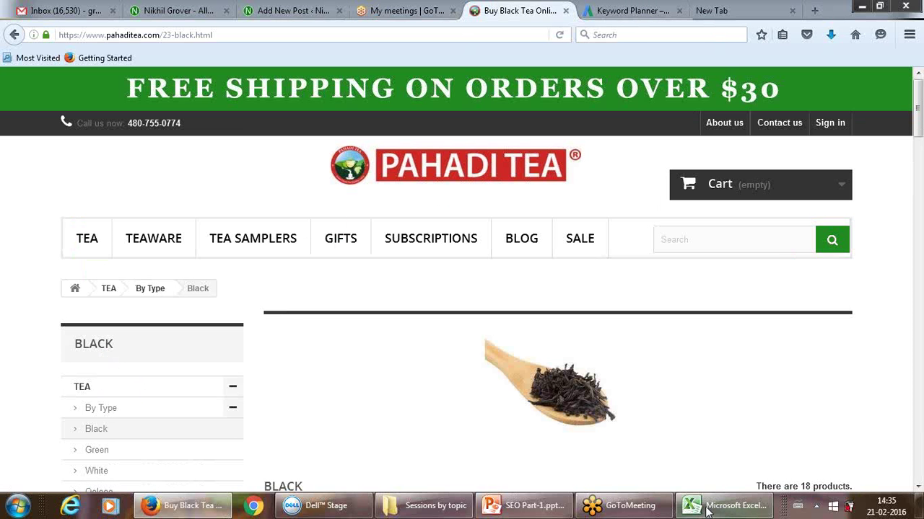
click(729, 506)
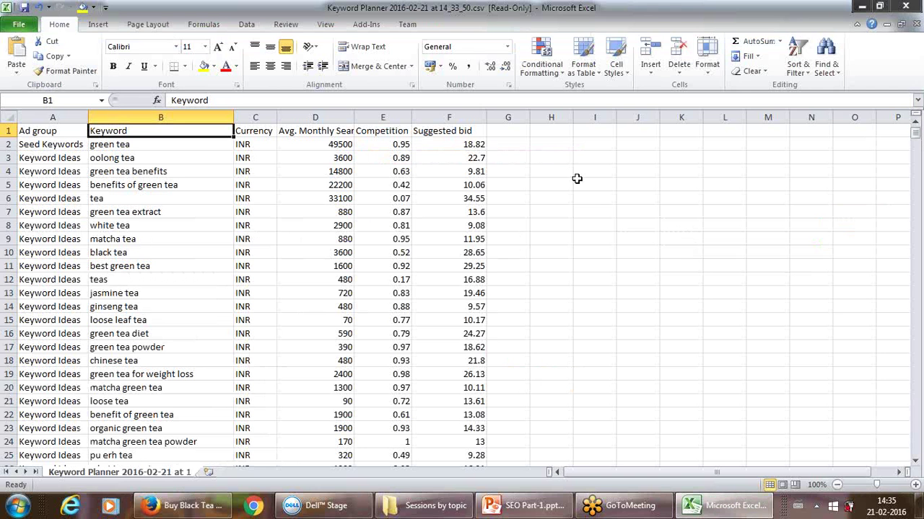
Move along row 2 from green tea to empty column H, then return to the black tea page.
click(191, 146)
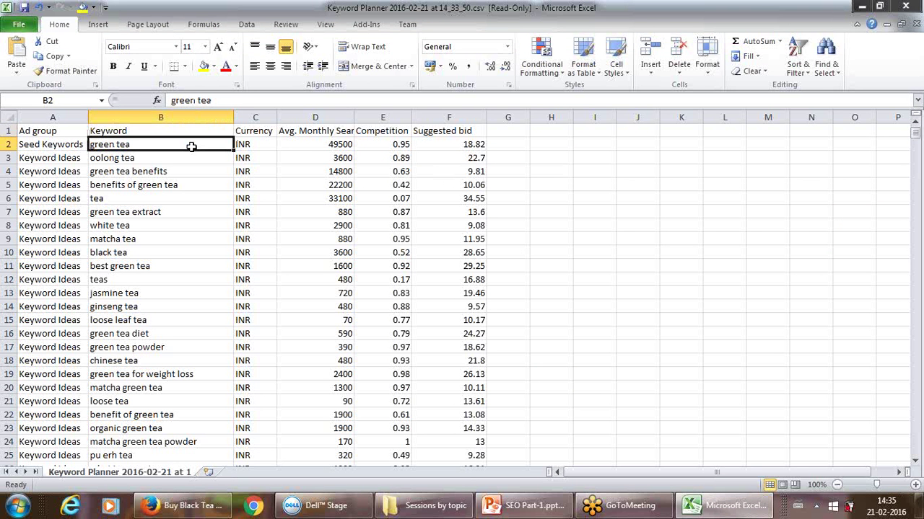
key(Down)
key(Up)
key(Right)
key(Right)
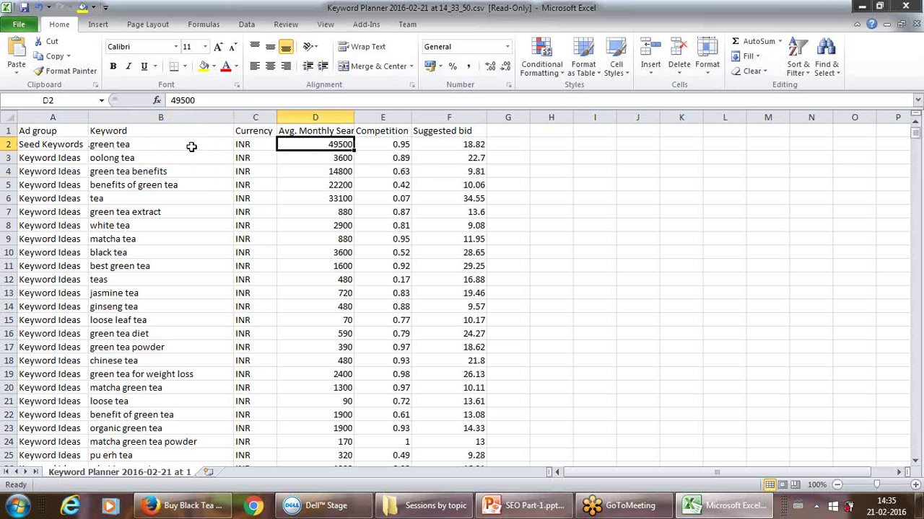
key(Right)
key(Right)
key(Right)
key(Right)
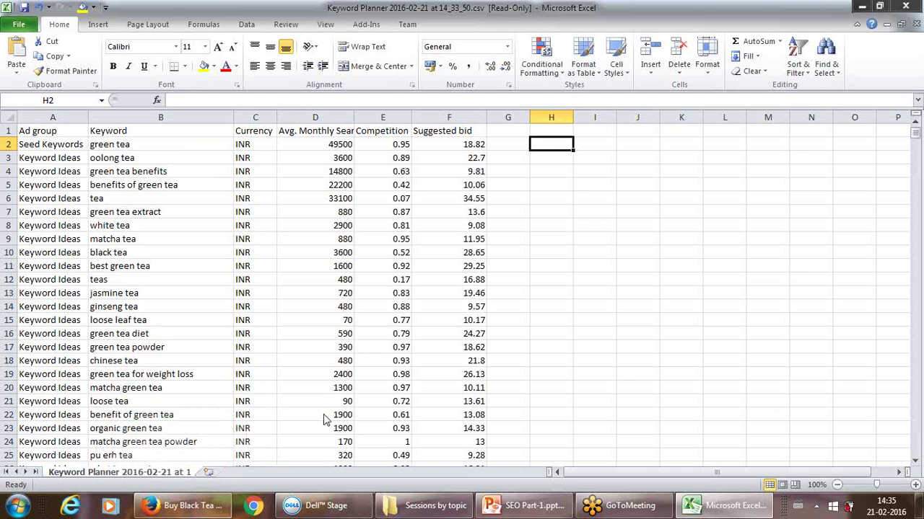
click(182, 507)
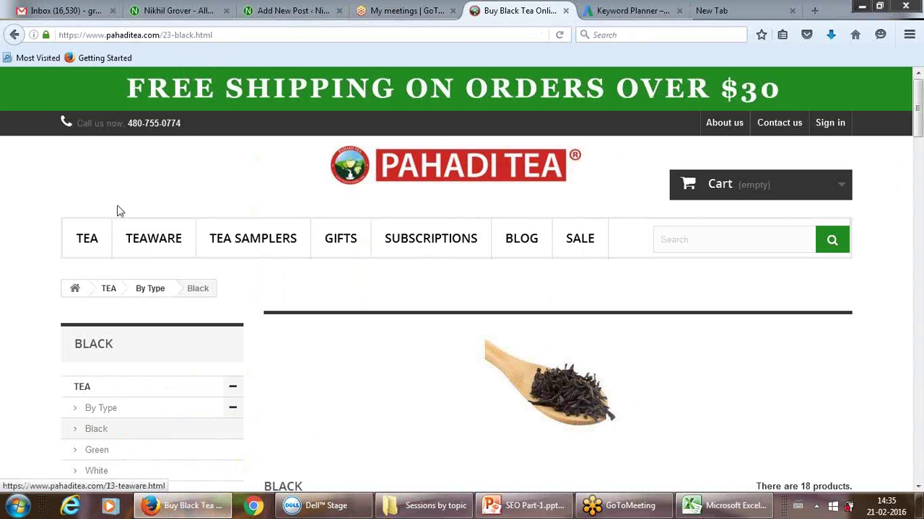
Load the Pahadi Tea green tea page from the TEA menu, take its URL, and return to Excel.
mouse_move(88, 249)
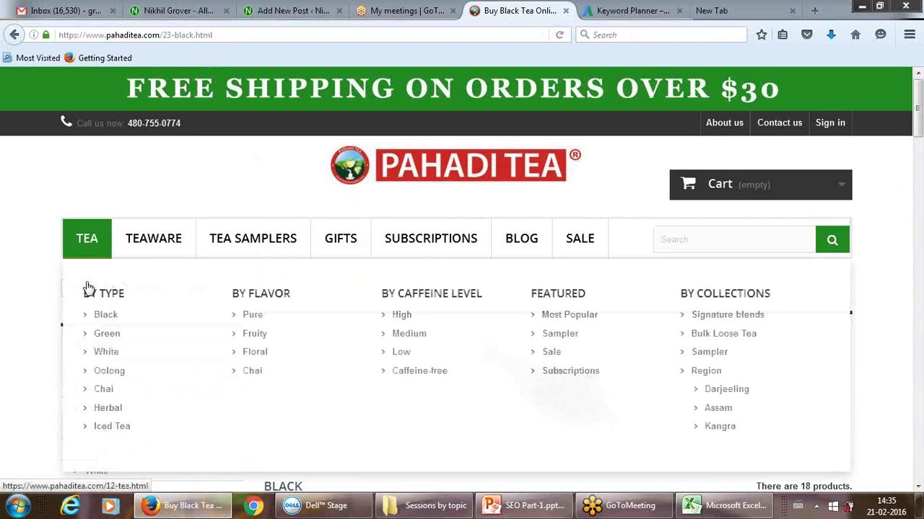
click(99, 318)
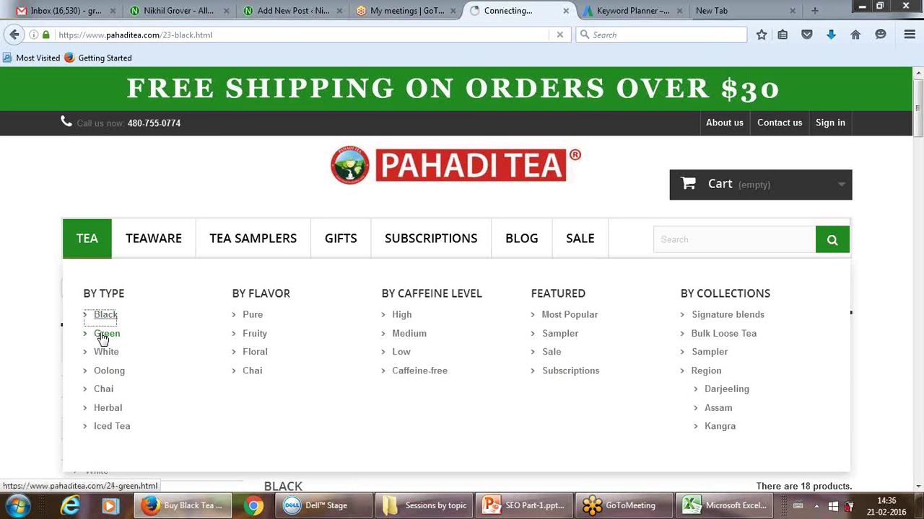
click(103, 338)
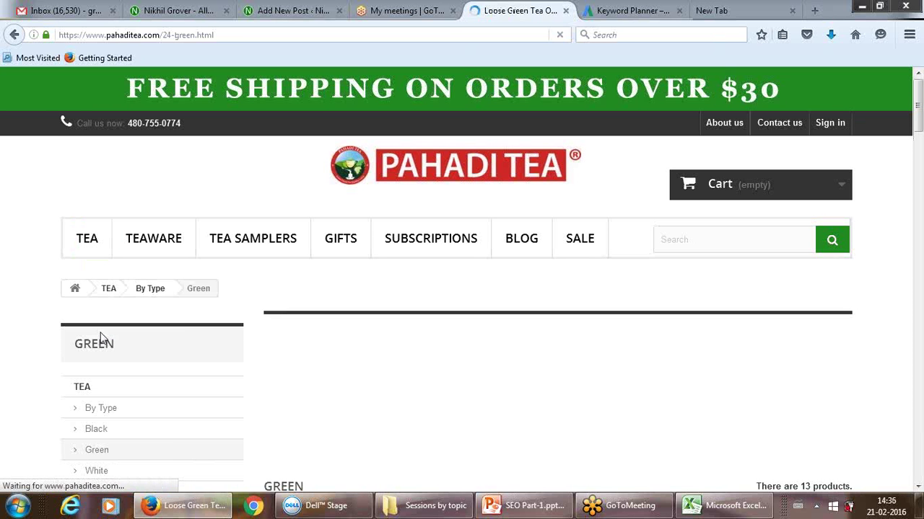
click(251, 35)
key(ctrl+c)
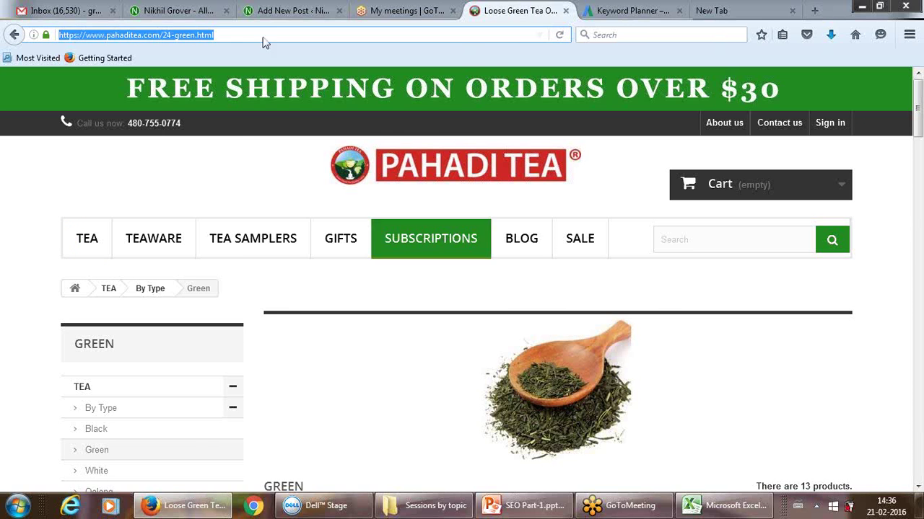
click(710, 507)
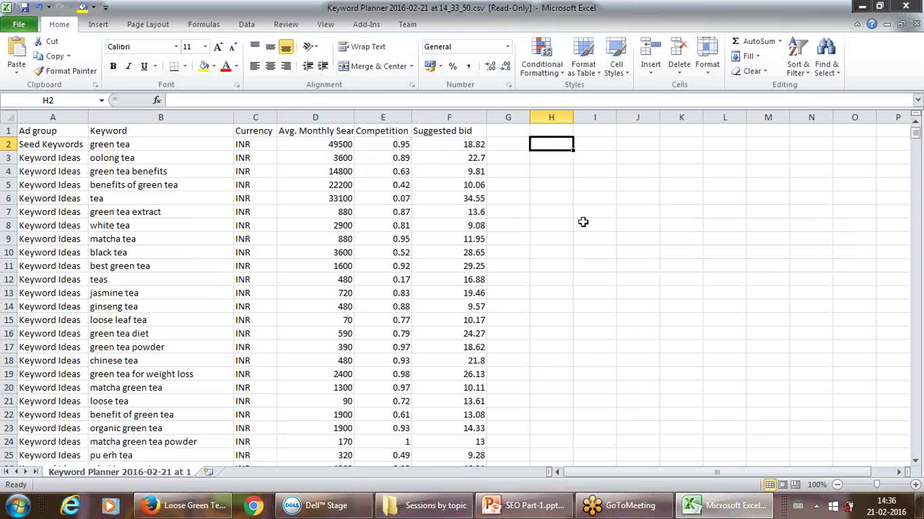
Paste the green tea URL into H2 and add a bold 'Page URL' header in H1.
key(ctrl+v)
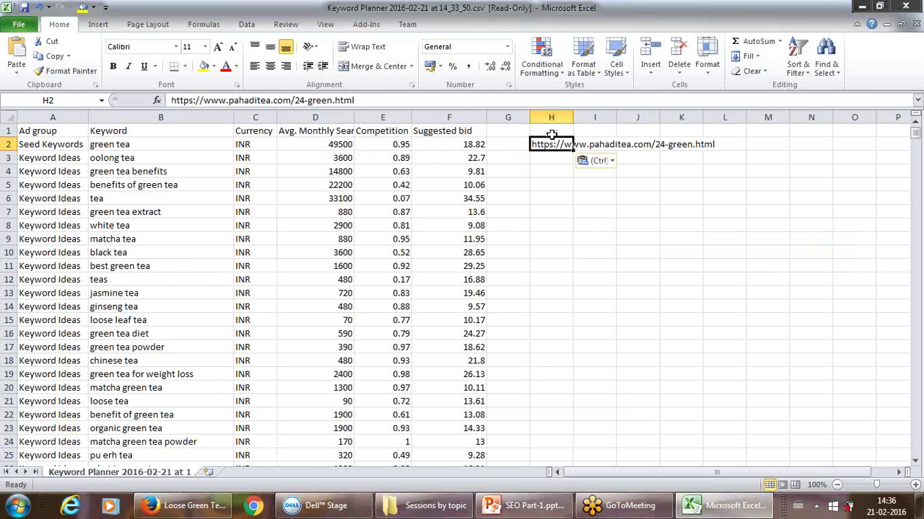
click(551, 132)
text(Page)
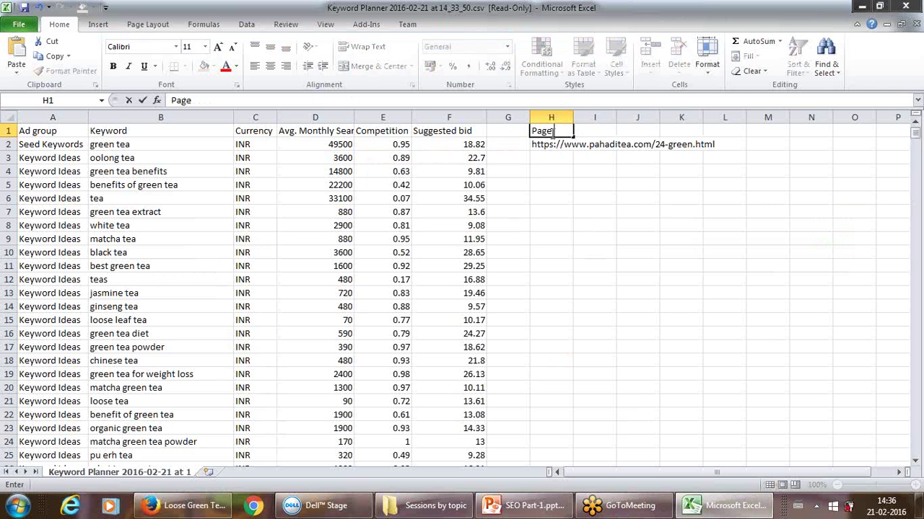
text( URL)
key(Return)
click(9, 132)
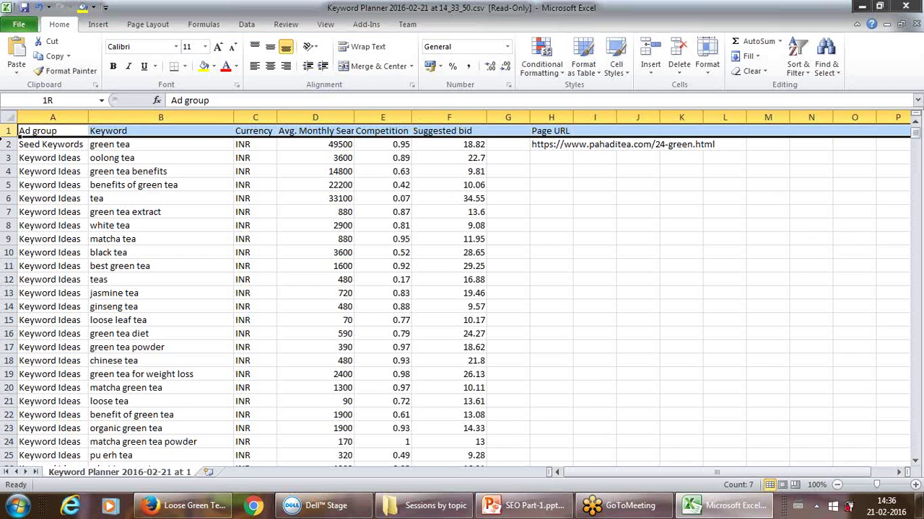
key(ctrl+b)
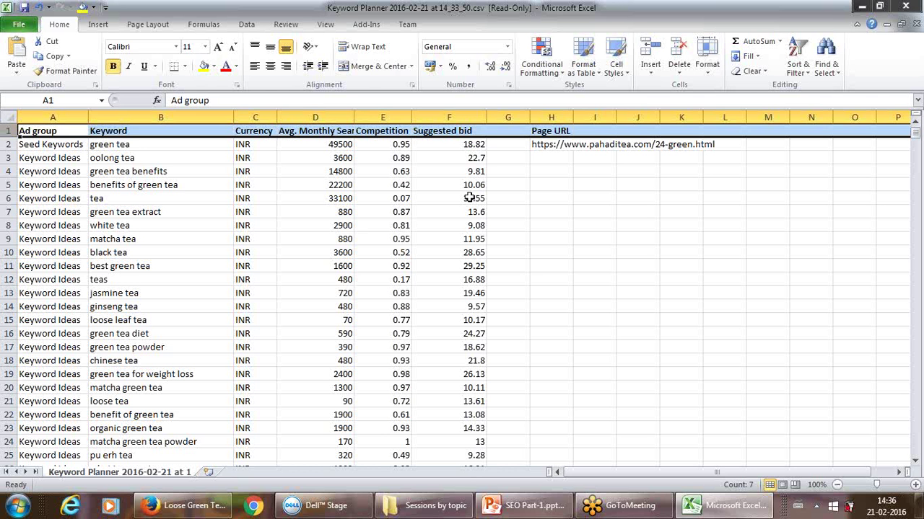
click(552, 209)
Wrap text in column H, widen it, and autofit row 2 to the URL.
click(565, 117)
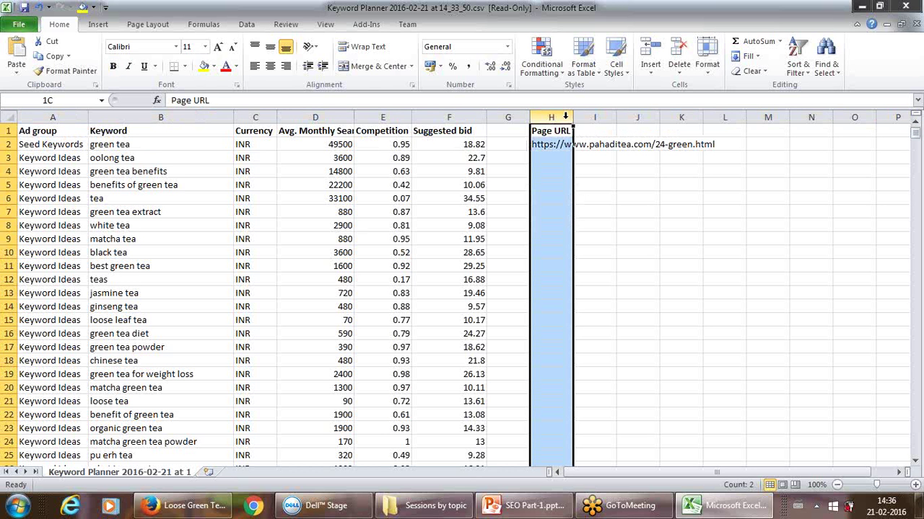
click(377, 49)
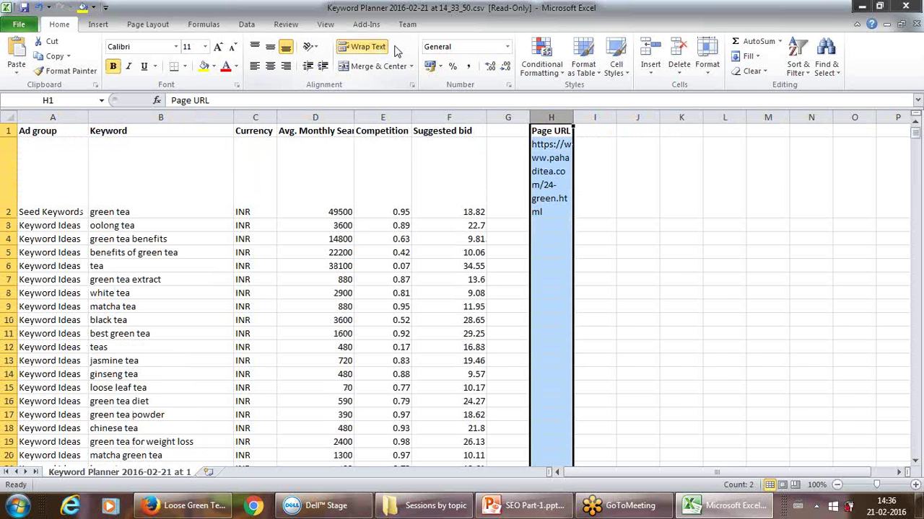
drag(573, 133, 641, 138)
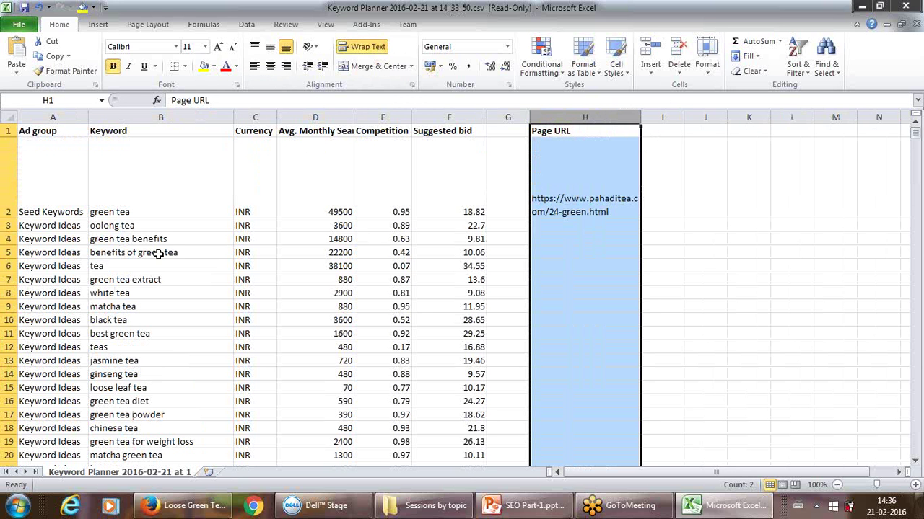
double_click(10, 218)
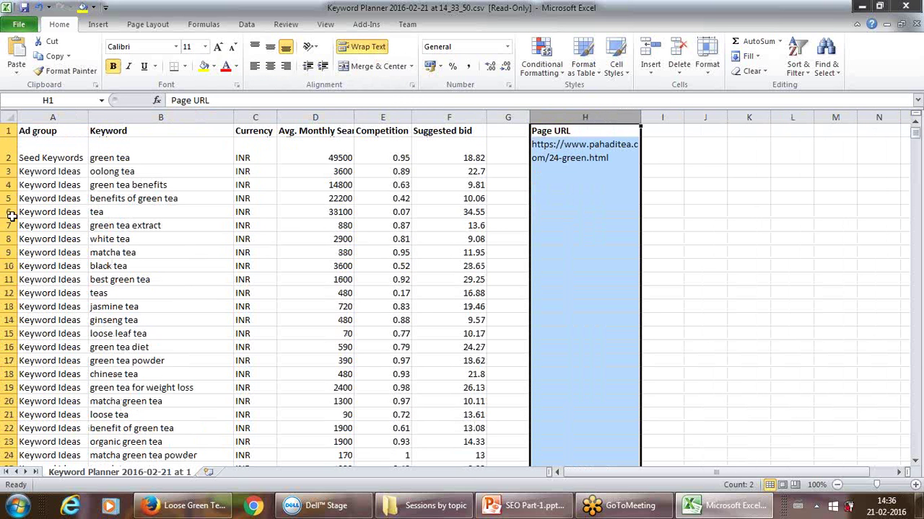
click(580, 209)
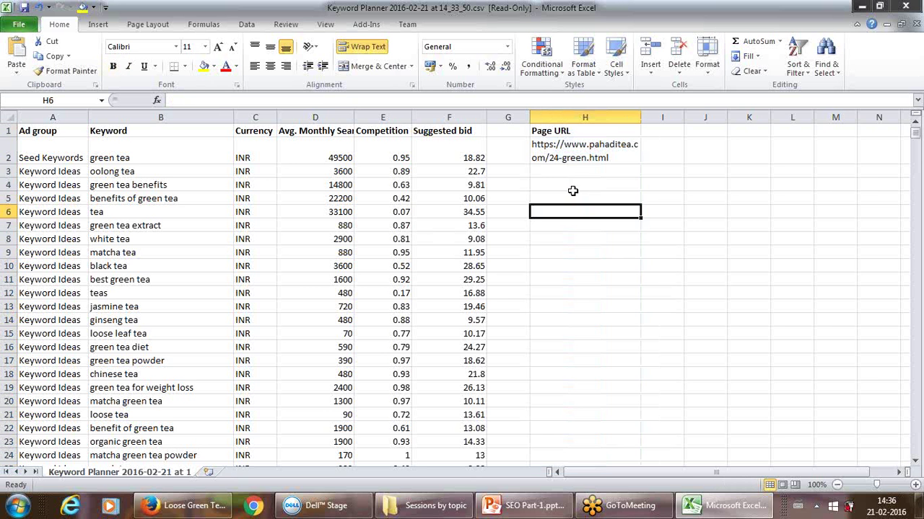
click(566, 149)
drag(640, 117, 656, 117)
click(672, 134)
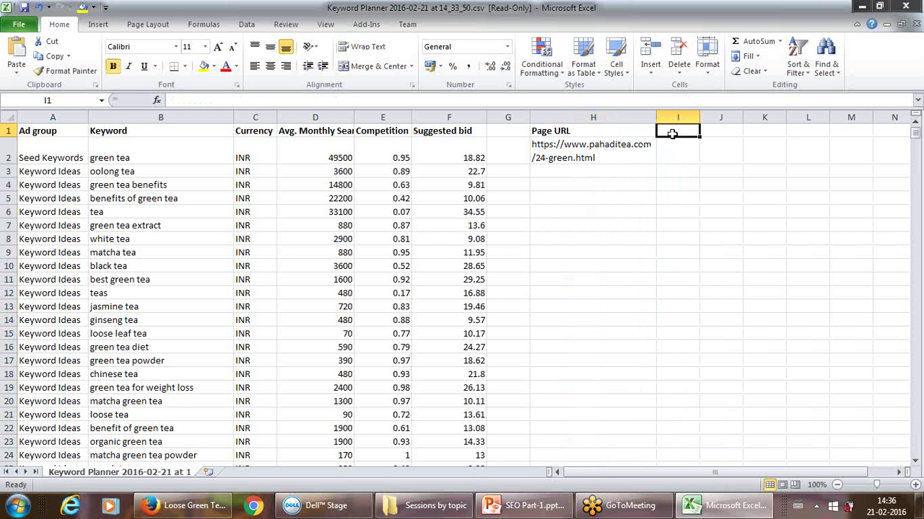
Enter the 'Focus Keywords' header in I1 and widen column I to fit.
text(Focus)
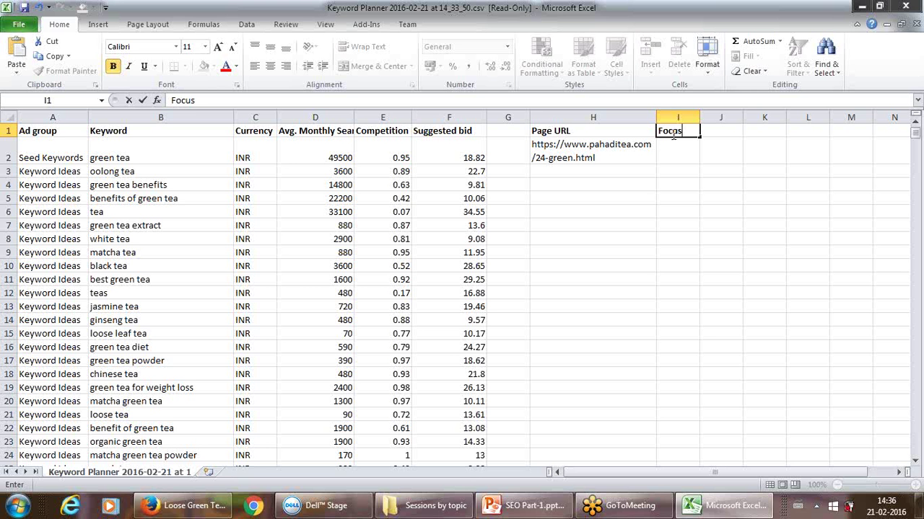
text(Keywords)
key(Return)
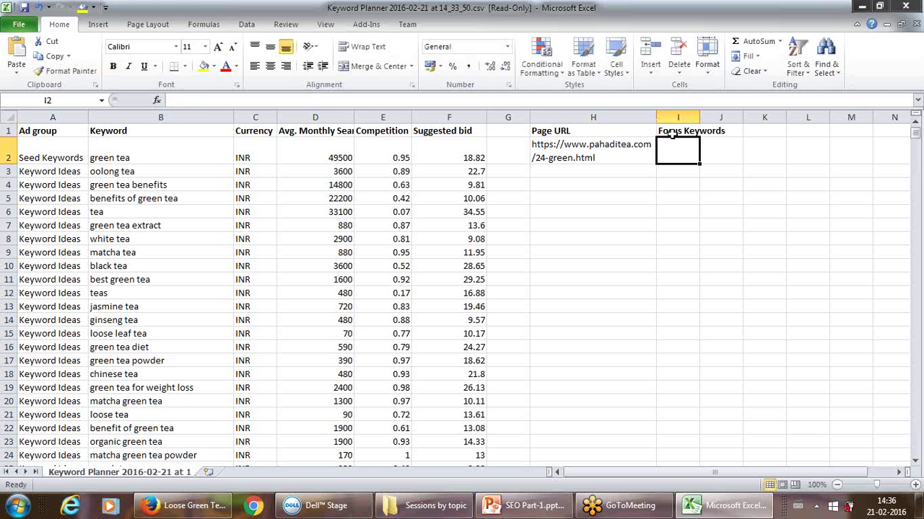
drag(699, 117, 708, 114)
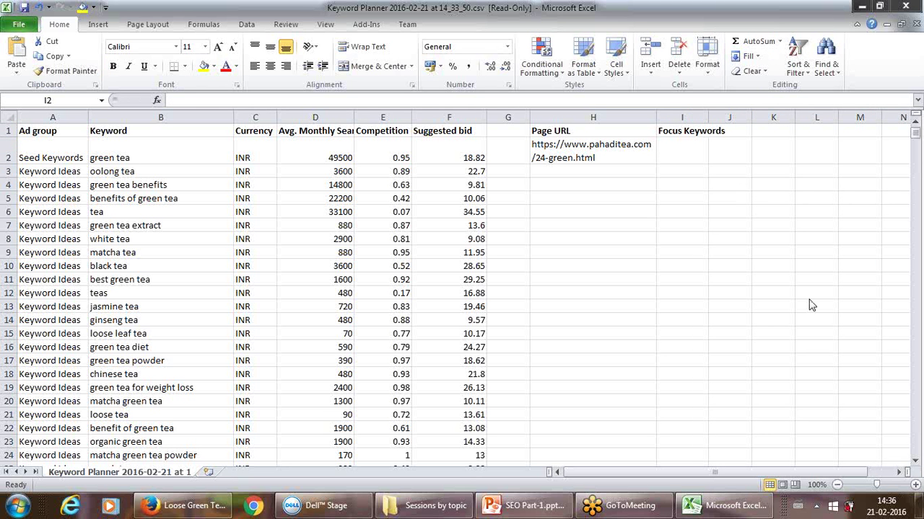
Select I2, recheck the green tea keyword in B2, then select the header row.
click(678, 149)
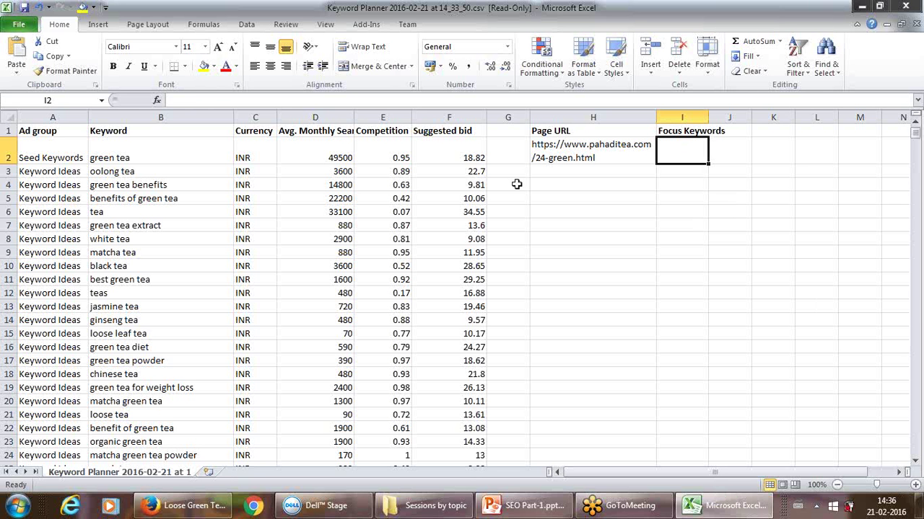
click(207, 154)
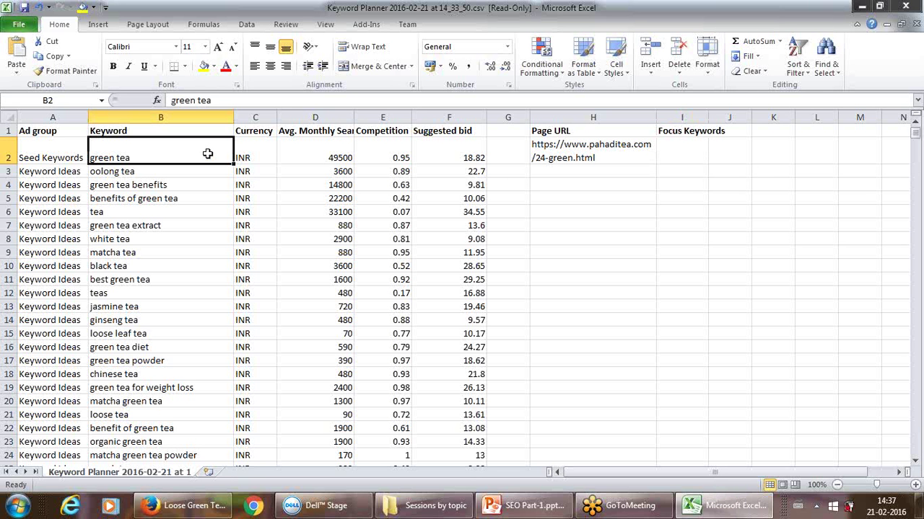
key(Down)
key(Down)
key(Up)
key(Up)
click(6, 131)
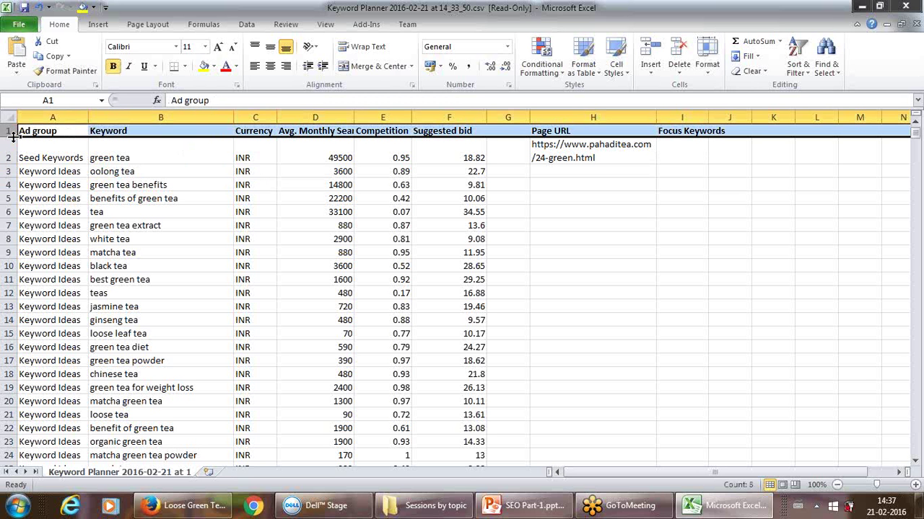
key(Right)
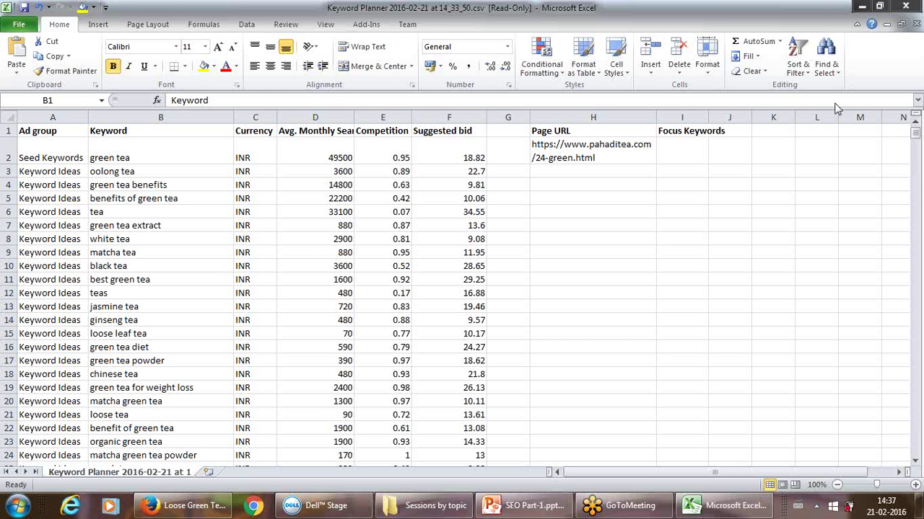
click(799, 69)
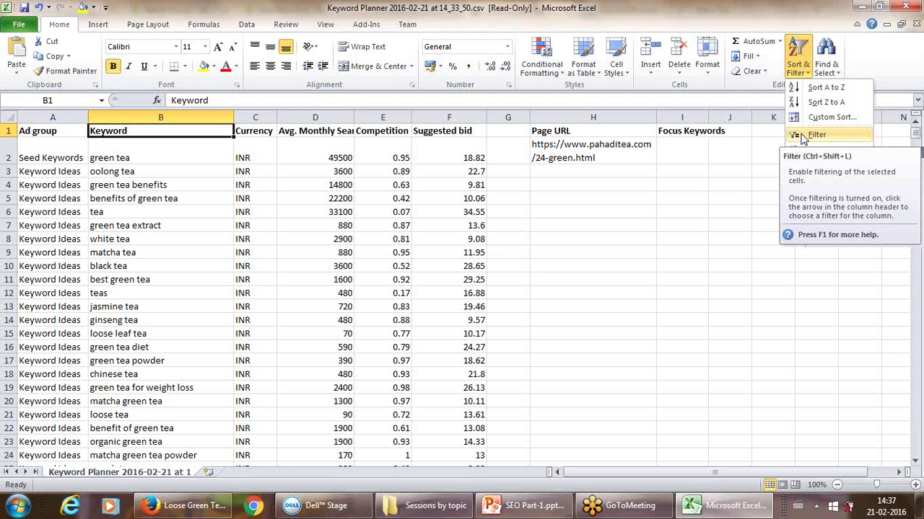
click(803, 137)
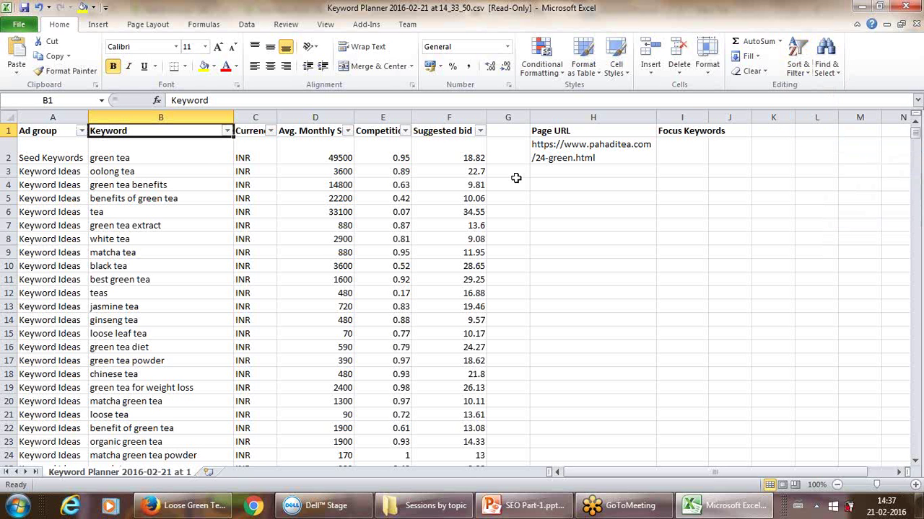
click(227, 131)
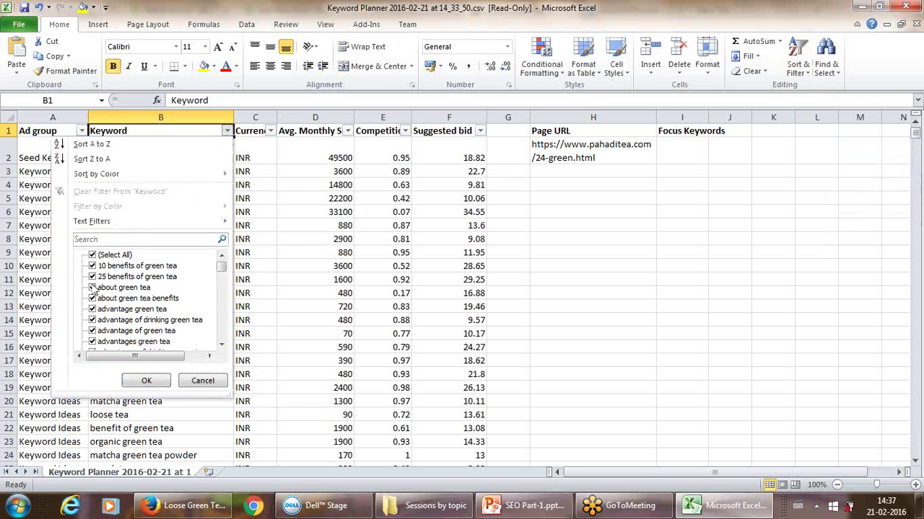
click(92, 255)
click(92, 287)
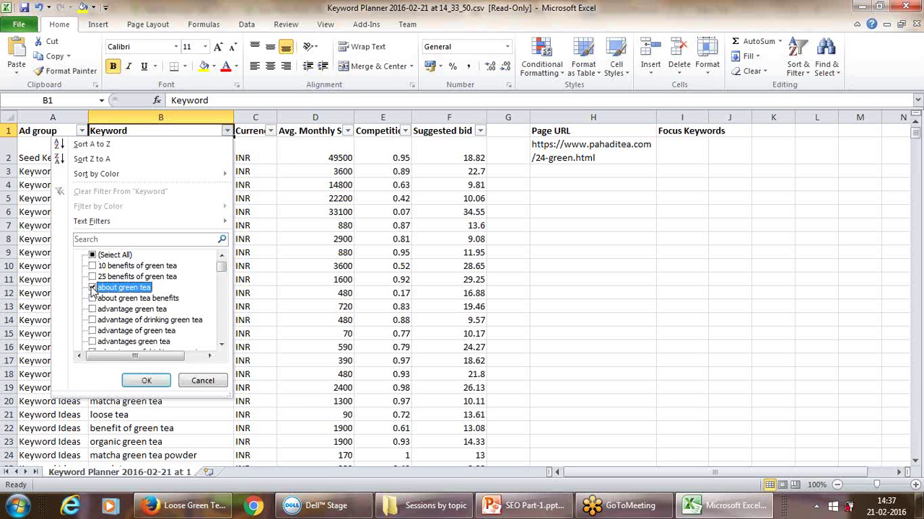
click(93, 298)
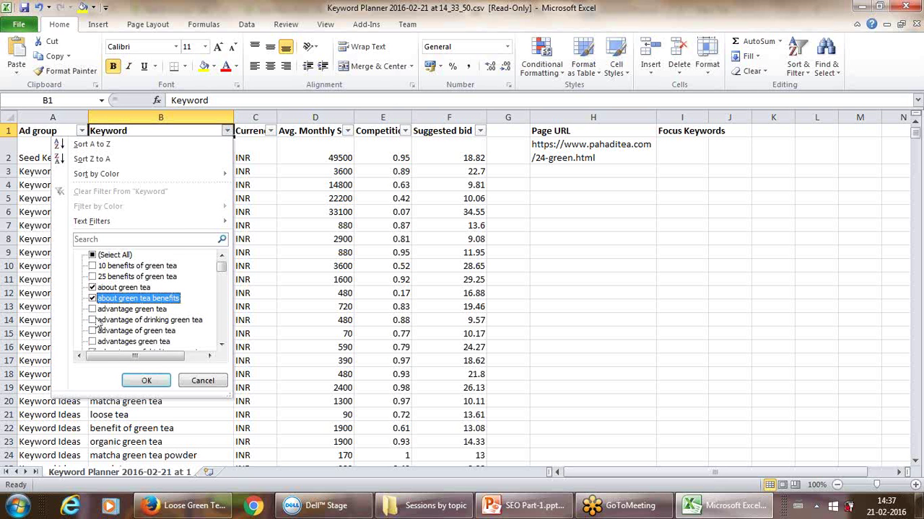
click(93, 308)
click(92, 320)
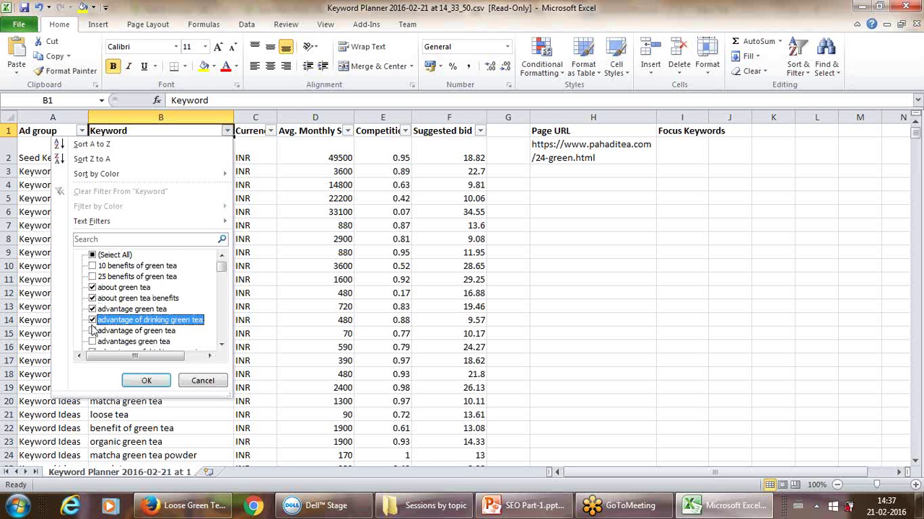
click(92, 331)
click(93, 342)
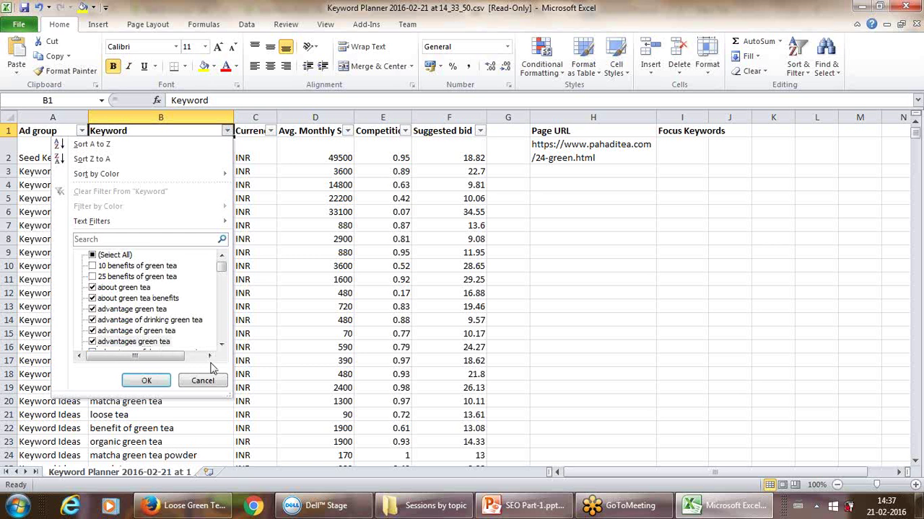
drag(224, 270, 224, 276)
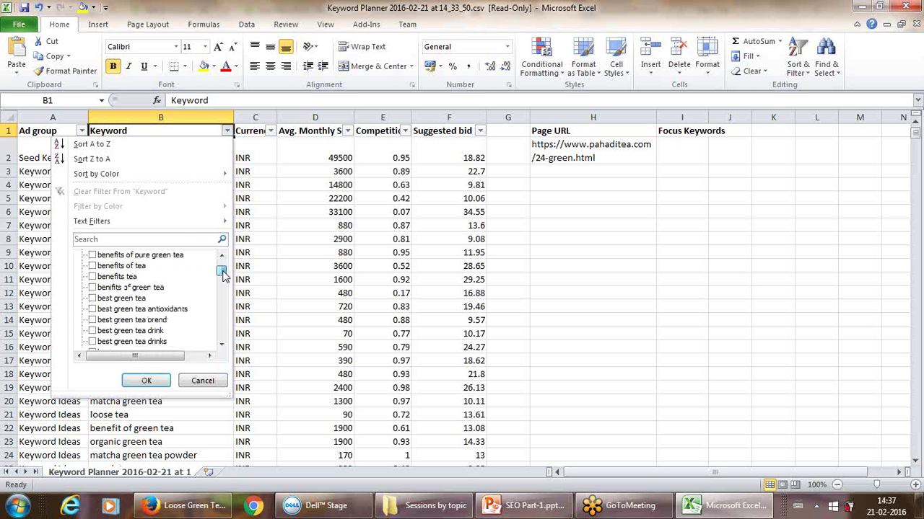
click(93, 287)
click(93, 298)
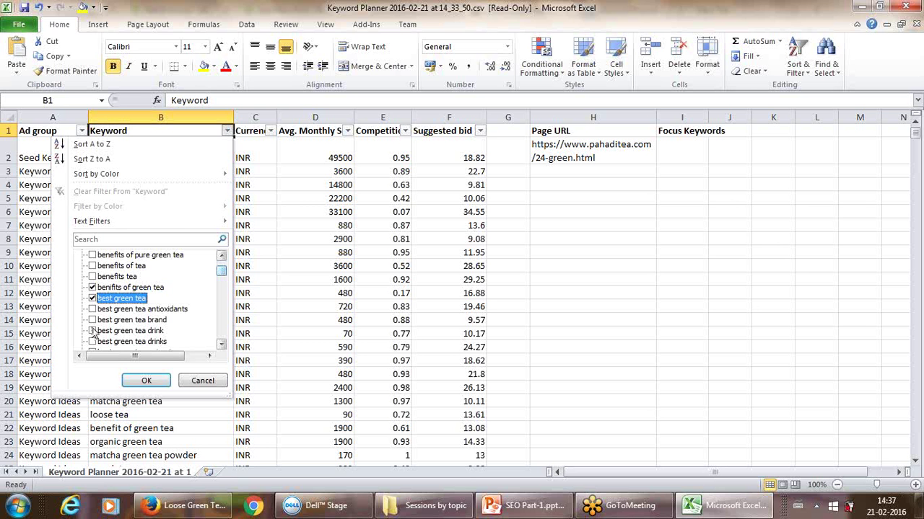
click(223, 344)
click(222, 345)
click(222, 345)
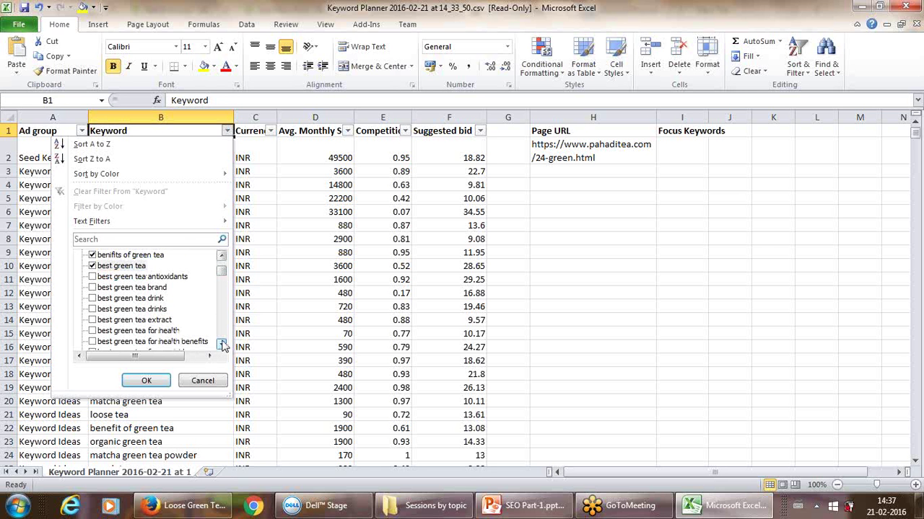
click(222, 344)
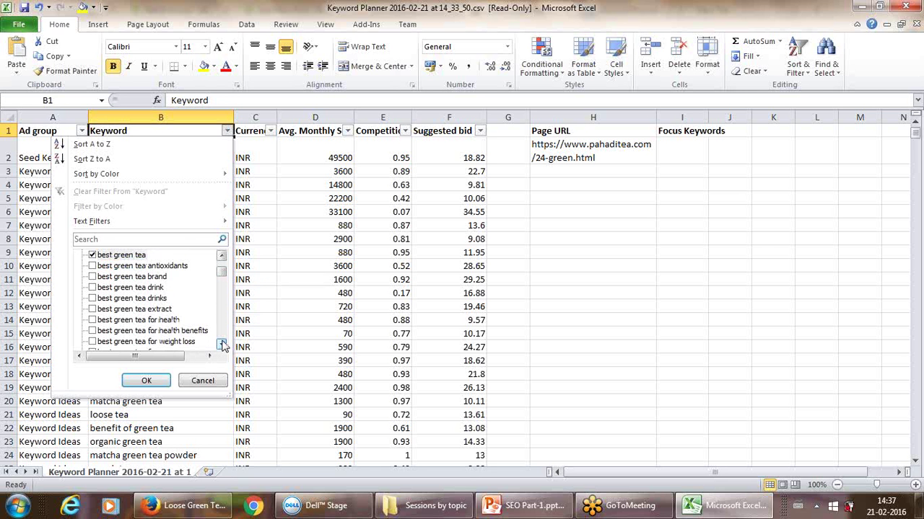
click(92, 266)
click(92, 277)
click(92, 288)
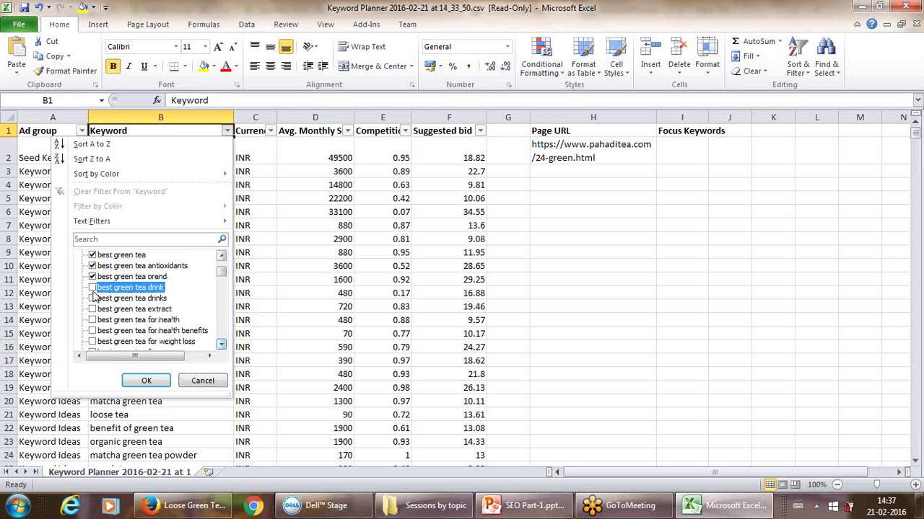
key(Escape)
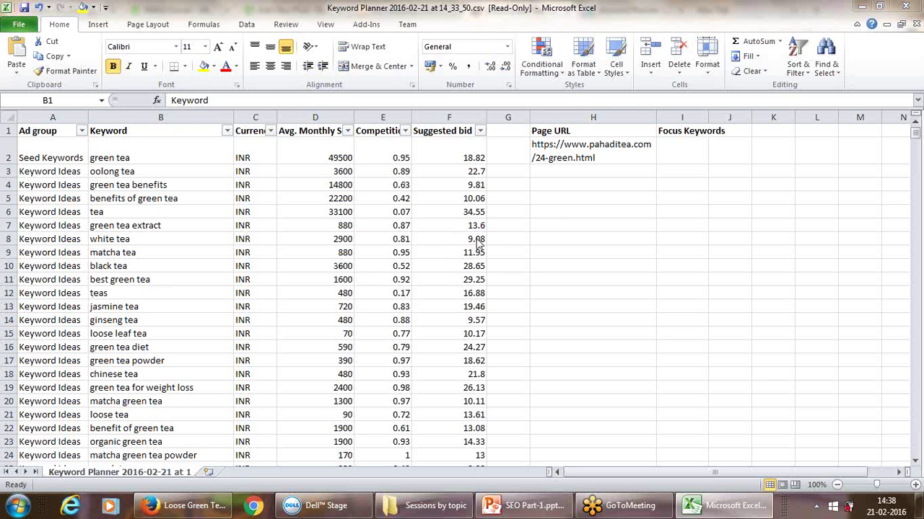
Scan the keyword list, then give the URL cell H2 a green fill.
key(Down)
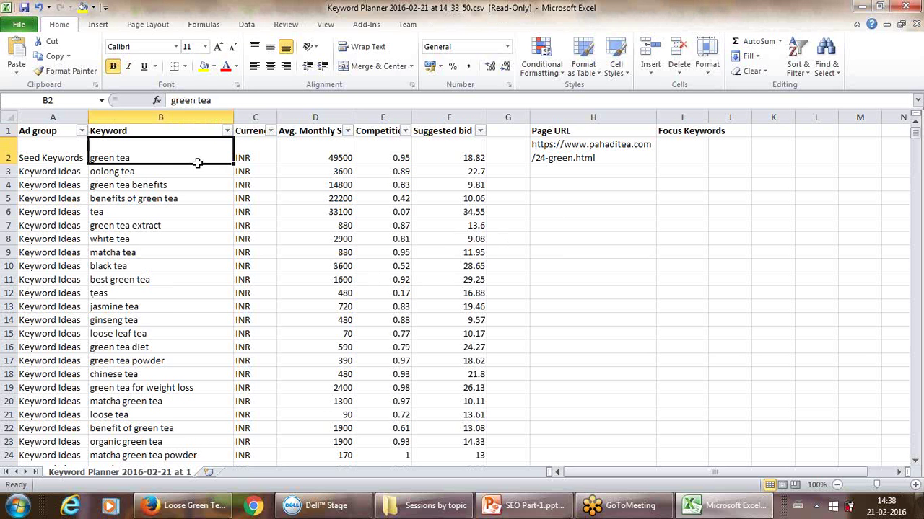
key(Down)
key(Down)
key(Down)
key(Down)
key(Down)
key(Down)
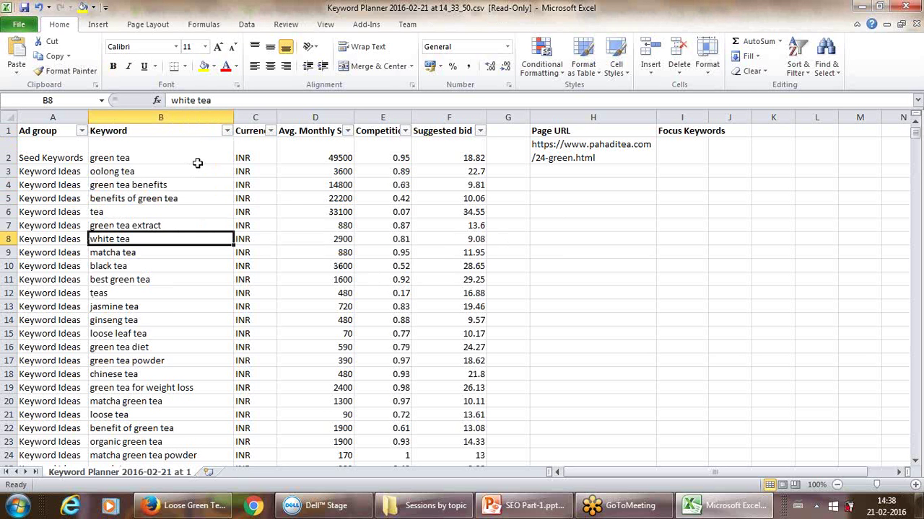
key(Down)
key(Down)
key(Down)
key(Down)
key(Down)
key(Down)
key(Down)
key(Down)
key(Down)
key(Down)
key(Down)
key(Down)
key(Down)
key(Down)
key(Down)
key(Down)
key(Down)
key(Down)
key(Down)
key(Down)
key(Up)
key(Up)
key(Up)
key(Up)
key(Up)
key(Up)
key(Up)
key(Up)
key(Up)
key(Up)
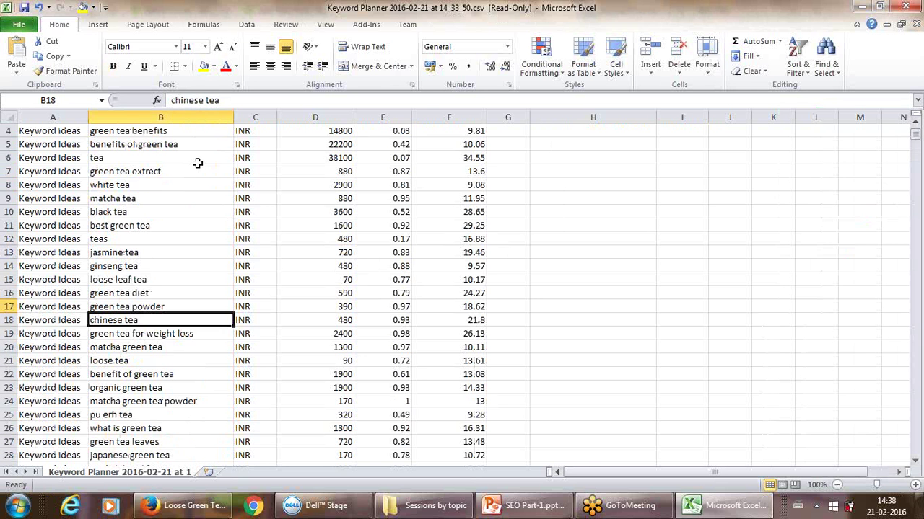
key(Up)
key(Up)
key(Up)
key(Up)
key(Up)
key(Up)
key(Up)
key(Up)
key(Up)
key(Up)
key(Up)
key(Up)
key(Up)
key(Up)
key(Up)
key(Up)
key(Up)
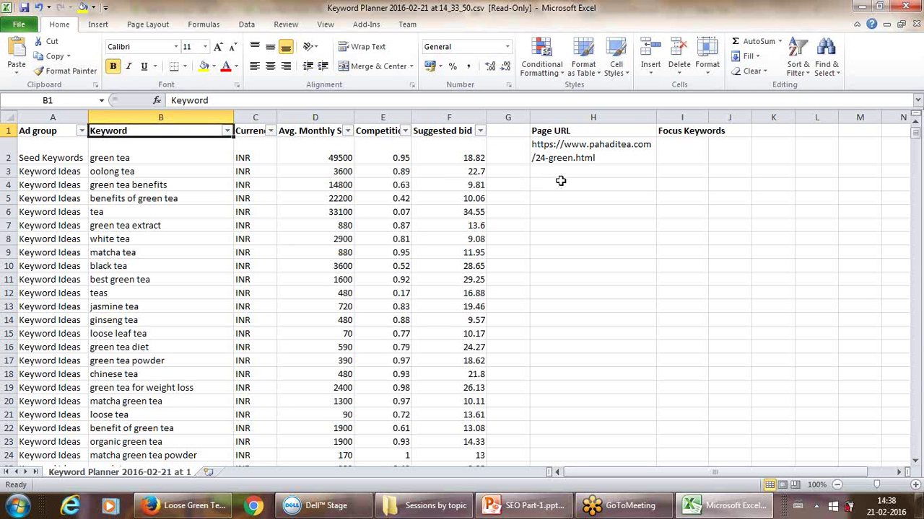
click(571, 153)
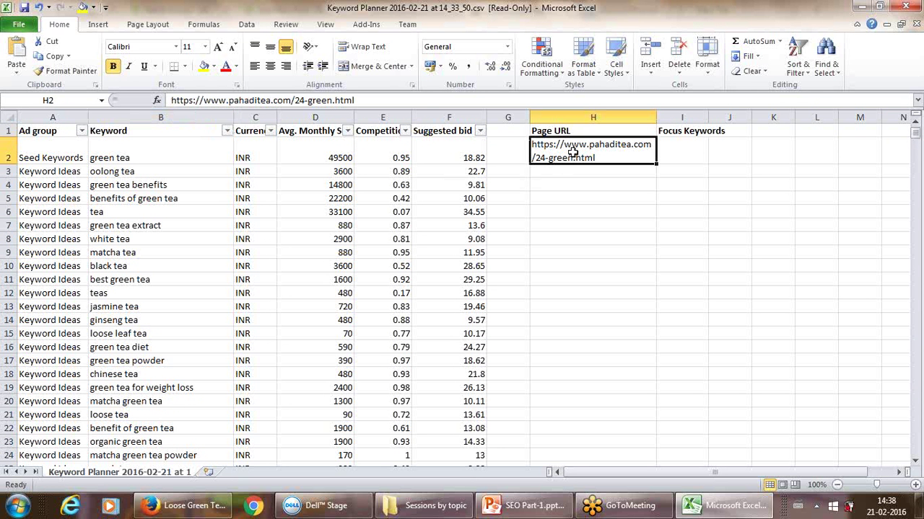
click(214, 66)
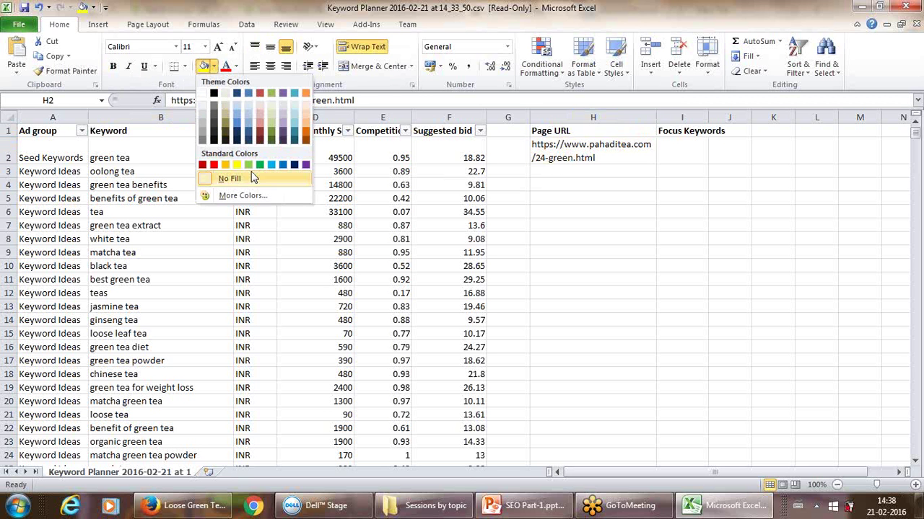
click(260, 165)
Review the green tea keyword and its 49500 monthly searches value.
click(192, 158)
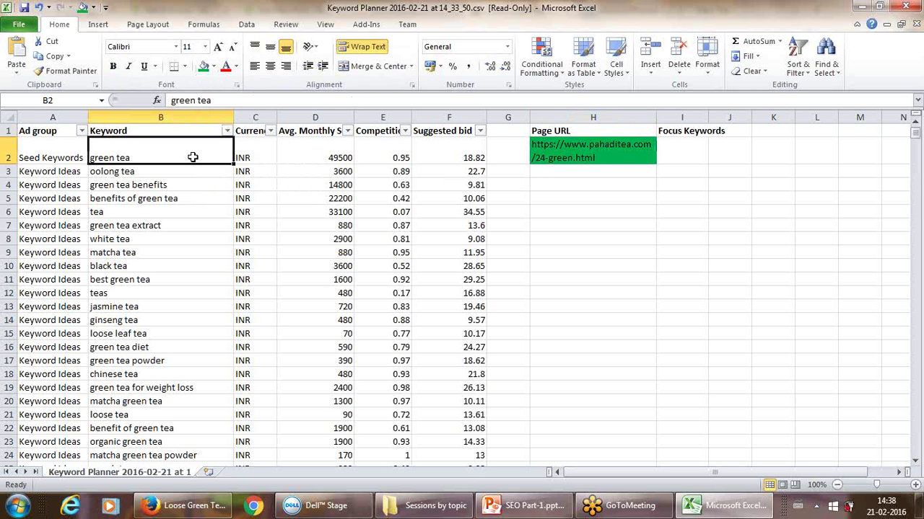
key(Down)
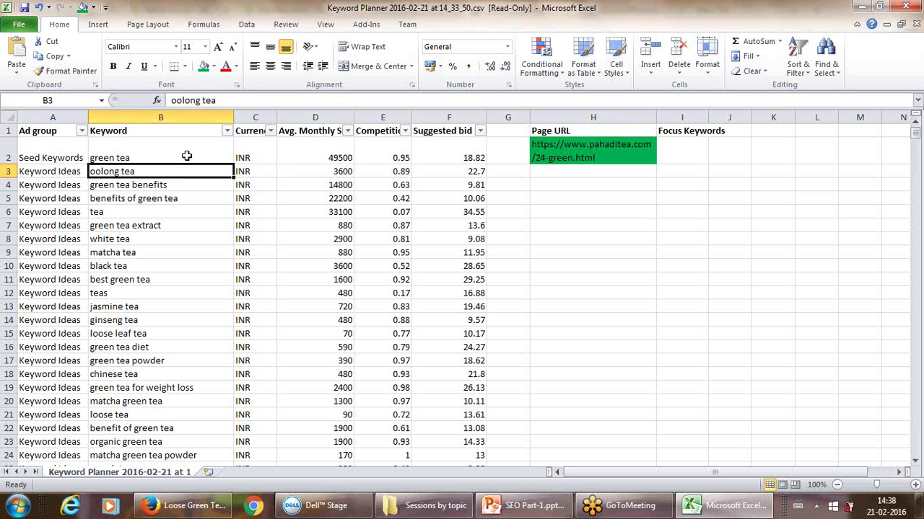
click(183, 153)
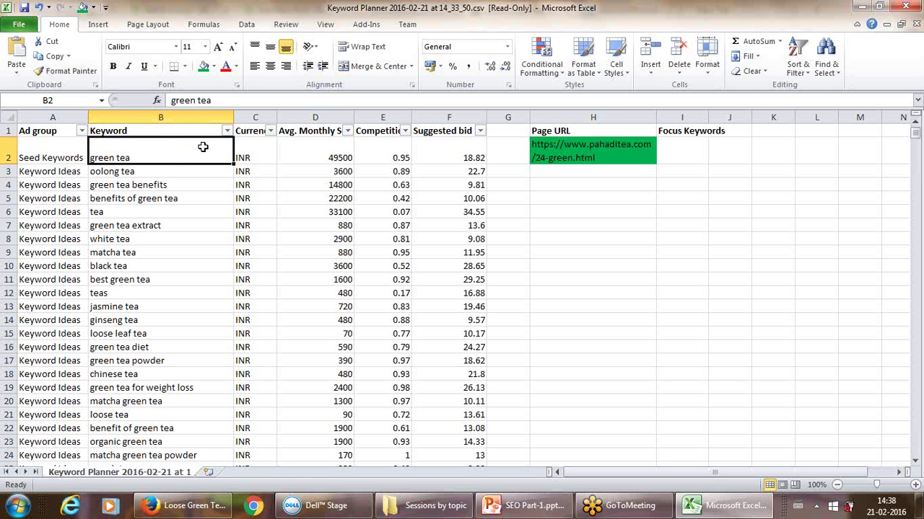
click(324, 158)
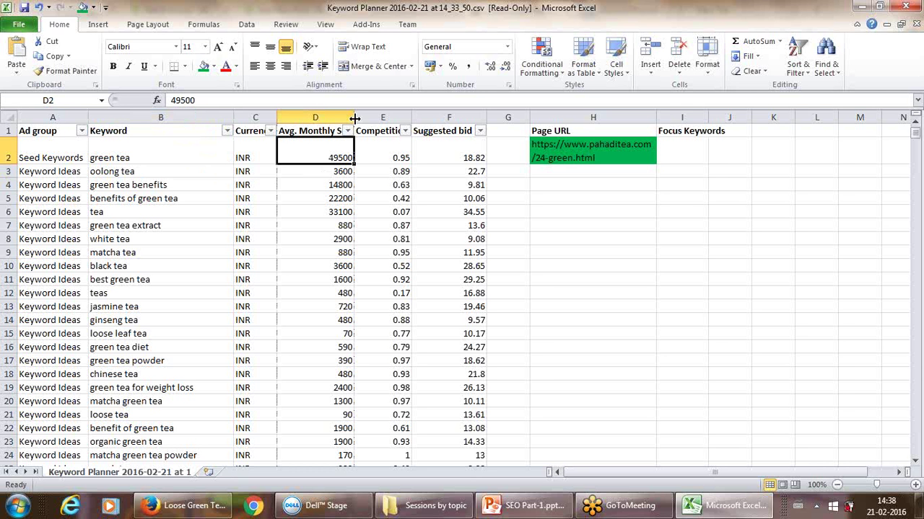
Widen the average monthly searches column D, then review keywords from green tea diet to green tea seed.
drag(354, 119, 368, 122)
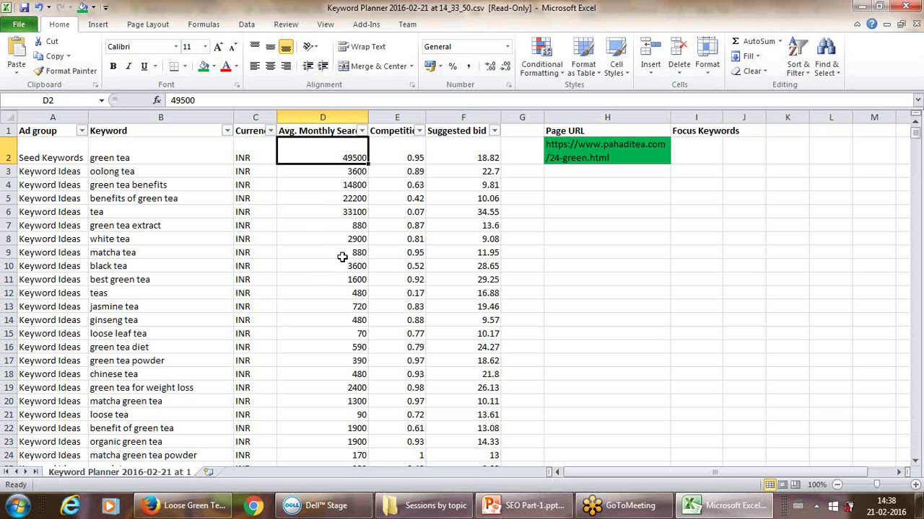
click(398, 268)
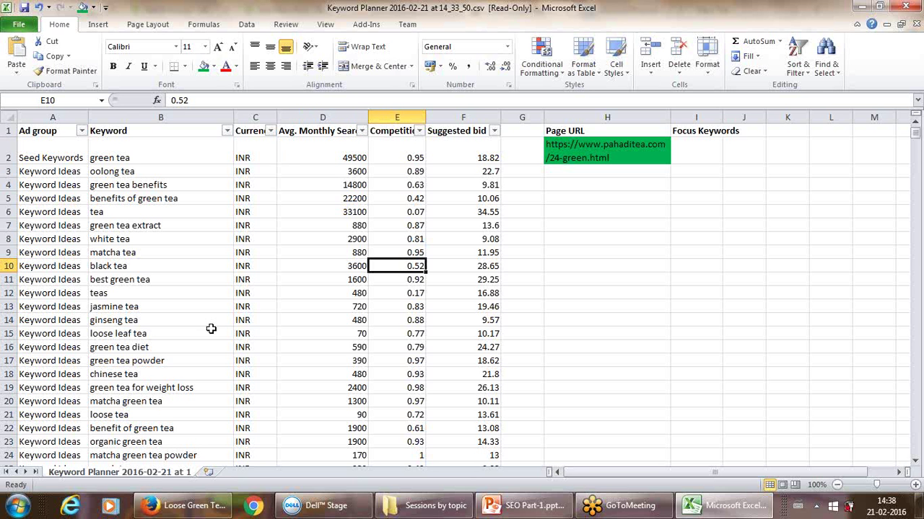
click(194, 346)
key(Down)
key(Down)
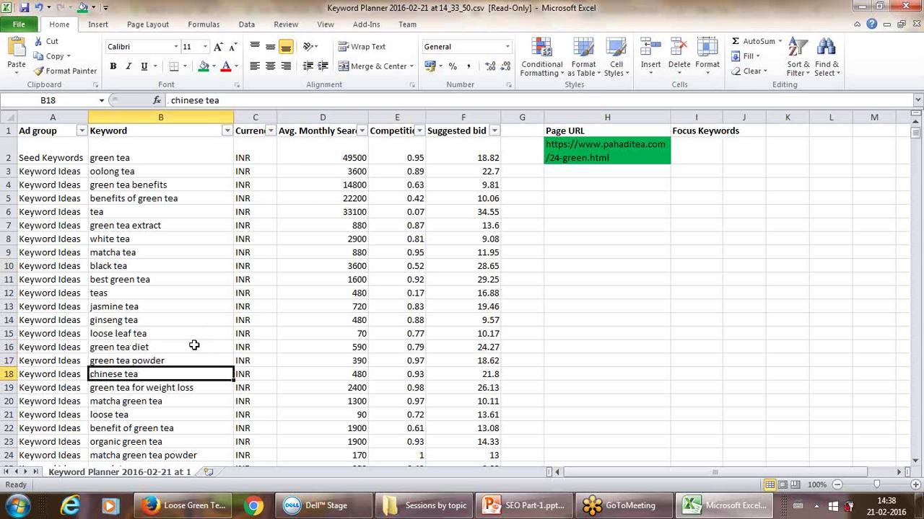
key(Down)
key(Down)
key(Down)
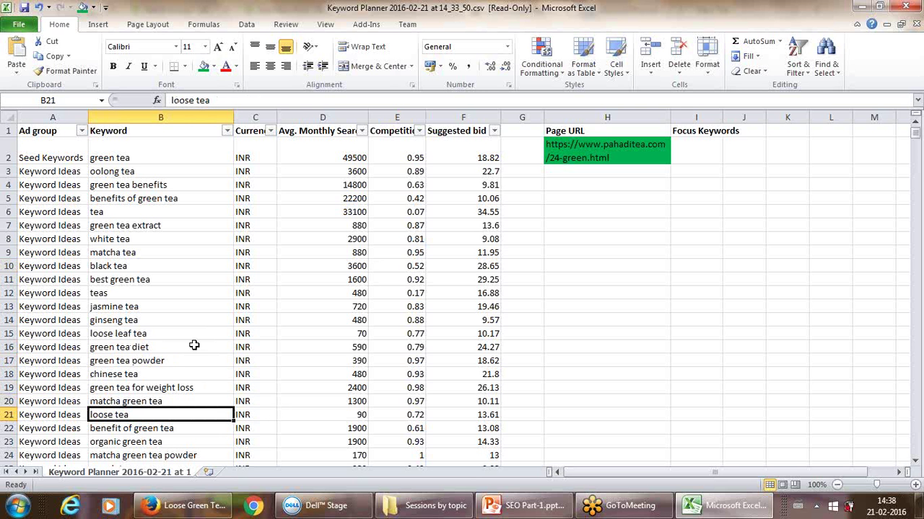
key(Down)
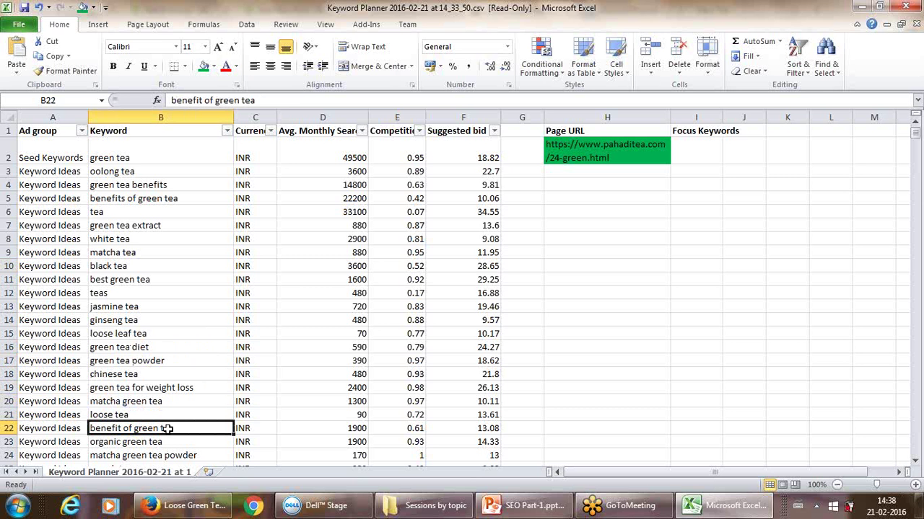
click(182, 155)
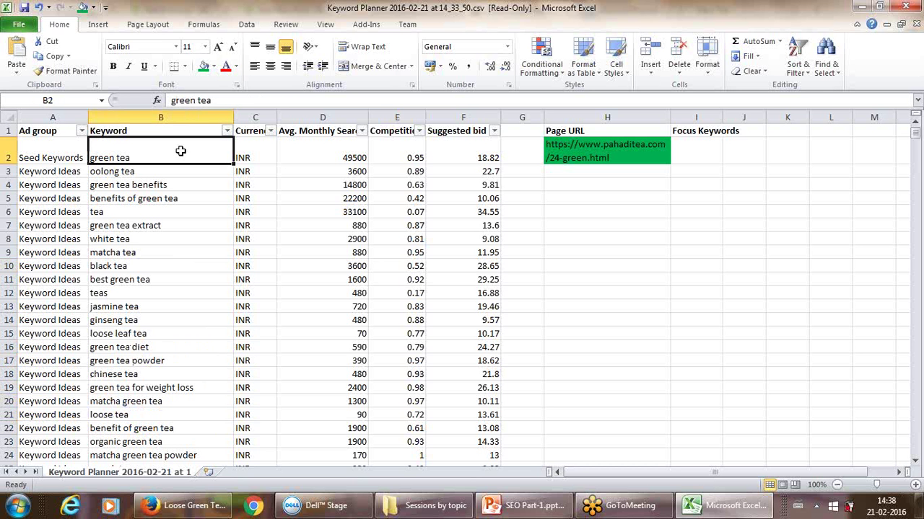
click(204, 67)
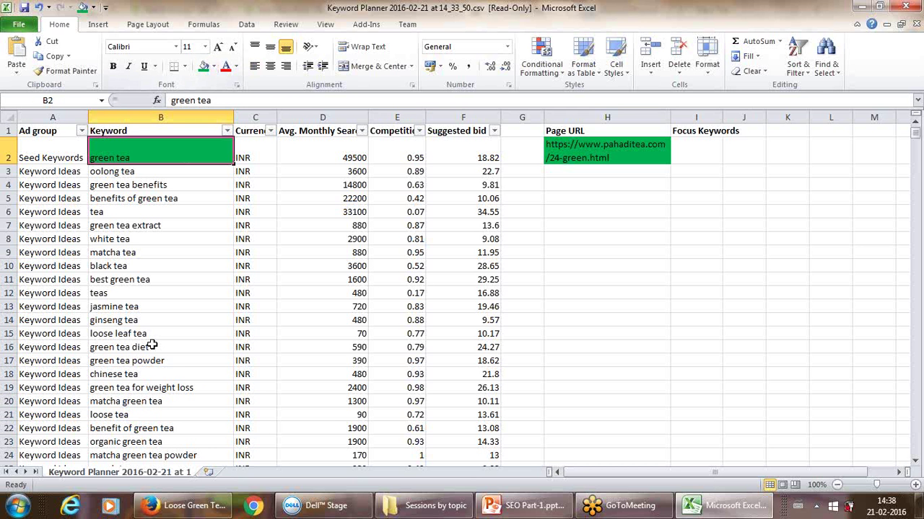
click(139, 404)
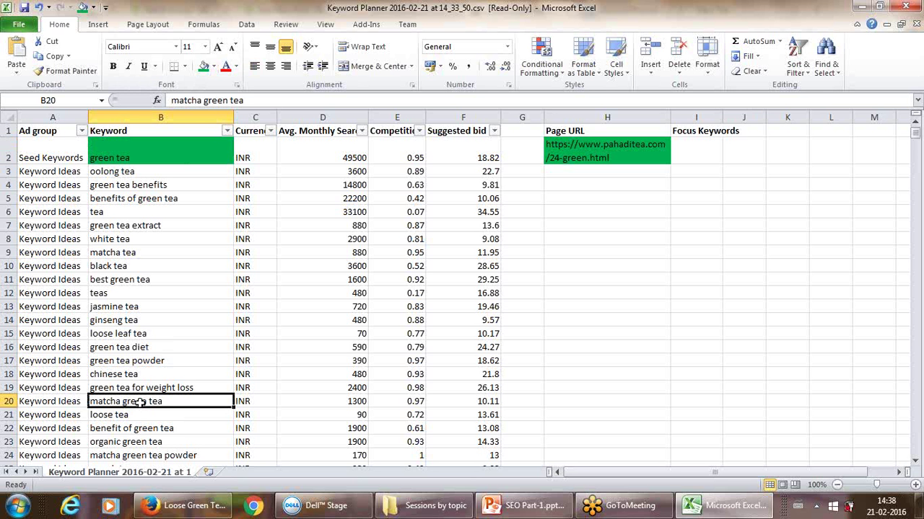
click(137, 428)
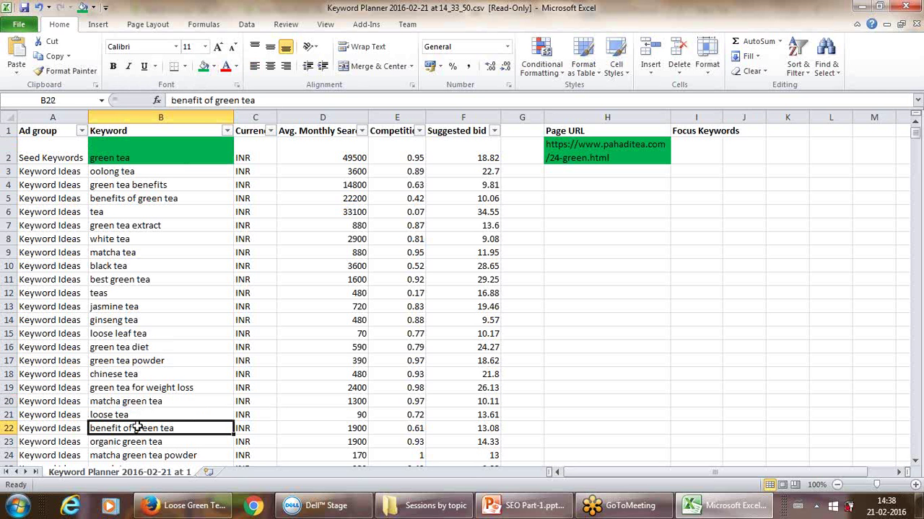
click(134, 444)
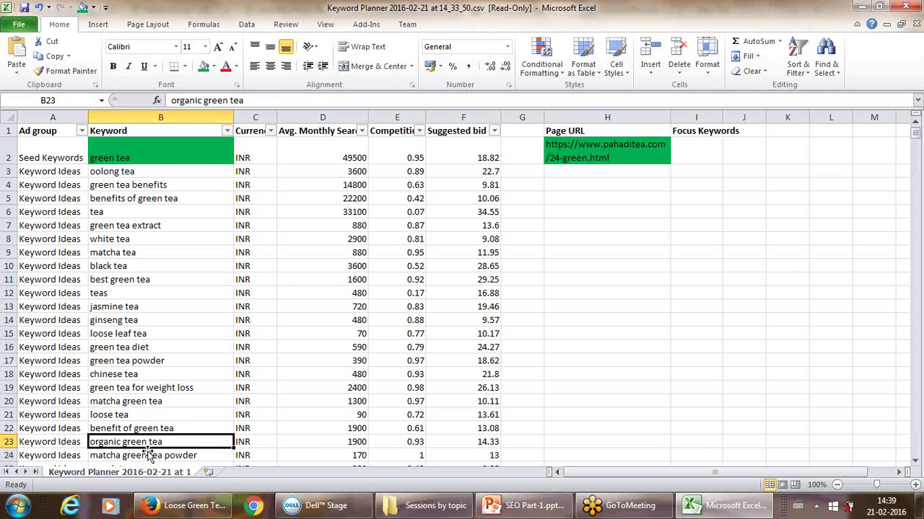
click(353, 443)
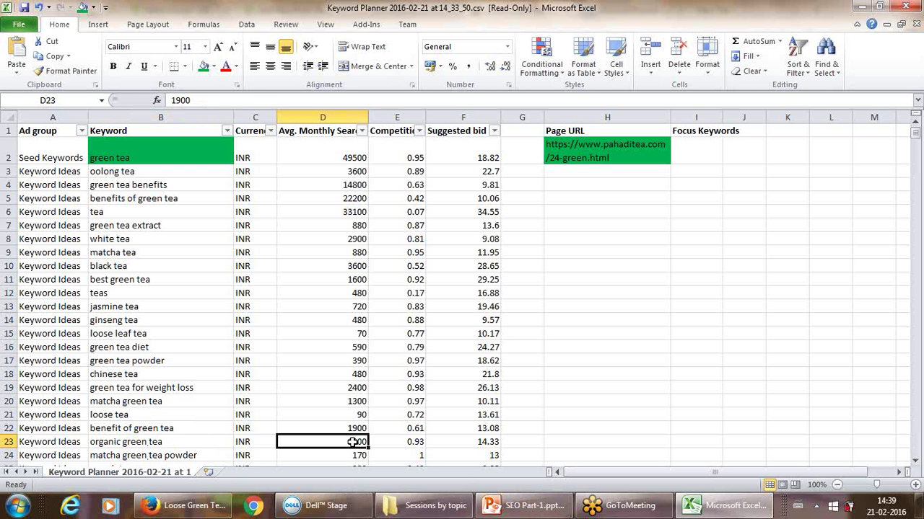
click(177, 456)
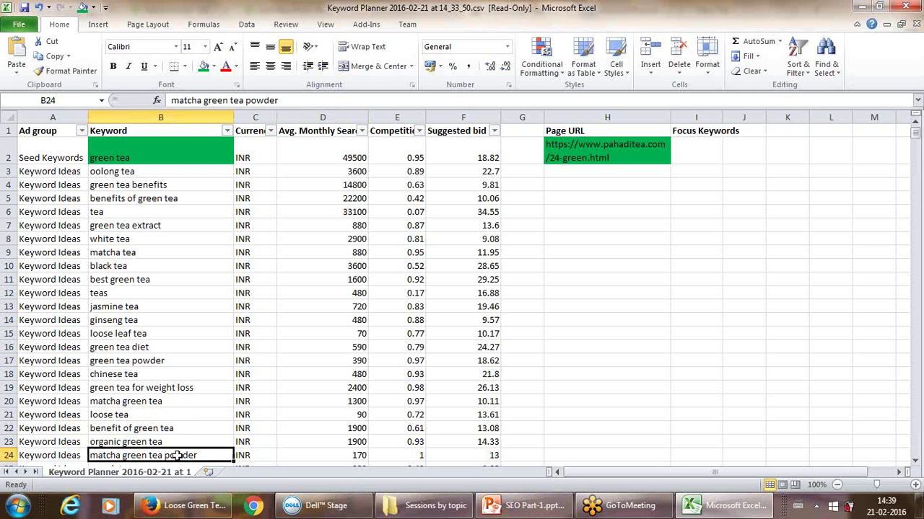
key(Right)
key(Right)
key(Right)
key(Right)
key(Down)
key(Down)
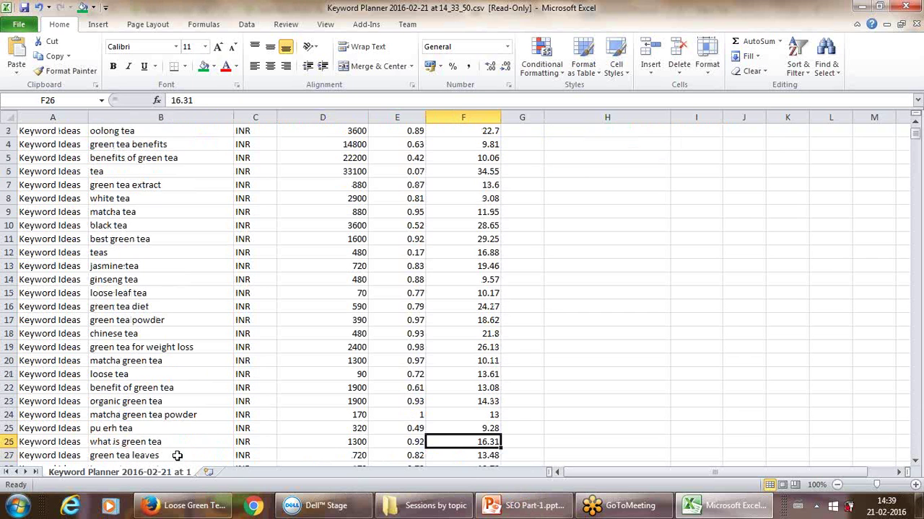
key(Left)
key(Left)
key(Left)
key(Left)
key(Up)
key(Up)
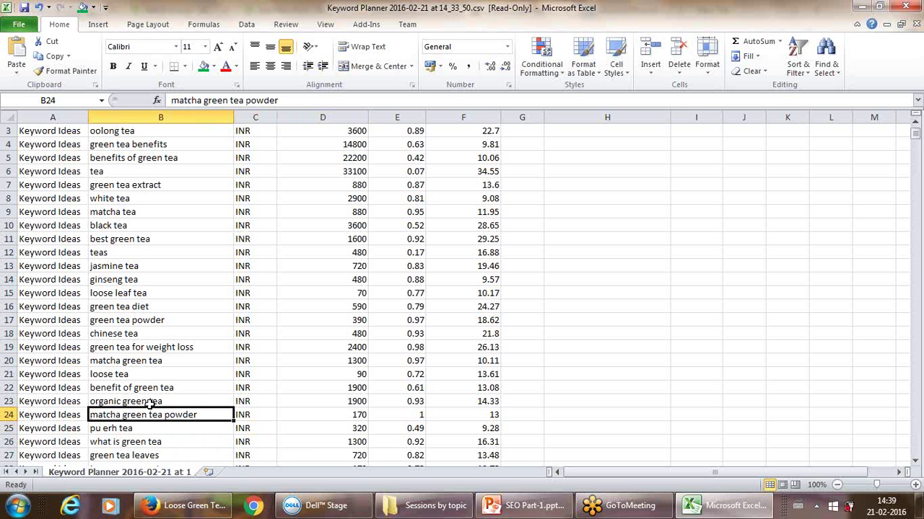
click(157, 443)
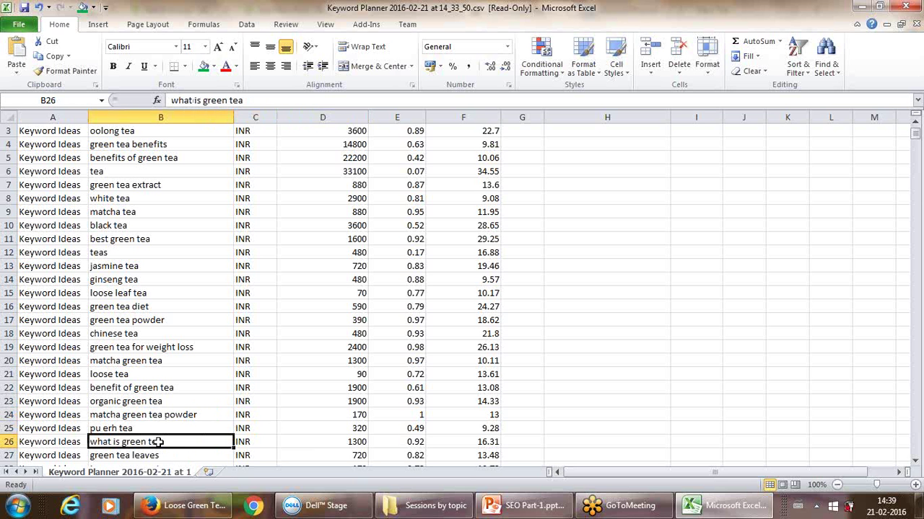
click(158, 456)
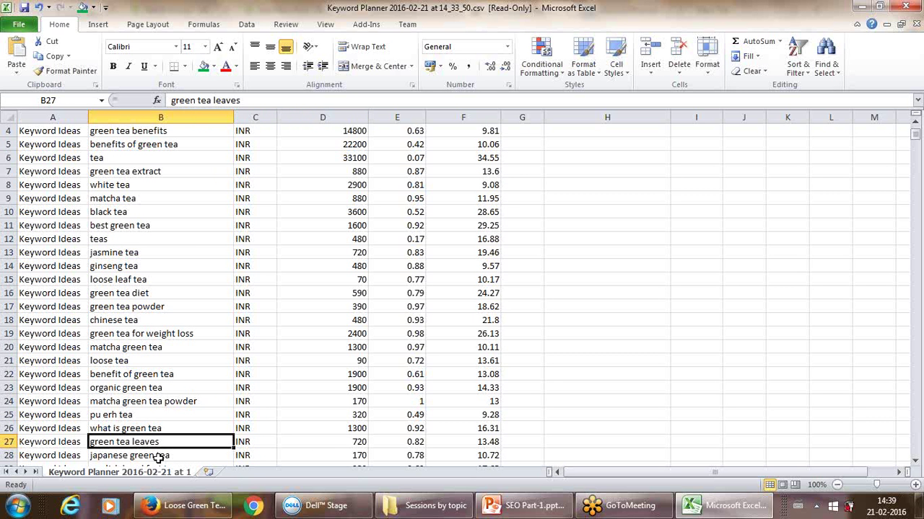
key(Down)
key(Down)
key(Down)
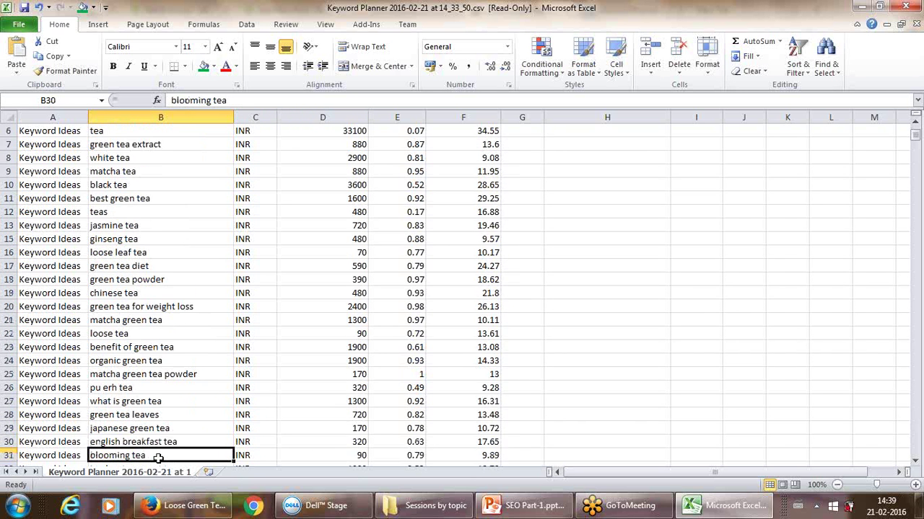
key(Down)
key(Down)
key(Down)
key(Up)
key(Up)
key(Up)
key(Up)
key(Up)
key(Up)
key(Up)
key(Up)
key(Up)
key(Up)
key(Right)
key(Right)
key(Right)
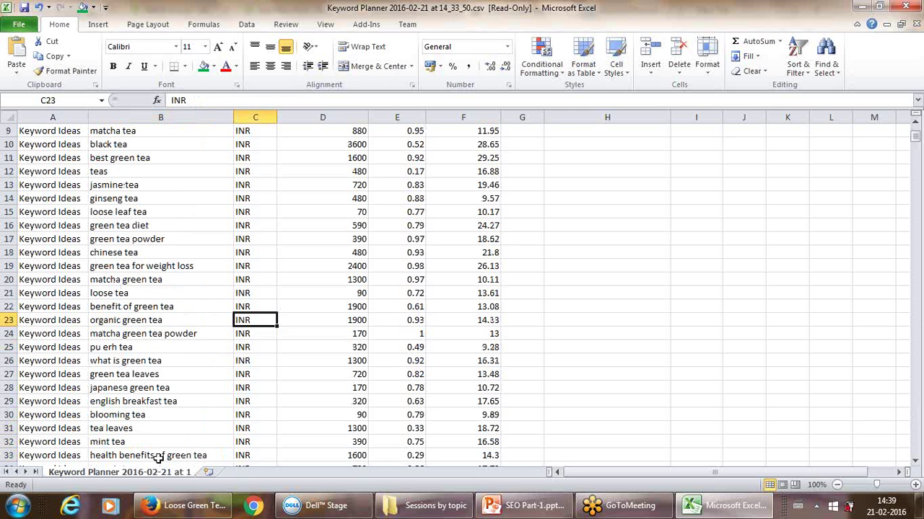
key(Up)
key(Up)
key(Up)
key(Up)
key(Up)
key(Up)
key(Up)
key(Up)
key(Up)
key(Up)
key(Up)
key(Up)
key(Up)
key(Up)
key(Up)
key(Up)
key(Up)
key(Up)
key(Up)
key(Up)
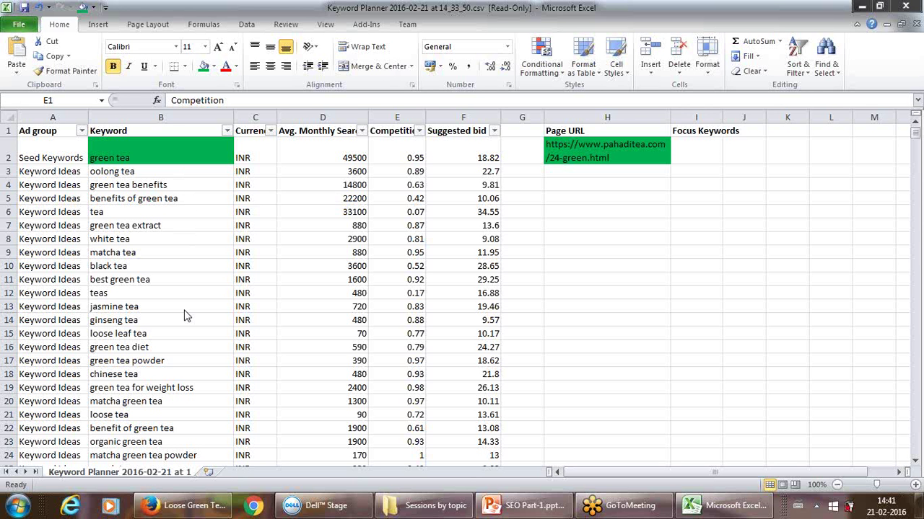
double_click(352, 157)
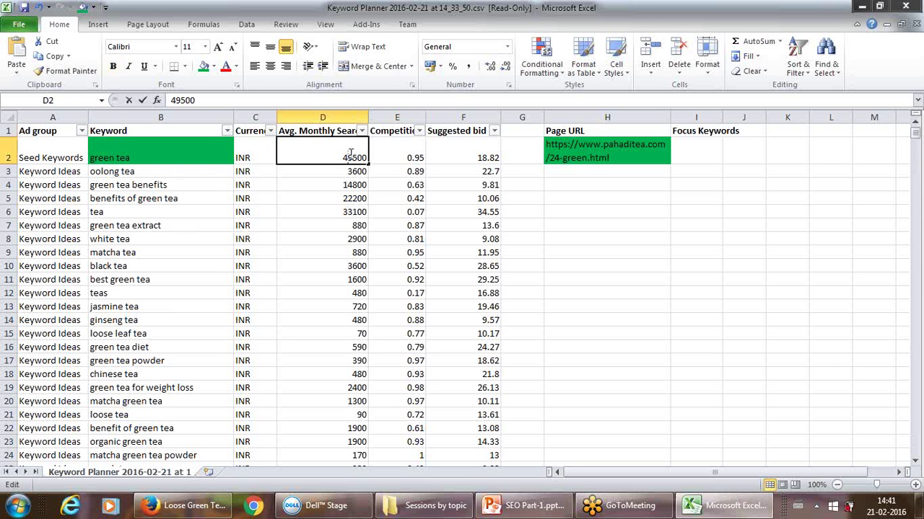
click(399, 145)
click(342, 150)
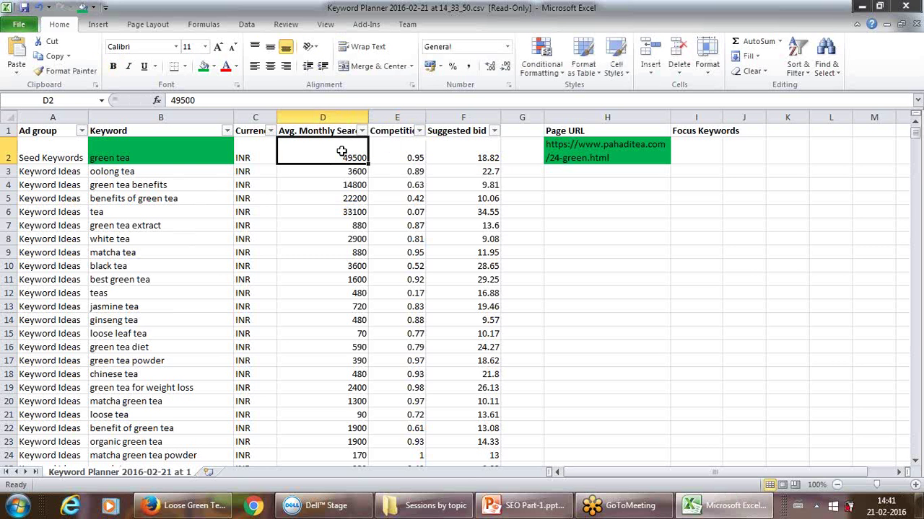
click(589, 154)
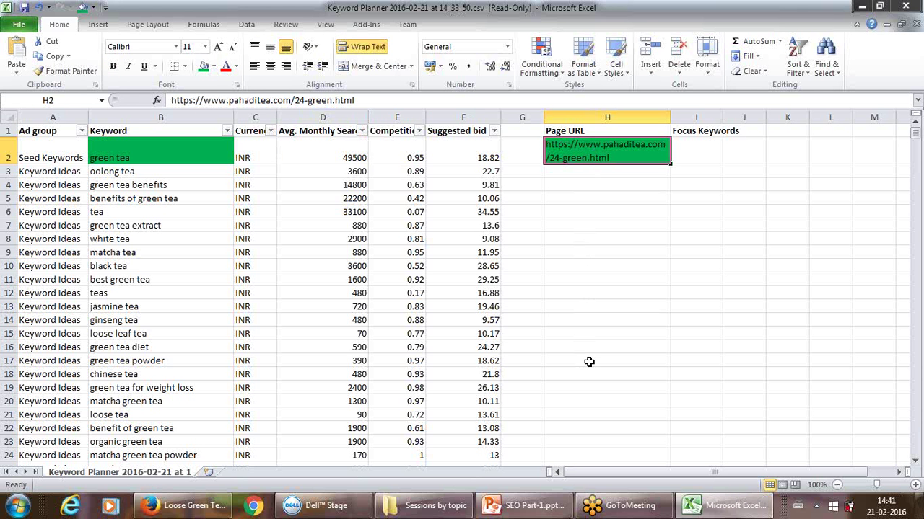
click(698, 147)
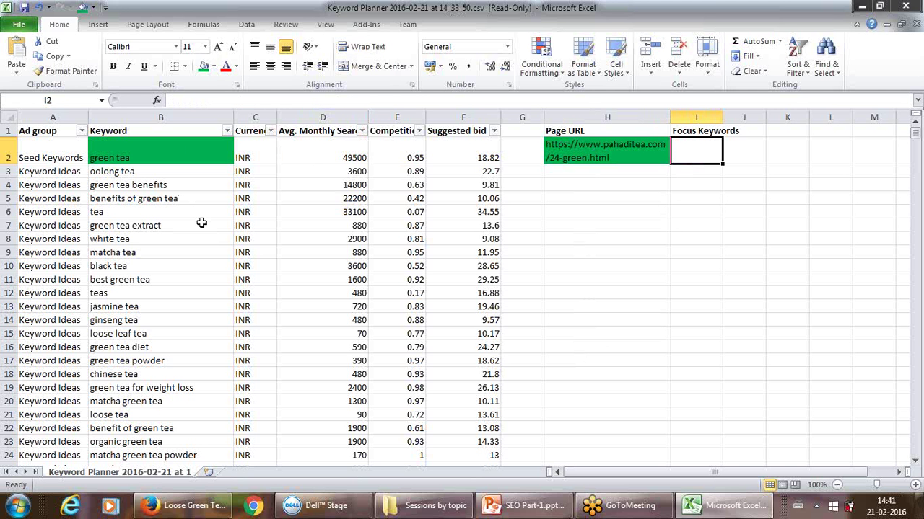
click(576, 153)
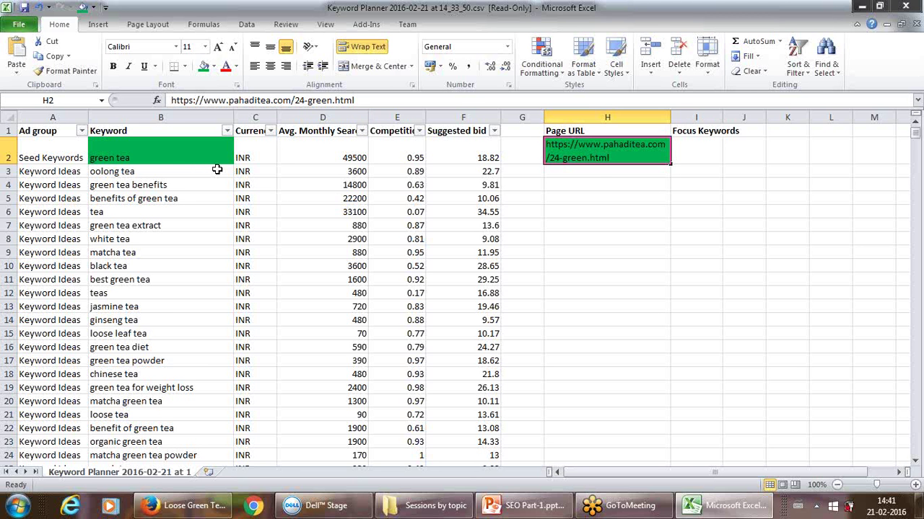
click(154, 336)
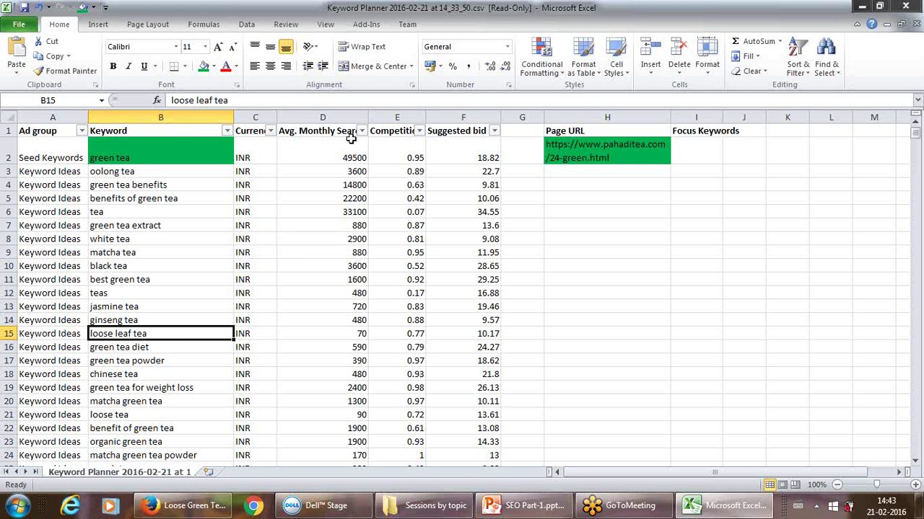
click(320, 156)
click(213, 158)
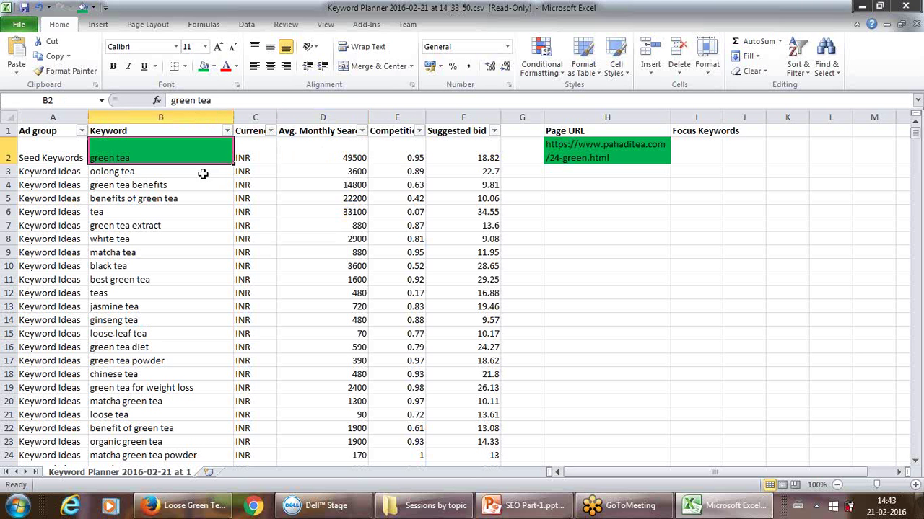
Set B2's green tea keyword to No Fill, then revisit the green tea URL and Focus Keywords cells.
click(214, 66)
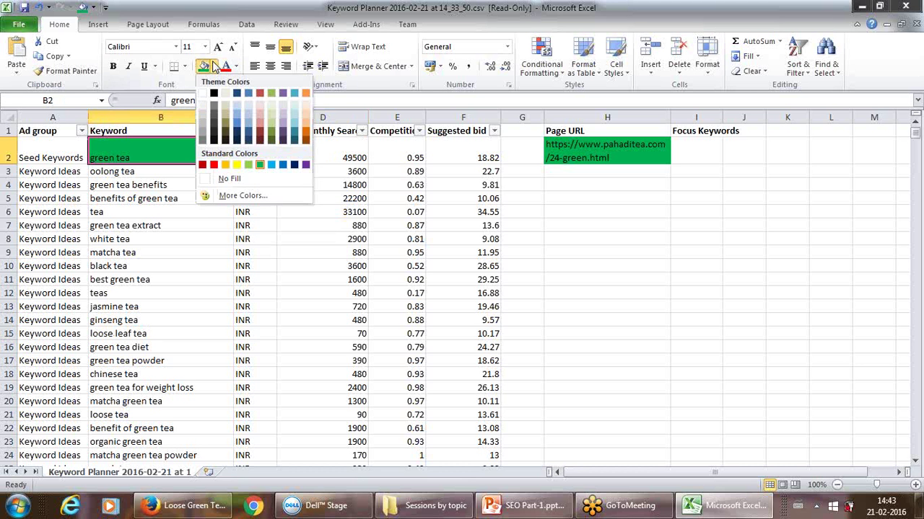
click(218, 237)
key(Down)
key(Down)
key(Down)
key(Down)
key(Down)
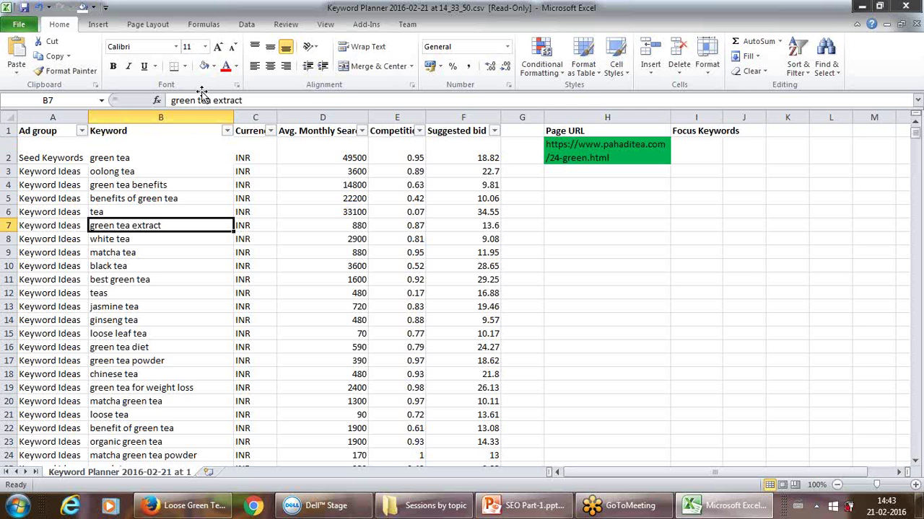
click(586, 150)
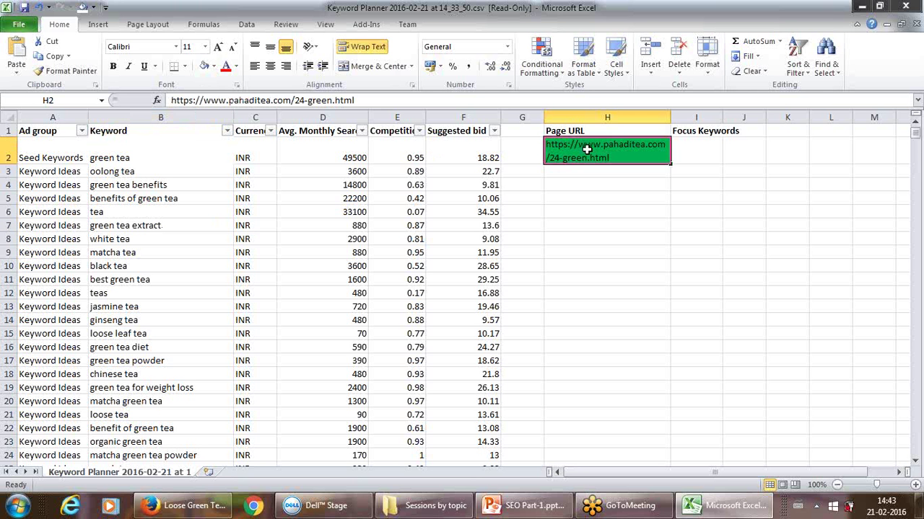
key(Right)
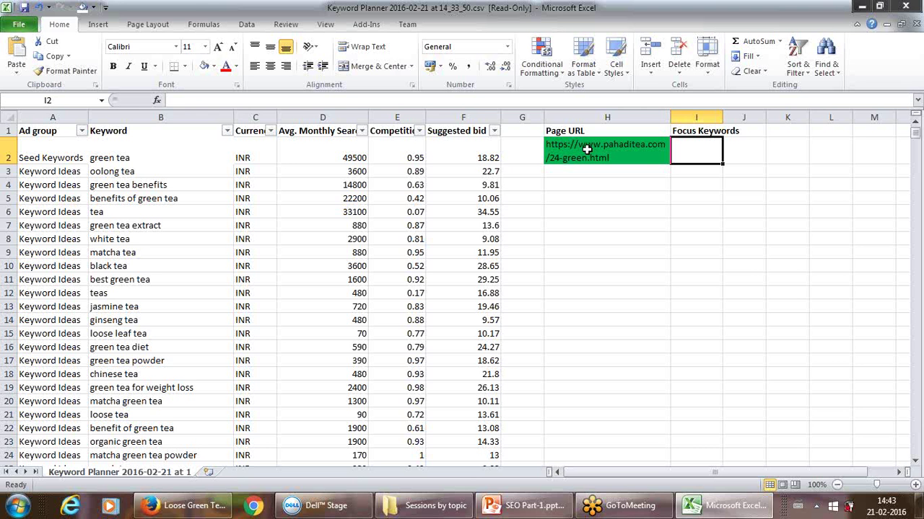
click(405, 153)
click(331, 161)
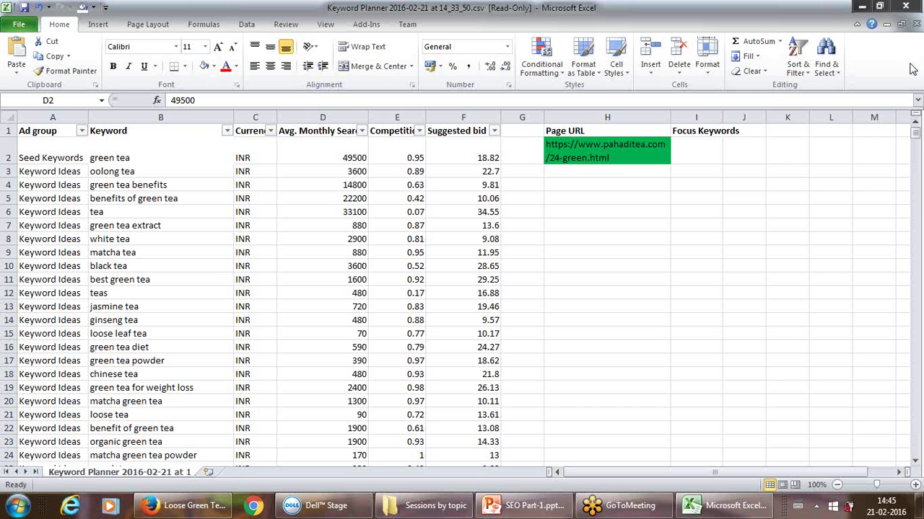
Check the Pahadi Tea green tea page in Firefox, then return to the empty Focus Keywords cell.
click(606, 158)
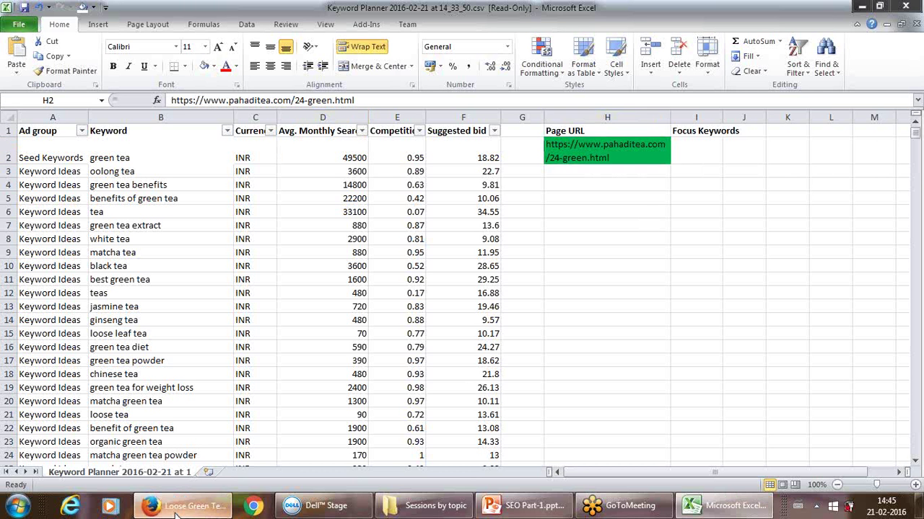
click(176, 509)
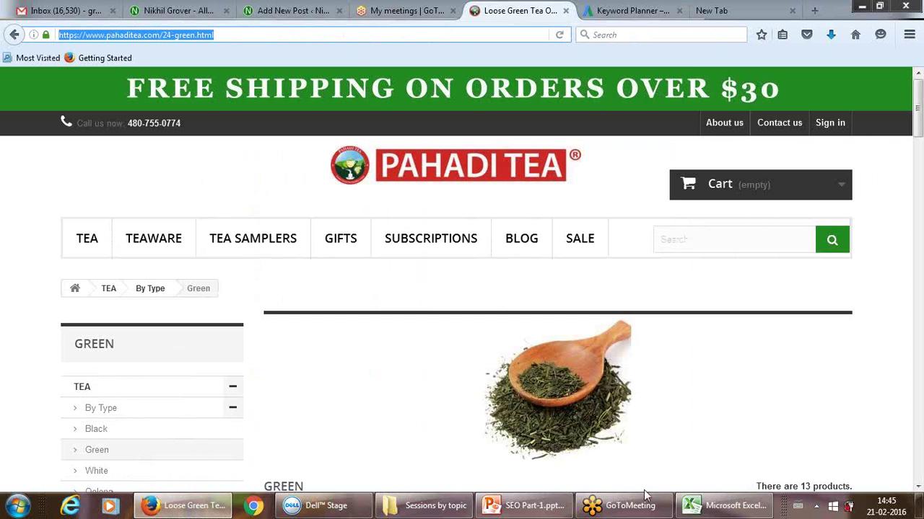
click(725, 505)
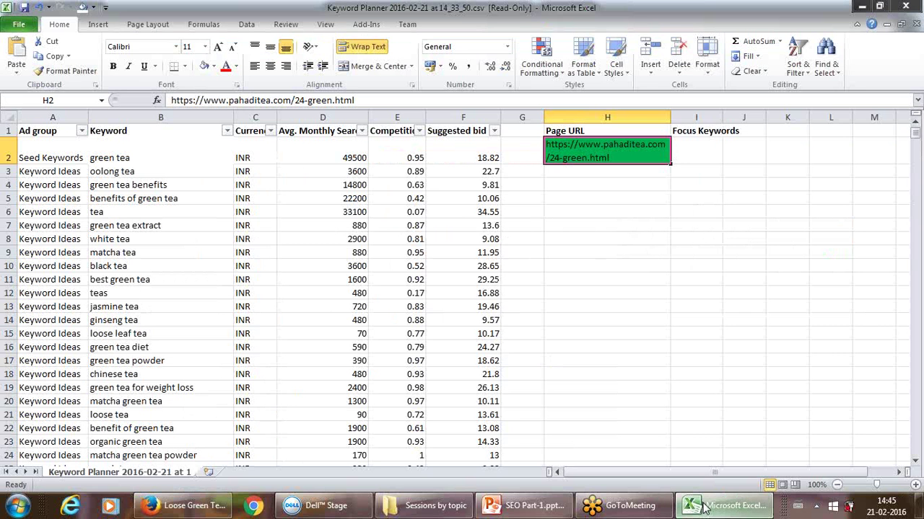
click(707, 159)
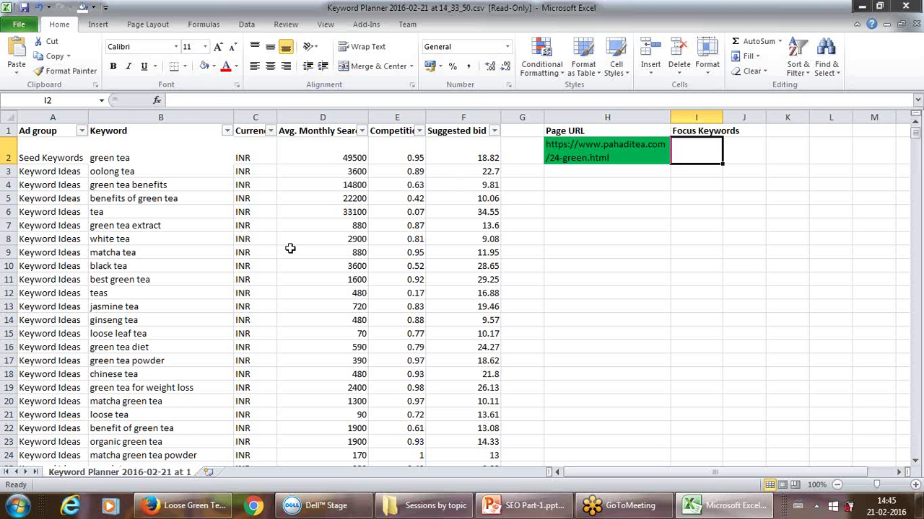
Fill green tea (B2), green tea benefits (B4) and benefits of green tea (B5) green.
click(123, 160)
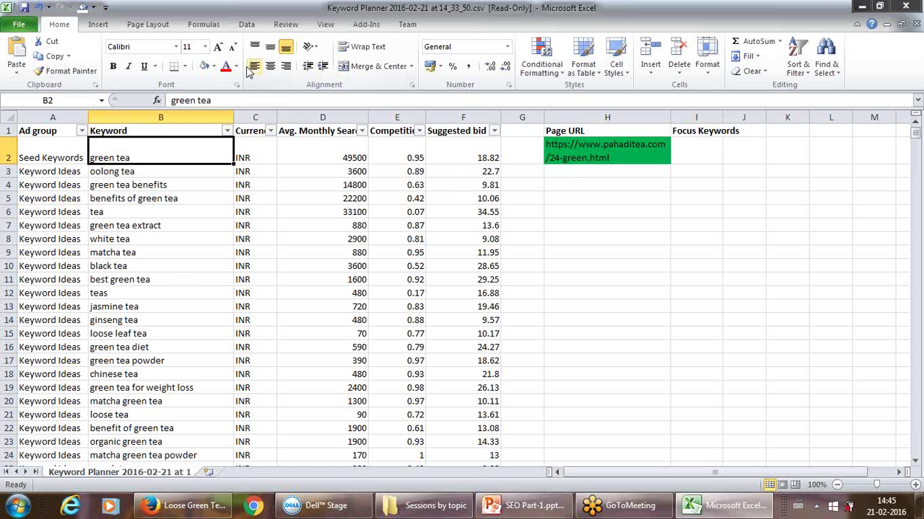
click(214, 66)
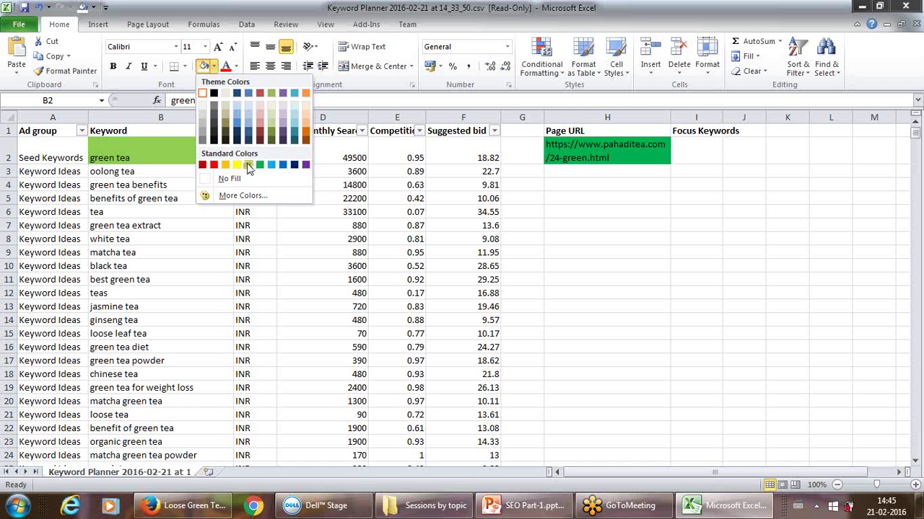
click(260, 164)
click(183, 185)
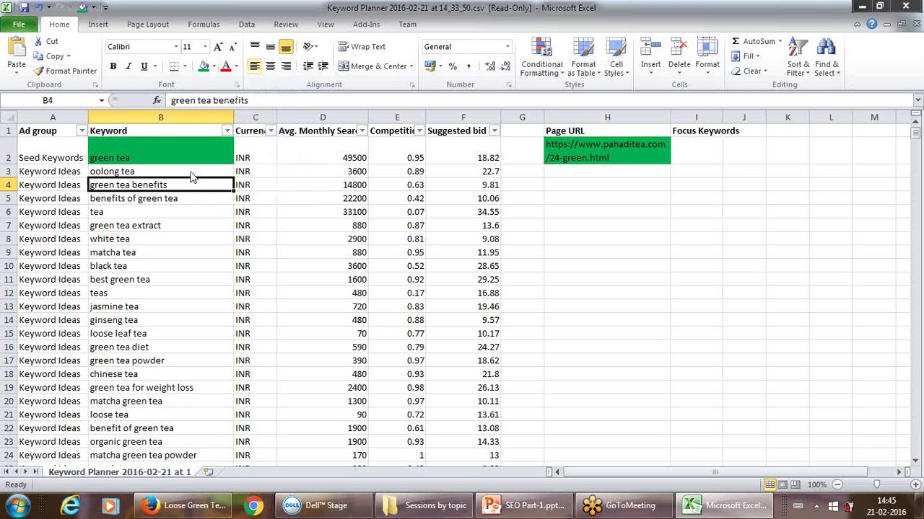
click(202, 66)
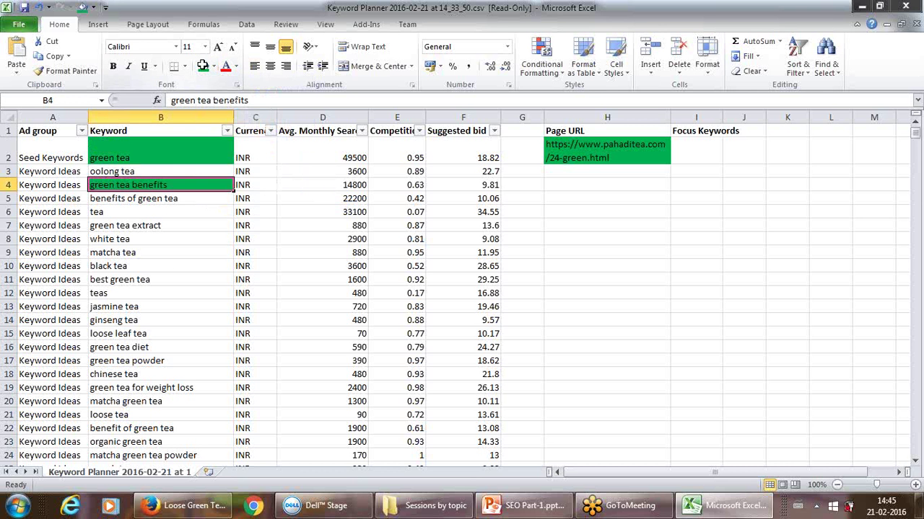
click(152, 201)
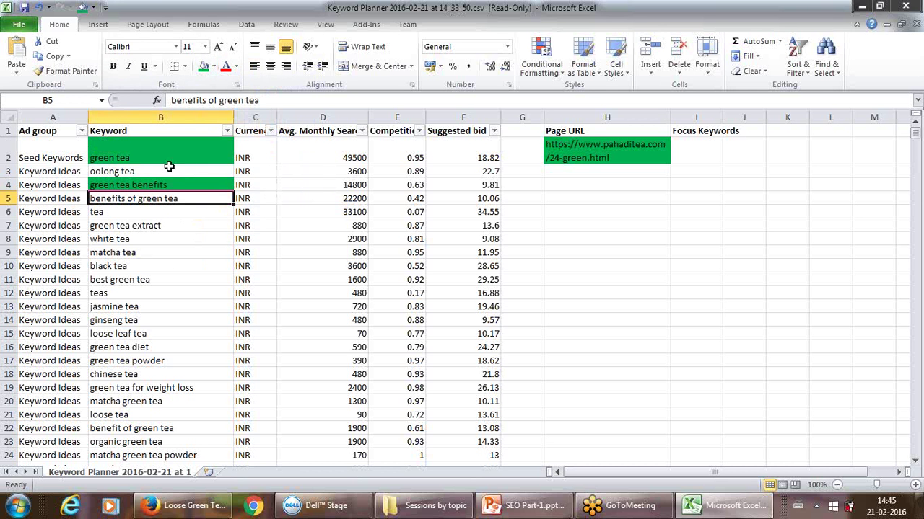
click(203, 66)
click(196, 231)
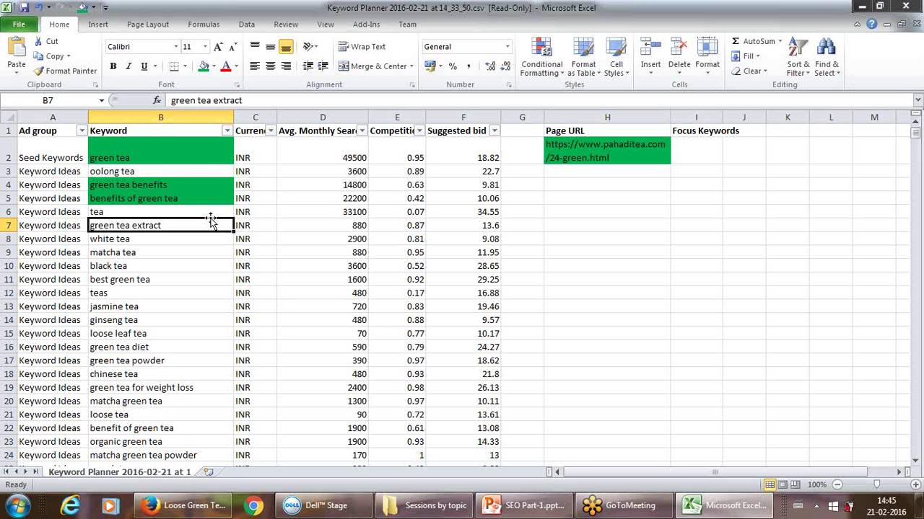
click(567, 155)
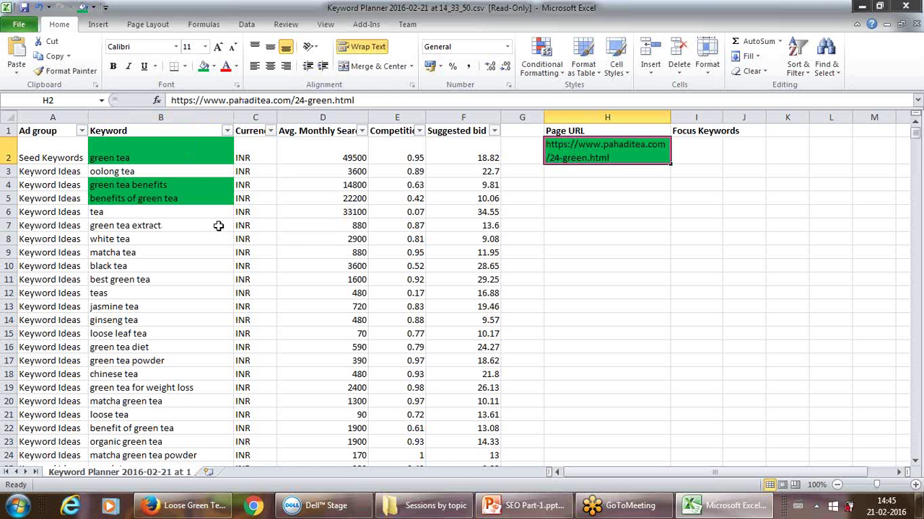
click(193, 509)
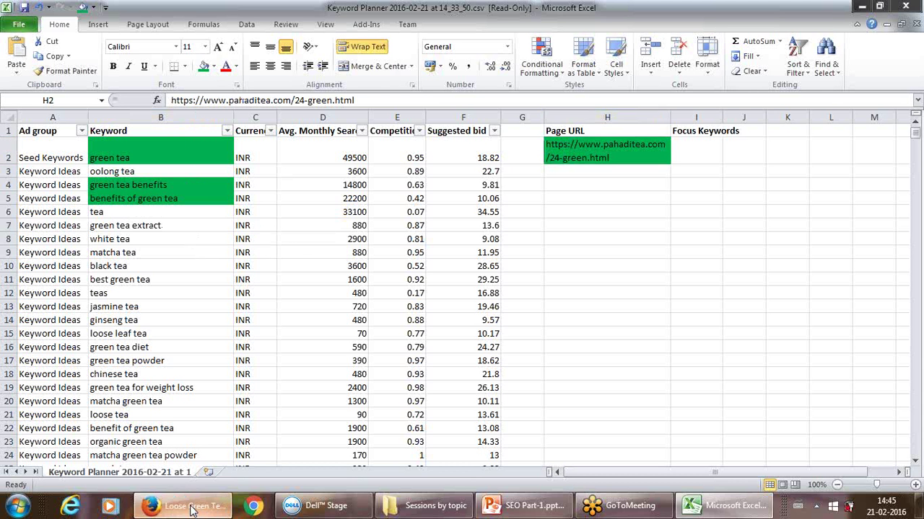
Copy the Pahadi Tea homepage address from Firefox and paste it into H3.
mouse_move(93, 241)
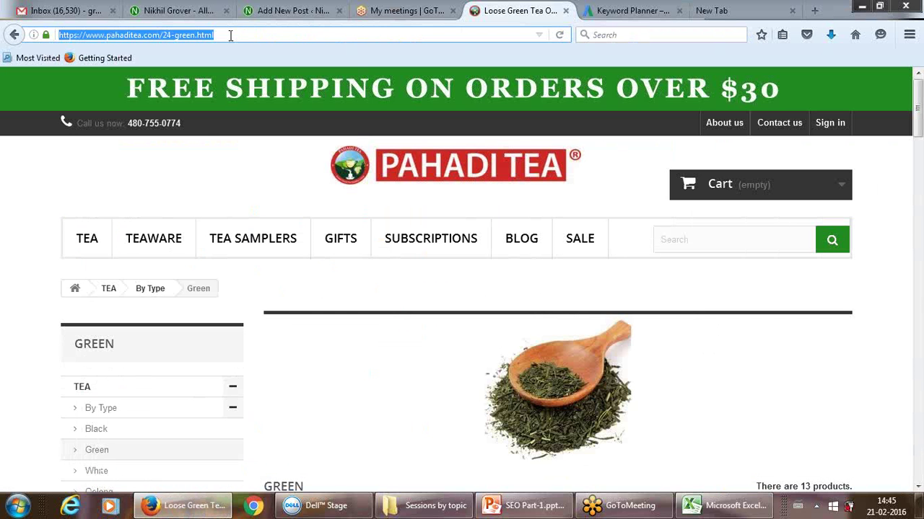
click(230, 172)
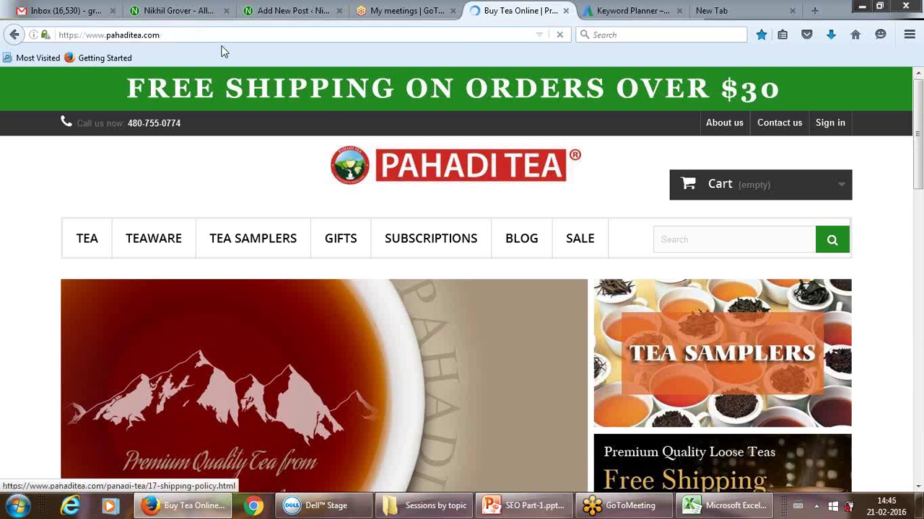
click(222, 44)
key(ctrl+c)
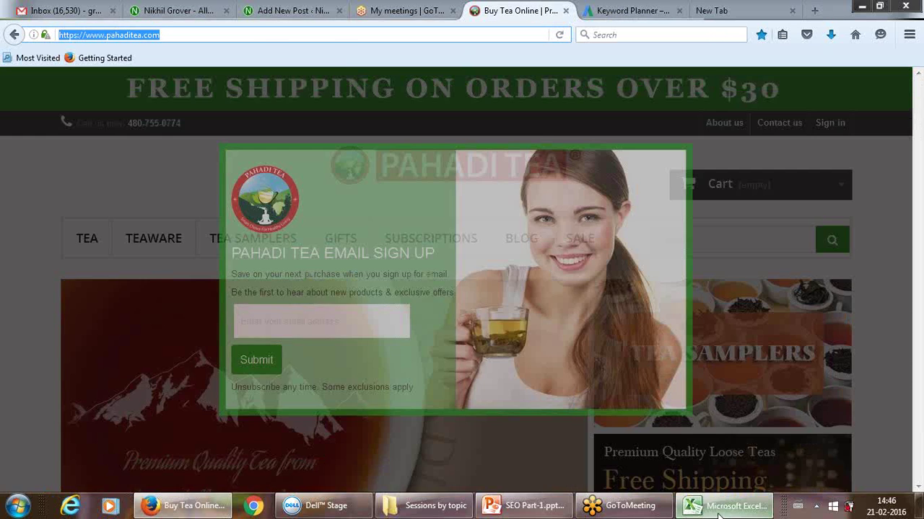
click(718, 506)
click(605, 173)
key(ctrl+v)
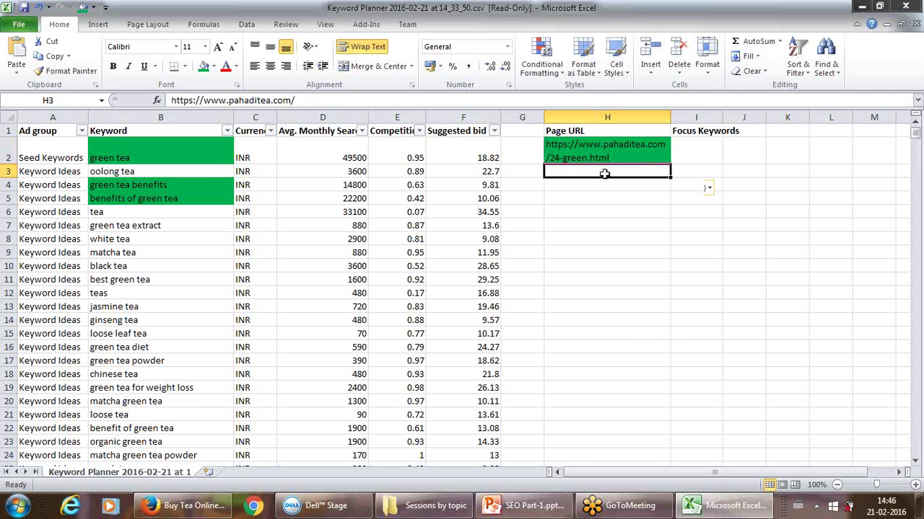
Fill the homepage URL in H3 and the keyword tea in B6 yellow.
click(596, 185)
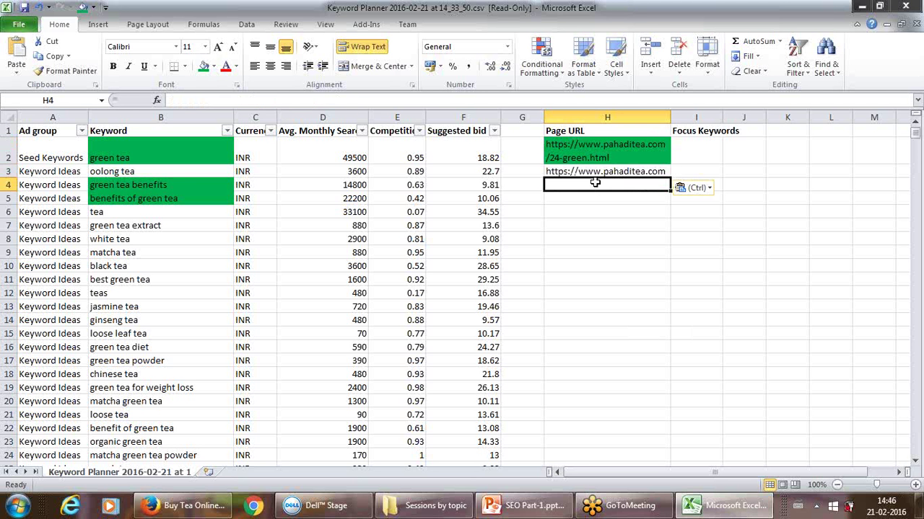
click(586, 173)
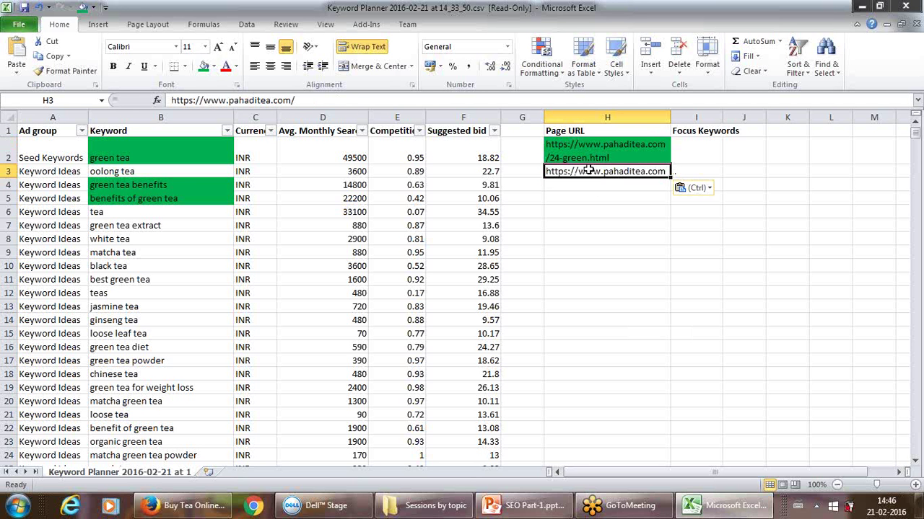
click(215, 66)
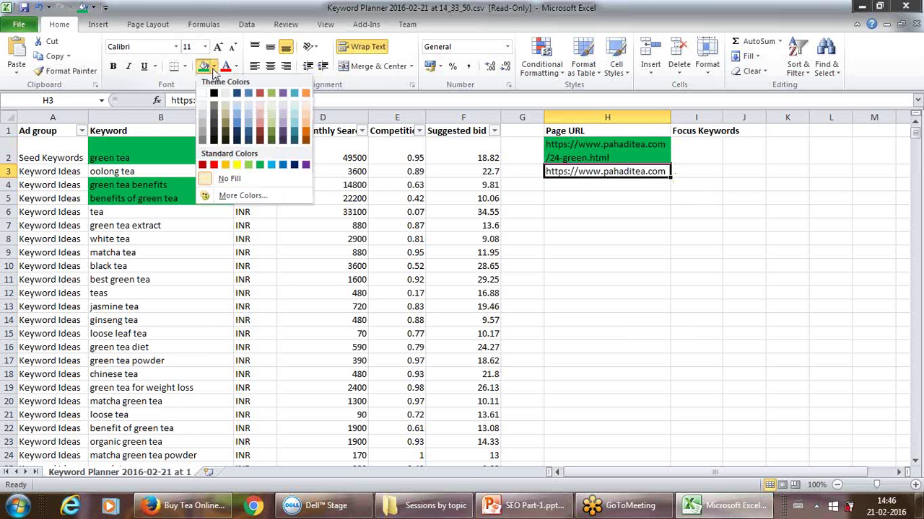
click(236, 167)
click(205, 227)
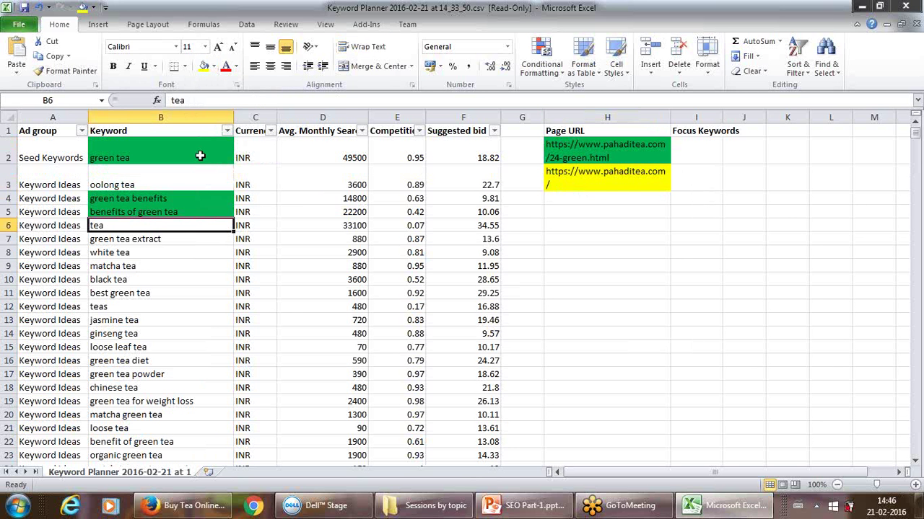
click(204, 67)
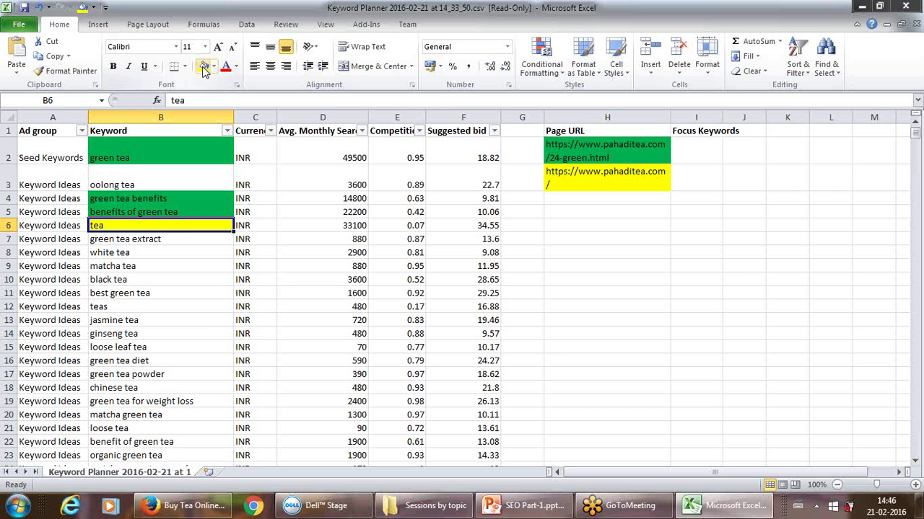
click(171, 239)
click(168, 252)
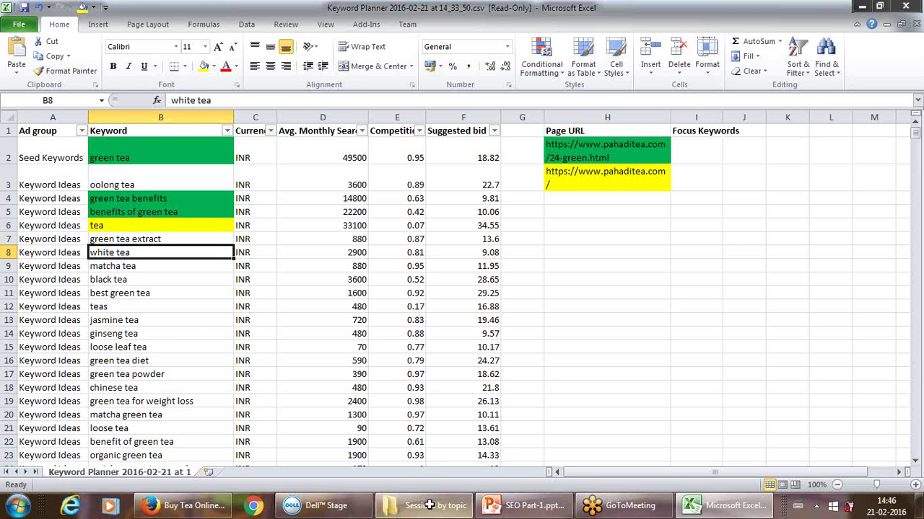
Close the sign-up popup and browse the Pahadi Tea Chai category products before returning to Excel.
click(187, 506)
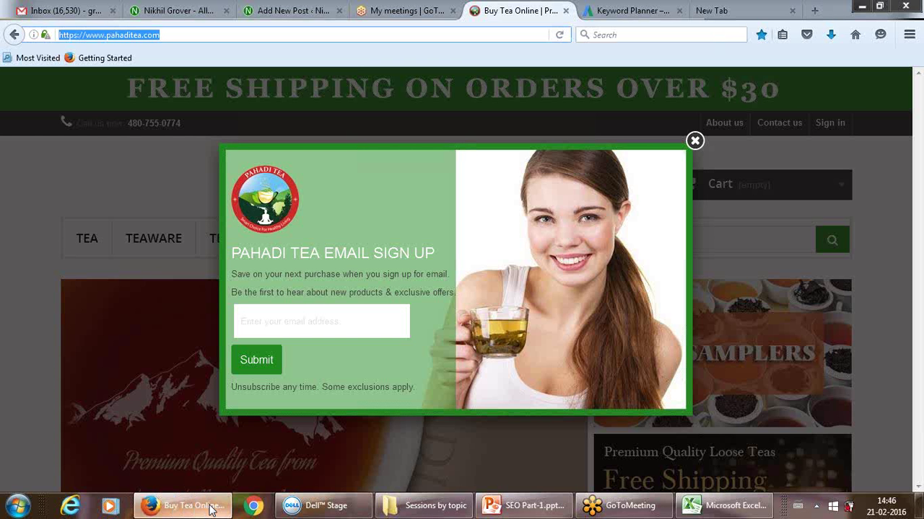
click(694, 141)
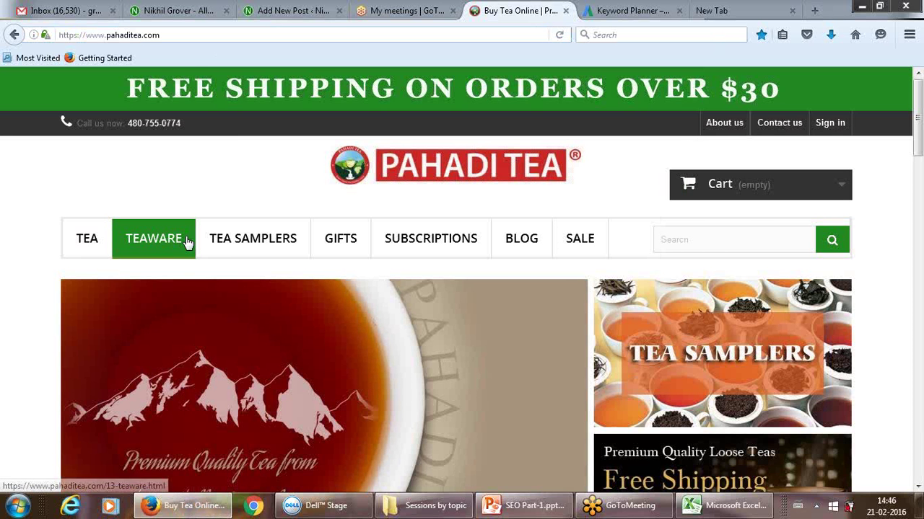
mouse_move(88, 241)
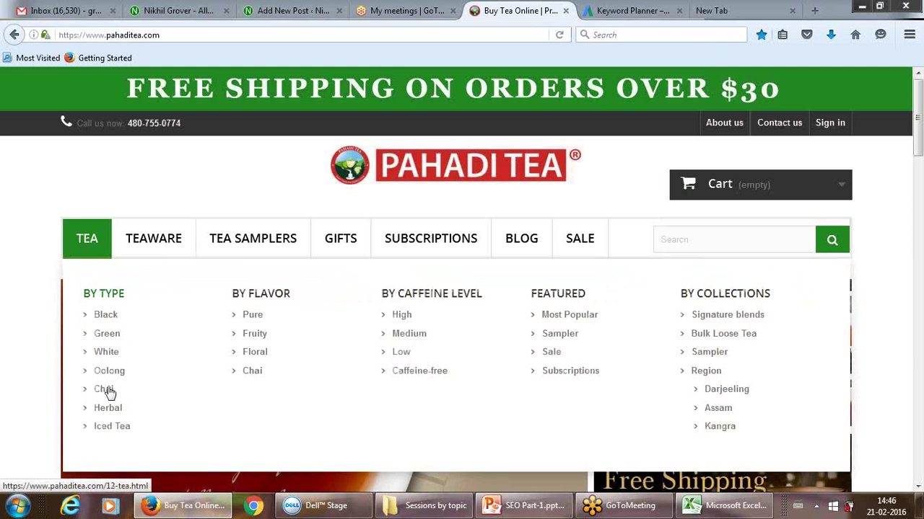
click(106, 394)
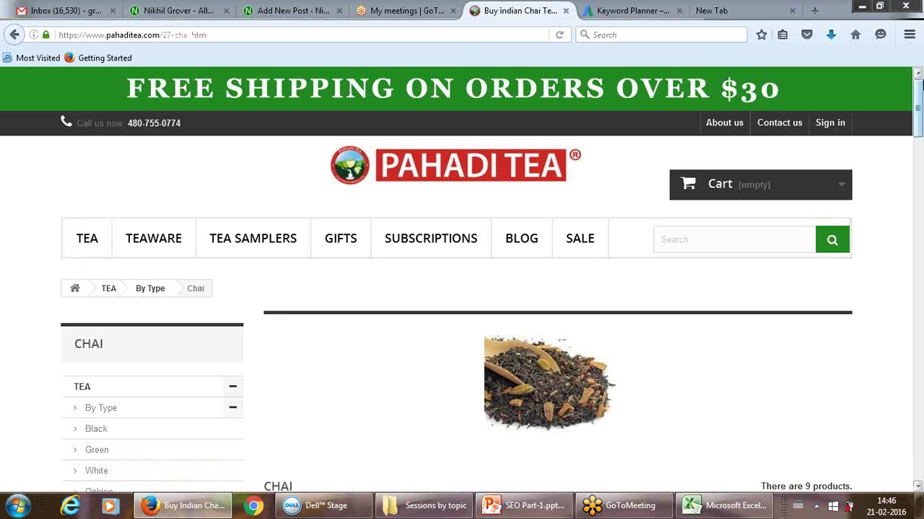
drag(918, 85, 919, 170)
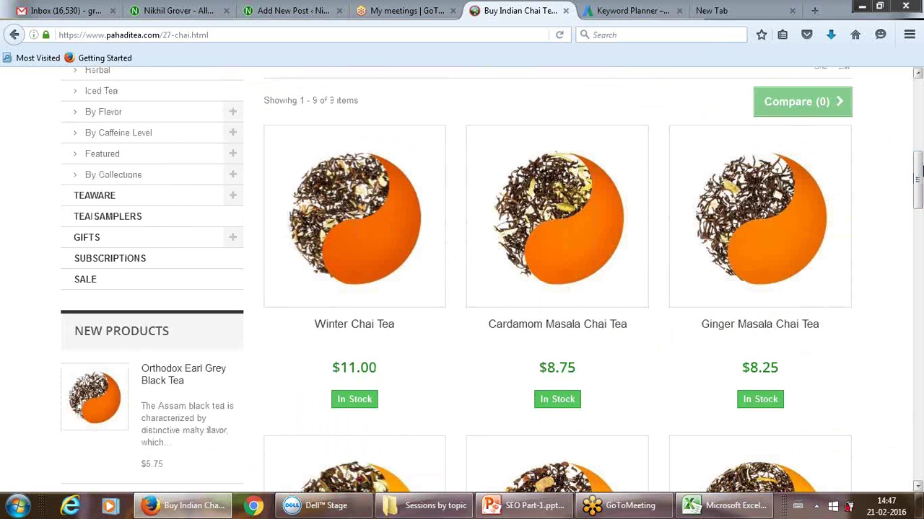
click(742, 509)
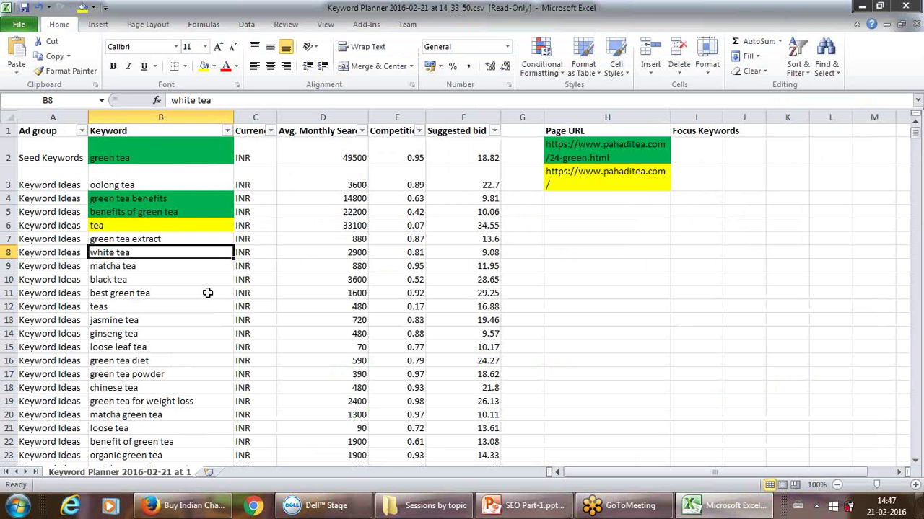
Enter 'Green Tea' as the first focus keyword in I2.
click(685, 145)
key(Right)
key(Right)
key(Left)
key(Left)
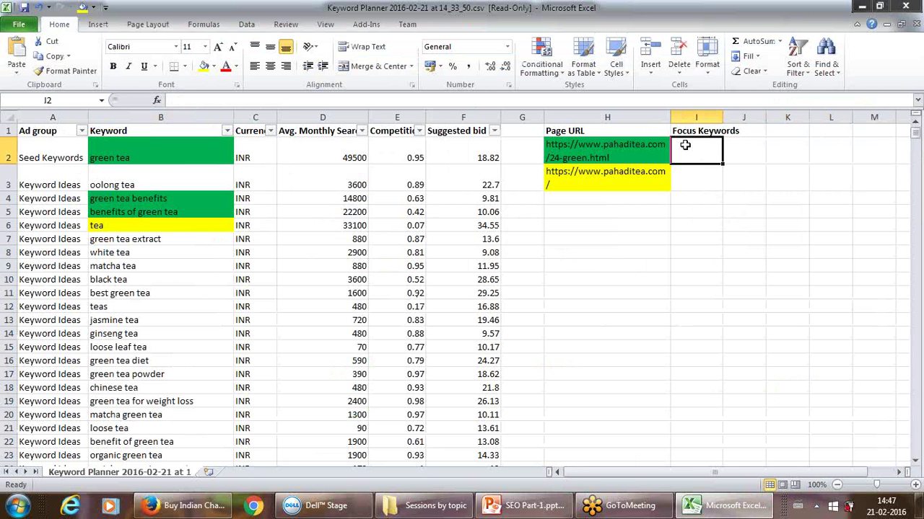
drag(55, 127, 462, 350)
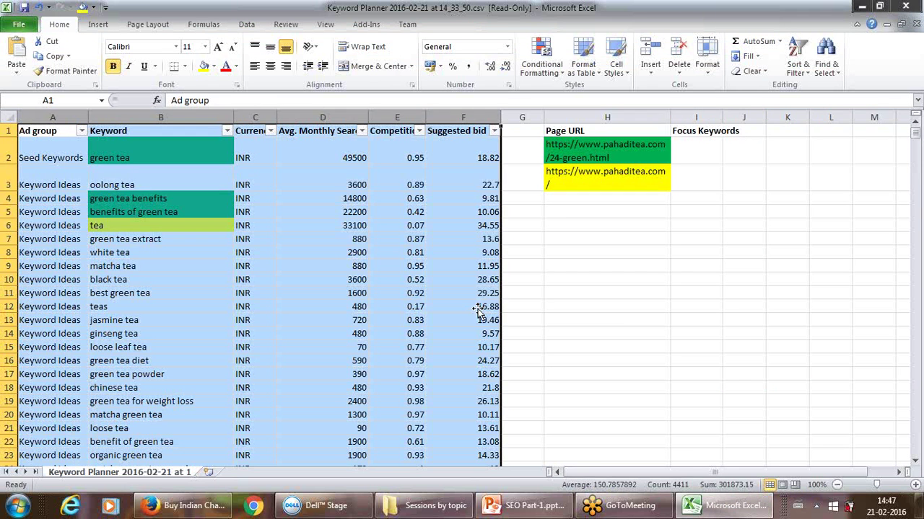
click(583, 133)
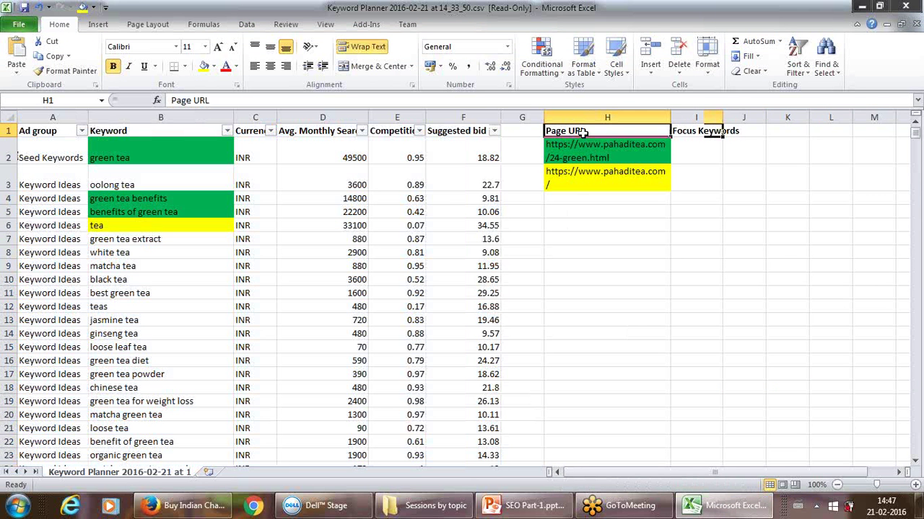
key(Right)
key(Right)
key(Right)
key(Right)
key(Right)
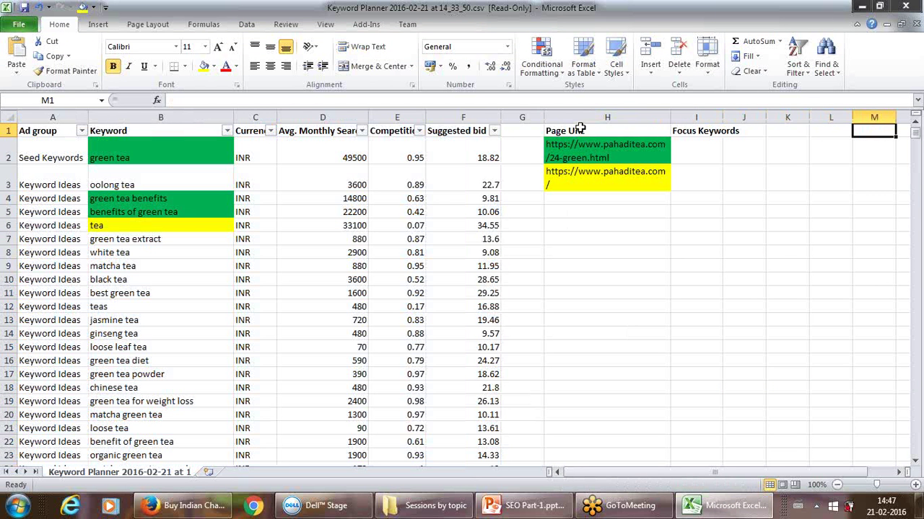
click(580, 143)
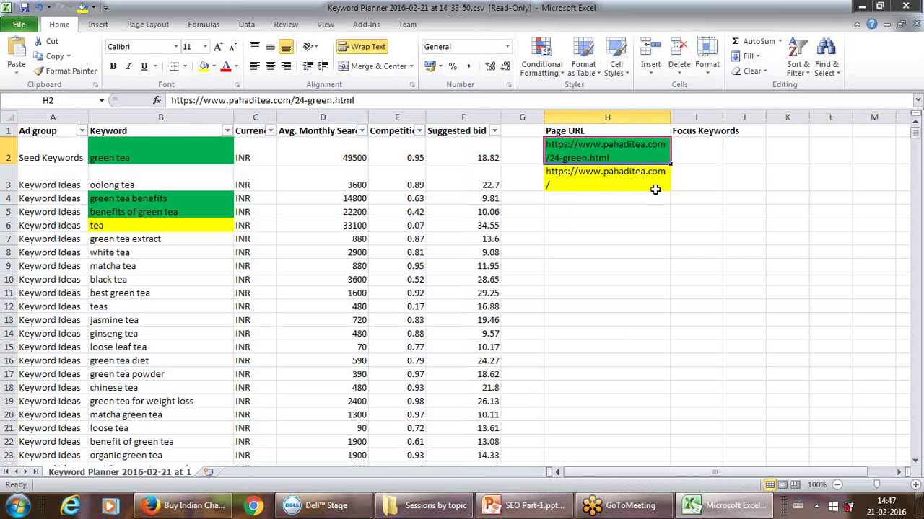
key(Right)
text(Green )
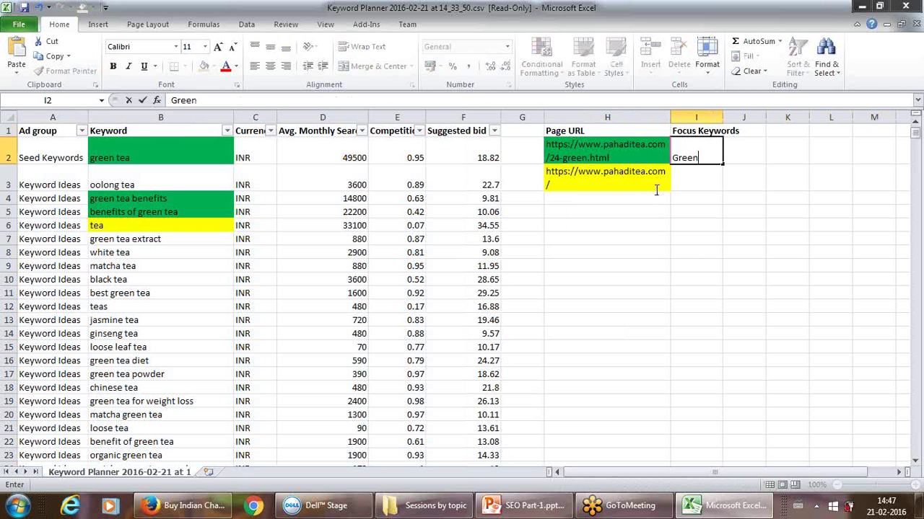
text(Tea)
key(Return)
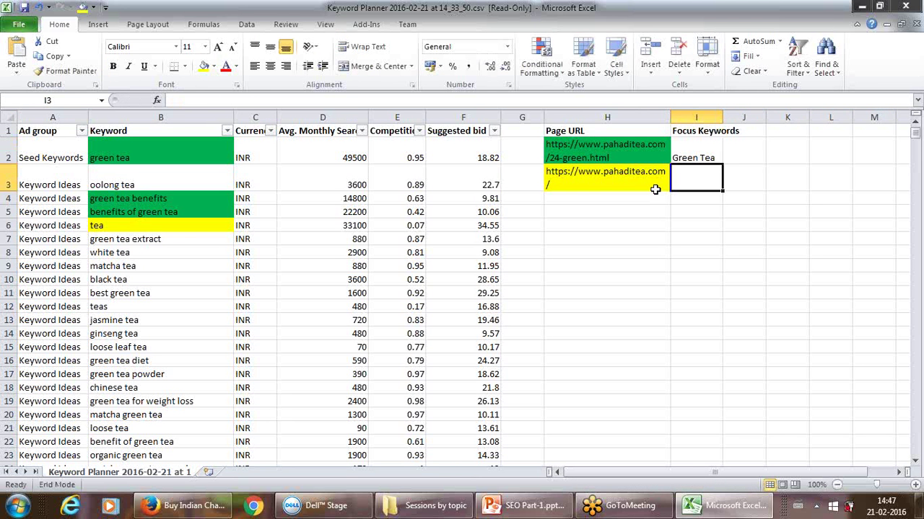
key(Up)
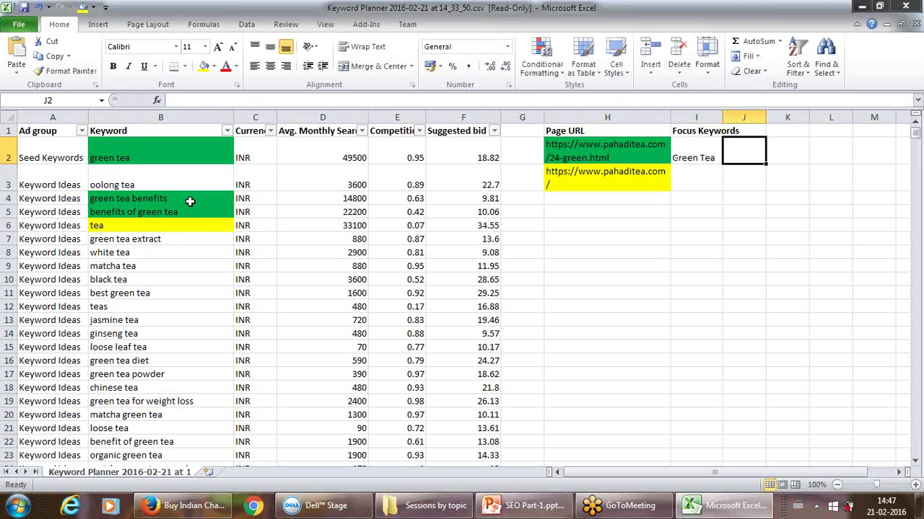
Copy 'green tea benefits' from B4 into J2.
click(189, 201)
click(181, 211)
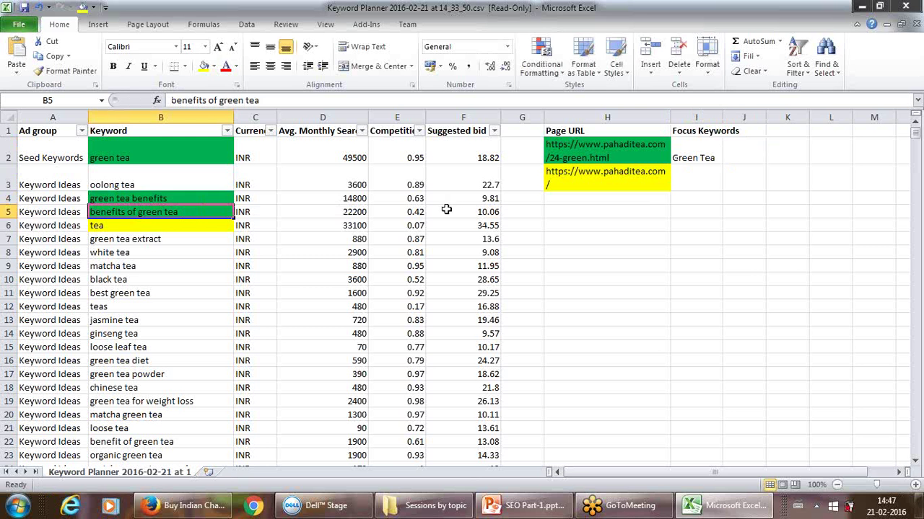
click(229, 201)
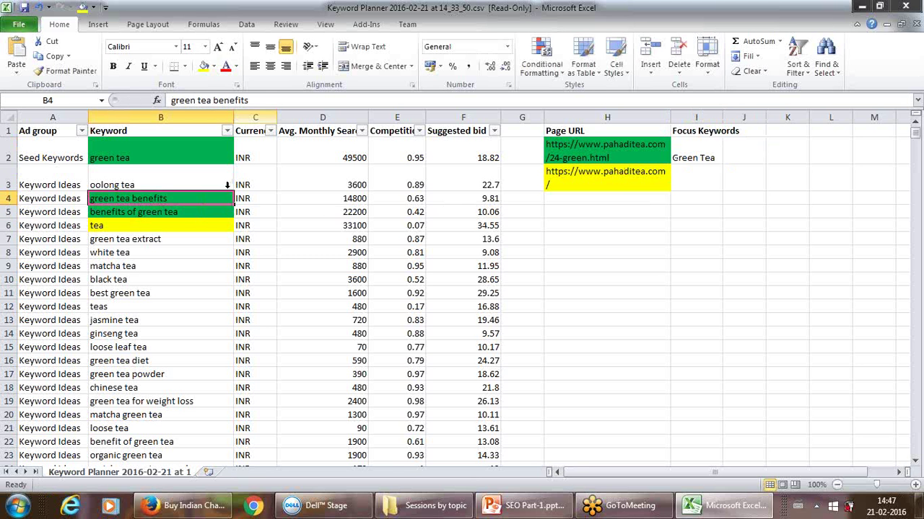
click(251, 100)
key(shift+Home)
key(ctrl+c)
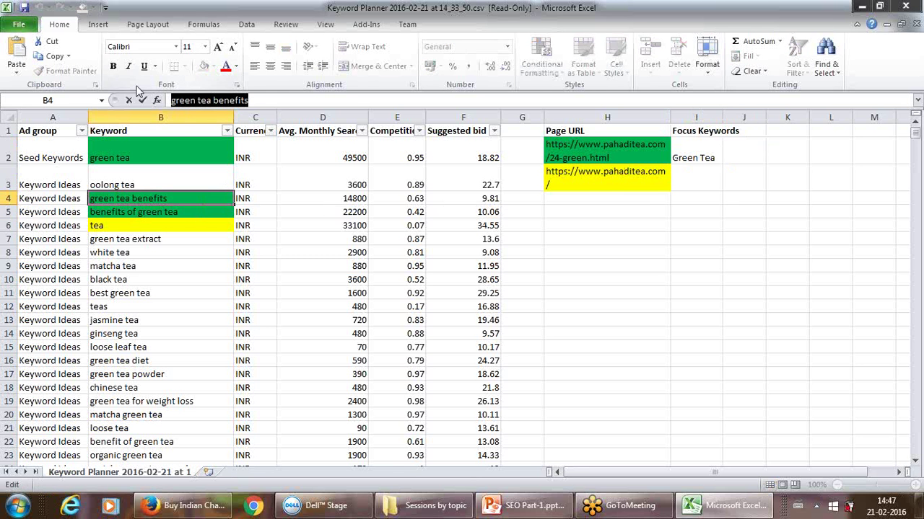
click(702, 150)
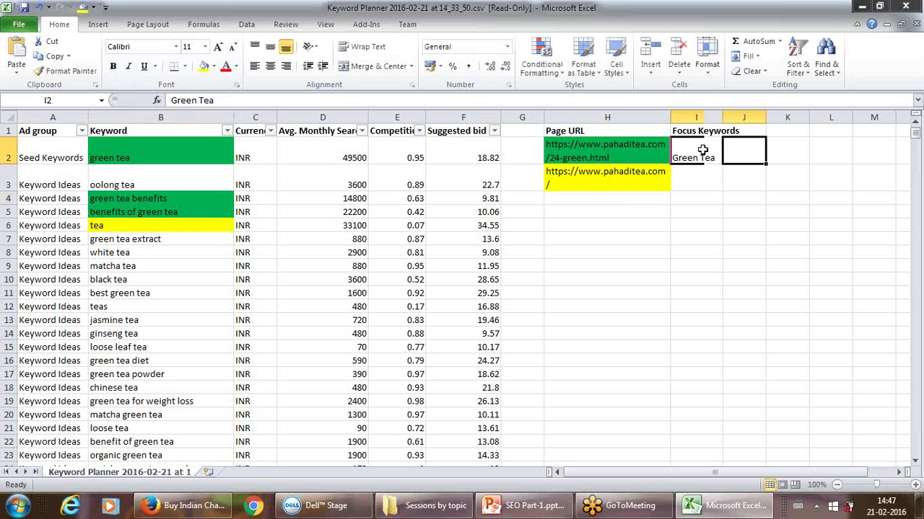
key(Right)
key(ctrl+v)
key(Right)
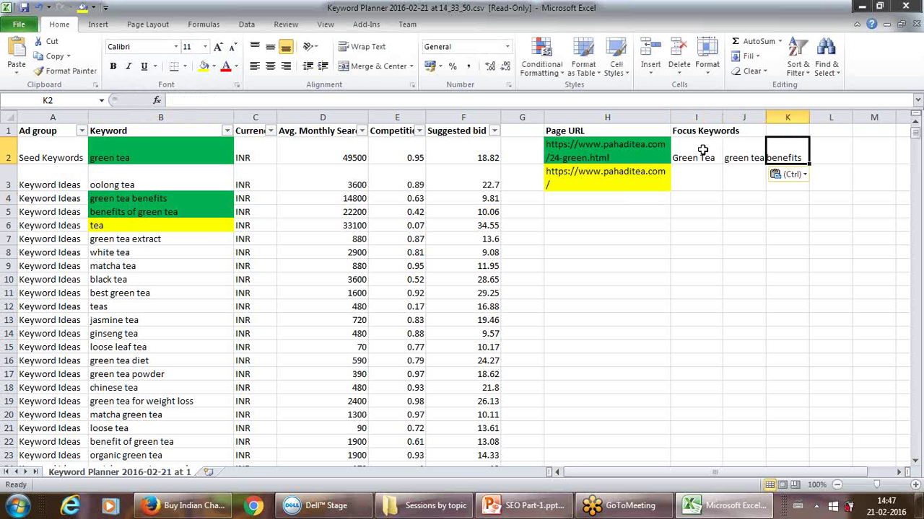
Copy 'benefits of green tea' from B5 into L2.
click(220, 214)
key(ctrl+c)
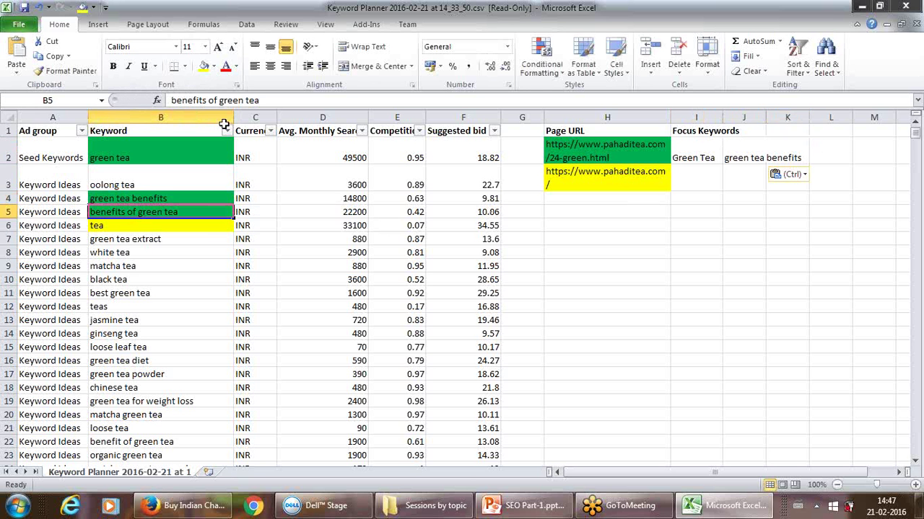
click(258, 101)
key(shift+Home)
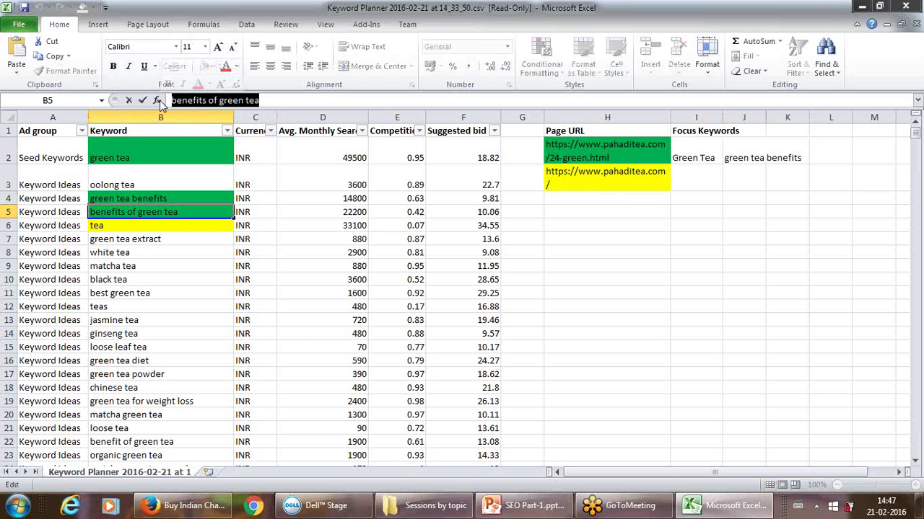
click(598, 158)
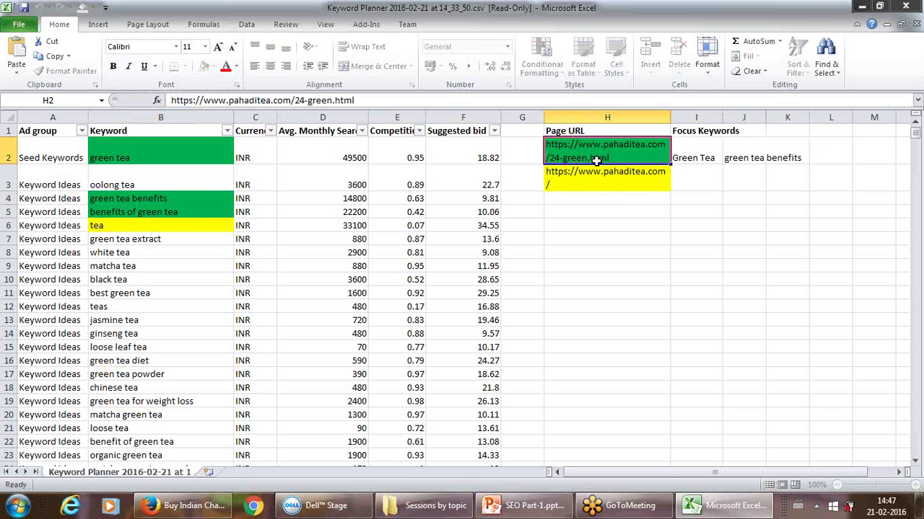
key(Right)
key(Right)
key(Right)
key(Right)
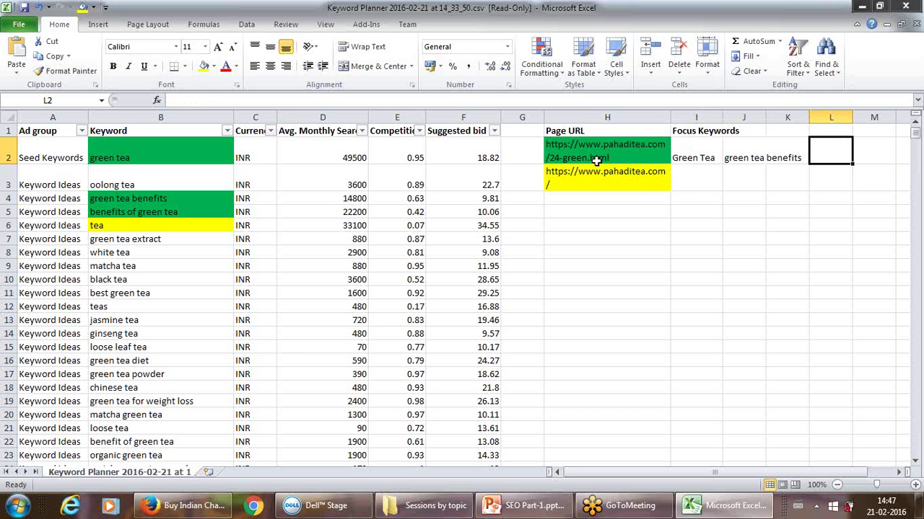
key(ctrl+v)
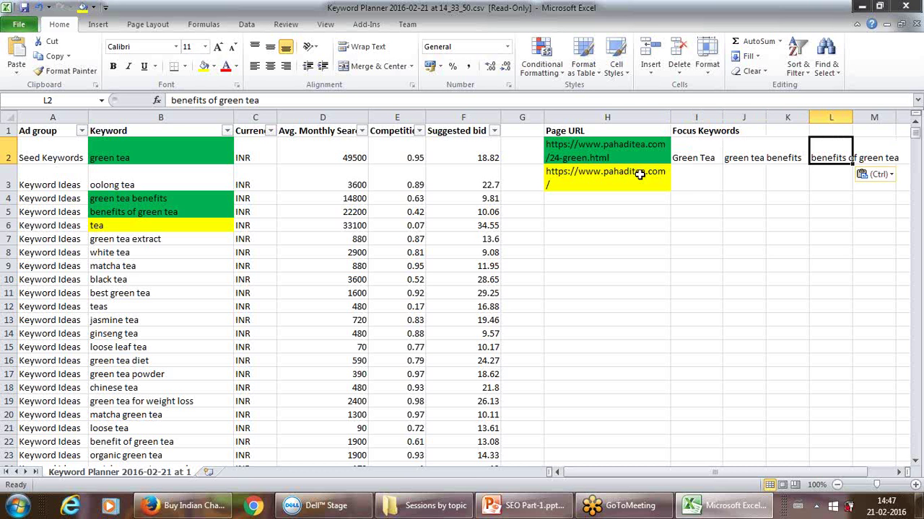
click(689, 185)
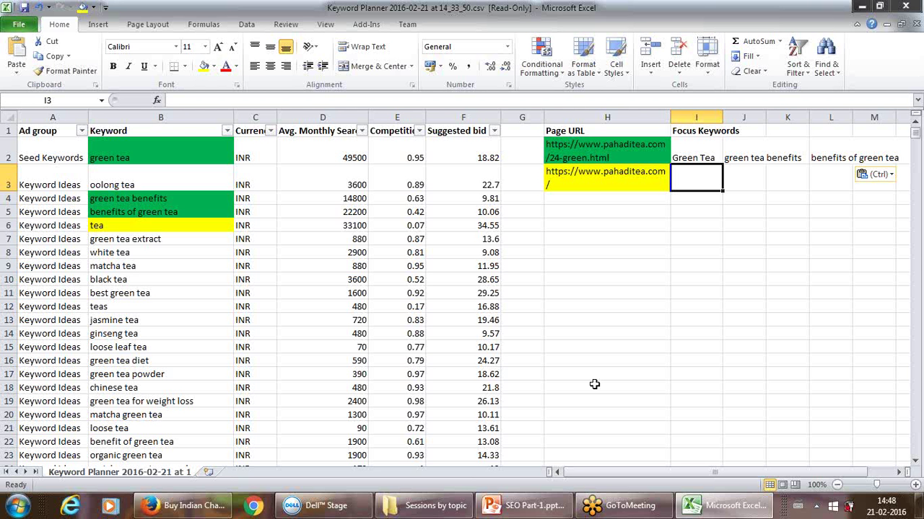
click(595, 154)
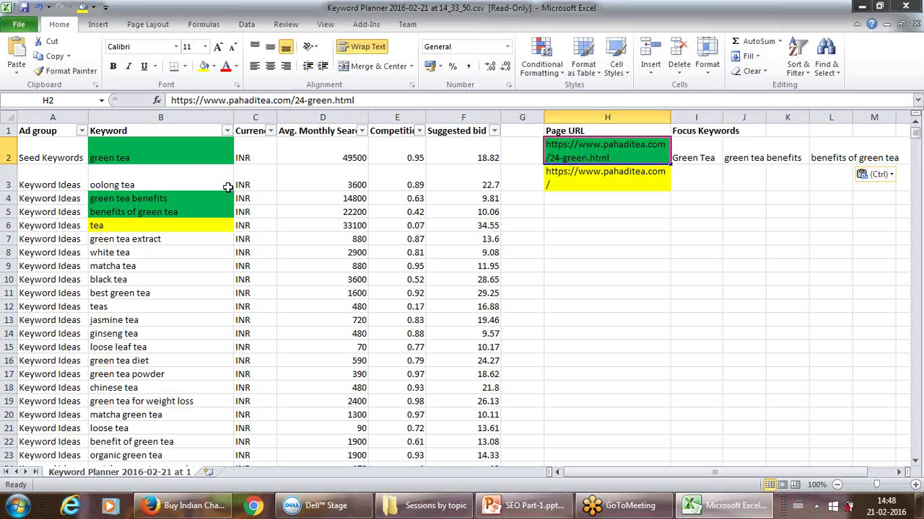
click(179, 157)
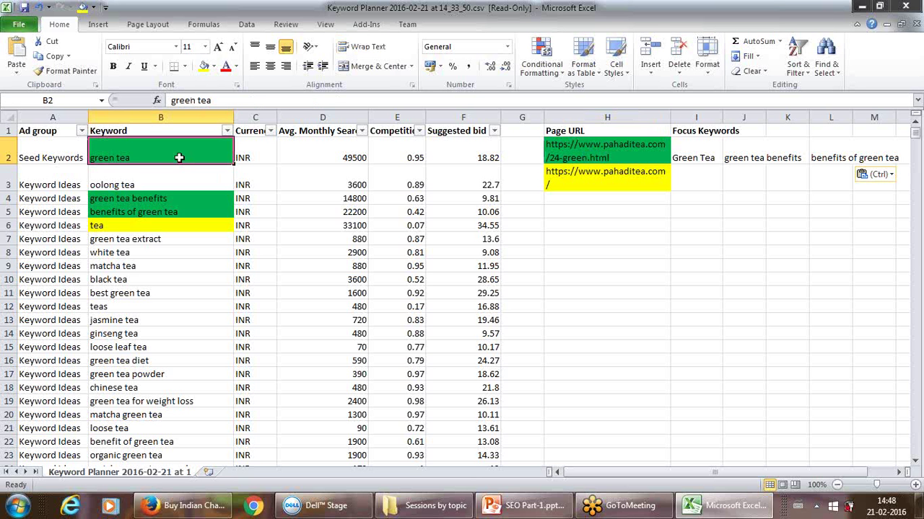
click(578, 156)
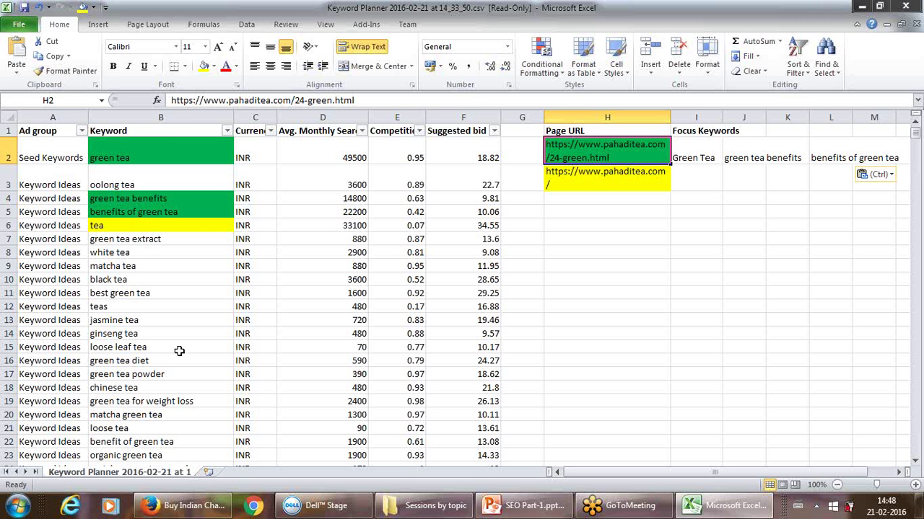
click(696, 147)
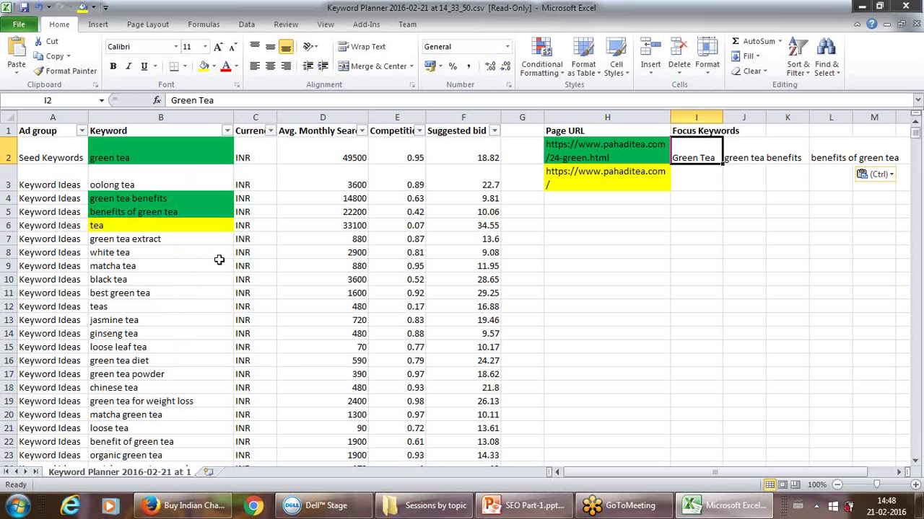
click(183, 292)
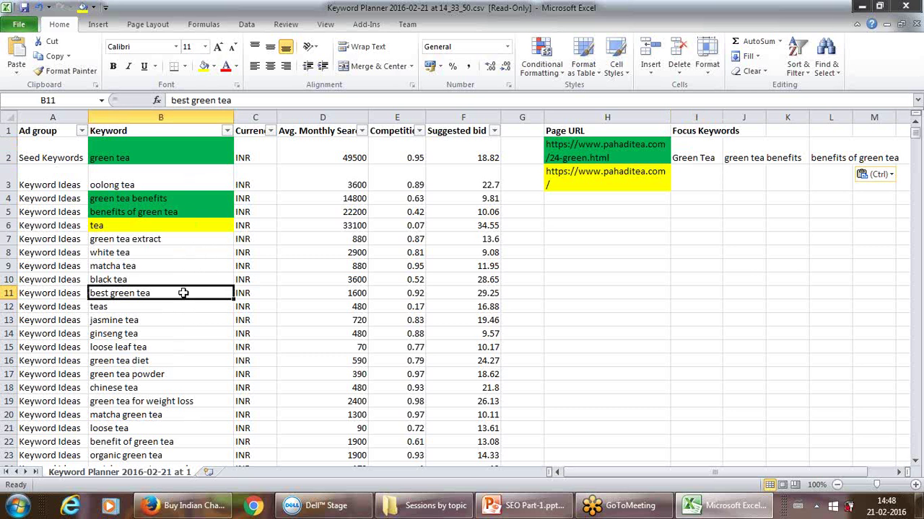
click(170, 247)
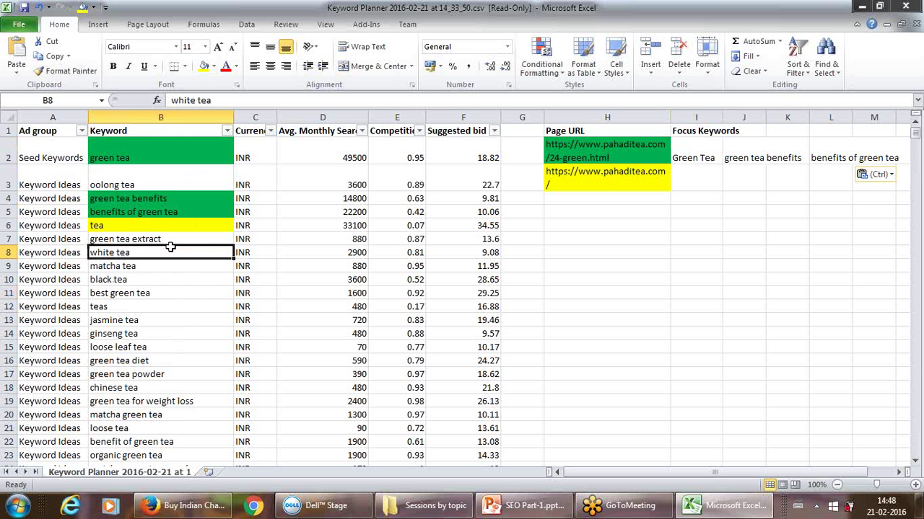
click(168, 241)
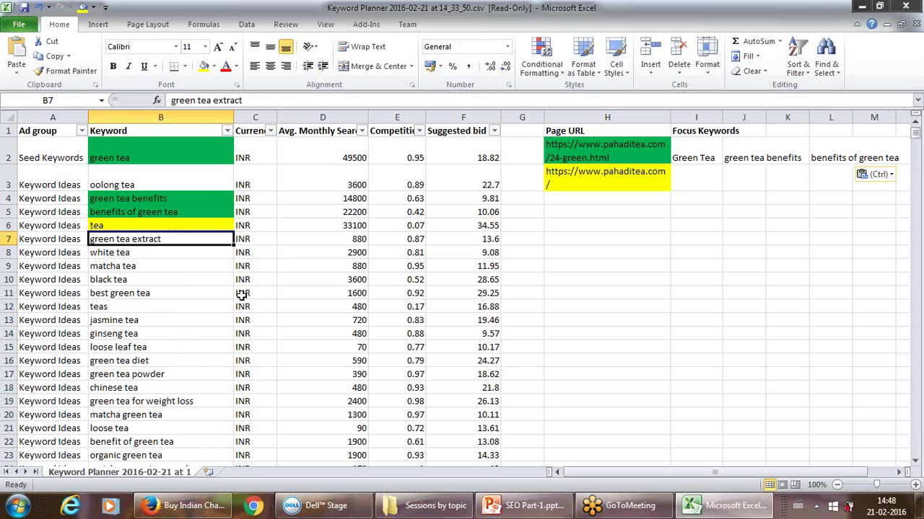
click(185, 249)
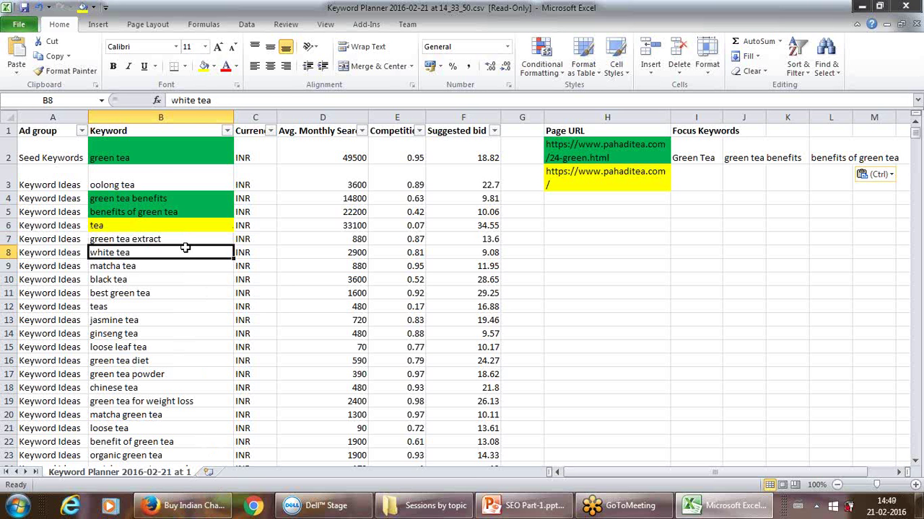
click(175, 146)
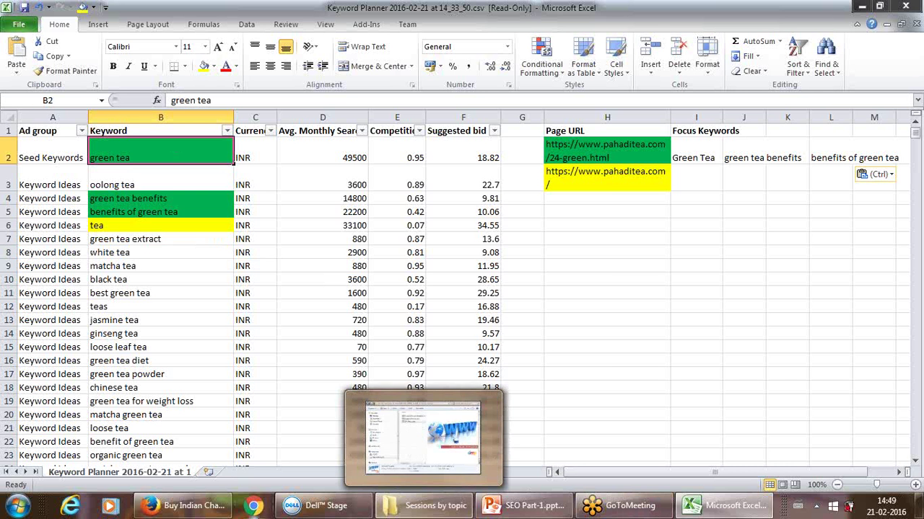
click(189, 507)
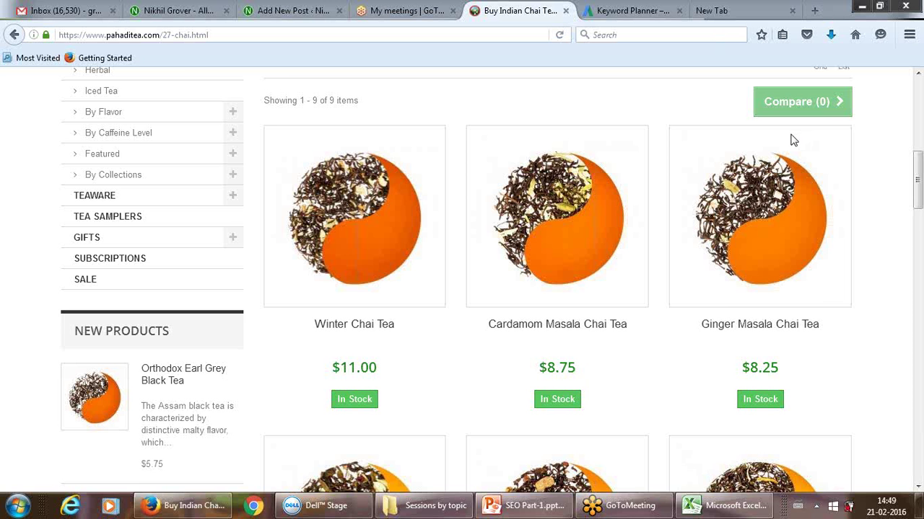
Open the Black tea category via TEA > By Type, then switch to a blank new tab.
drag(918, 181, 919, 109)
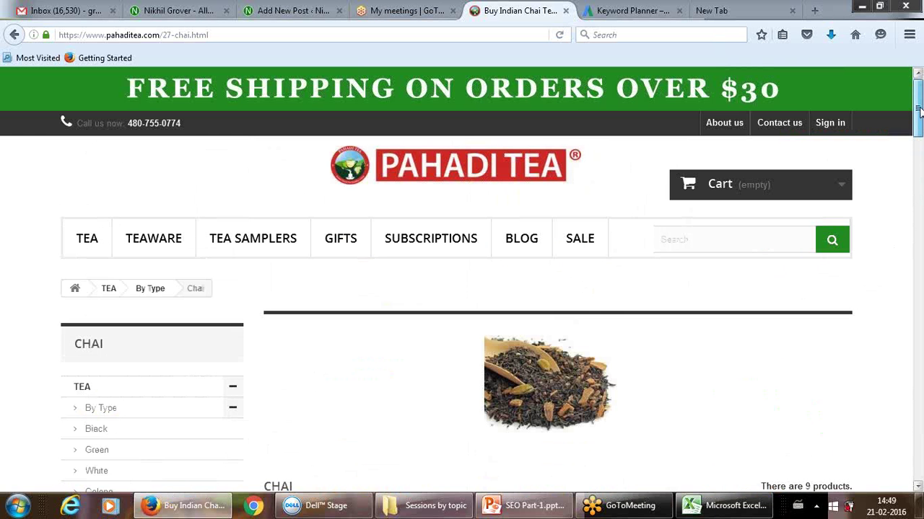
mouse_move(93, 247)
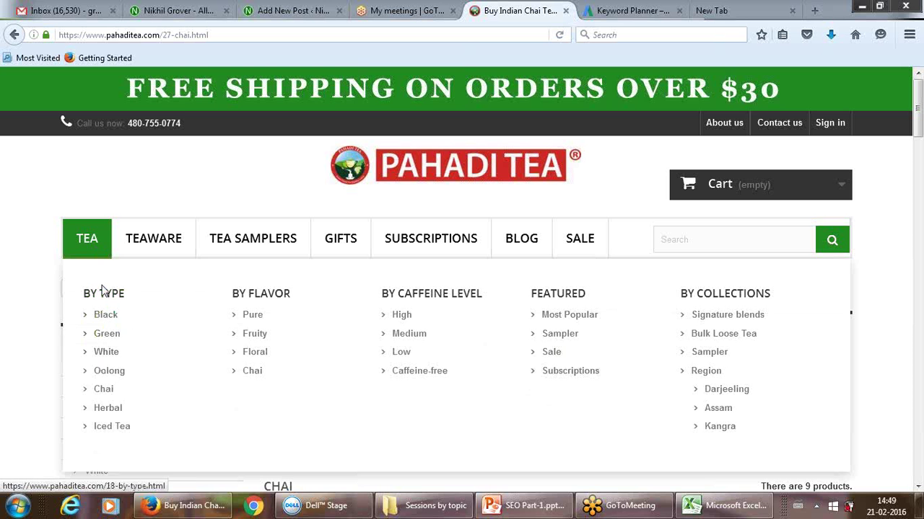
mouse_move(181, 231)
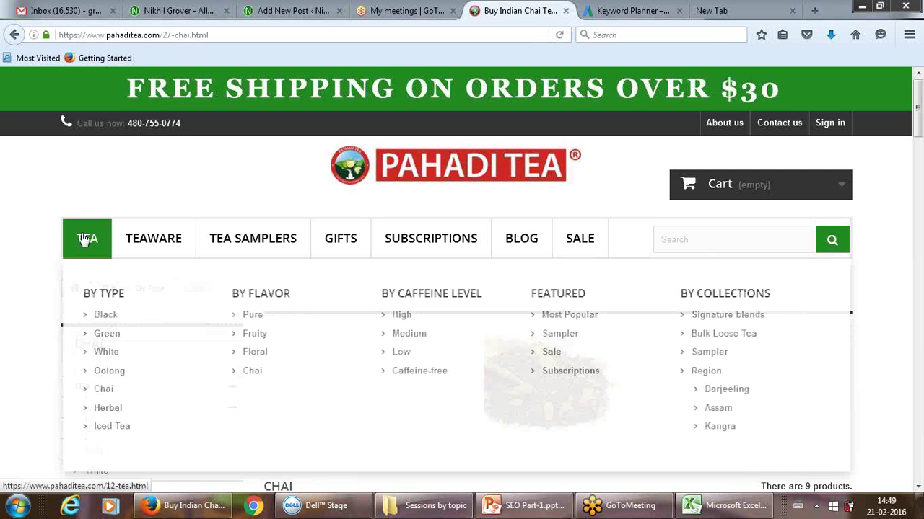
click(104, 316)
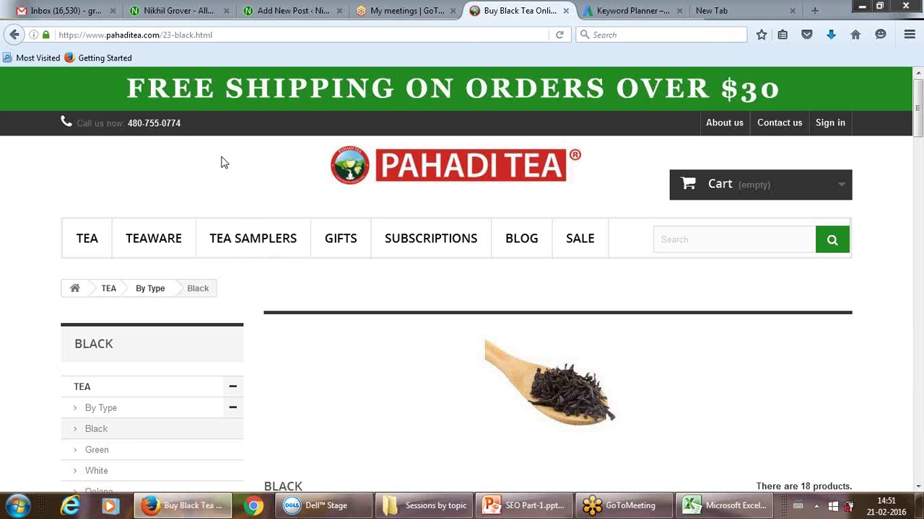
click(711, 10)
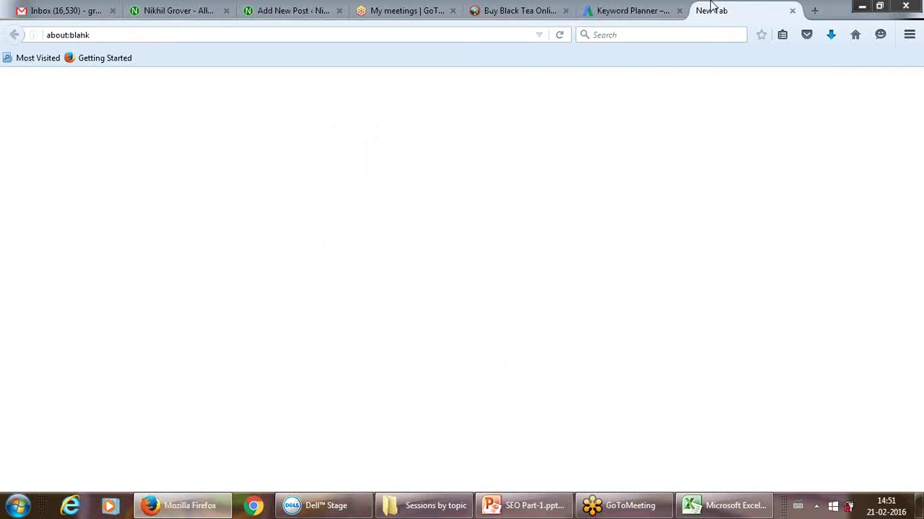
Load google.co.in and pick the 'green tea price' search suggestion.
click(412, 30)
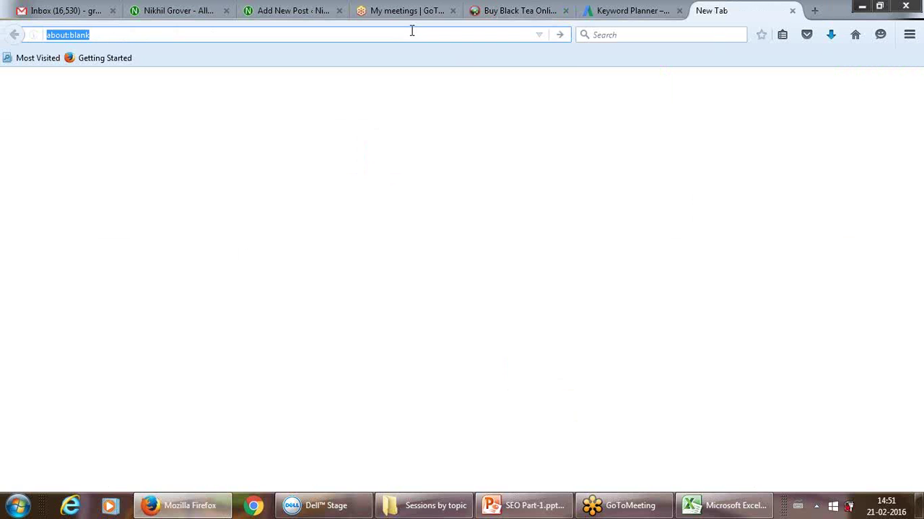
text(google.co.in/)
key(Return)
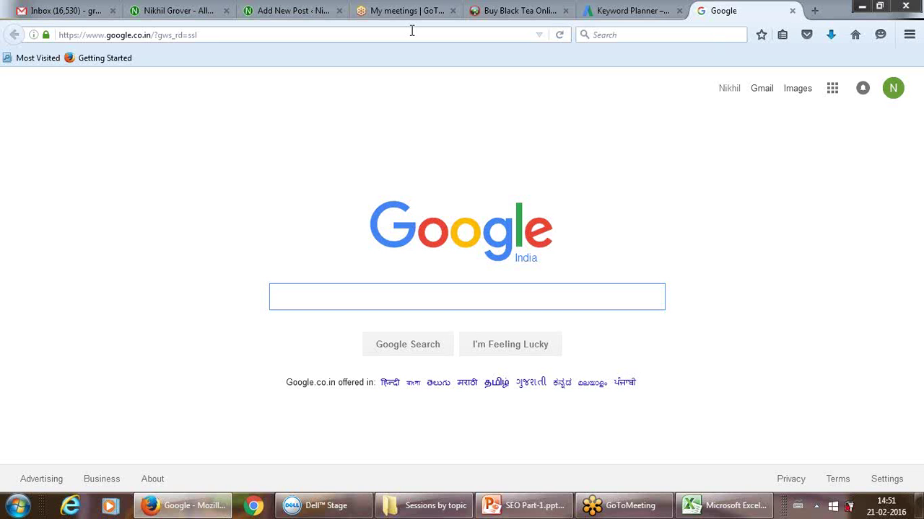
text(g)
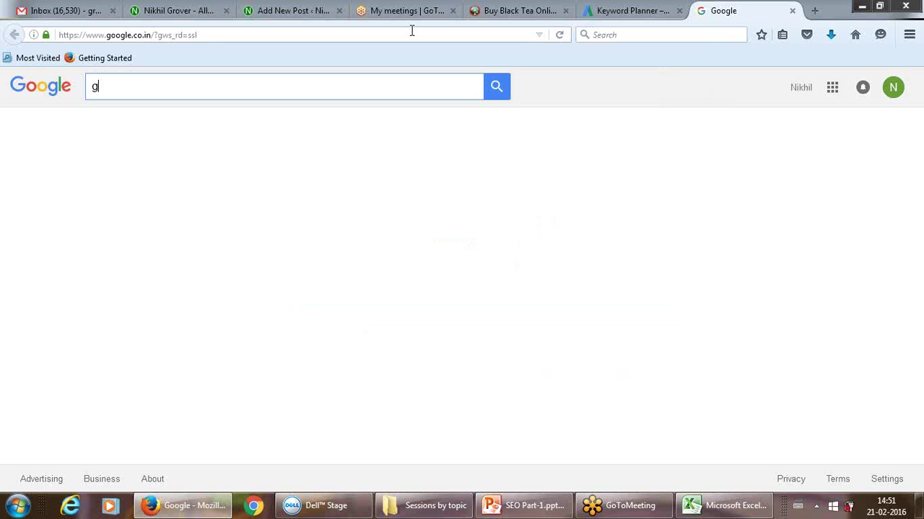
text(reen tea)
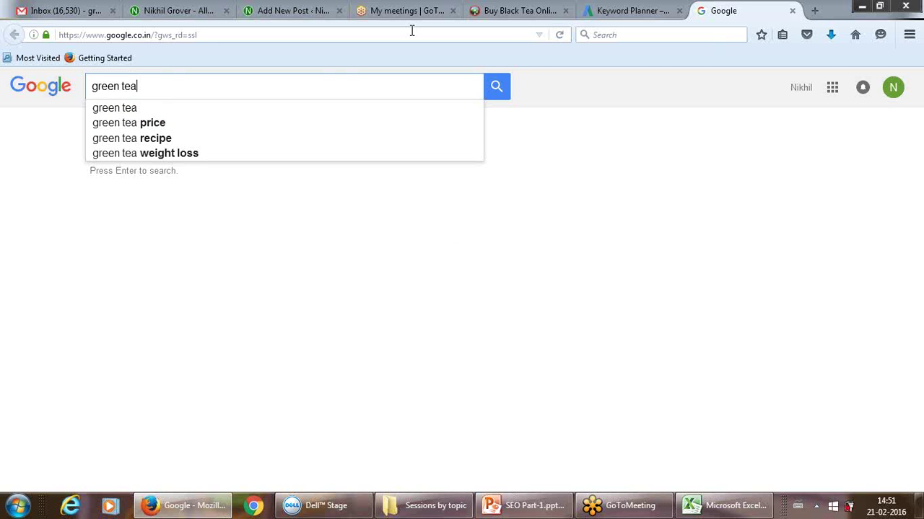
key(Down)
key(Down)
key(Down)
key(Down)
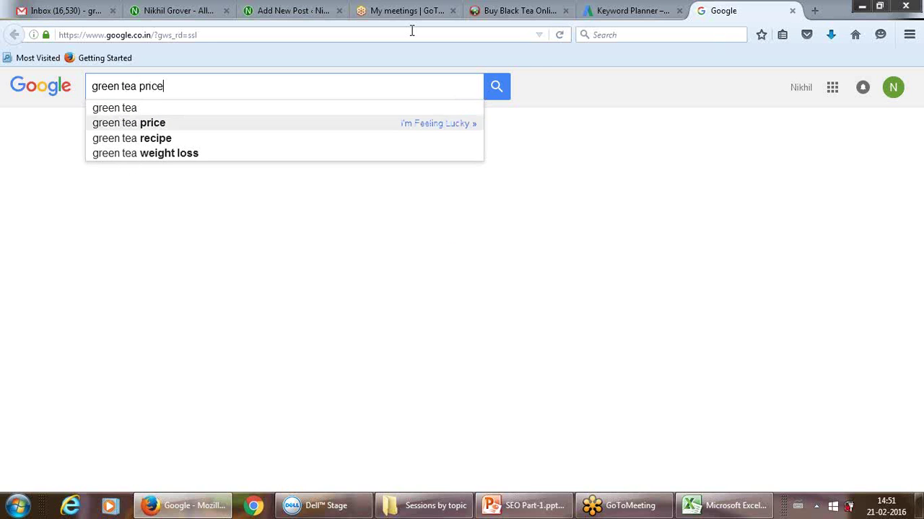
key(Up)
key(Up)
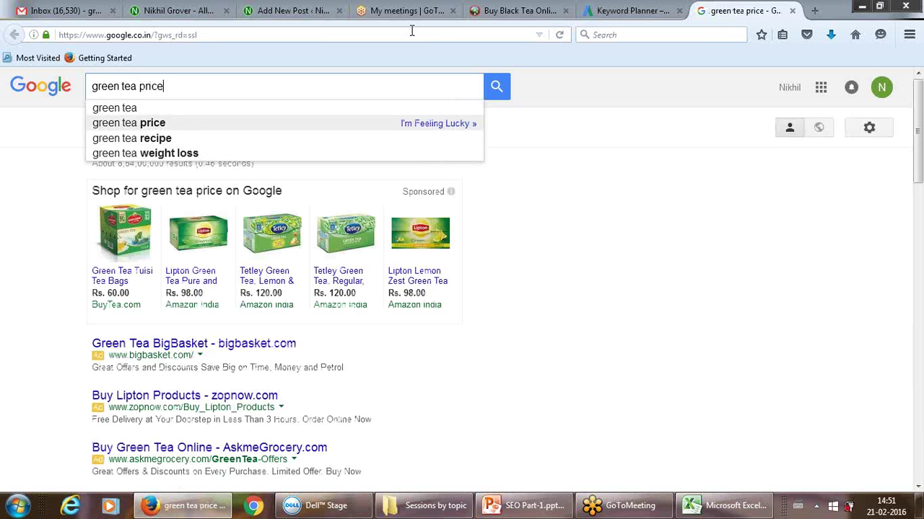
Search 'green tea price', scroll through the results, then return to the Black tea tab.
key(Return)
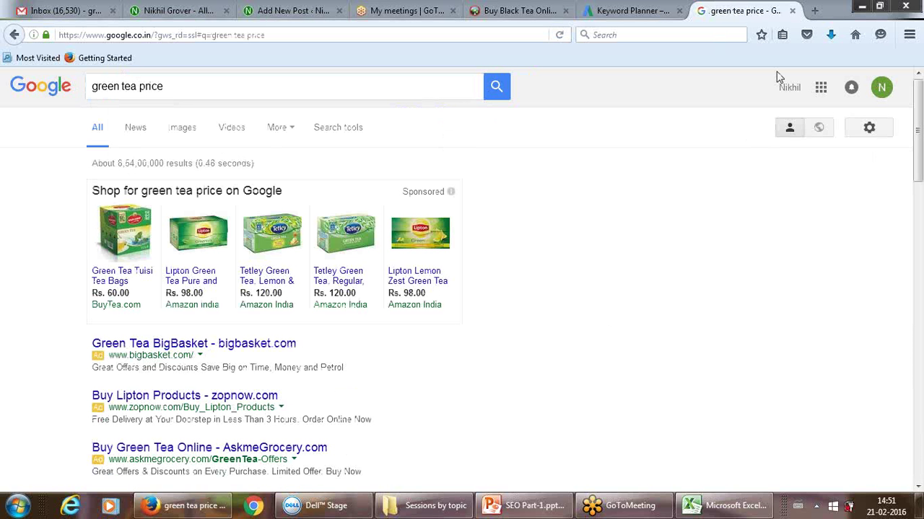
drag(917, 141, 921, 210)
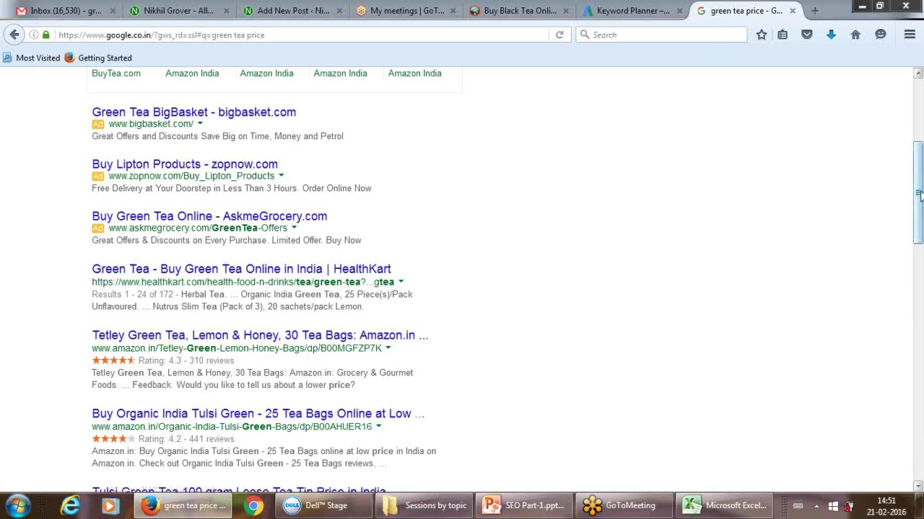
drag(917, 202, 915, 136)
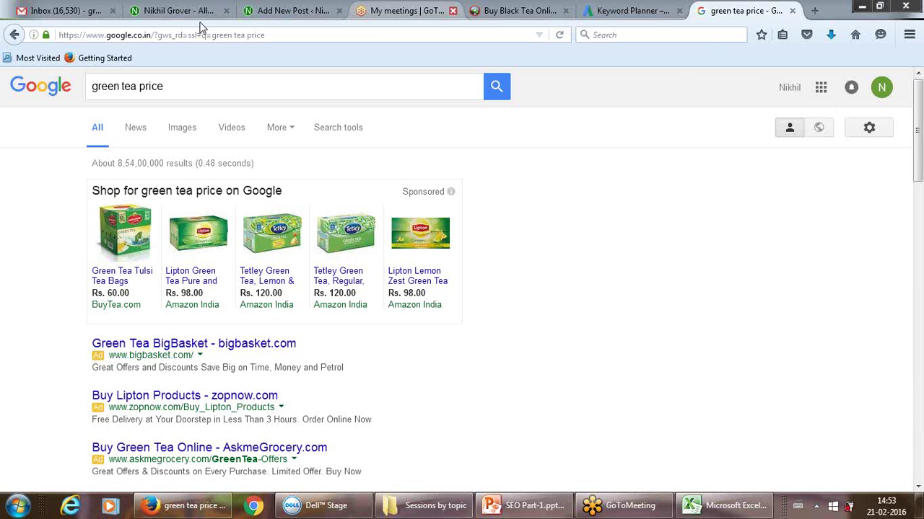
click(543, 6)
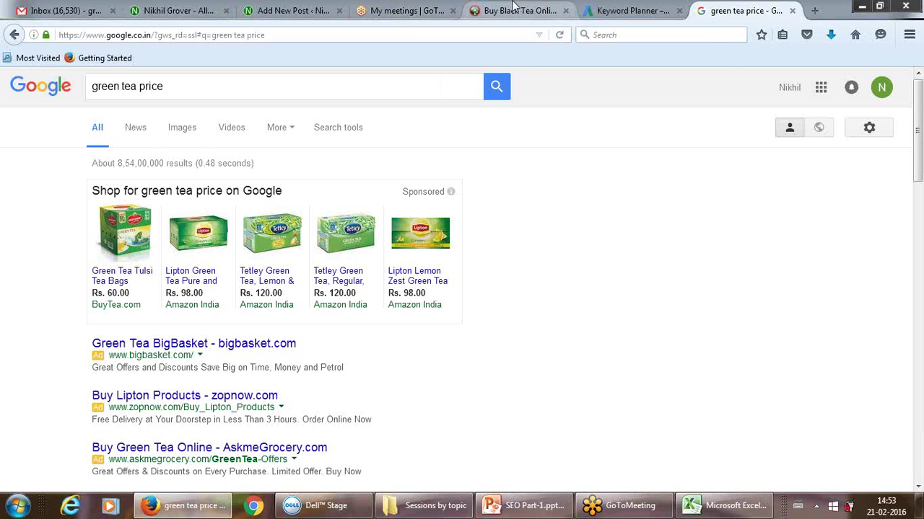
mouse_move(112, 247)
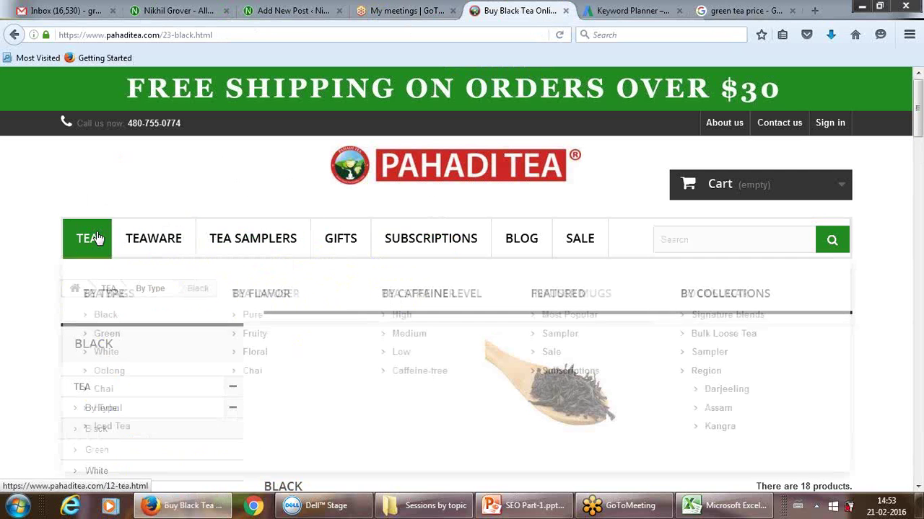
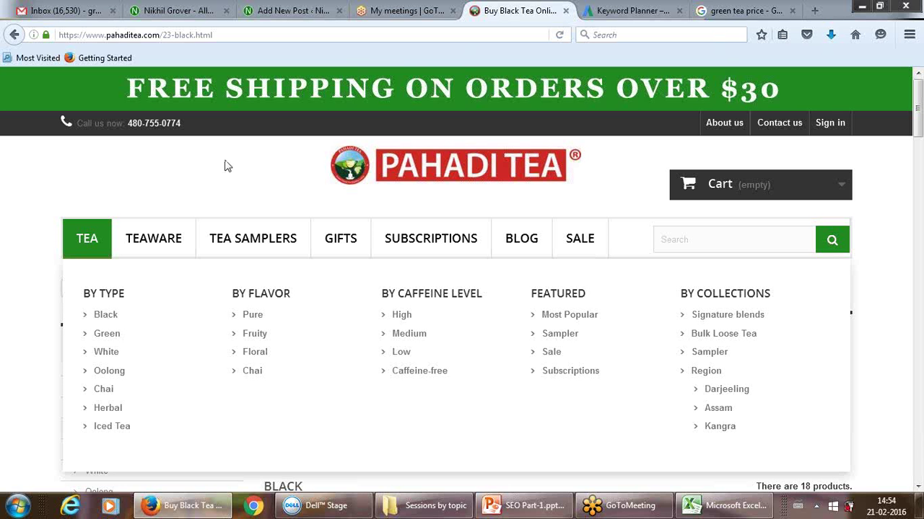
Switch from the Pahadi Tea Black category page to the Keyword Planner tab in Firefox.
click(603, 8)
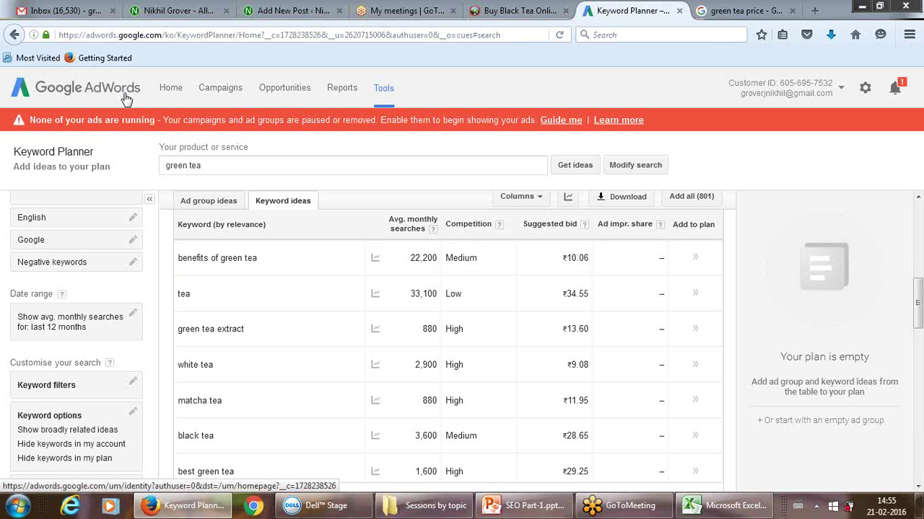
Start a new Keyword Planner search with 'green tea' as the product or service.
click(384, 91)
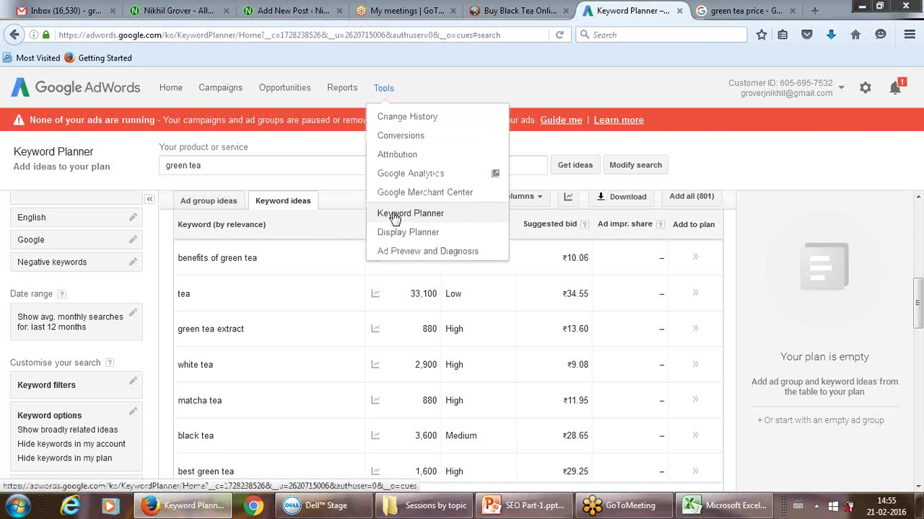
click(395, 214)
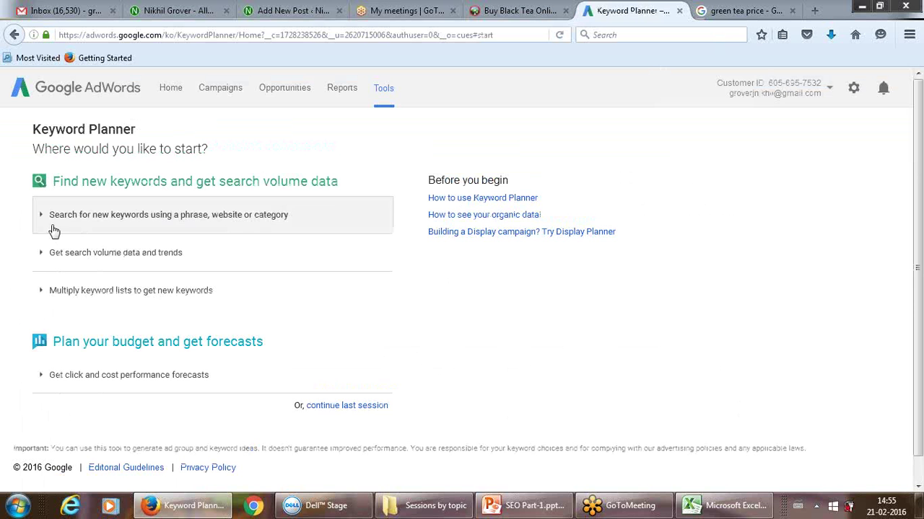
click(41, 219)
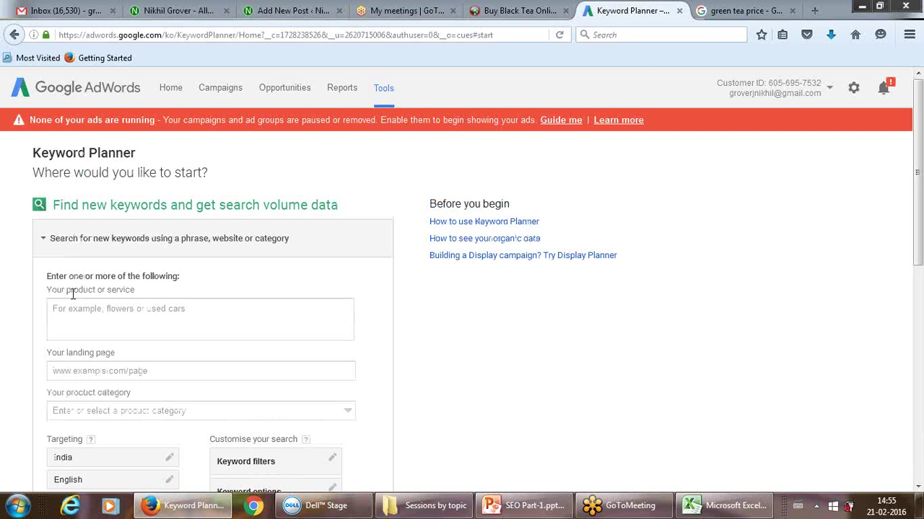
click(56, 306)
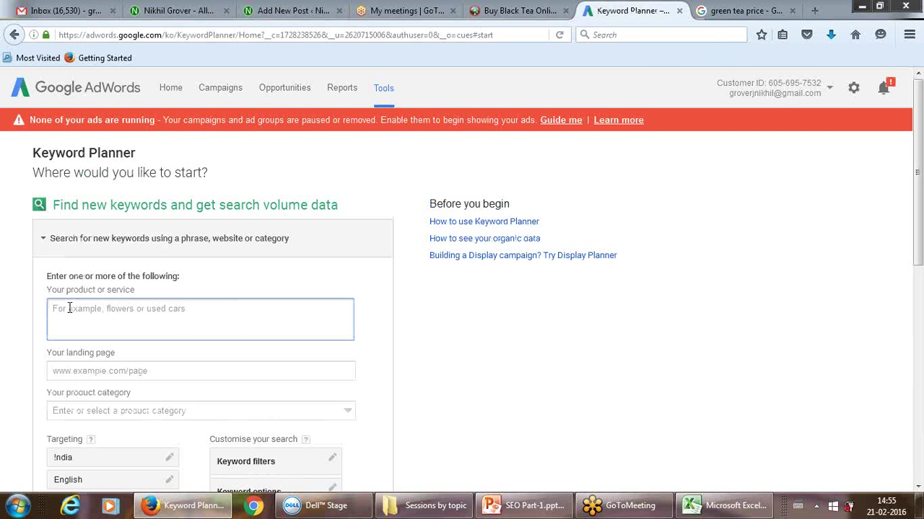
text(tea)
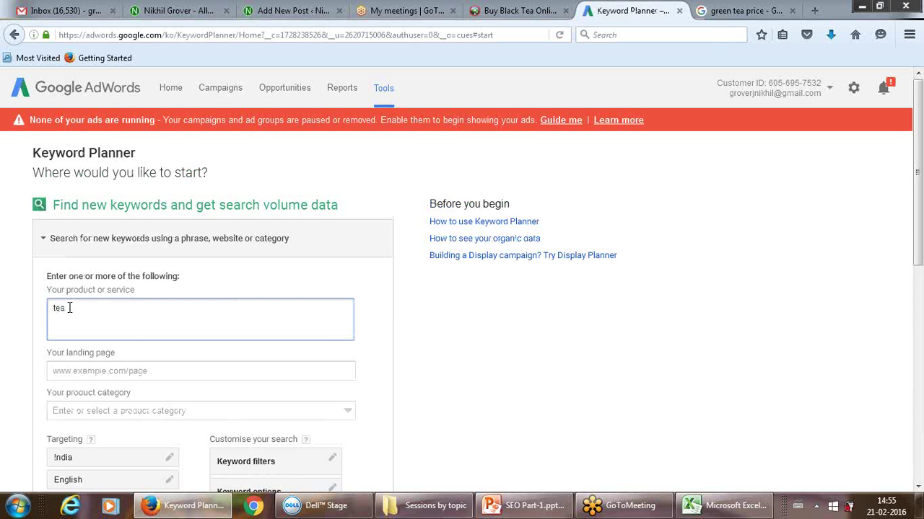
key(BackSpace)
key(BackSpace)
key(BackSpace)
text(green tea)
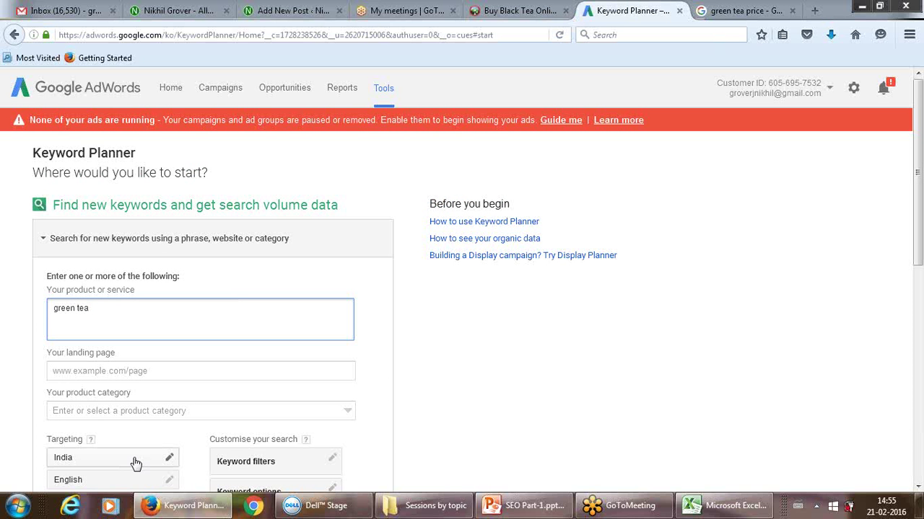
Set the location targeting to India and get keyword ideas for green tea.
click(169, 460)
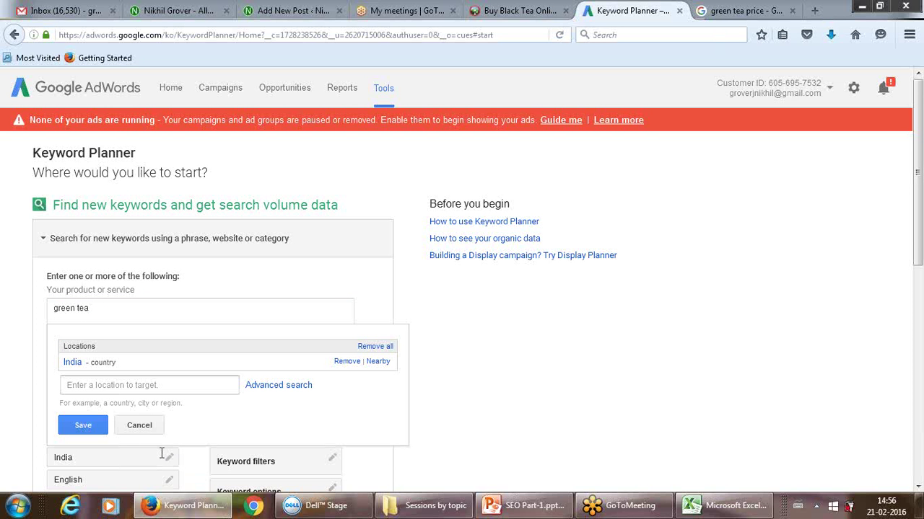
click(121, 390)
click(76, 427)
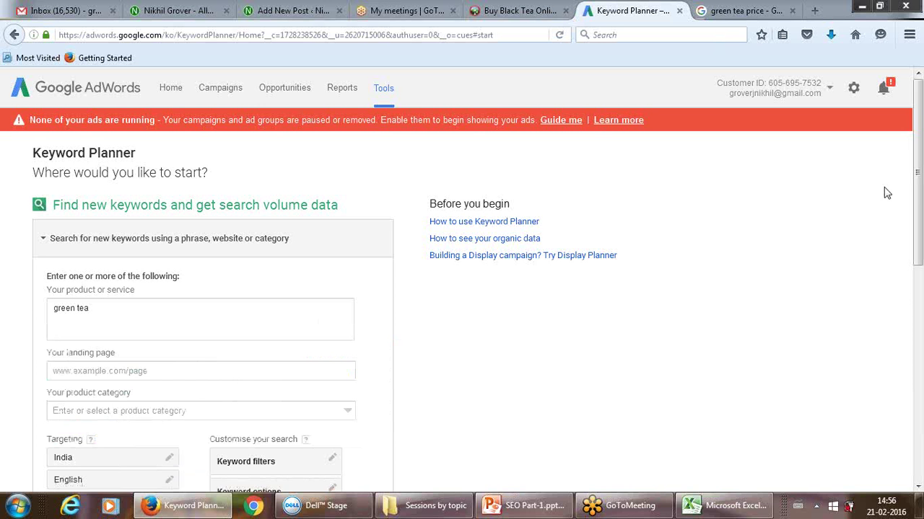
drag(919, 173, 919, 268)
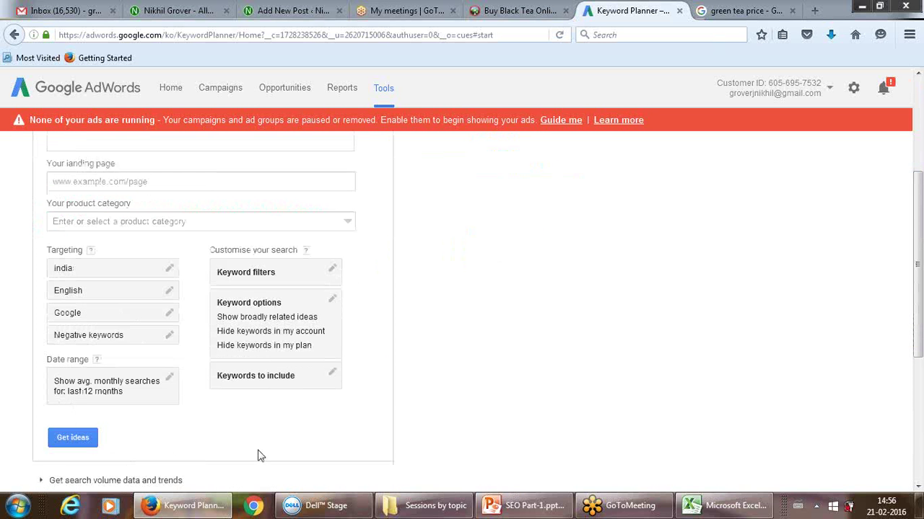
click(75, 438)
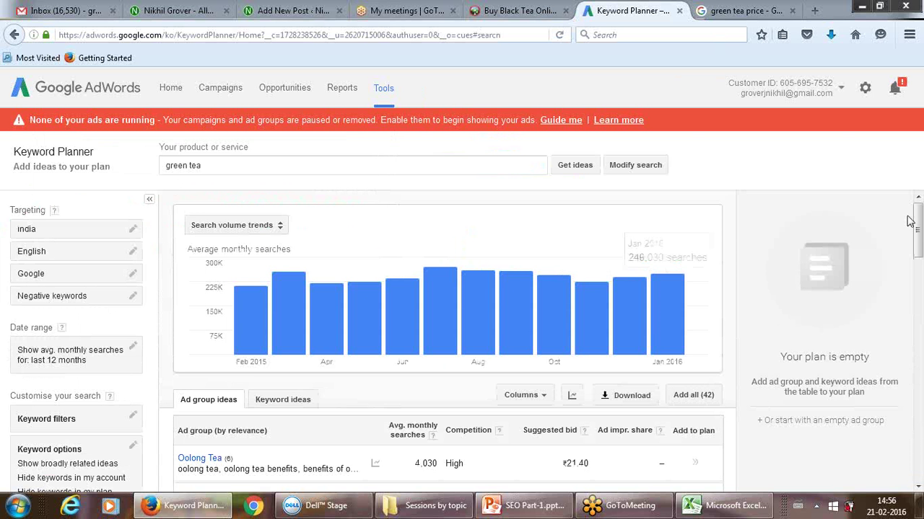
Review the individual green tea keyword ideas, then bring the Excel keyword spreadsheet forward.
mouse_move(919, 226)
mouse_down()
mouse_move(919, 266)
mouse_move(919, 237)
mouse_up()
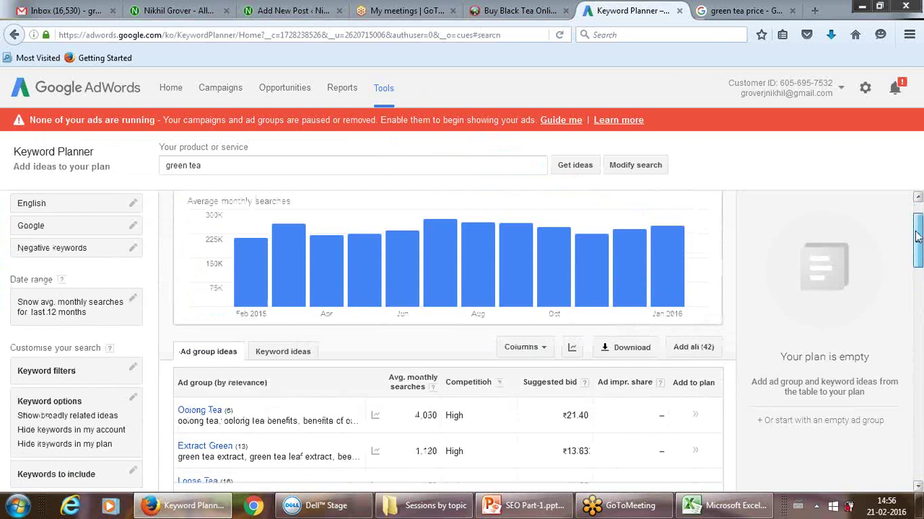
click(312, 351)
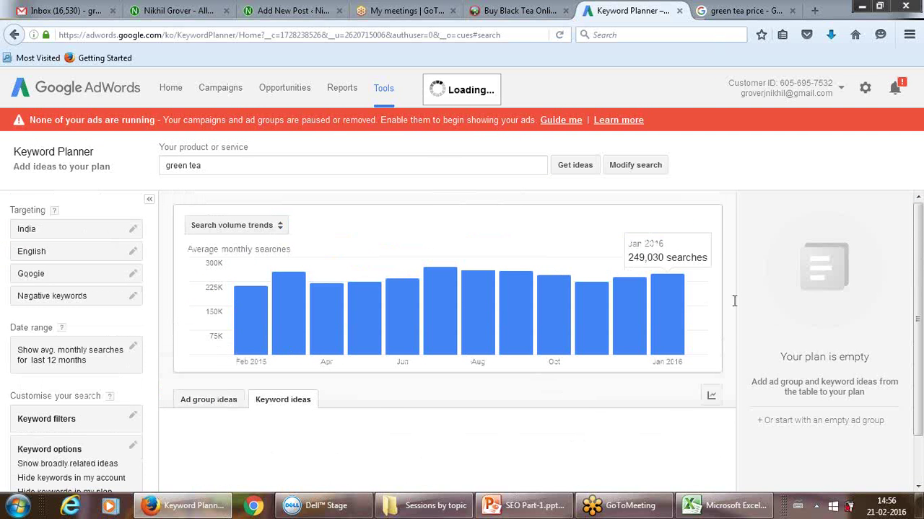
mouse_move(917, 326)
mouse_down()
mouse_move(917, 378)
mouse_move(917, 314)
mouse_up()
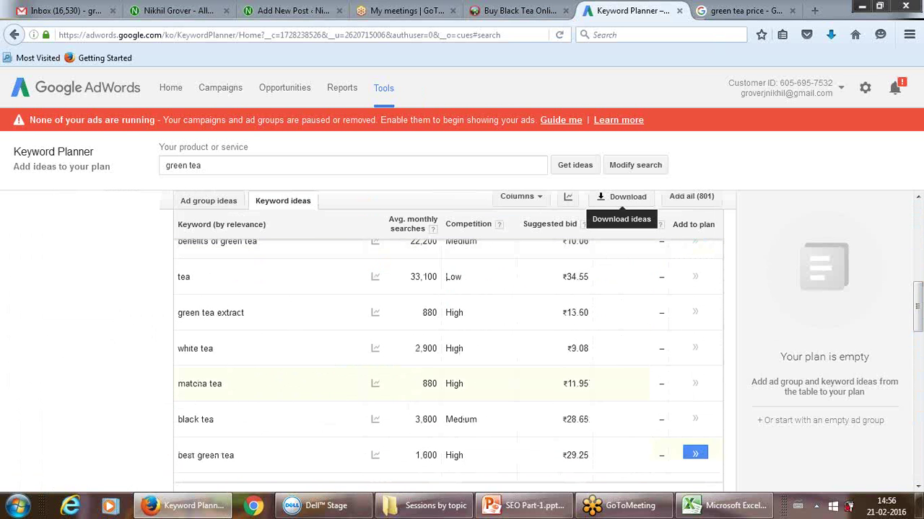
click(725, 506)
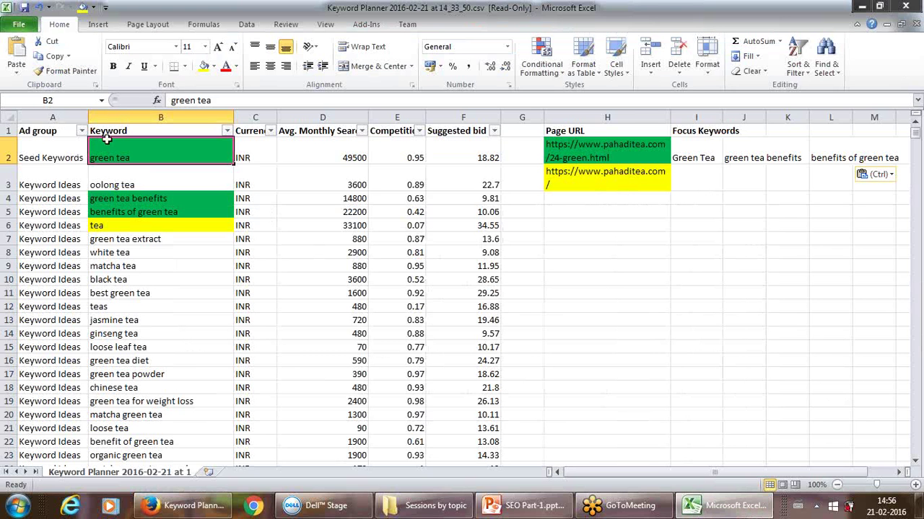
Inspect cells H2 and E8, select columns H to K, then bring the SEO Part-1 deck forward.
click(591, 148)
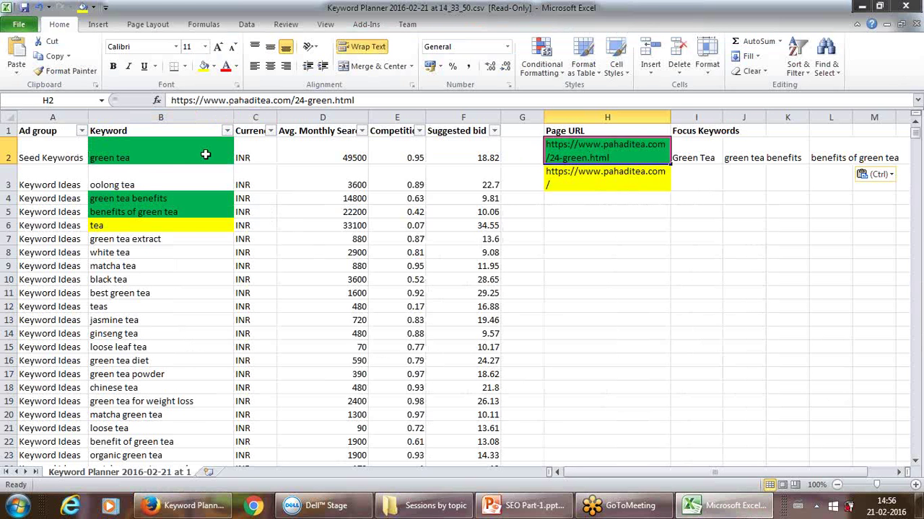
click(371, 251)
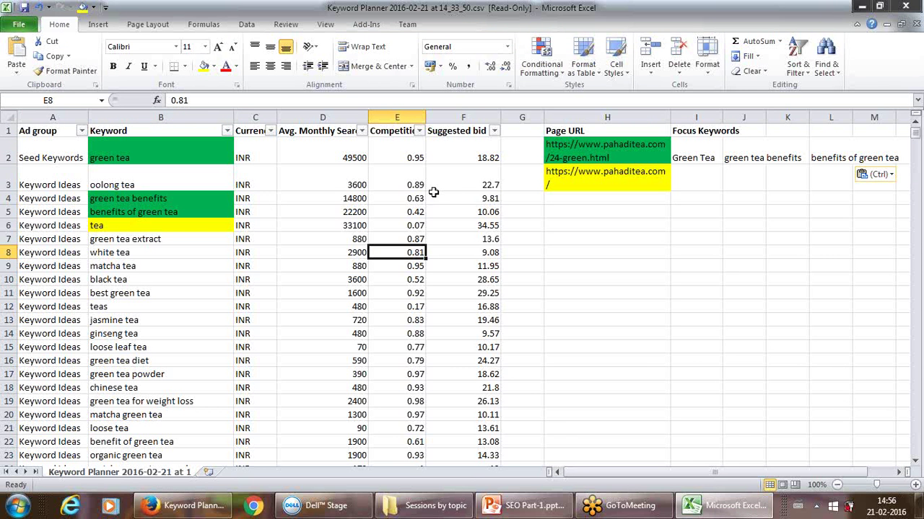
click(577, 113)
key(shift+Right)
key(shift+Right)
key(shift+Right)
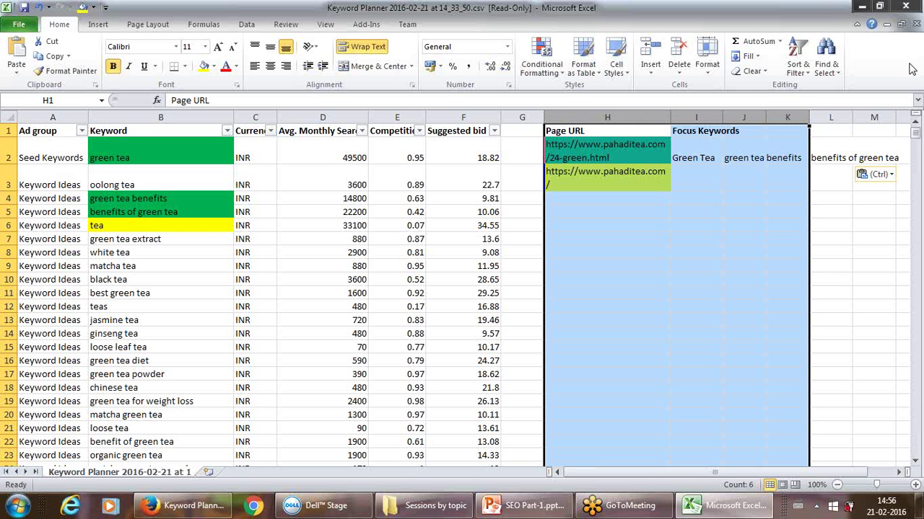
key(Escape)
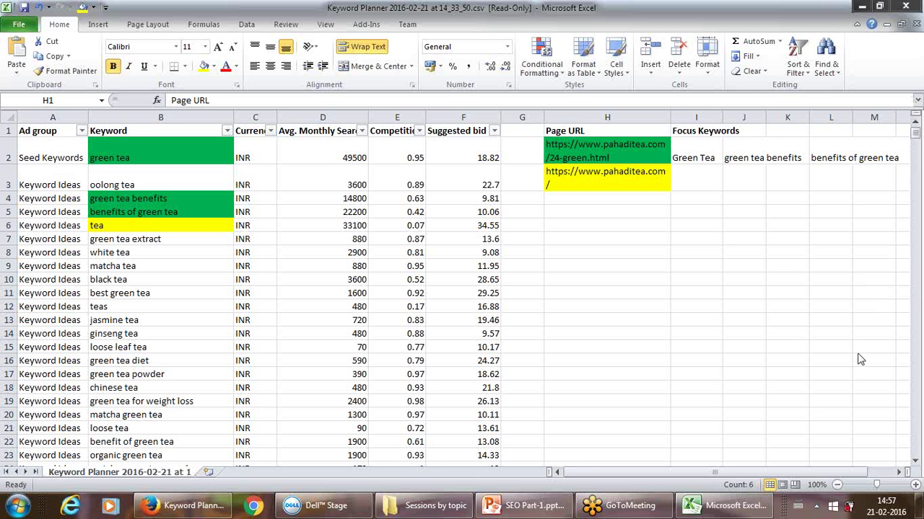
key(ctrl+v)
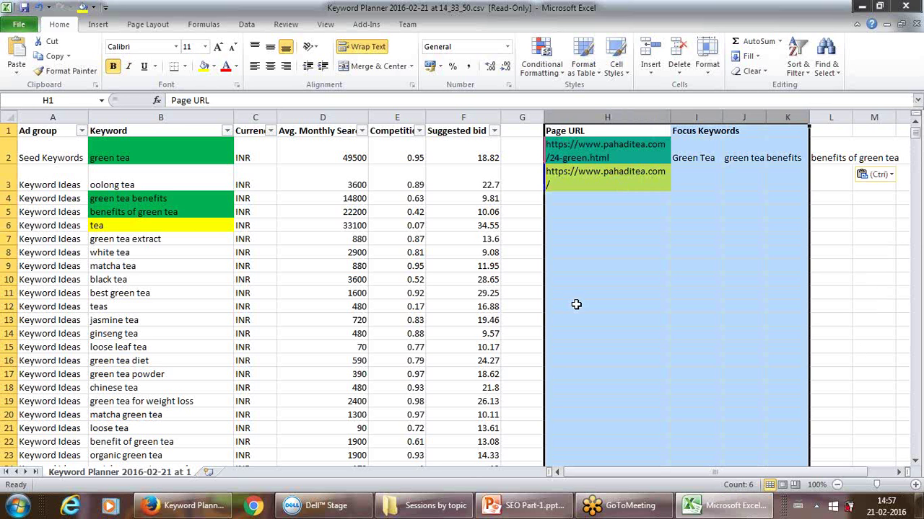
click(520, 509)
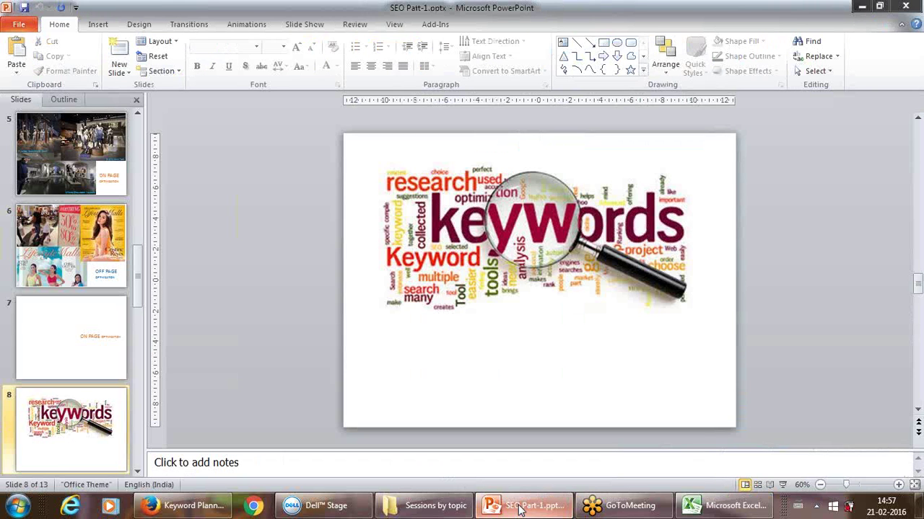
Scroll to slide 9 on meta, alt and heading tags, then return to Keyword Planner.
scroll(79, 437, down, 4)
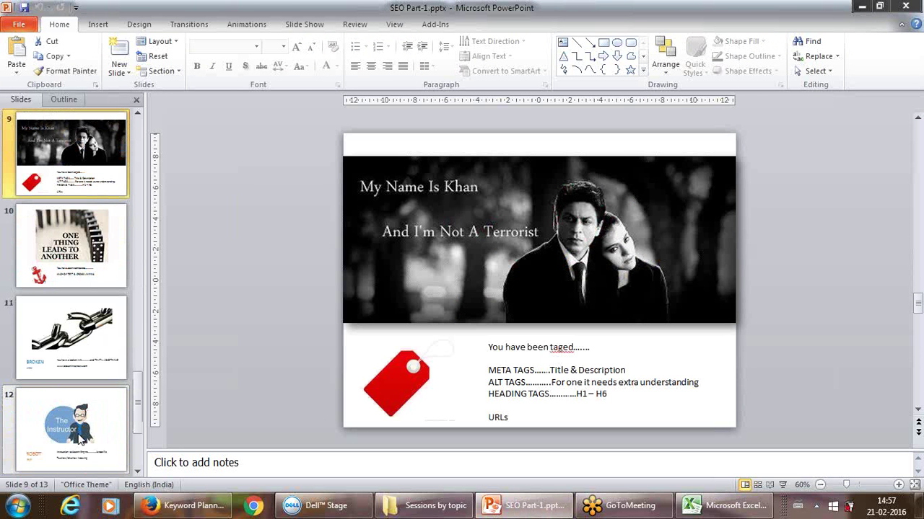
click(189, 505)
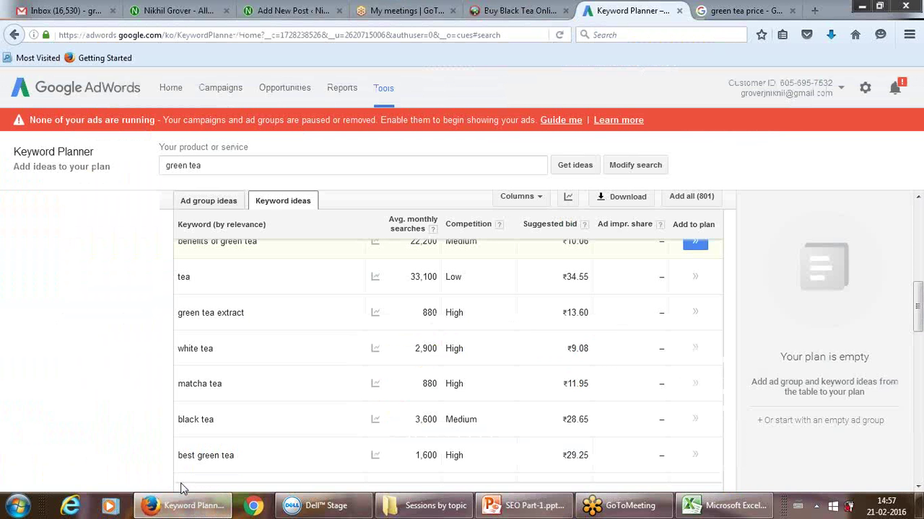
Abandon the unsaved new post draft and go to the All Posts list.
click(269, 16)
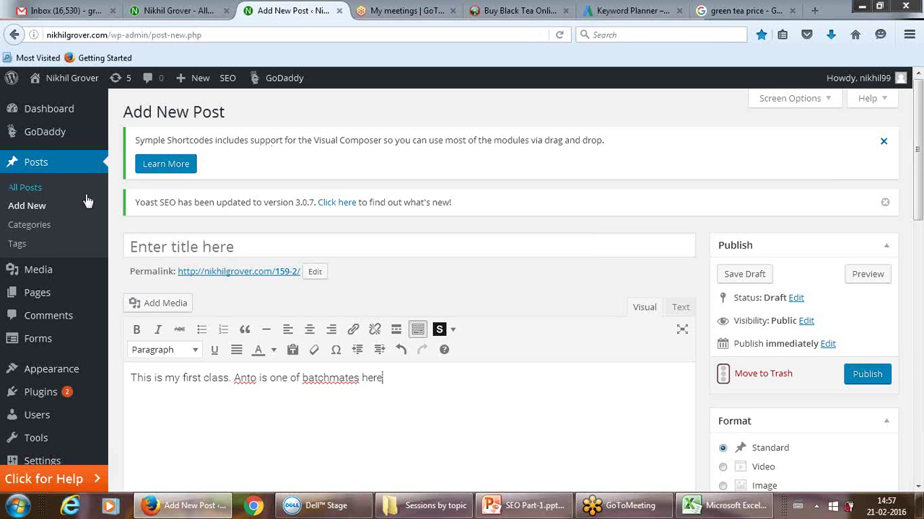
click(37, 162)
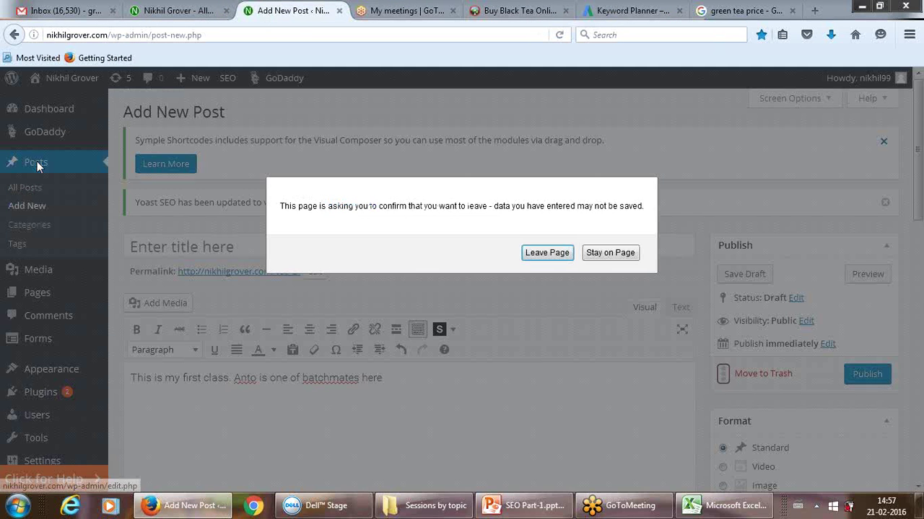
click(548, 254)
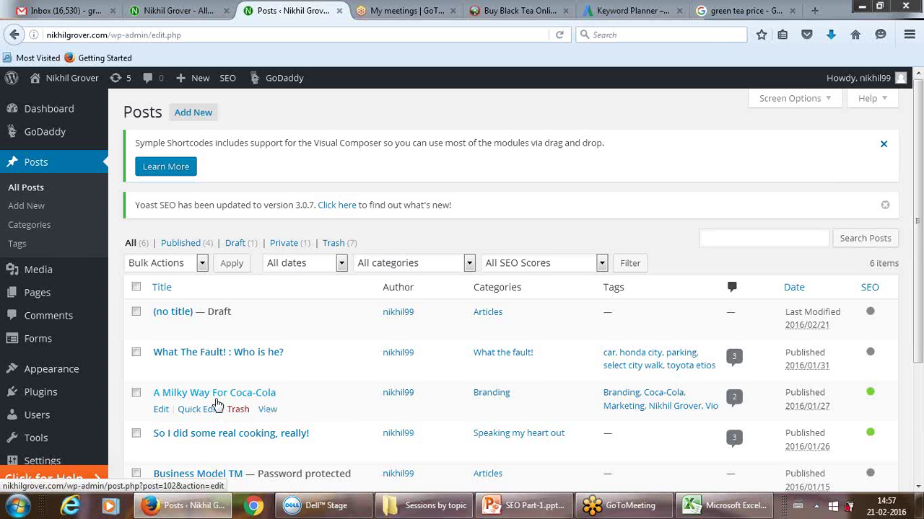
Open 'A Milky Way For Coca-Cola' for editing, scroll it, then switch to the homepage tab.
click(215, 397)
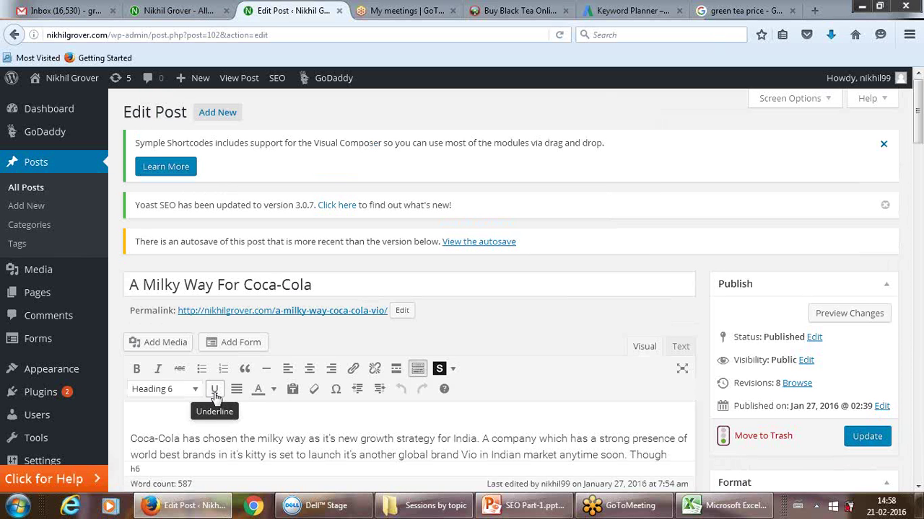
scroll(215, 396, down, 2)
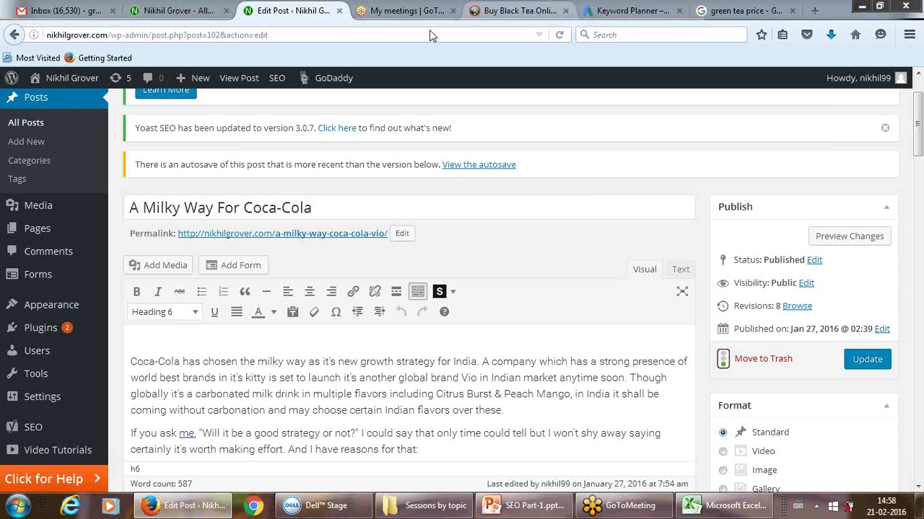
click(202, 10)
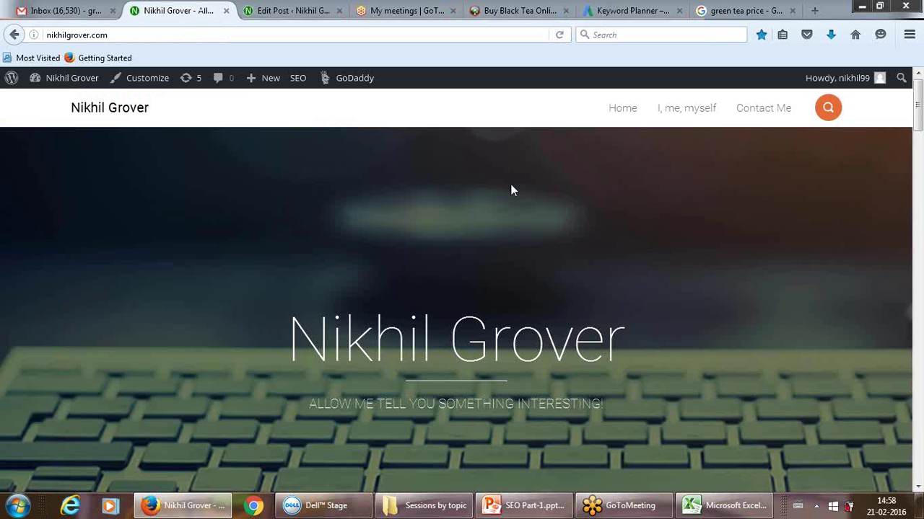
Scroll the public homepage briefly, then return to the Coca-Cola post editor tab.
mouse_move(918, 132)
mouse_down()
mouse_move(920, 229)
mouse_move(919, 122)
mouse_up()
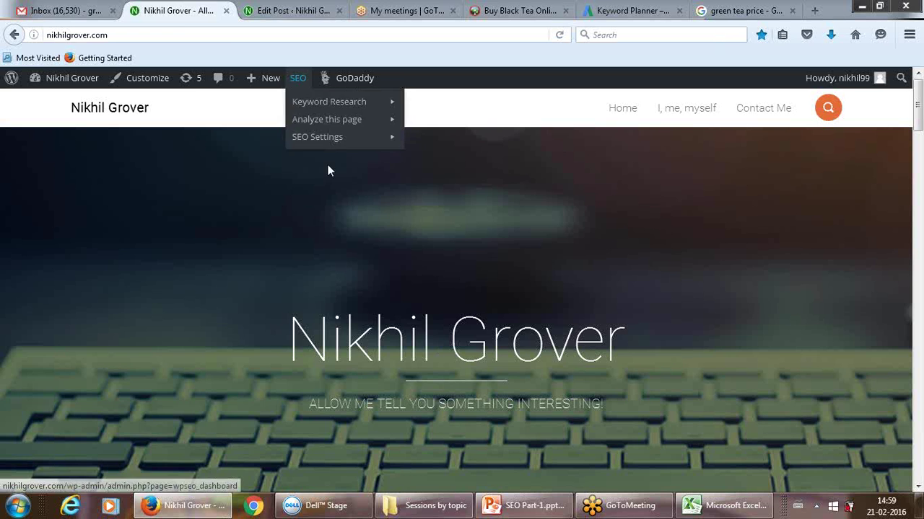
click(276, 8)
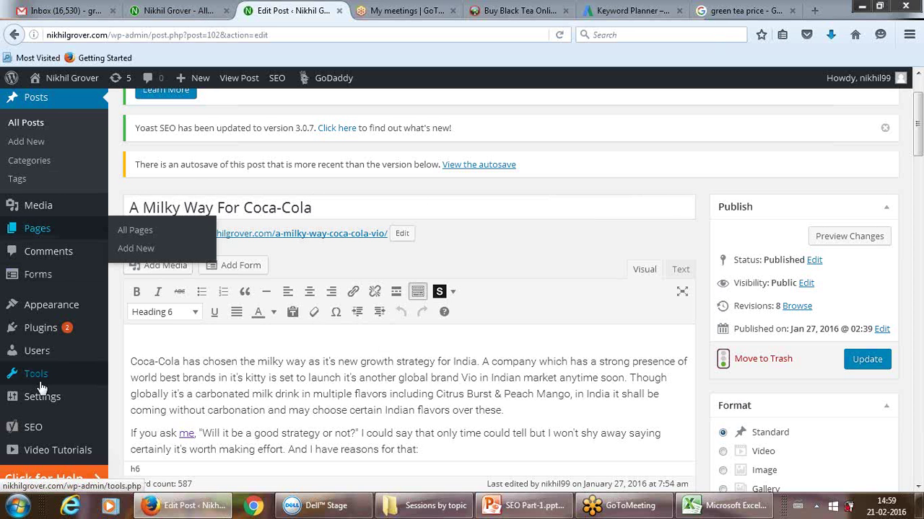
Scroll through the Coca-Cola post editor, then open Plugins from the admin sidebar.
mouse_move(30, 235)
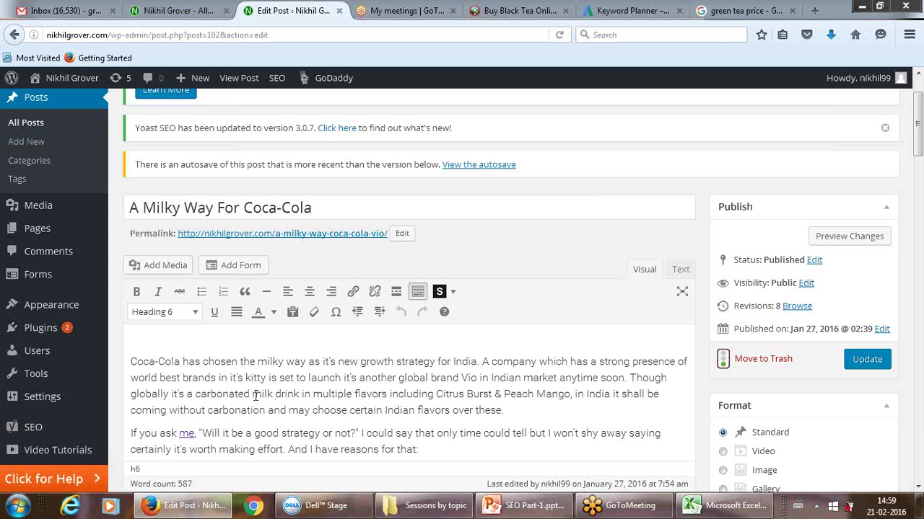
mouse_move(44, 306)
scroll(179, 370, down, 3)
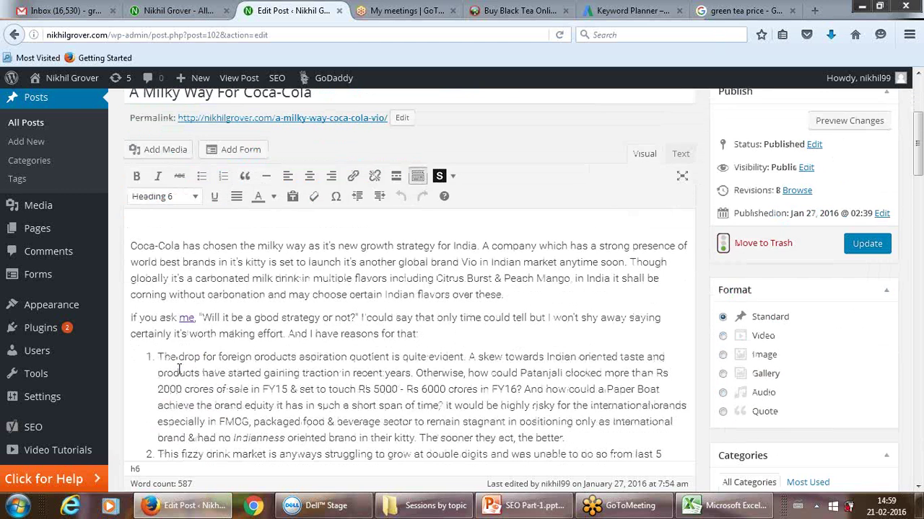
scroll(179, 369, up, 3)
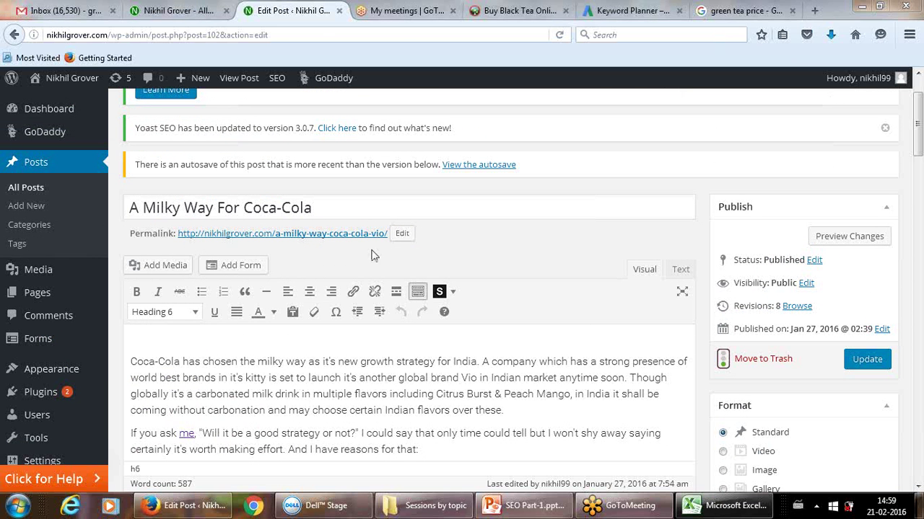
drag(920, 148, 899, 259)
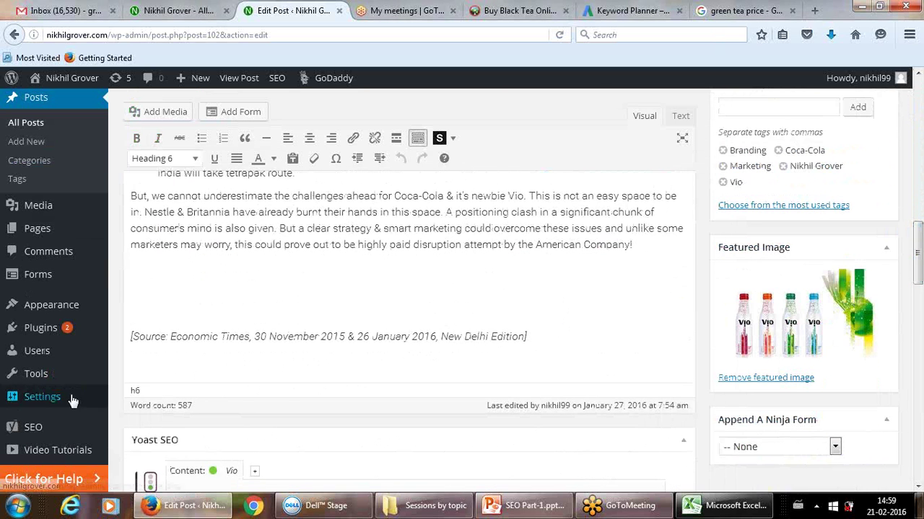
mouse_move(52, 331)
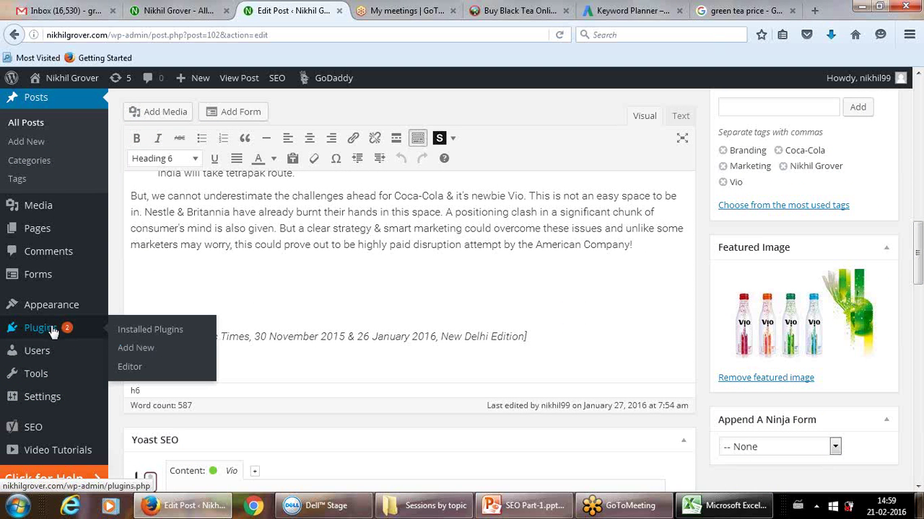
click(45, 331)
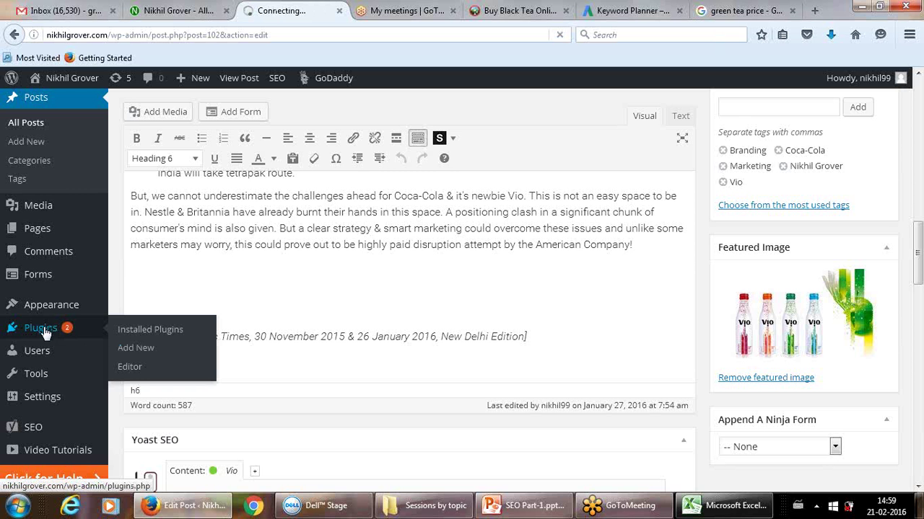
Search Add Plugins for 'wordpress seo by yoast'.
click(132, 349)
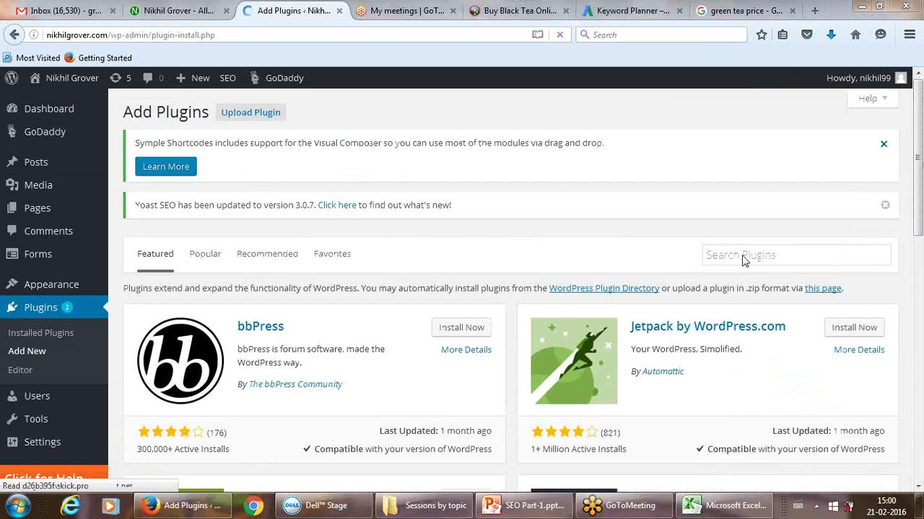
click(725, 255)
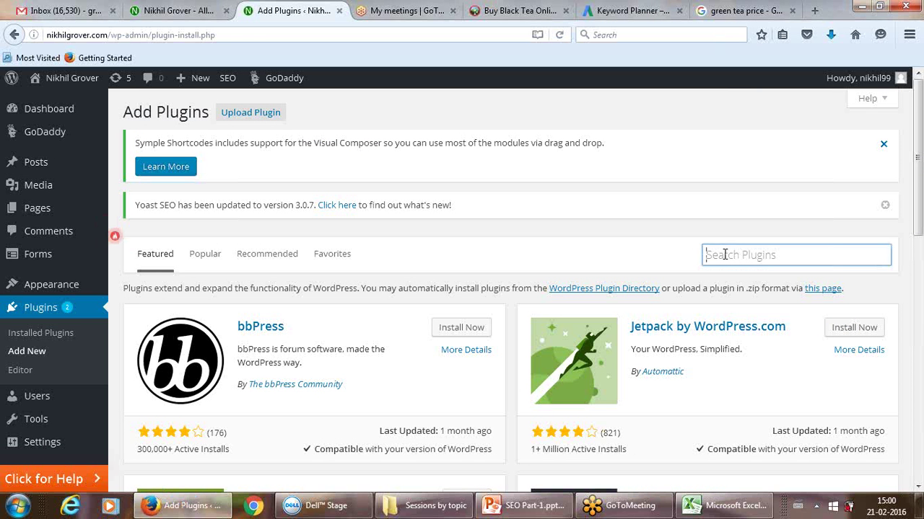
text(yo)
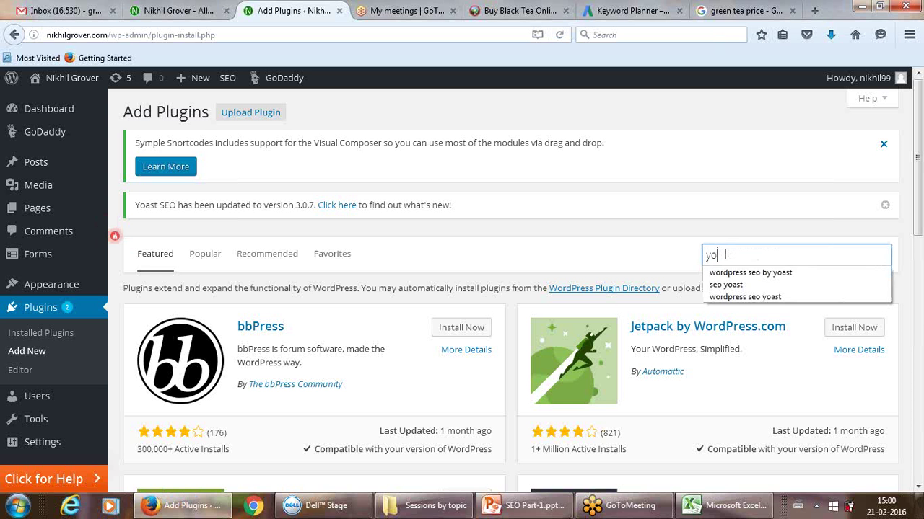
text(eas)
key(Down)
key(Return)
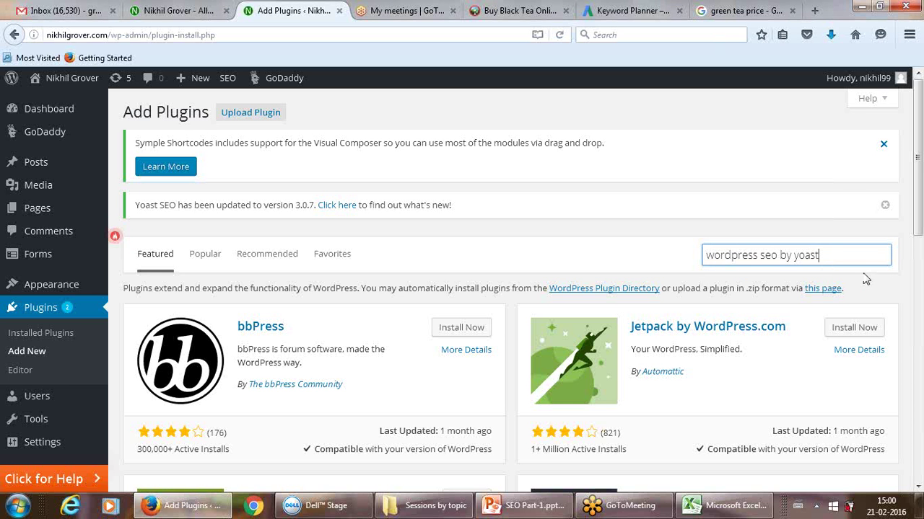
key(Return)
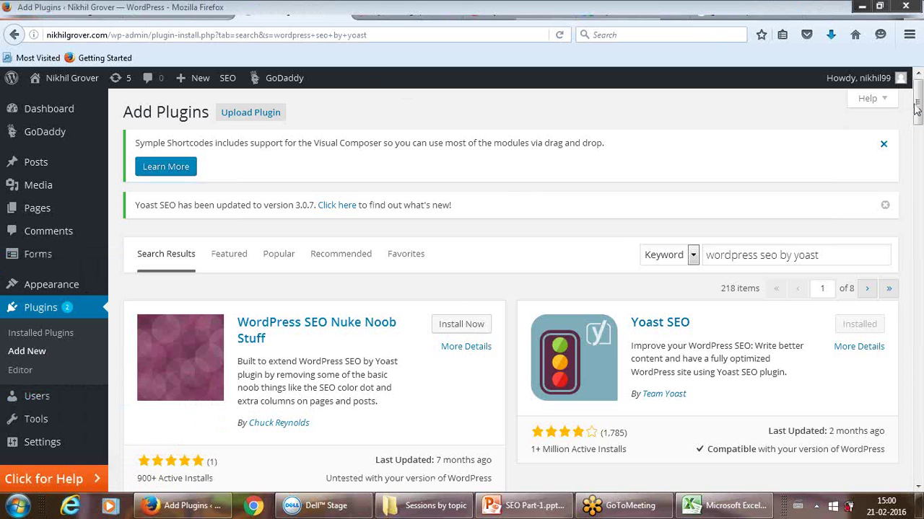
Scroll the 218 results, confirming Yoast SEO is already installed.
drag(918, 110, 917, 141)
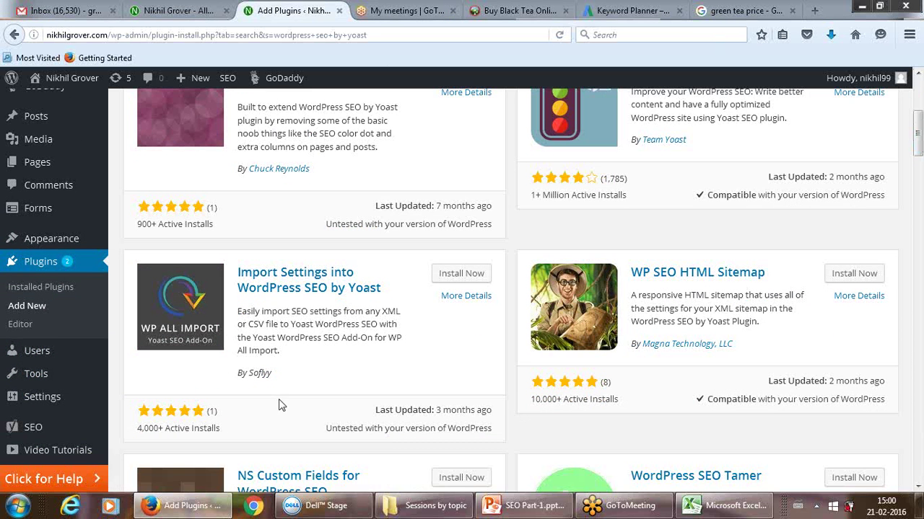
mouse_move(41, 429)
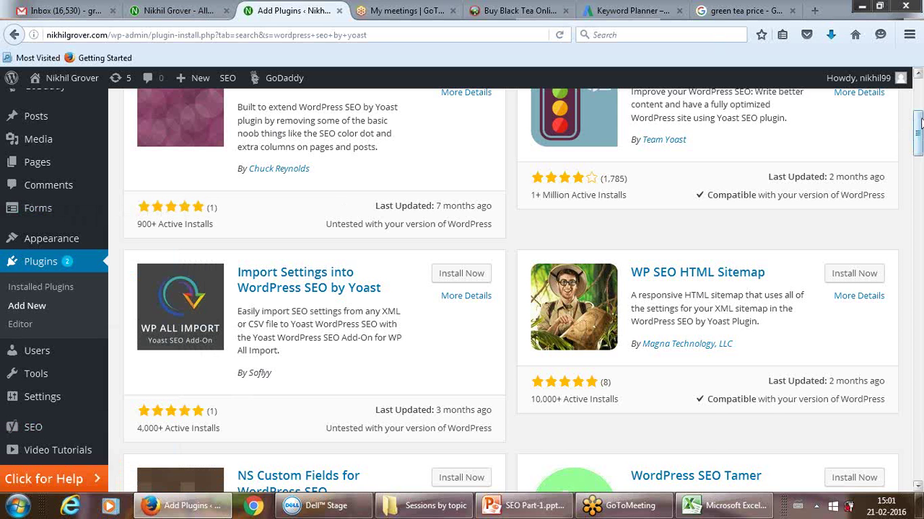
drag(919, 123, 919, 84)
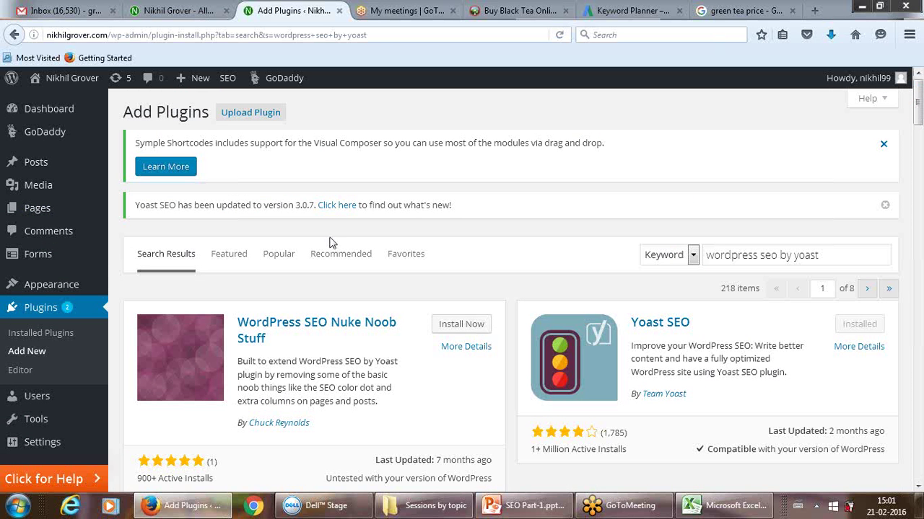
mouse_move(41, 208)
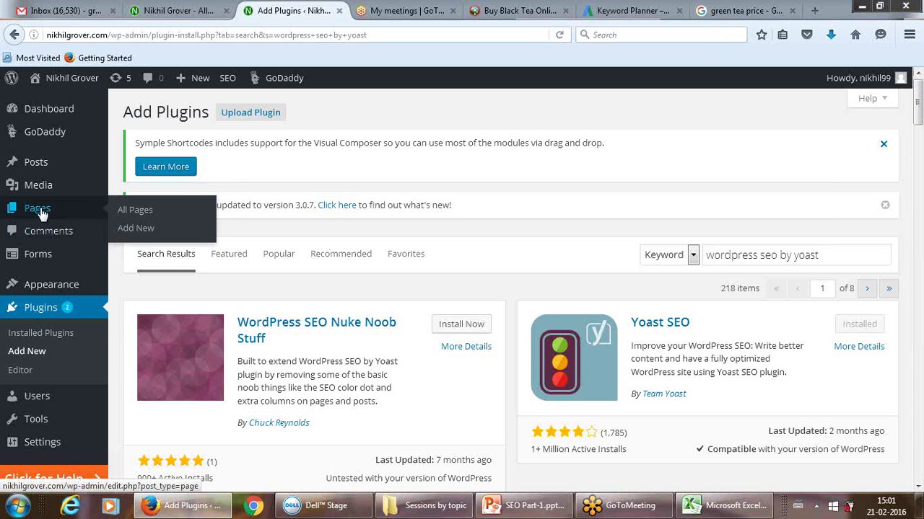
Edit the 'I, me, myself' page, review its Yoast SEO box, then bring the SEO Part-1 deck forward.
click(124, 214)
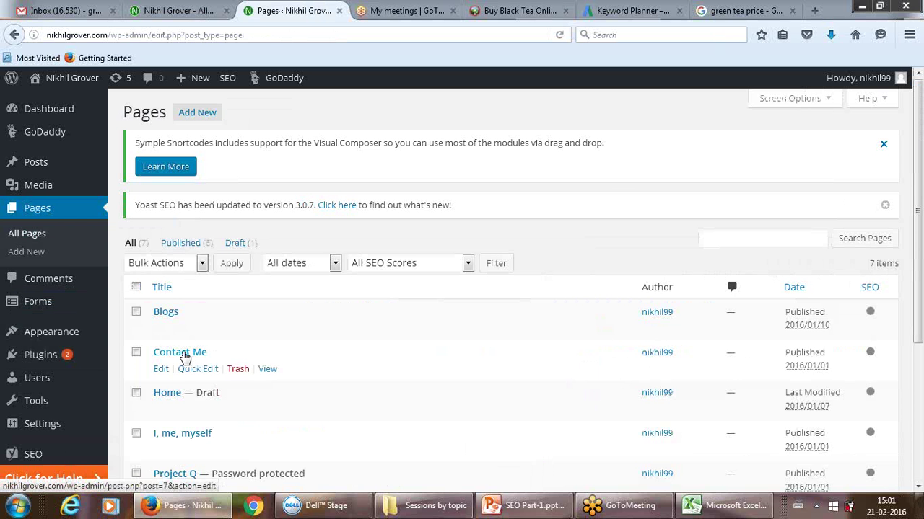
click(180, 435)
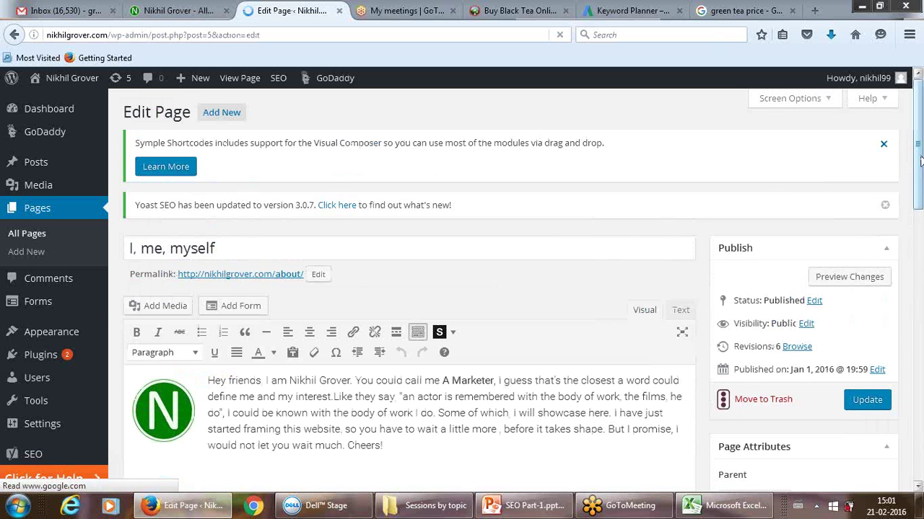
scroll(919, 187, down, 1)
drag(920, 186, 919, 296)
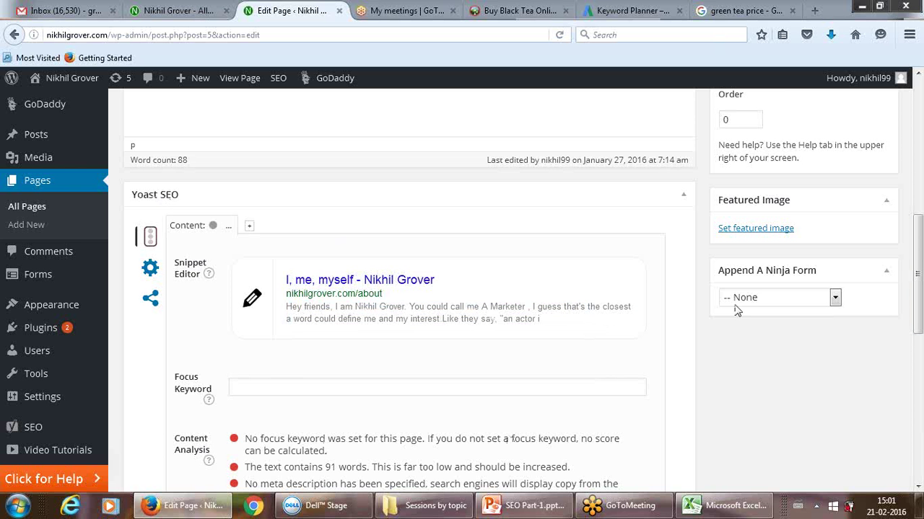
drag(919, 249, 919, 209)
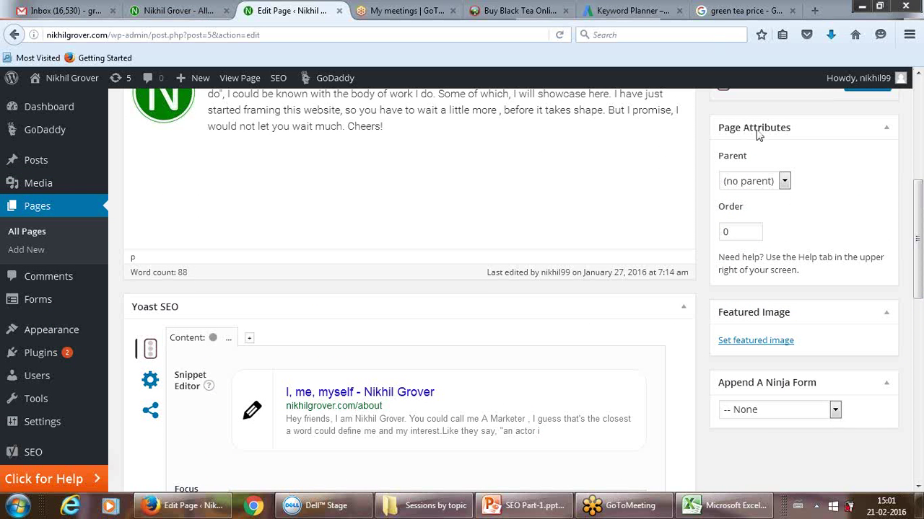
drag(920, 202, 920, 252)
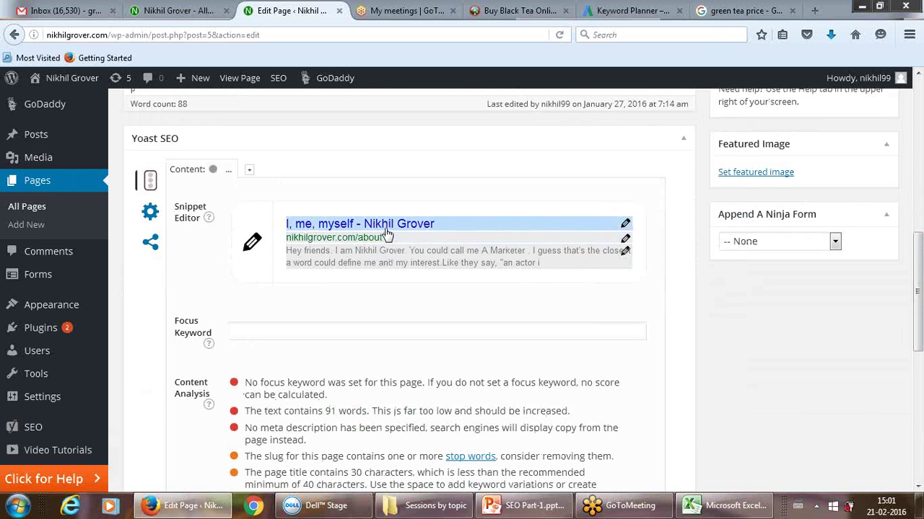
click(516, 508)
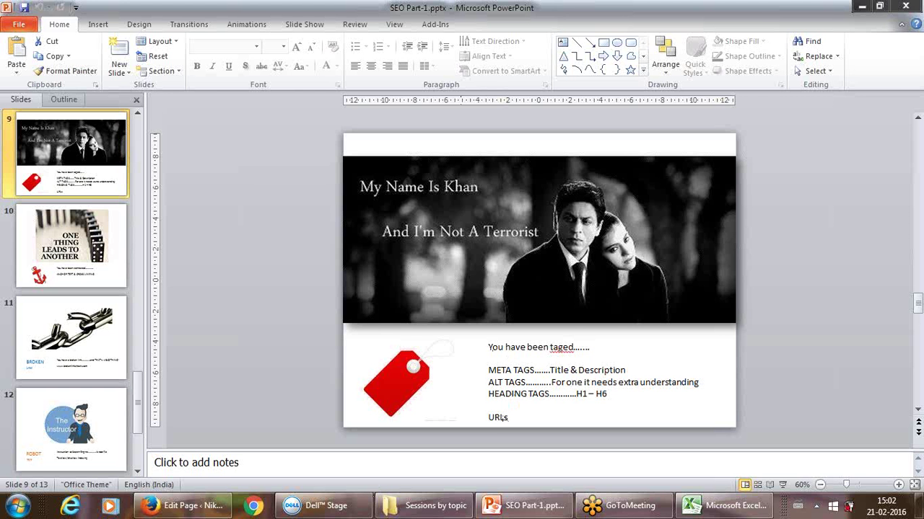
Back in Firefox, study the HealthKart snippet in the green tea price search results.
click(204, 514)
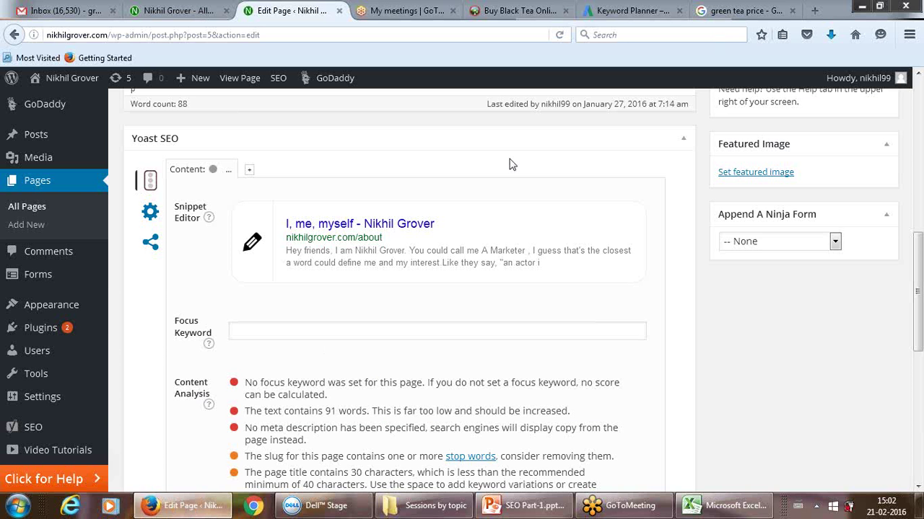
click(746, 13)
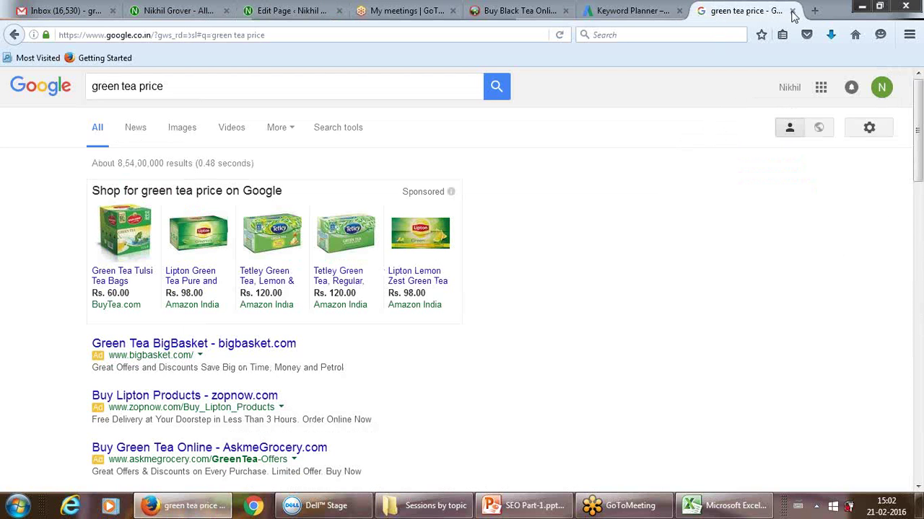
click(814, 10)
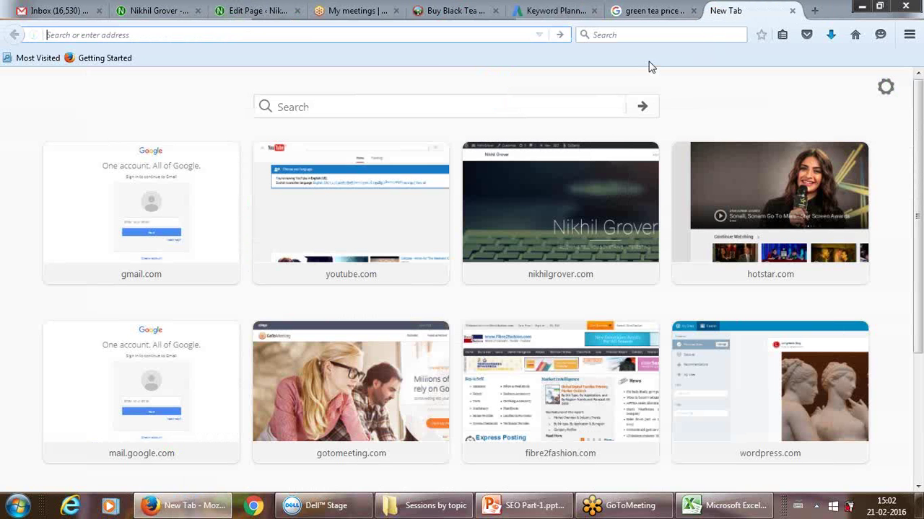
click(658, 9)
drag(919, 101, 919, 167)
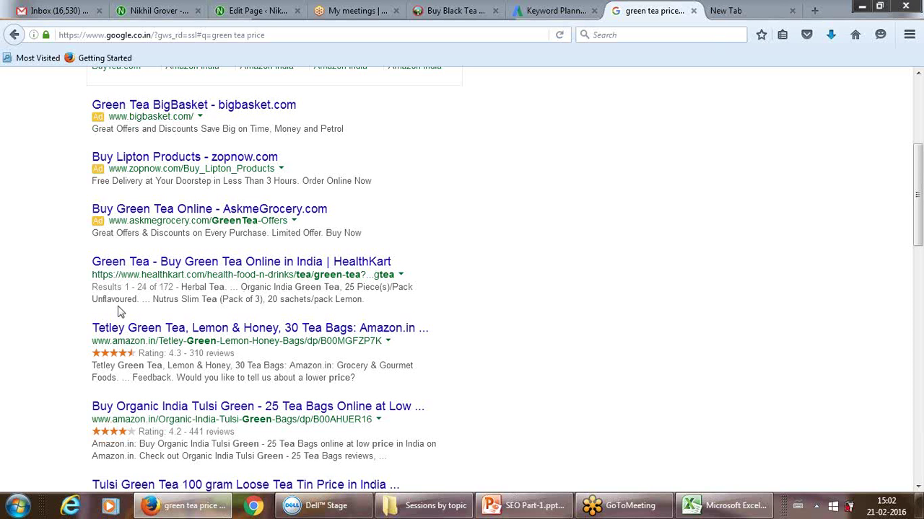
mouse_move(180, 287)
mouse_down()
mouse_move(313, 323)
mouse_move(375, 307)
mouse_up()
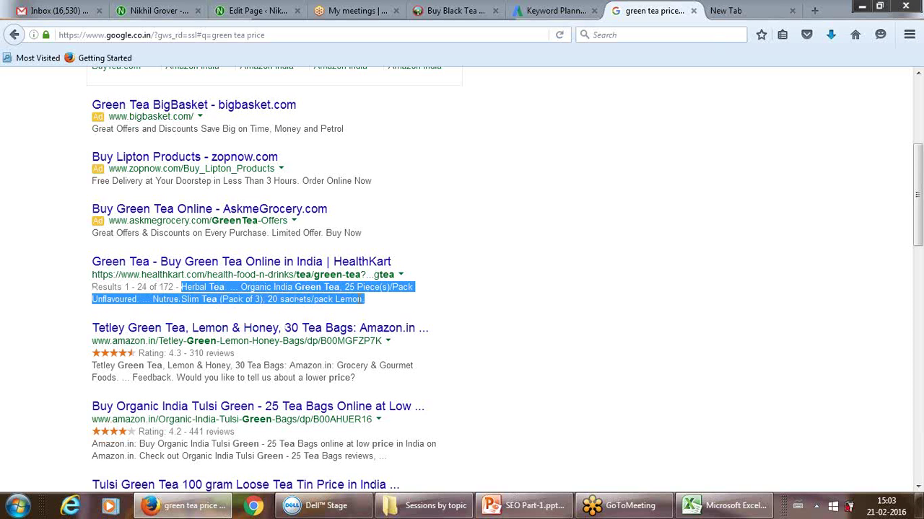
click(314, 269)
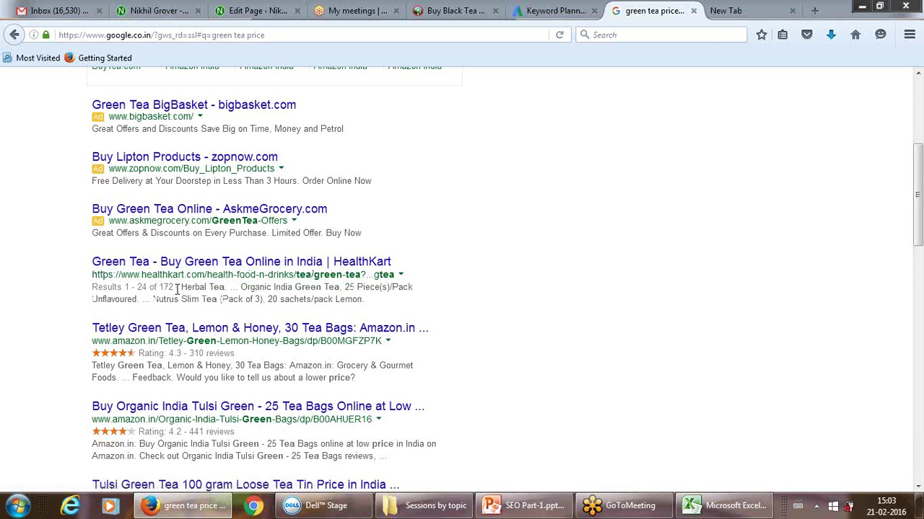
mouse_move(181, 289)
mouse_down()
mouse_move(339, 317)
mouse_move(351, 329)
mouse_move(370, 306)
mouse_up()
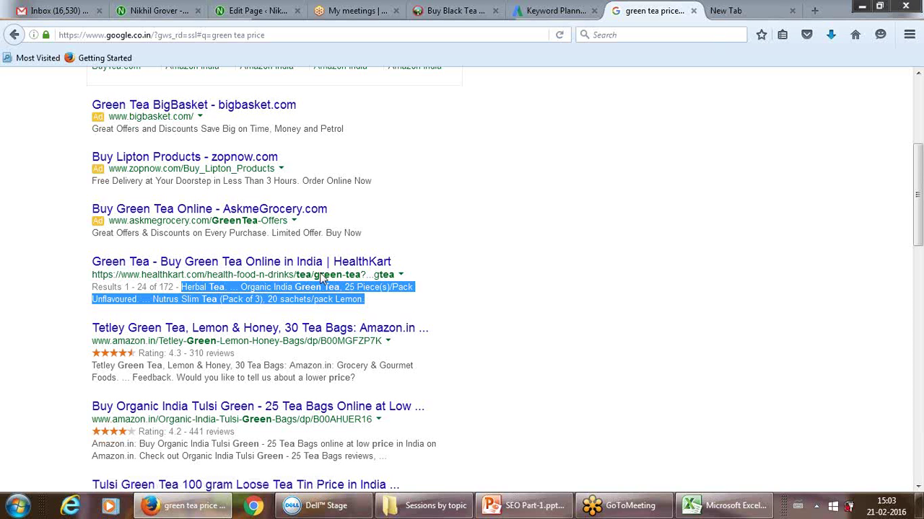
Glance at the SEO slides, then return to the 'I, me, myself' WordPress editor tab.
click(216, 508)
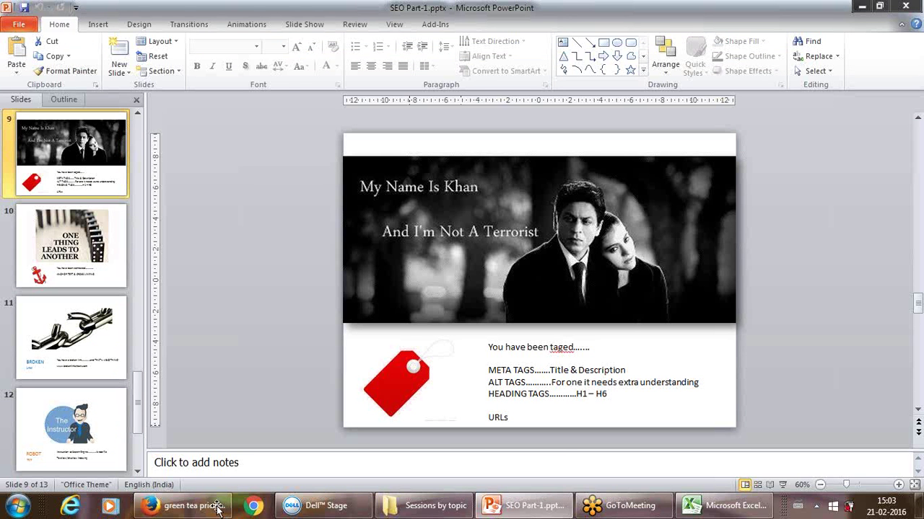
mouse_move(547, 515)
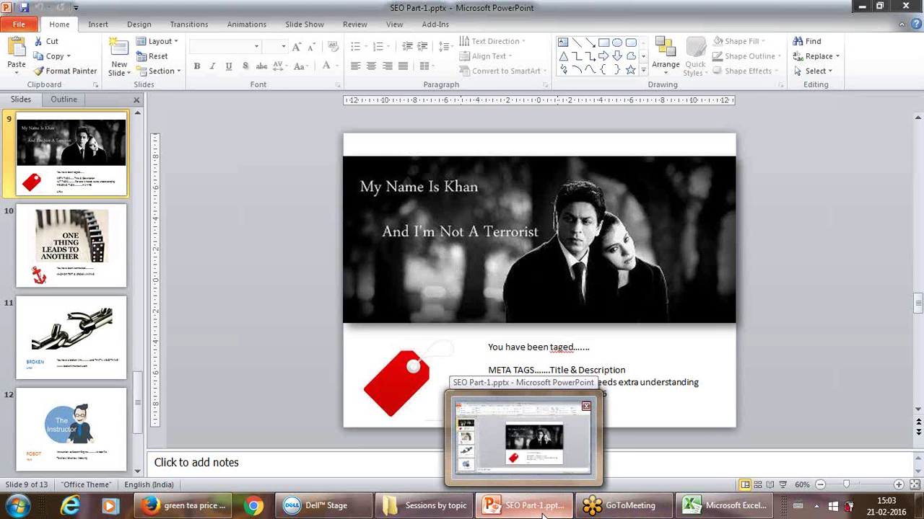
click(186, 510)
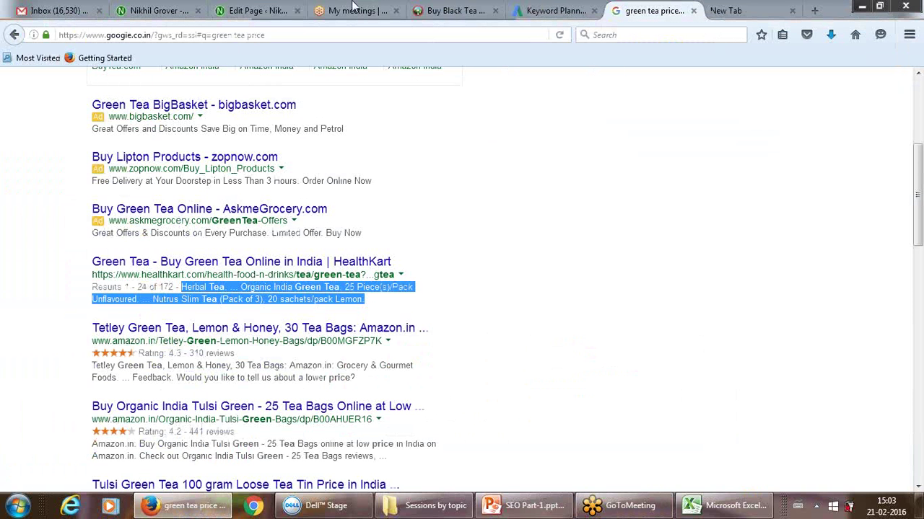
click(292, 10)
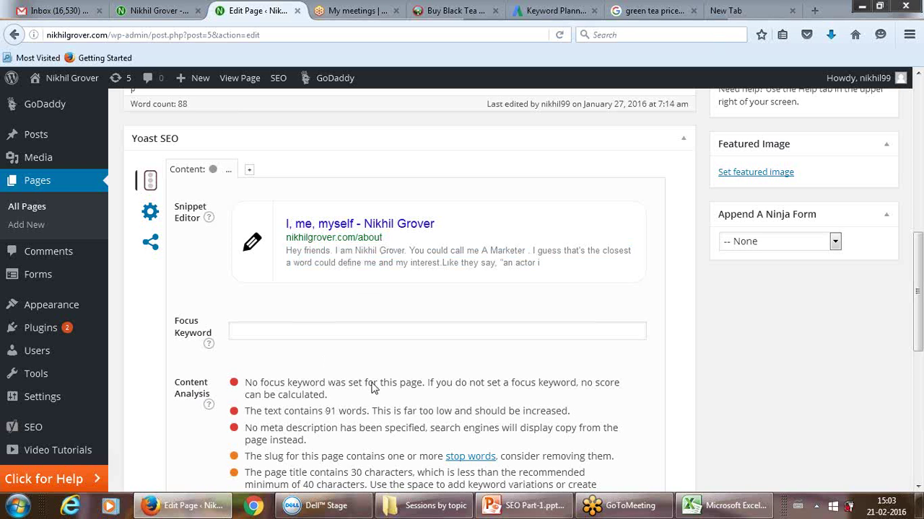
Enter the site owner's full name as the about page's Yoast focus keyword, correcting a typo.
click(387, 337)
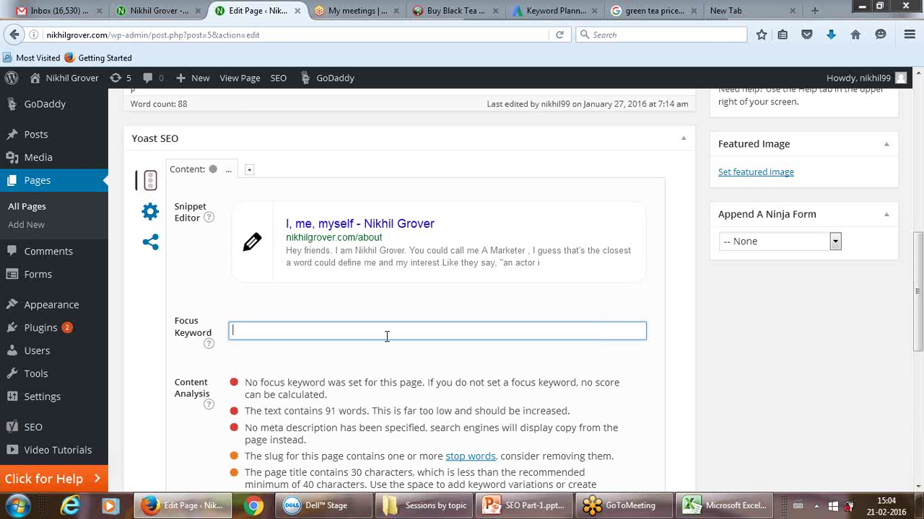
text(Nikhil Go)
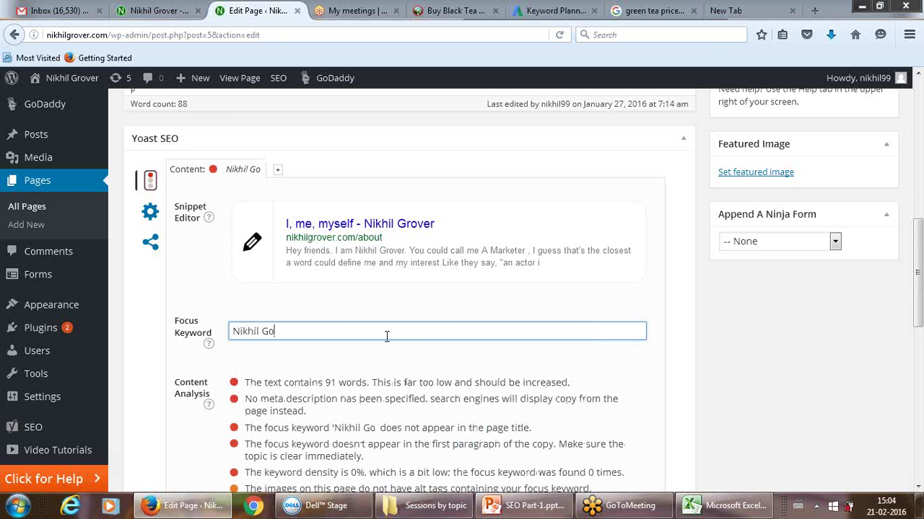
key(BackSpace)
text(rover)
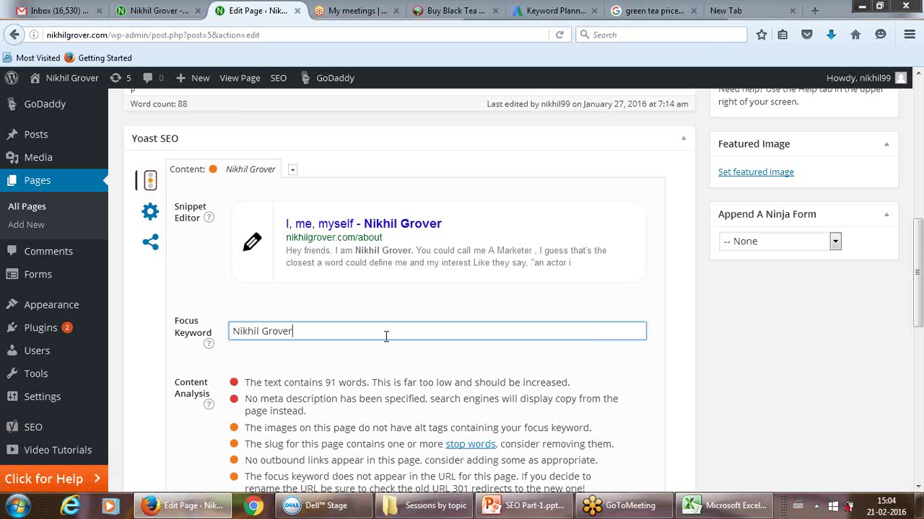
click(363, 358)
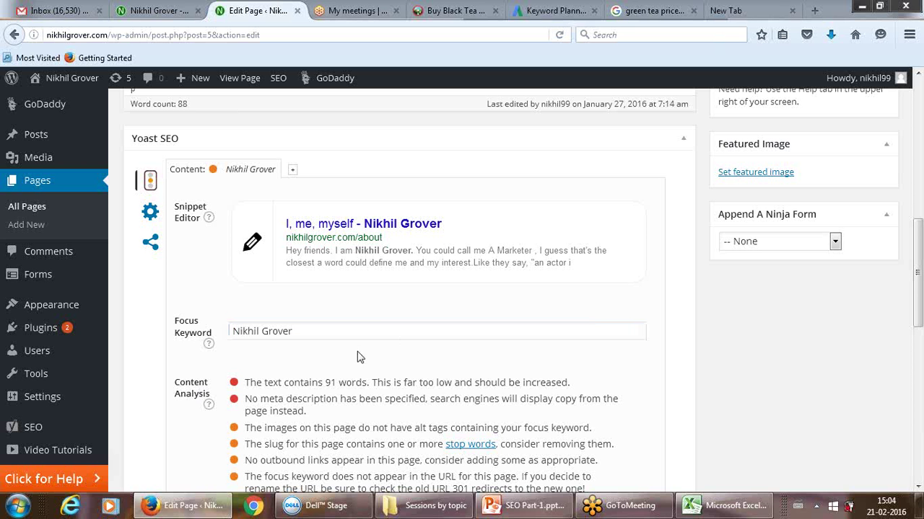
mouse_move(423, 237)
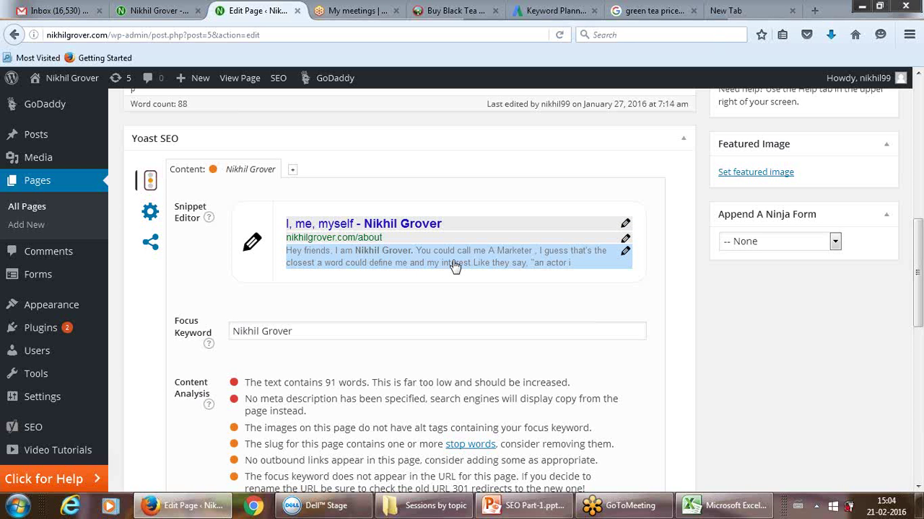
click(627, 259)
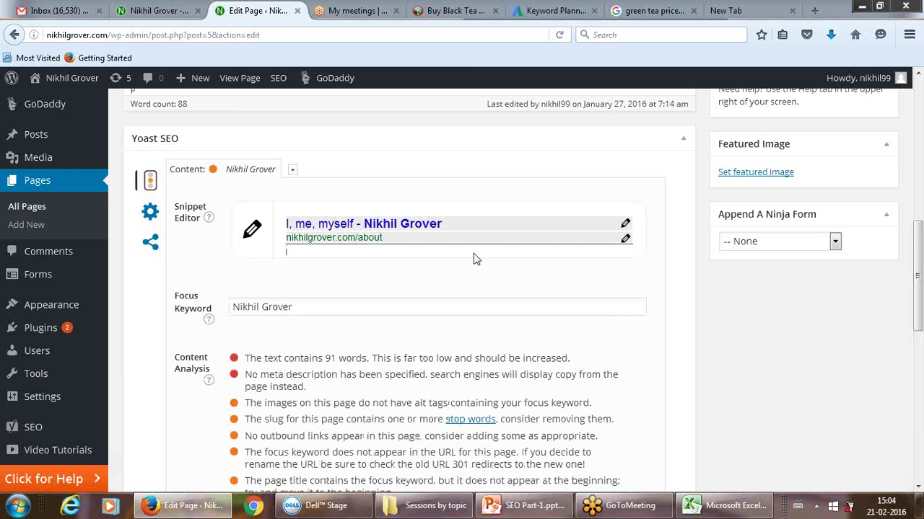
click(483, 279)
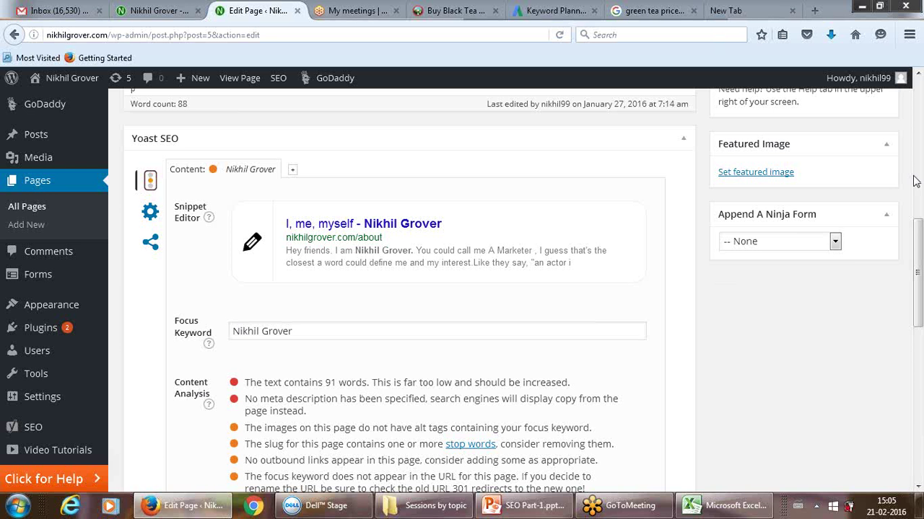
click(918, 74)
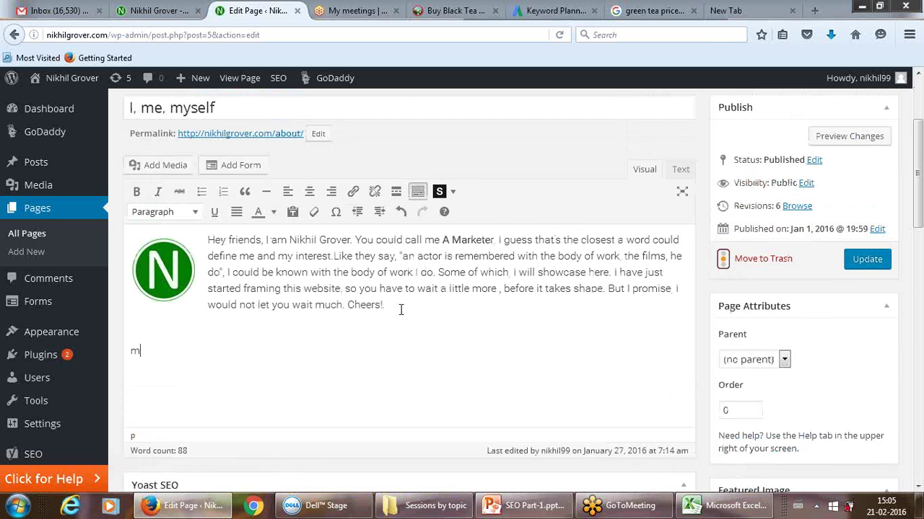
text(mmmmmmmmmmmmmmmvnfajgajka)
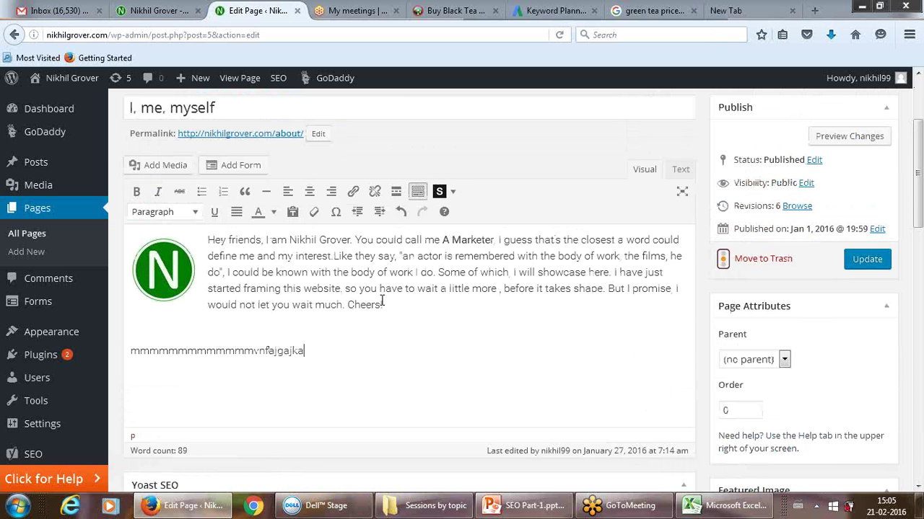
text(jkkkkkkkkkkkkkkkkkkk)
key(BackSpace)
key(BackSpace)
key(BackSpace)
key(BackSpace)
key(BackSpace)
key(BackSpace)
key(BackSpace)
key(BackSpace)
key(BackSpace)
key(BackSpace)
key(BackSpace)
key(BackSpace)
key(BackSpace)
key(BackSpace)
key(BackSpace)
key(BackSpace)
key(BackSpace)
key(BackSpace)
key(BackSpace)
key(BackSpace)
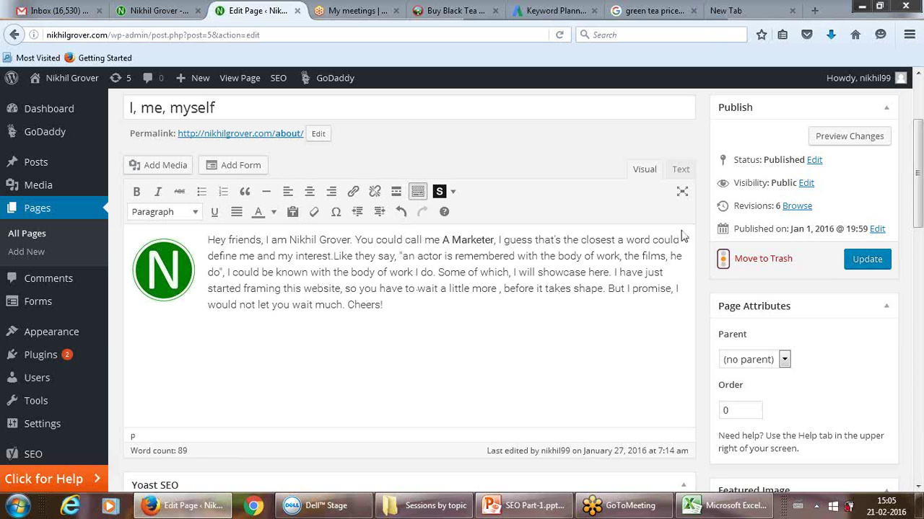
drag(918, 129, 919, 153)
mouse_move(31, 142)
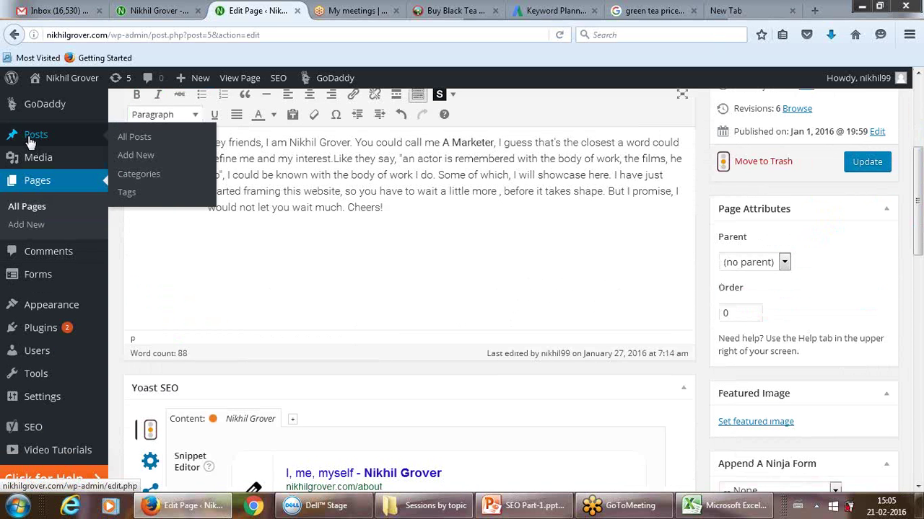
Leave the about page unsaved and open 'A Milky Way For Coca-Cola' from All Posts.
click(130, 136)
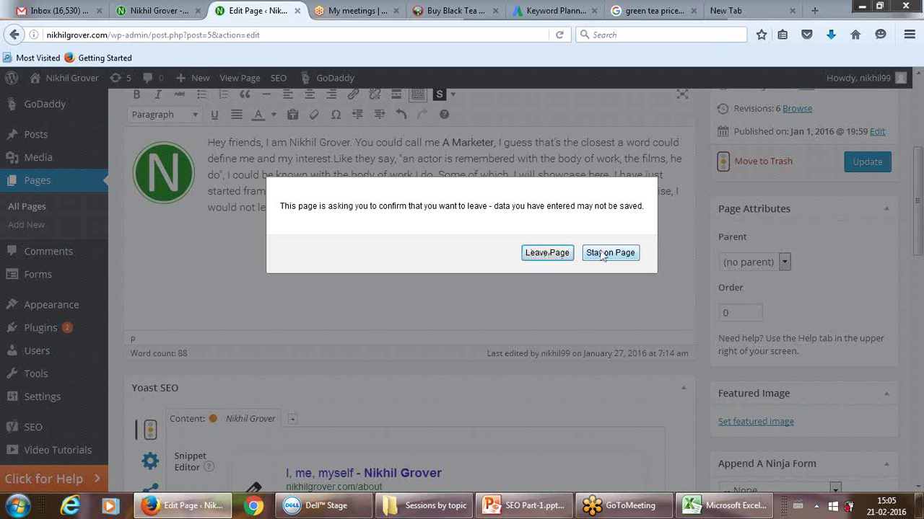
click(563, 254)
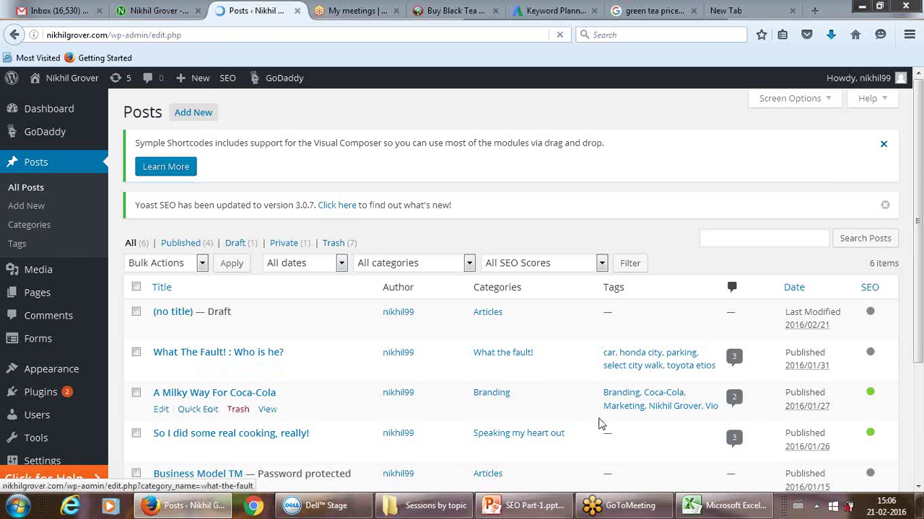
drag(919, 107, 920, 179)
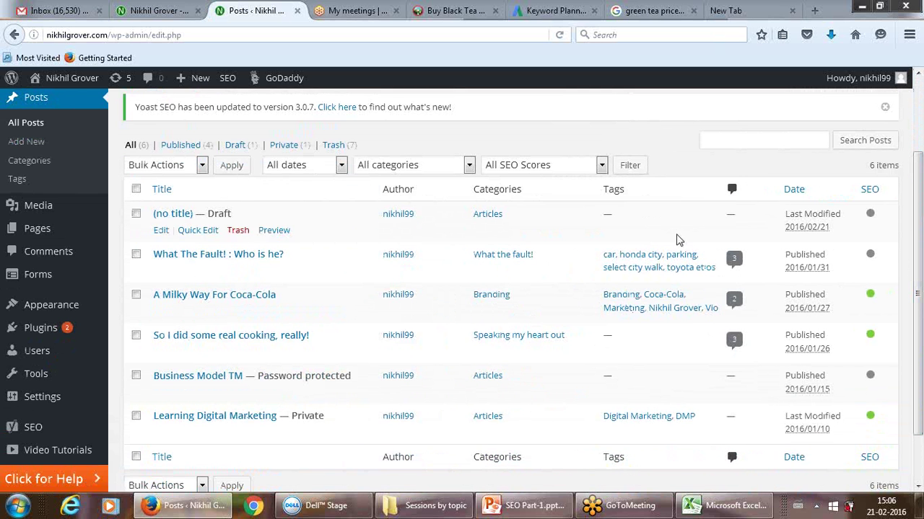
mouse_move(261, 315)
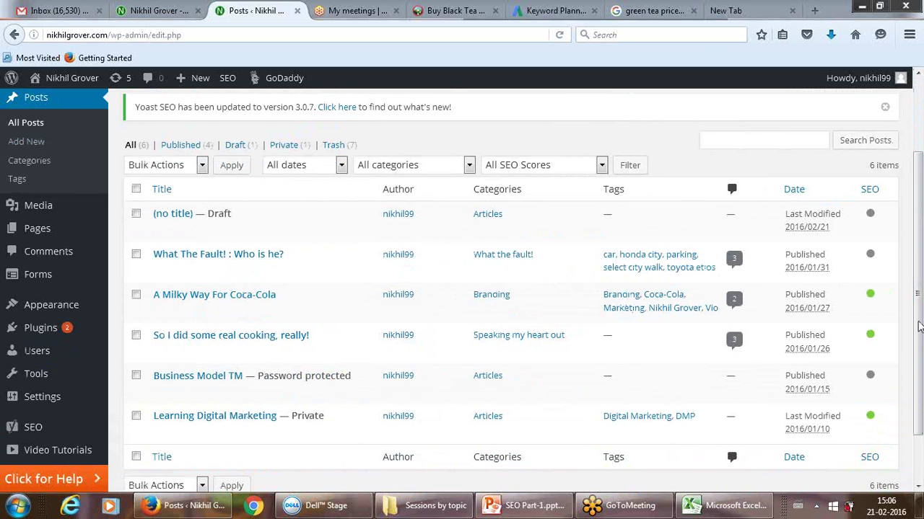
click(244, 298)
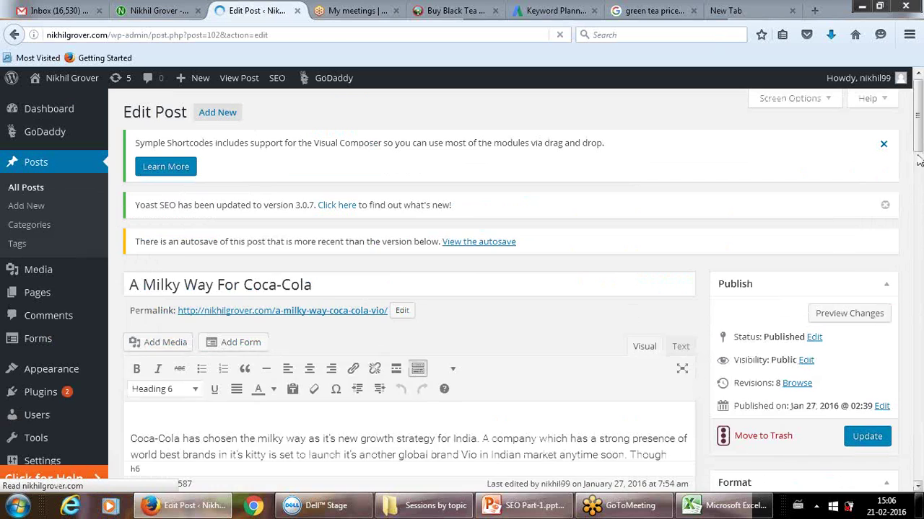
Scroll to the Yoast analysis for focus keyword Vio: 621 words, 1% density, missing from title.
drag(920, 130, 919, 335)
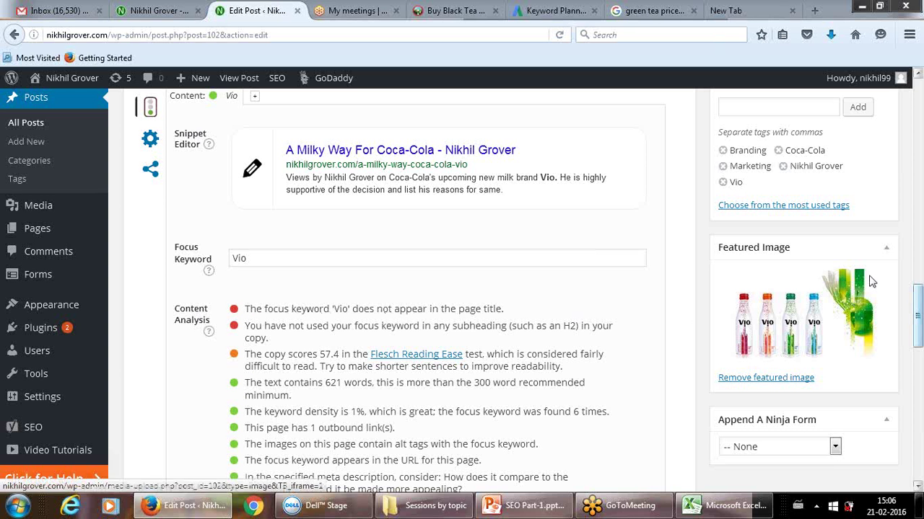
Append ' - Vio' to the post title and recheck the Yoast title analysis.
drag(917, 300, 907, 115)
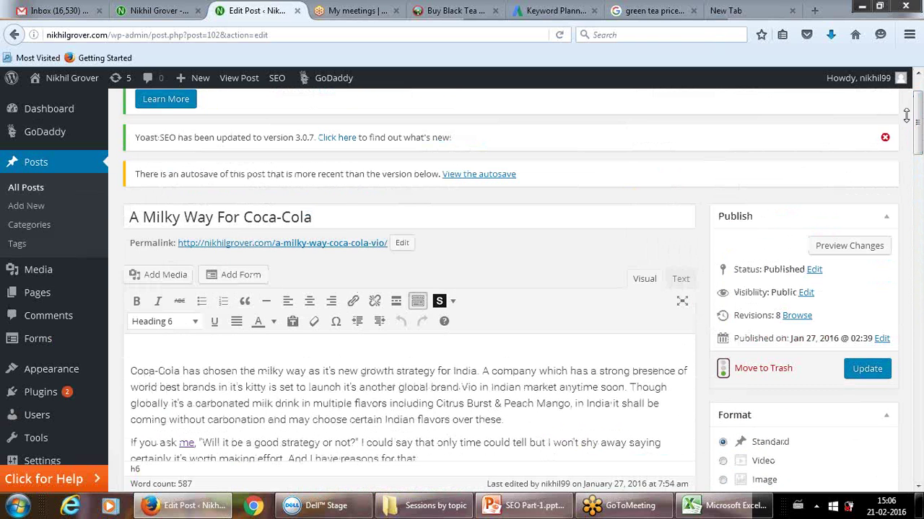
click(336, 217)
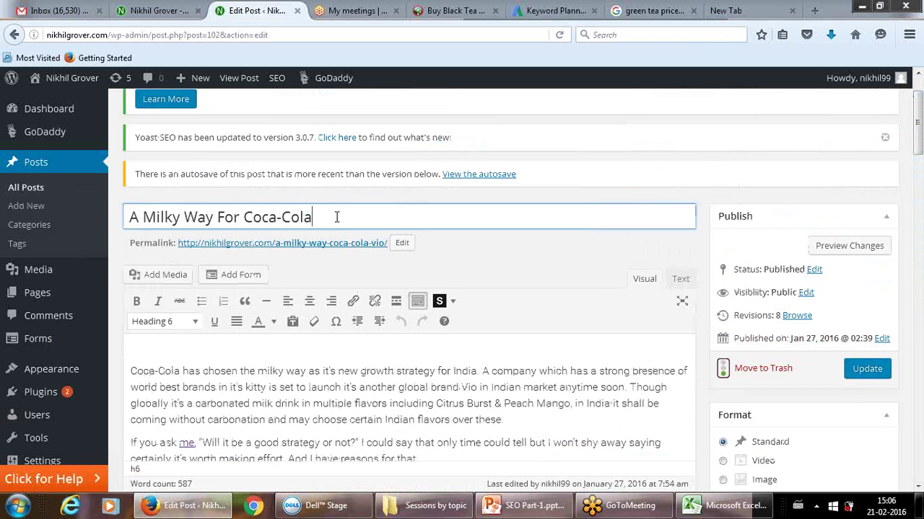
text(- Vio)
drag(918, 139, 915, 327)
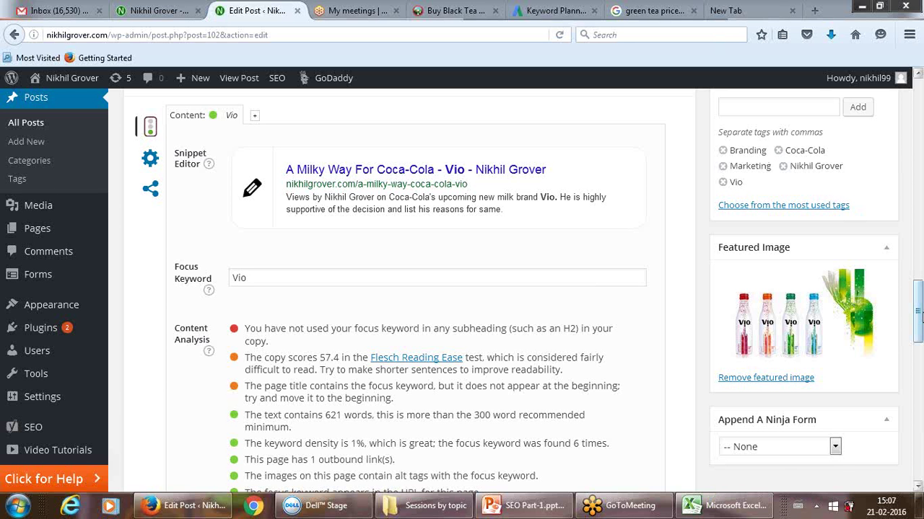
Leave the title field and scroll to the Yoast box, showing Flesch Reading Ease 57.4.
drag(917, 308, 918, 299)
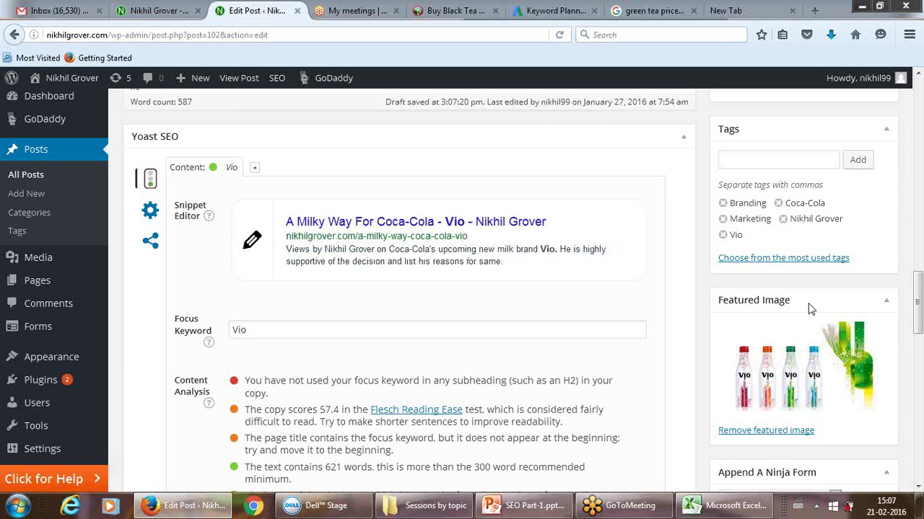
drag(917, 297, 918, 327)
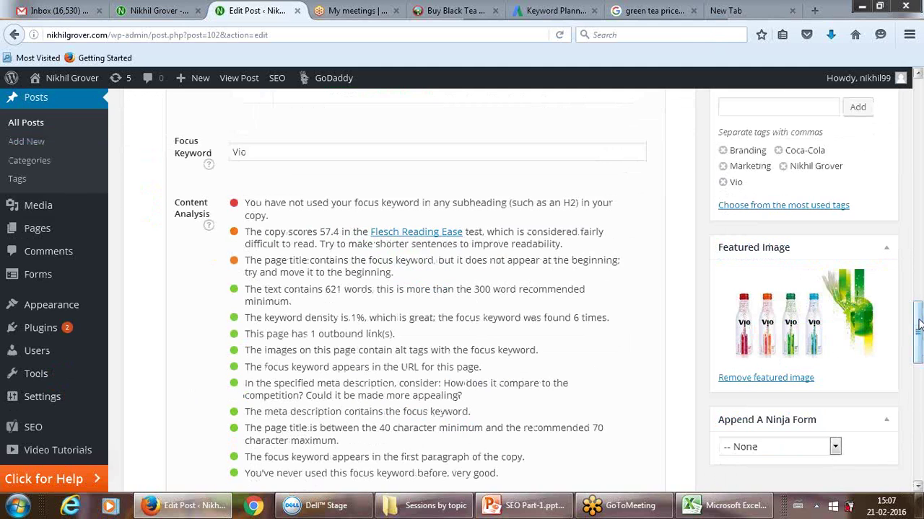
drag(918, 324, 913, 159)
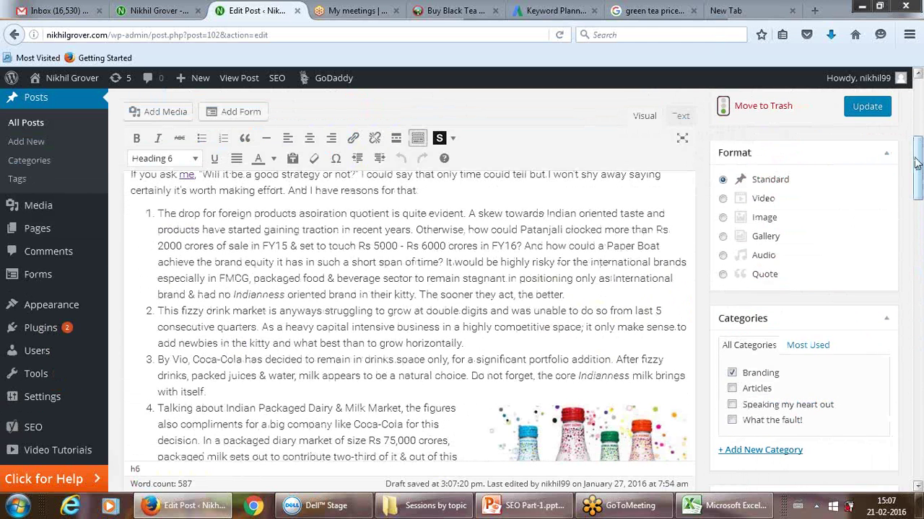
drag(912, 159, 918, 206)
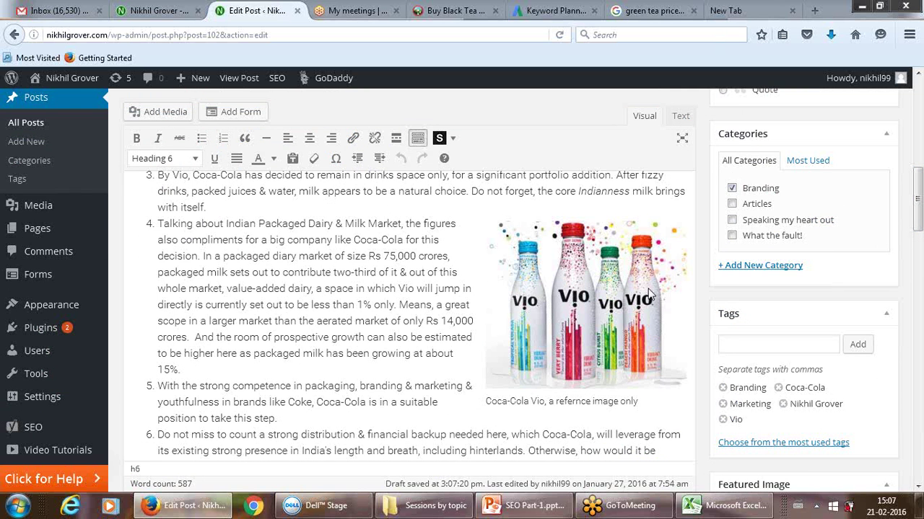
drag(919, 193, 915, 137)
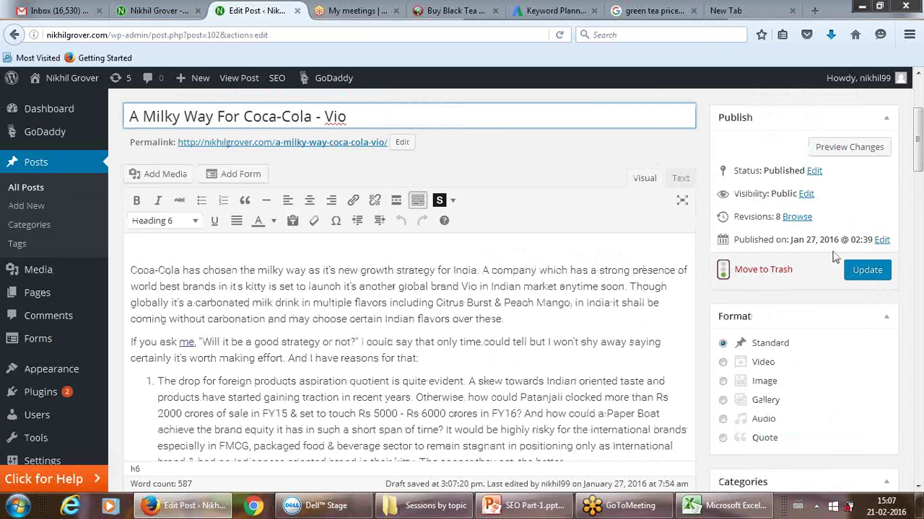
click(834, 364)
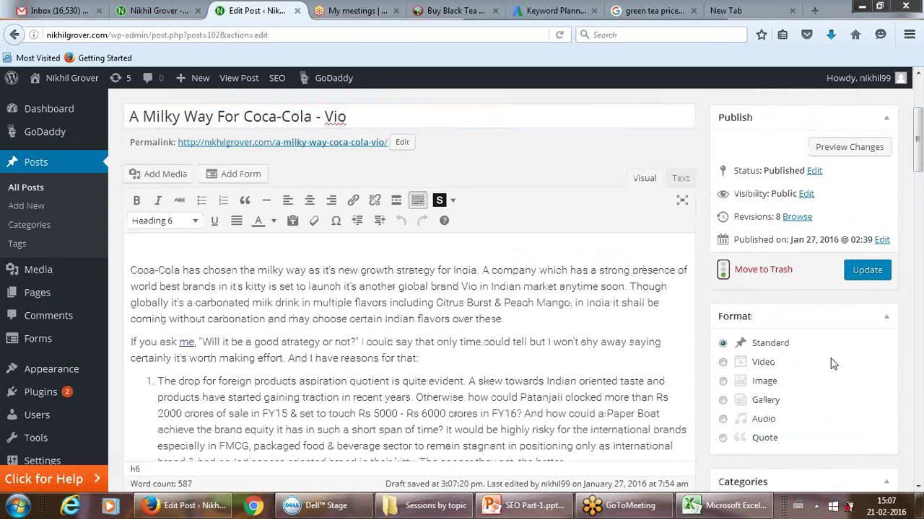
drag(918, 164, 919, 192)
drag(920, 200, 919, 331)
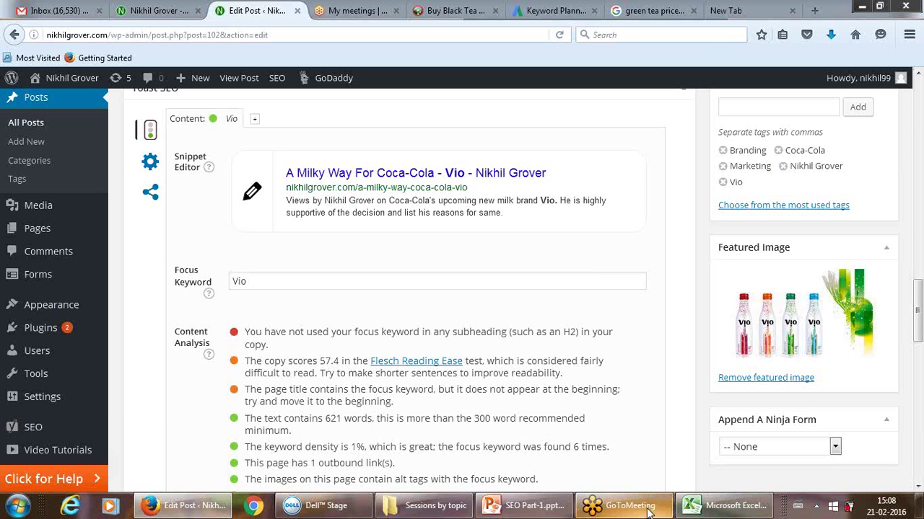
mouse_move(214, 508)
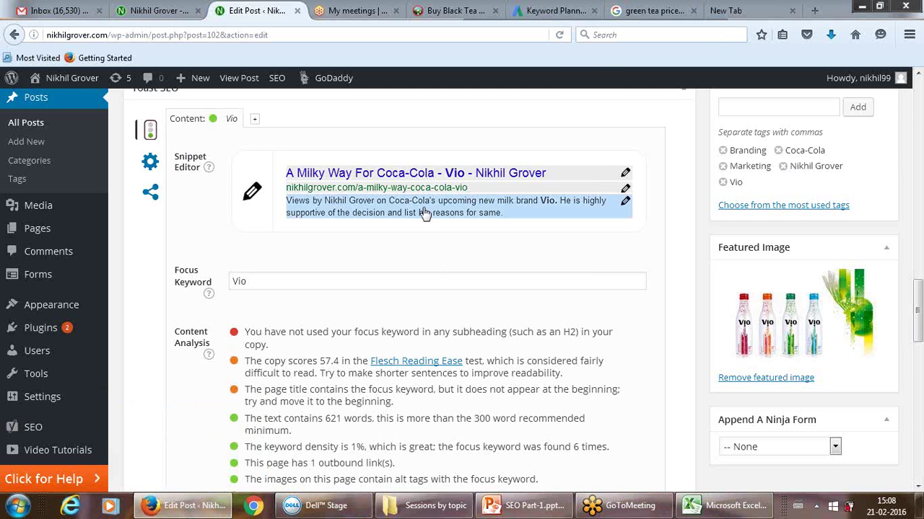
click(624, 171)
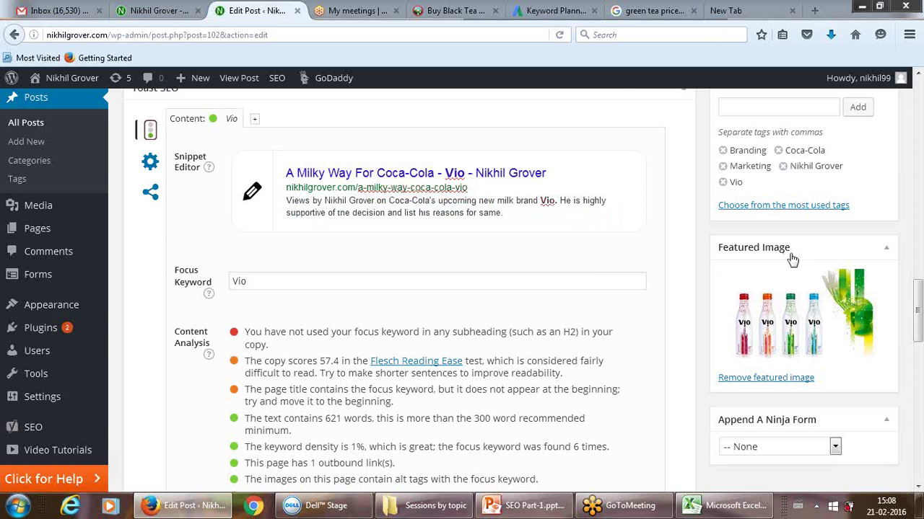
drag(919, 309, 918, 342)
scroll(659, 427, up, 20)
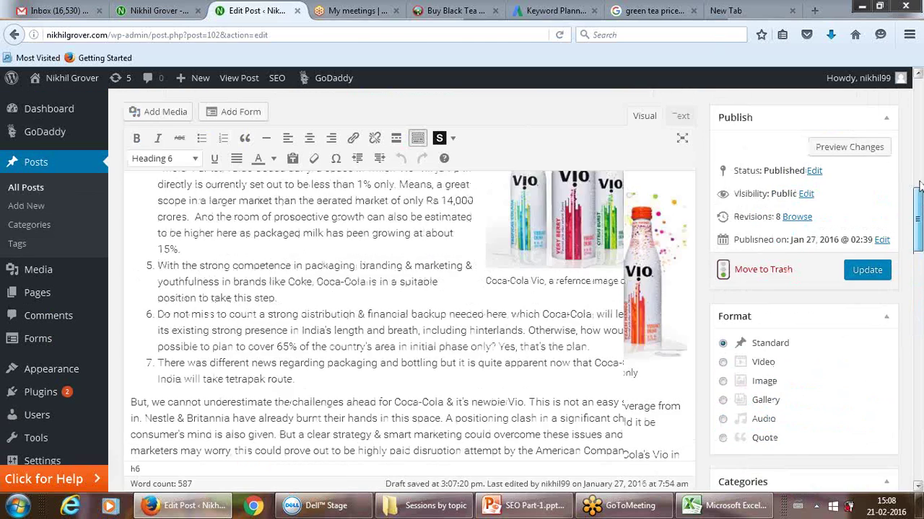
click(531, 506)
key(Down)
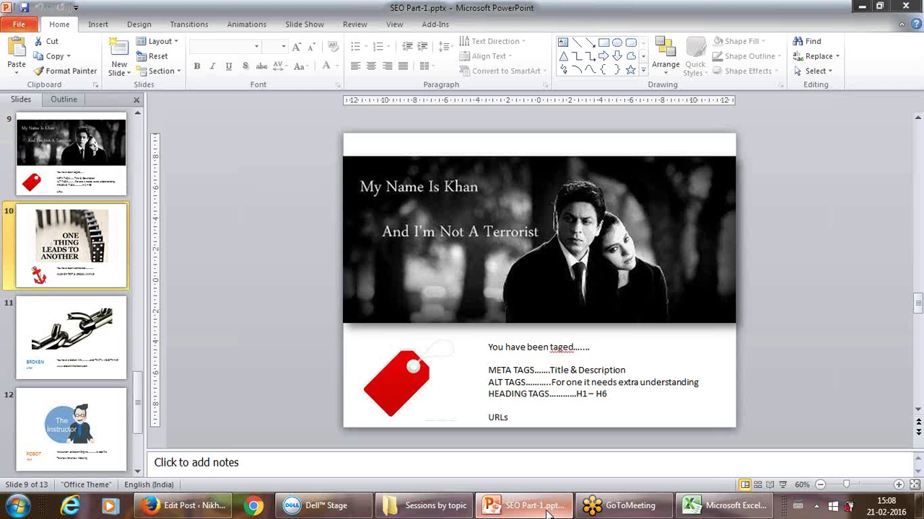
key(Up)
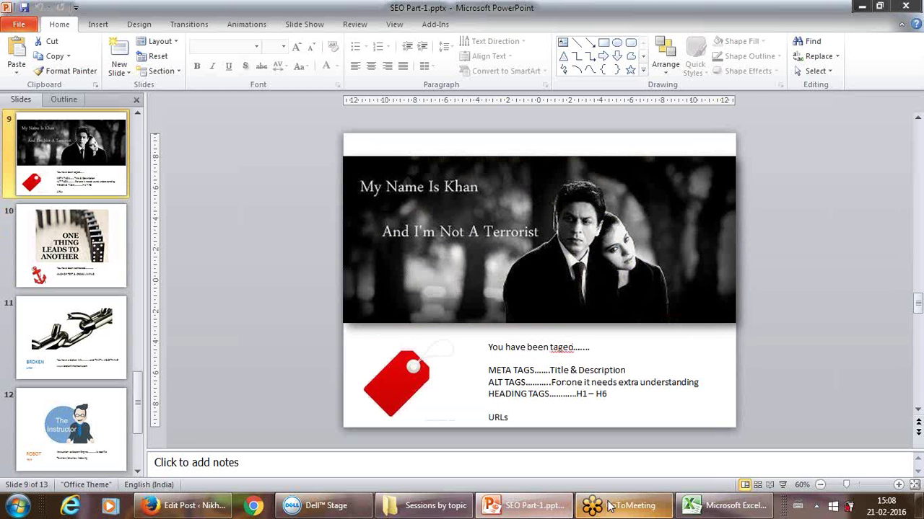
click(193, 510)
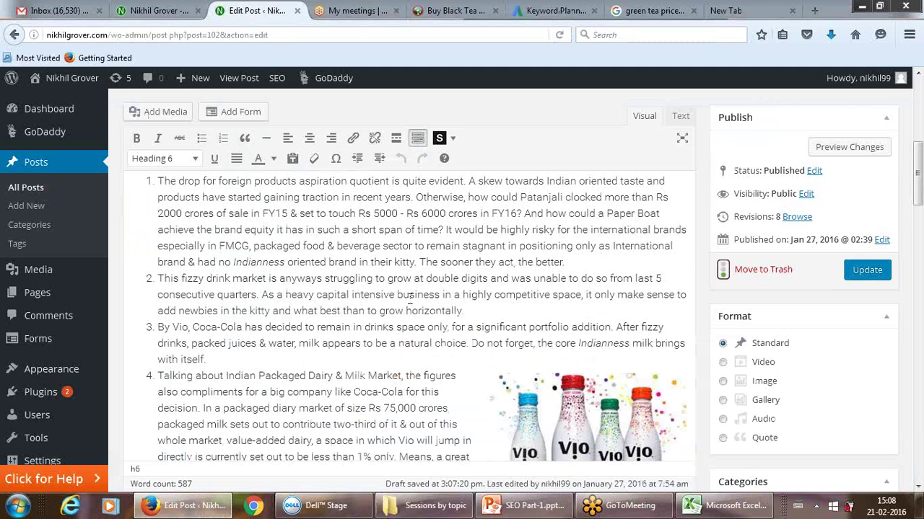
scroll(409, 300, up, 5)
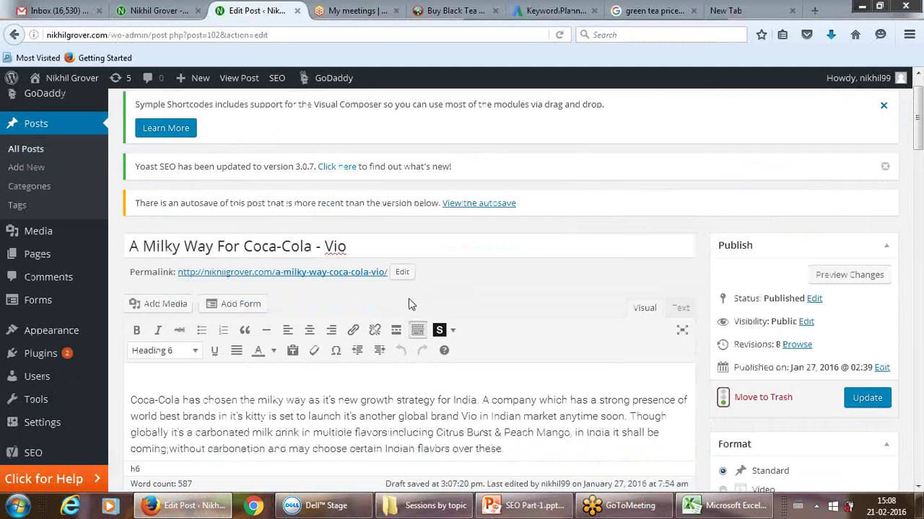
scroll(409, 304, down, 15)
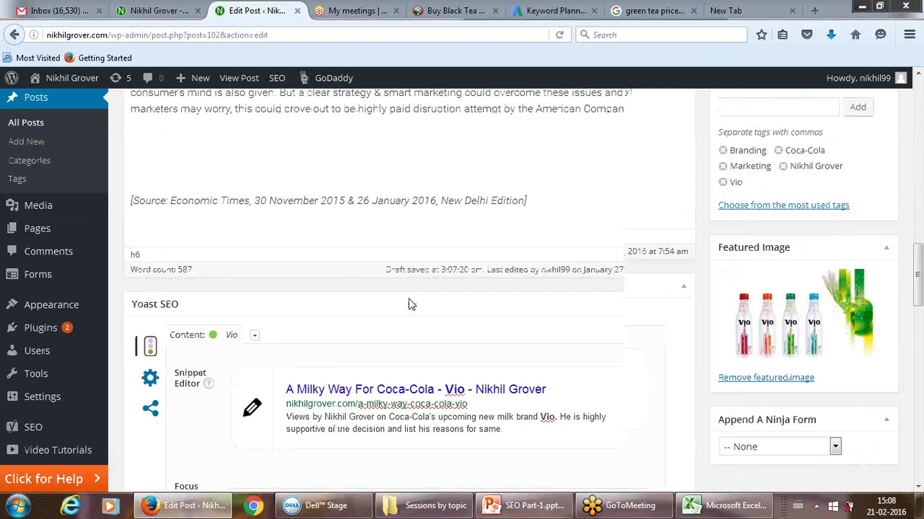
scroll(409, 304, down, 3)
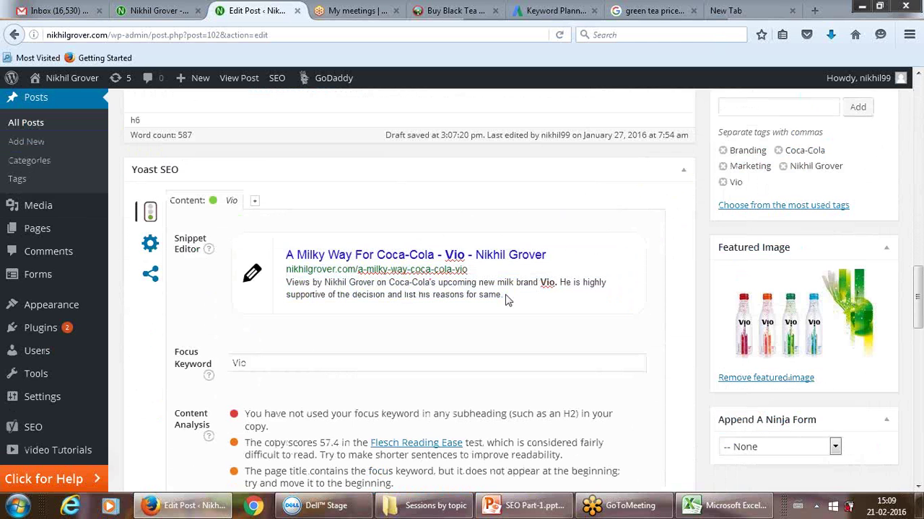
drag(918, 302, 914, 139)
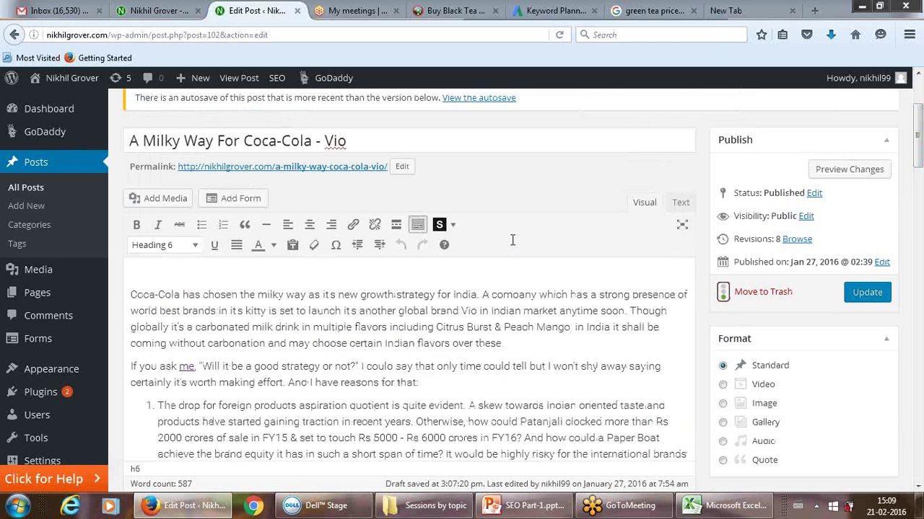
click(150, 272)
text(ca)
key(BackSpace)
key(BackSpace)
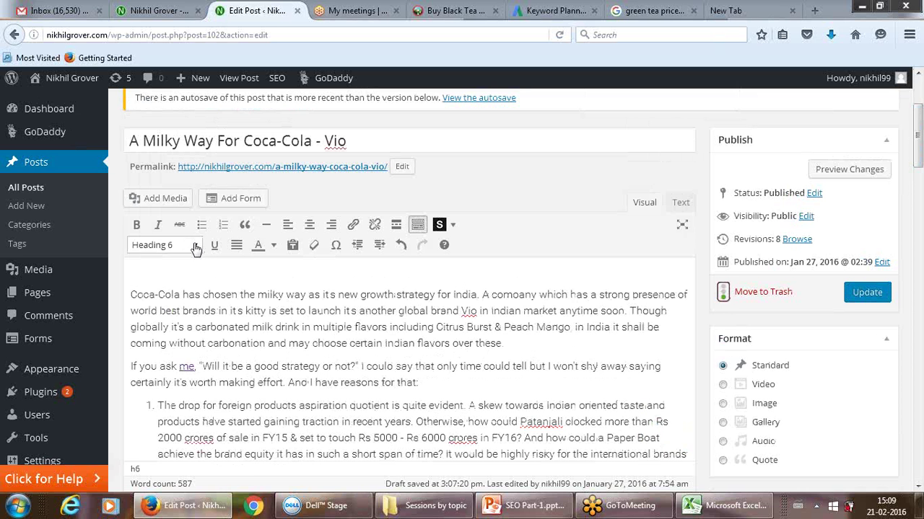
click(195, 246)
Add a Heading 1 reading 'Coca Cola - Vio' at the top of the post body.
click(191, 300)
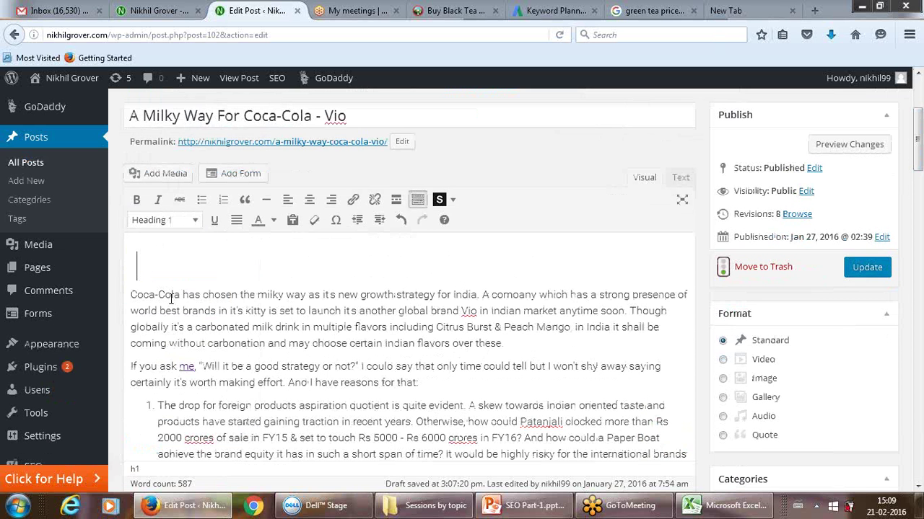
text(Coca)
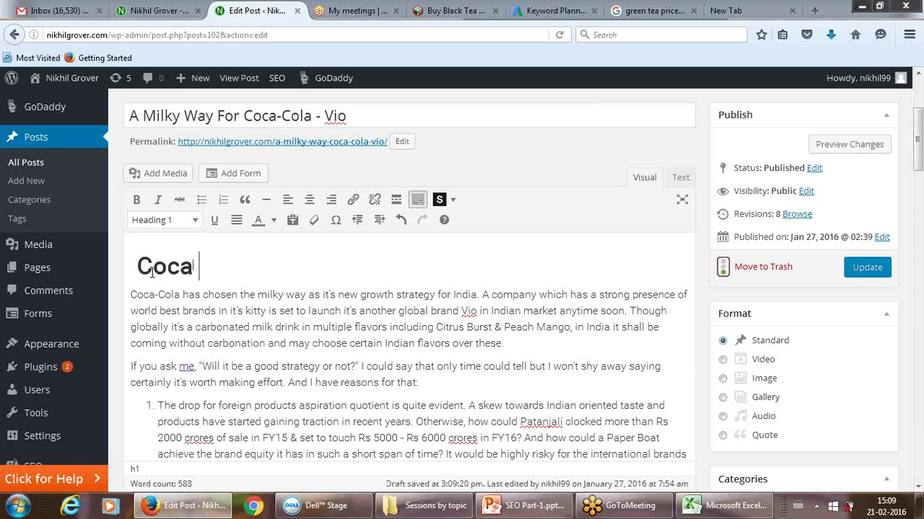
text( Cola)
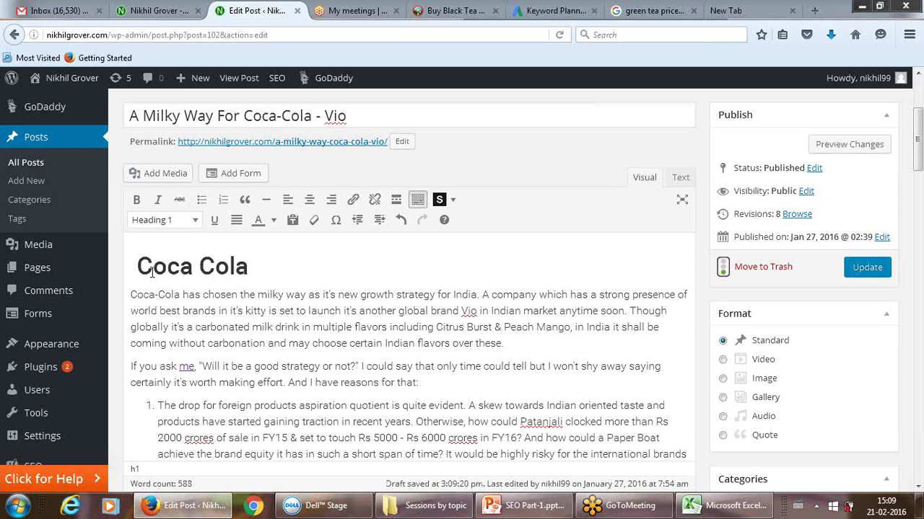
text( - VIO)
key(BackSpace)
key(BackSpace)
text(io)
click(186, 323)
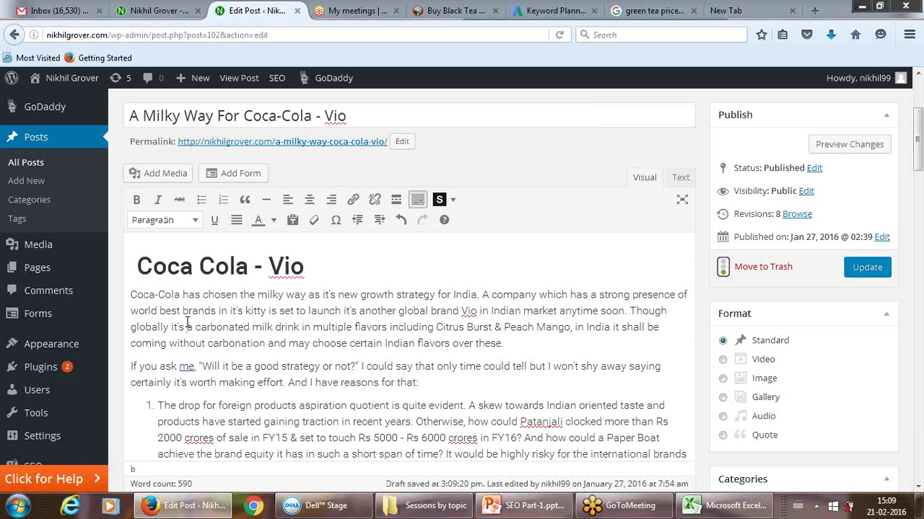
double_click(318, 270)
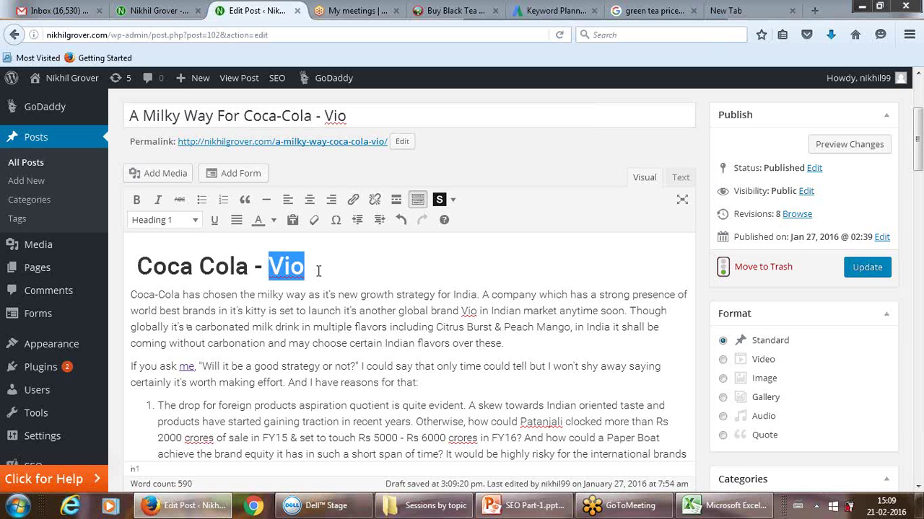
click(333, 313)
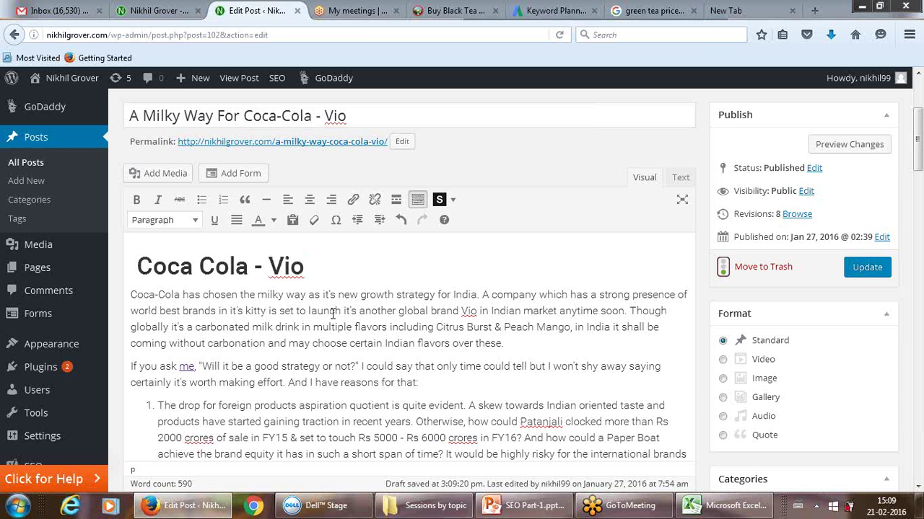
click(379, 266)
Recheck Yoast's analysis, now counting 590 words with Vio in a subheading.
drag(918, 143, 919, 276)
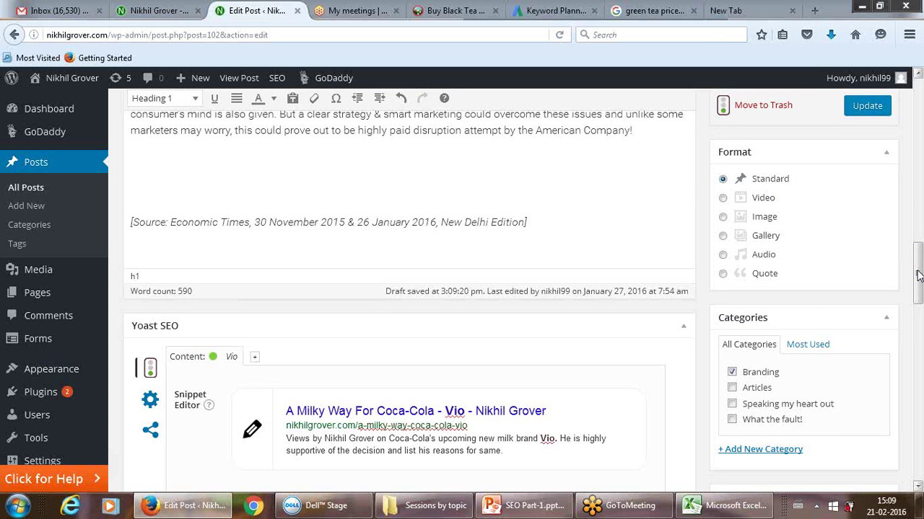
drag(918, 277, 918, 292)
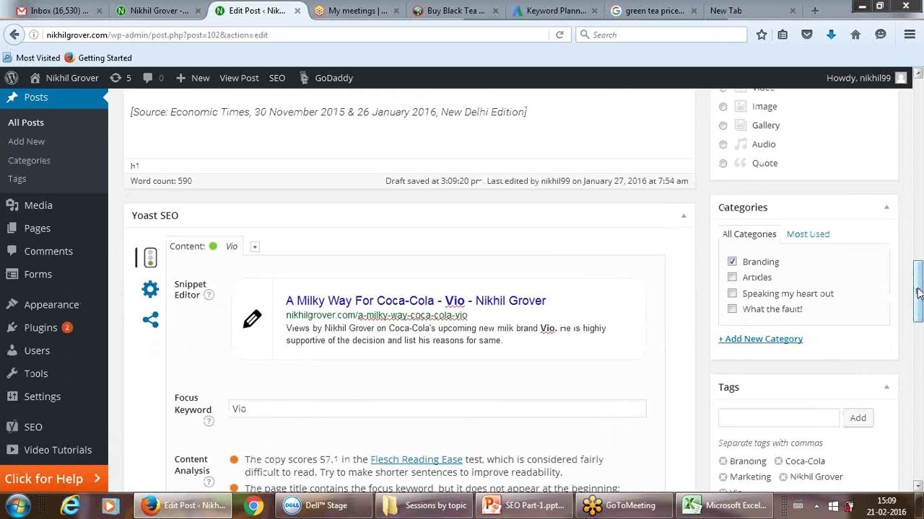
drag(918, 292, 906, 124)
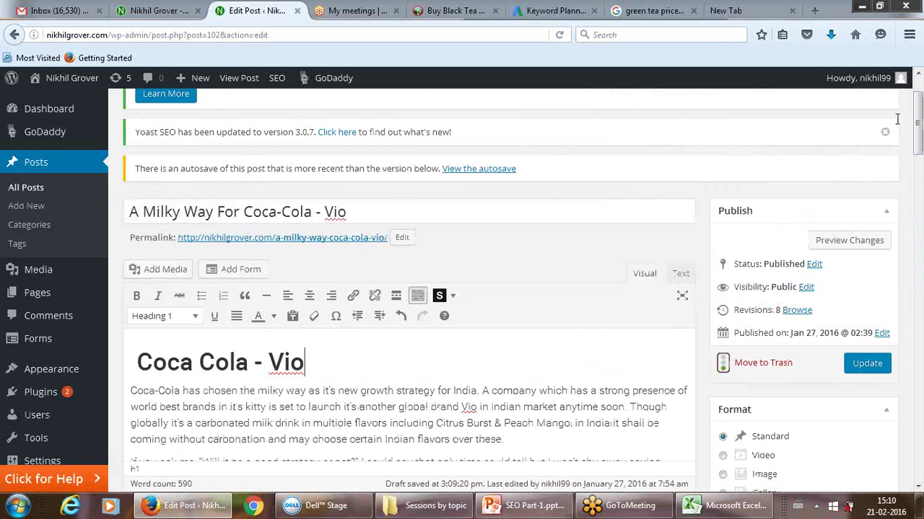
click(402, 239)
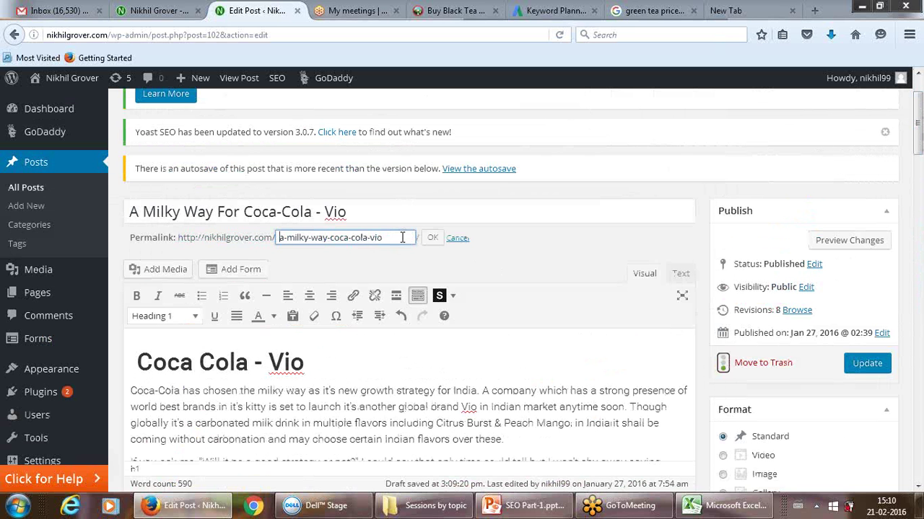
drag(367, 239, 384, 239)
click(386, 238)
drag(387, 238, 238, 260)
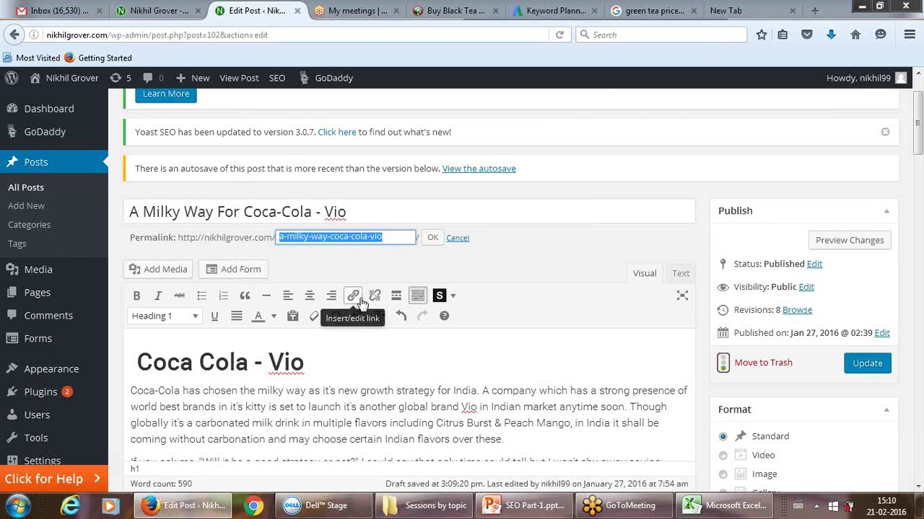
click(458, 239)
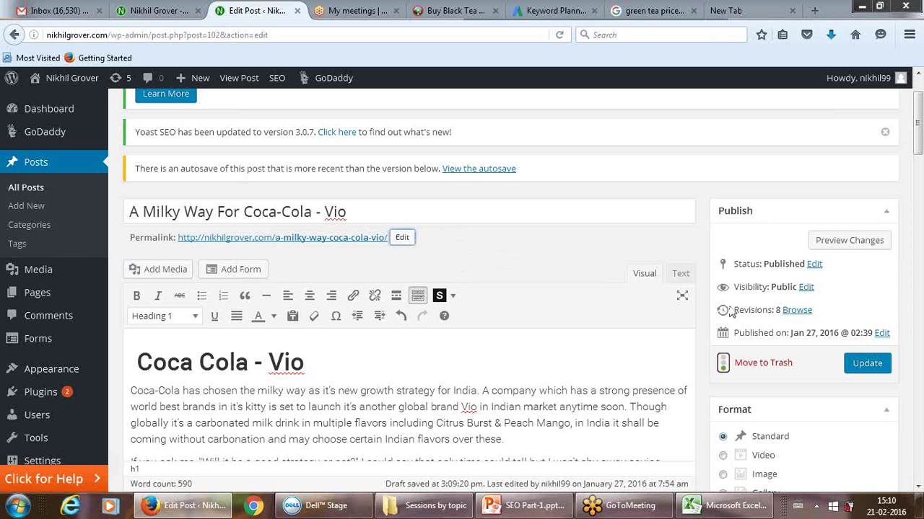
drag(919, 126, 917, 189)
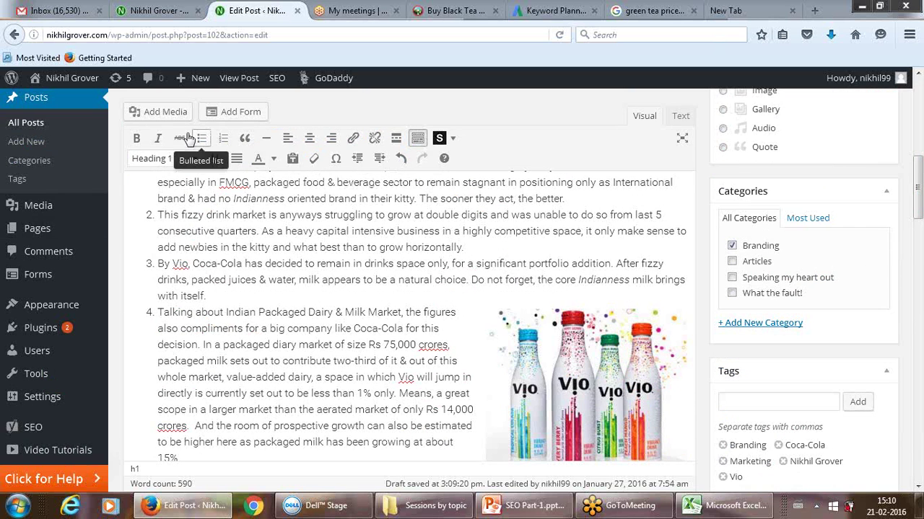
Browse the existing Media Library images in Insert Media, then switch to the SEO Part-1 deck.
click(166, 115)
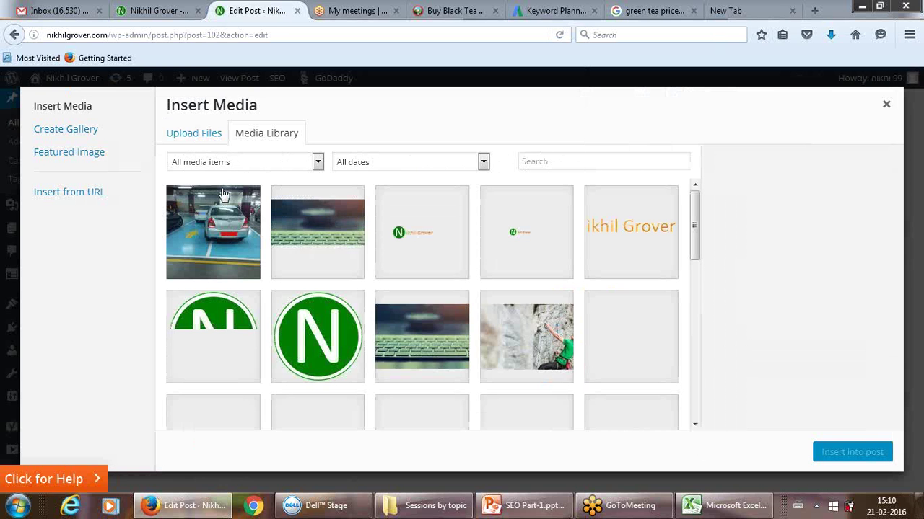
click(194, 137)
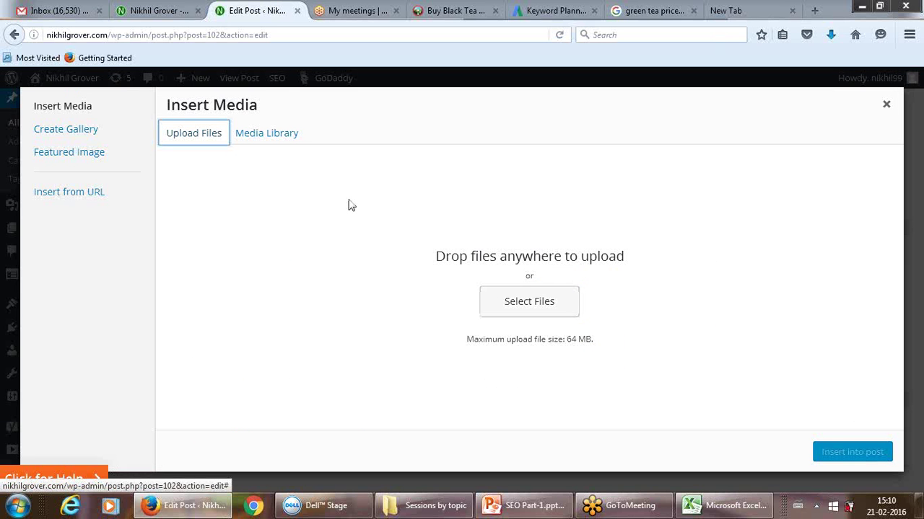
click(264, 138)
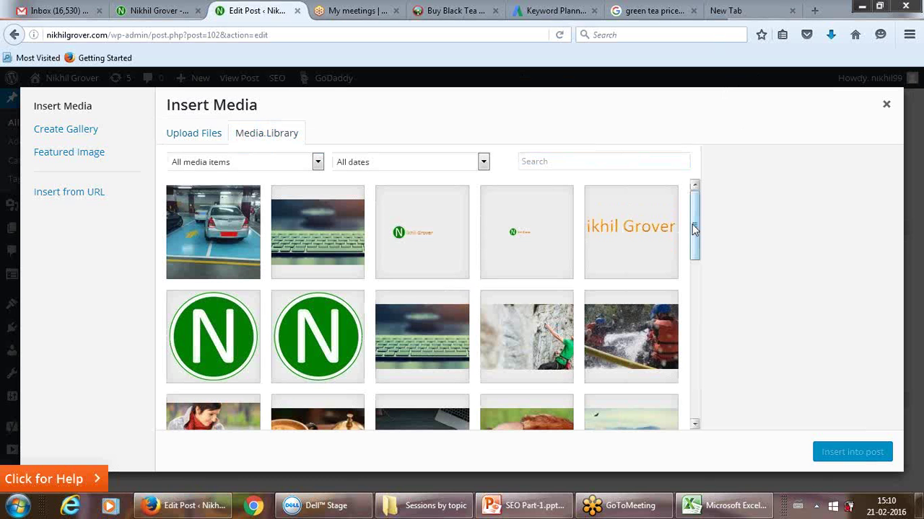
drag(696, 226, 689, 384)
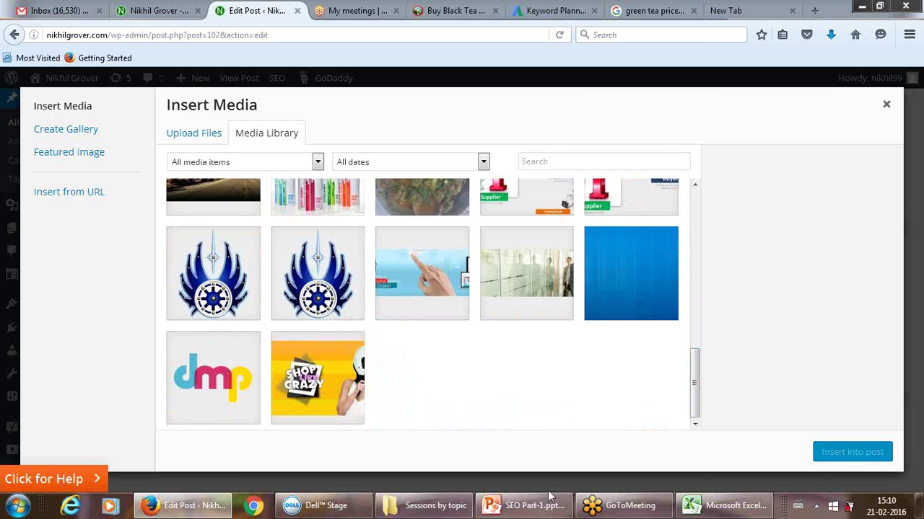
click(515, 506)
Return to slide 9 on meta, alt and heading tags and highlight the ALT TAGS explanation.
key(Down)
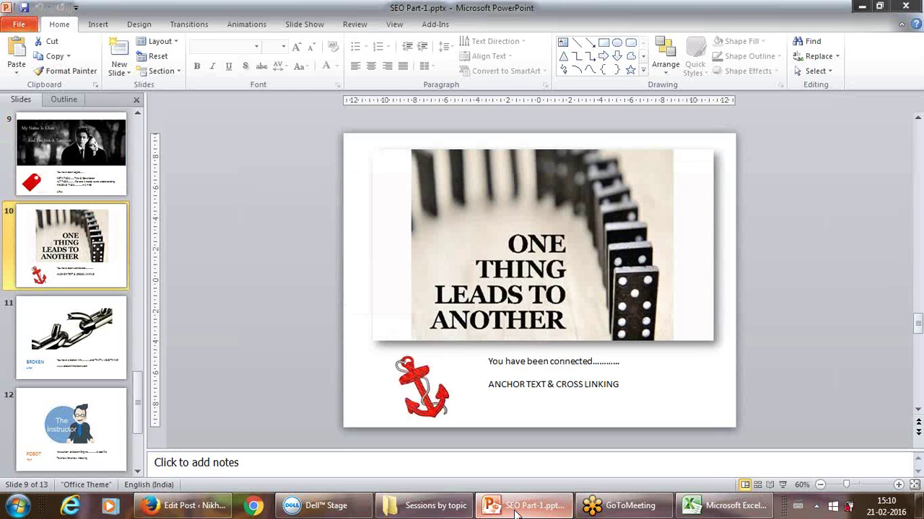
key(Up)
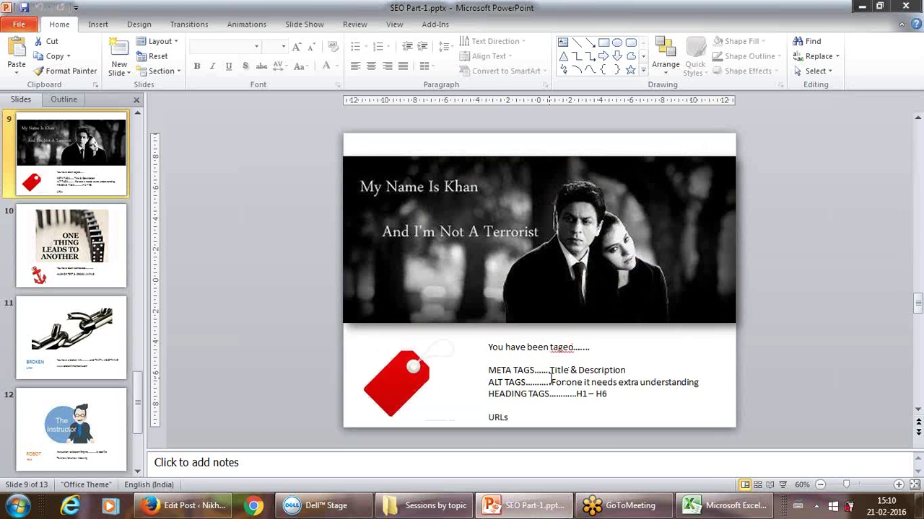
drag(552, 382, 670, 376)
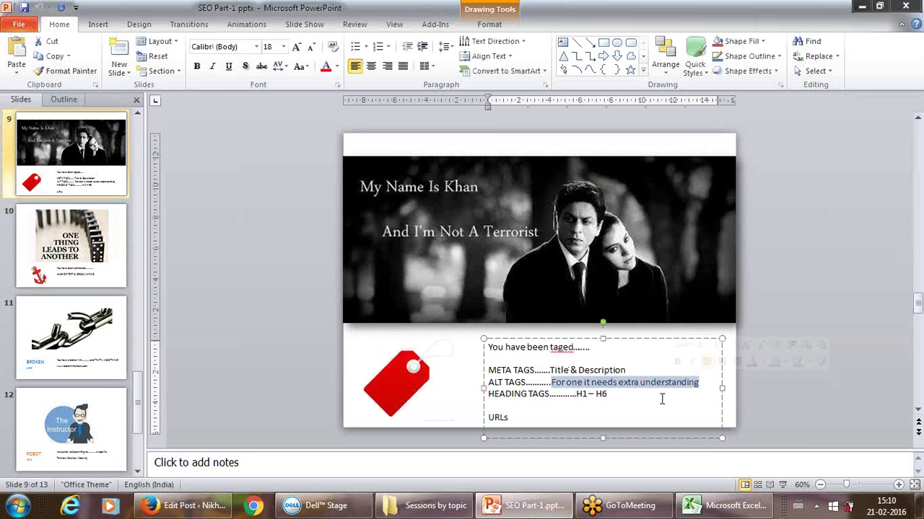
click(714, 415)
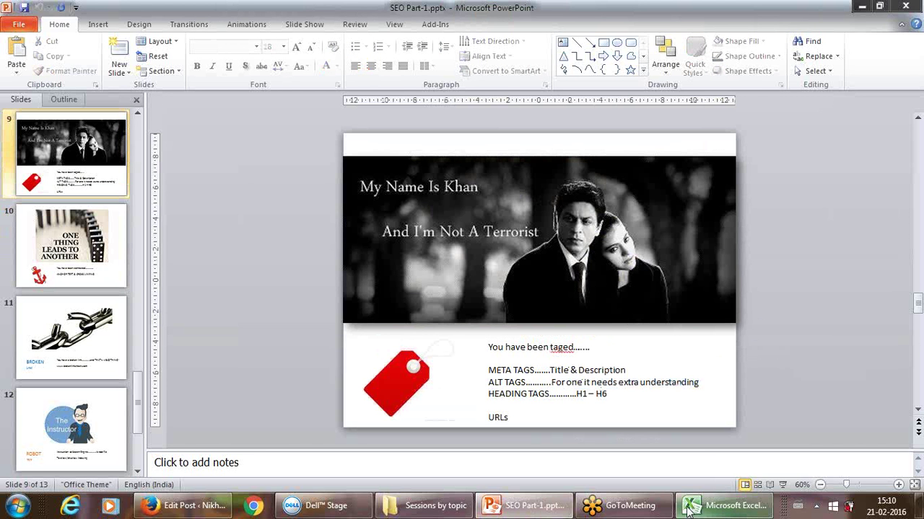
Back in the post editor, open the Coca-Cola Vio image's attachment details and check its alt text 'Vio'.
mouse_move(539, 507)
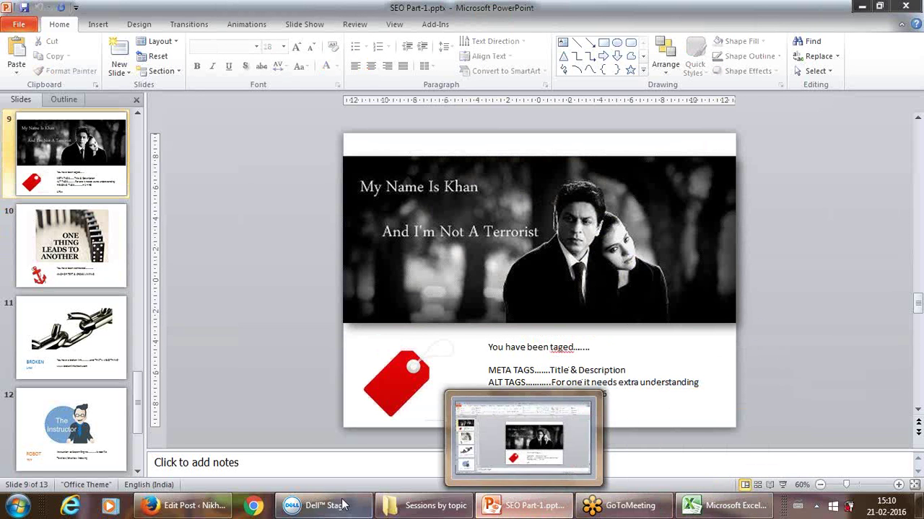
click(209, 507)
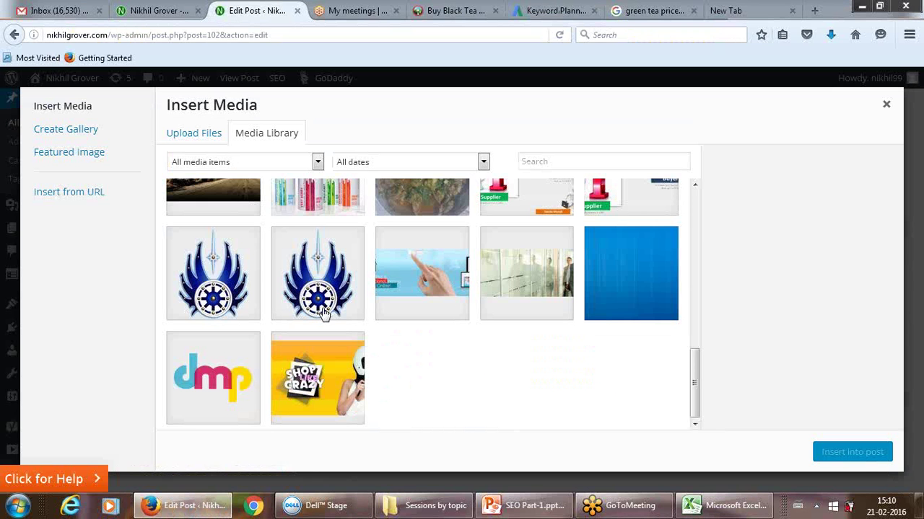
click(325, 204)
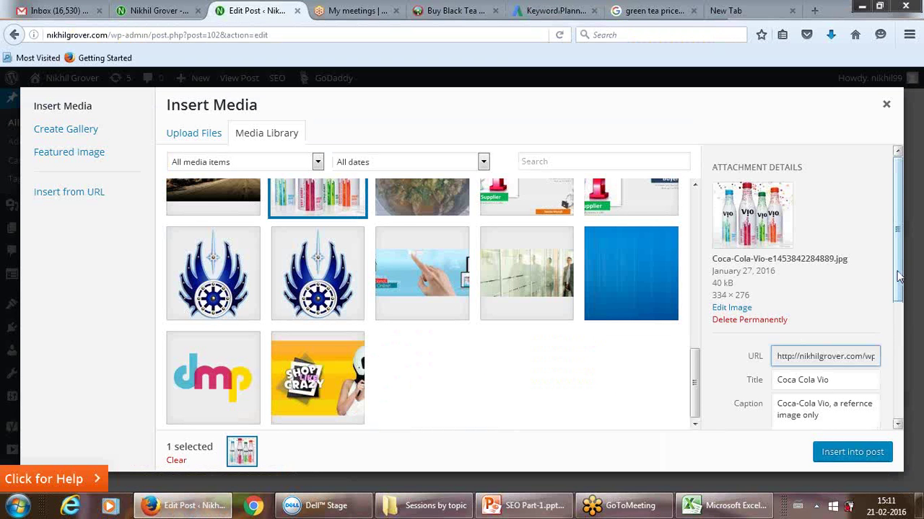
drag(898, 278, 900, 355)
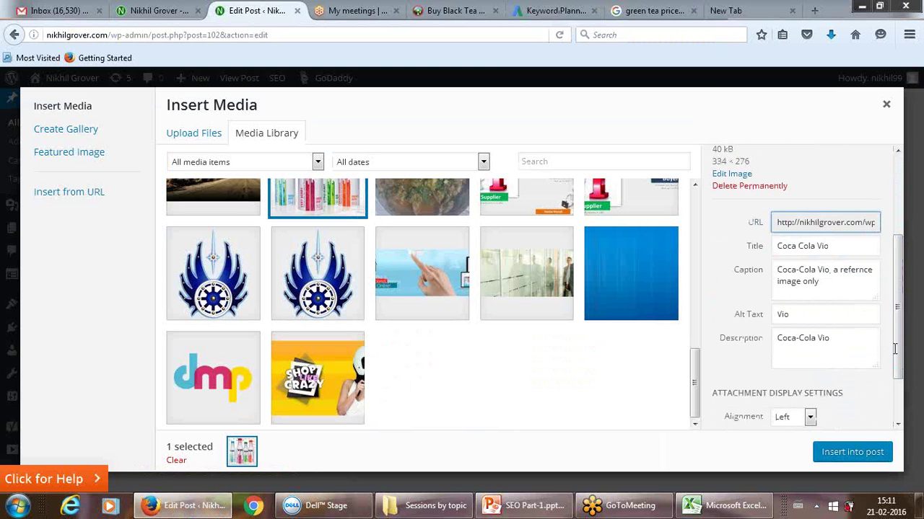
double_click(793, 312)
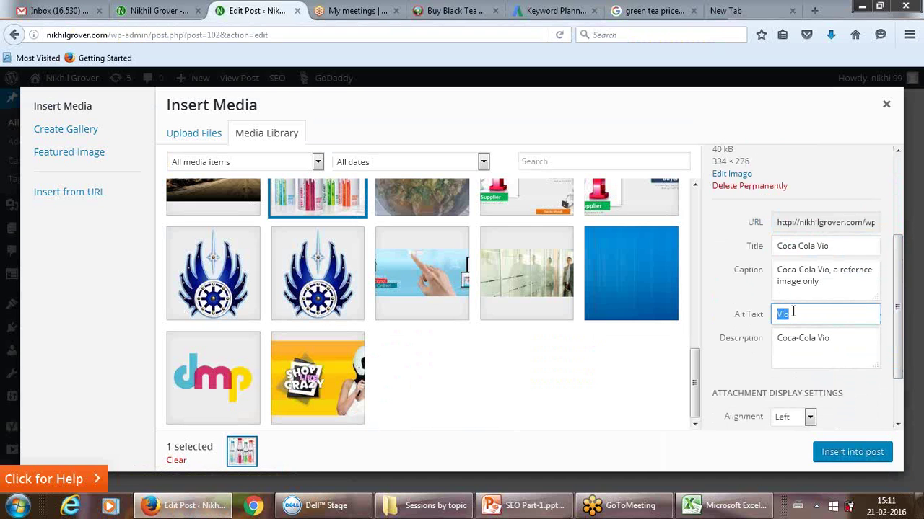
click(793, 312)
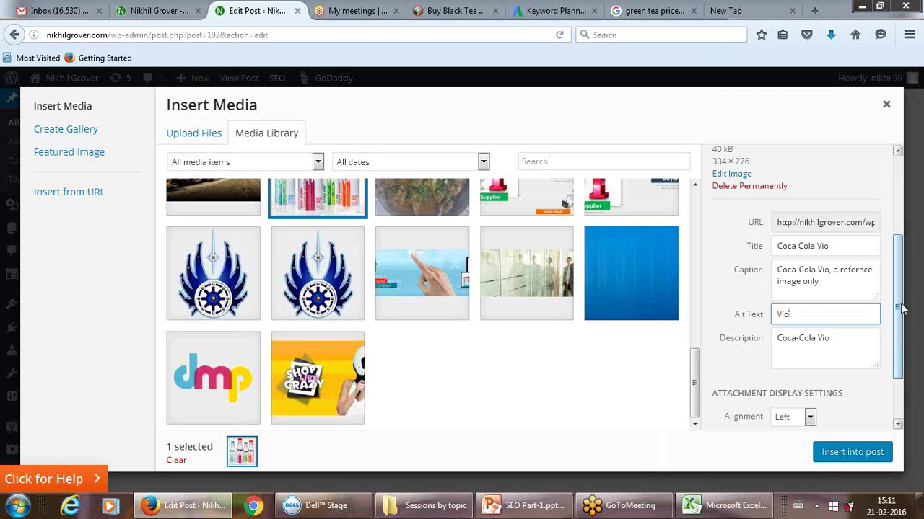
Recheck the 'Vio' alt text, leave it unchanged, and close the Insert Media window.
mouse_move(900, 313)
mouse_down()
mouse_move(900, 359)
mouse_move(900, 296)
mouse_up()
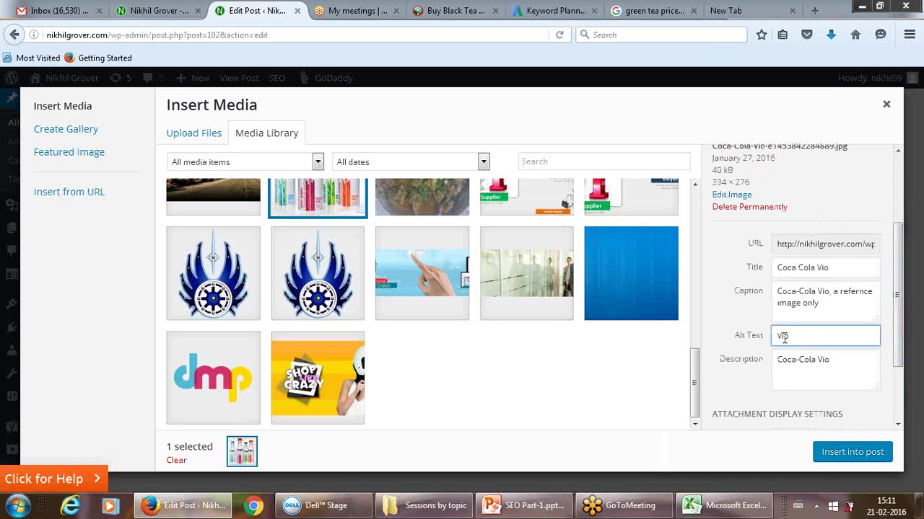
drag(774, 336, 797, 336)
click(795, 336)
double_click(792, 337)
click(655, 379)
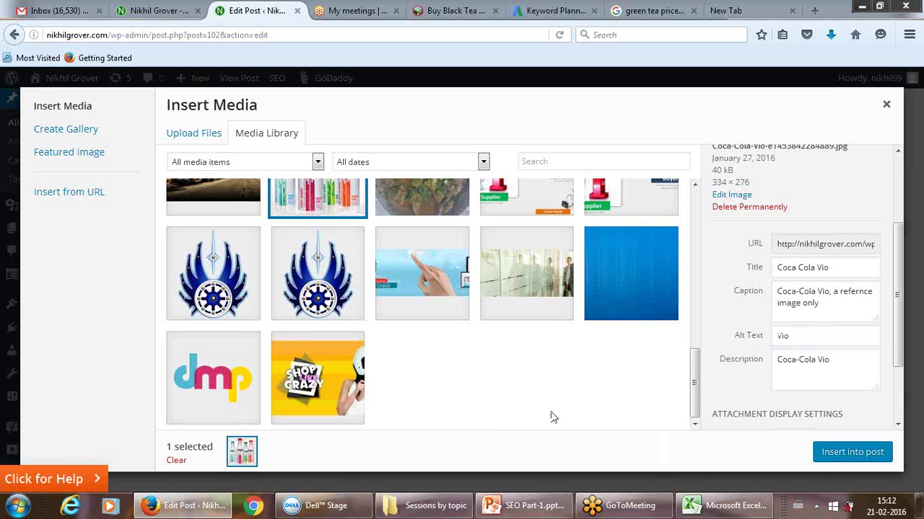
click(886, 104)
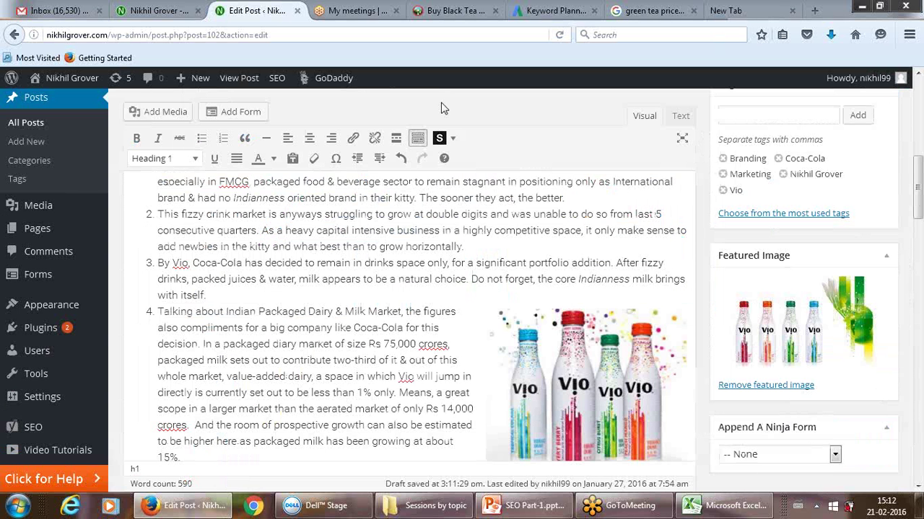
click(507, 511)
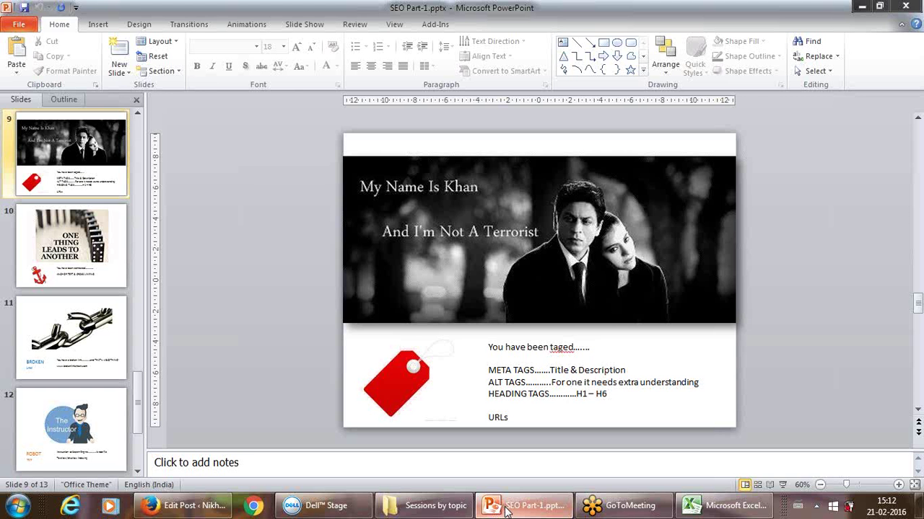
key(Page_Down)
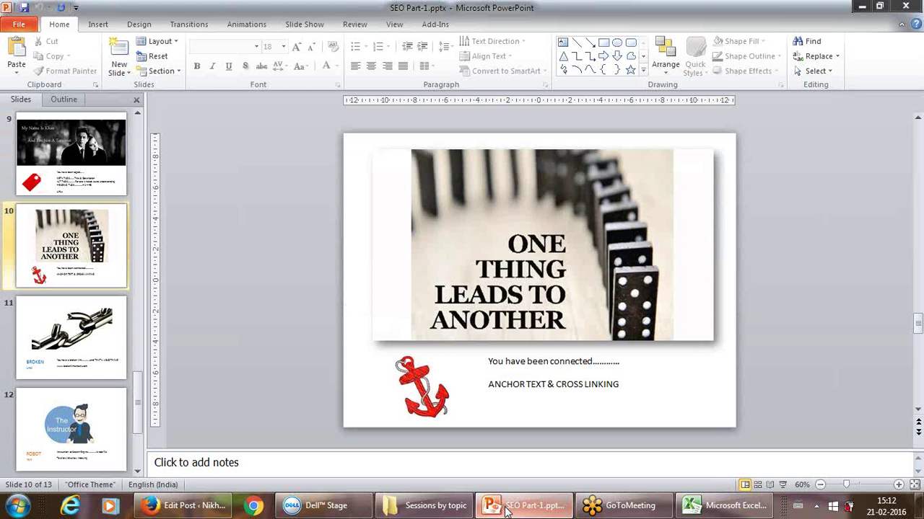
key(Page_Up)
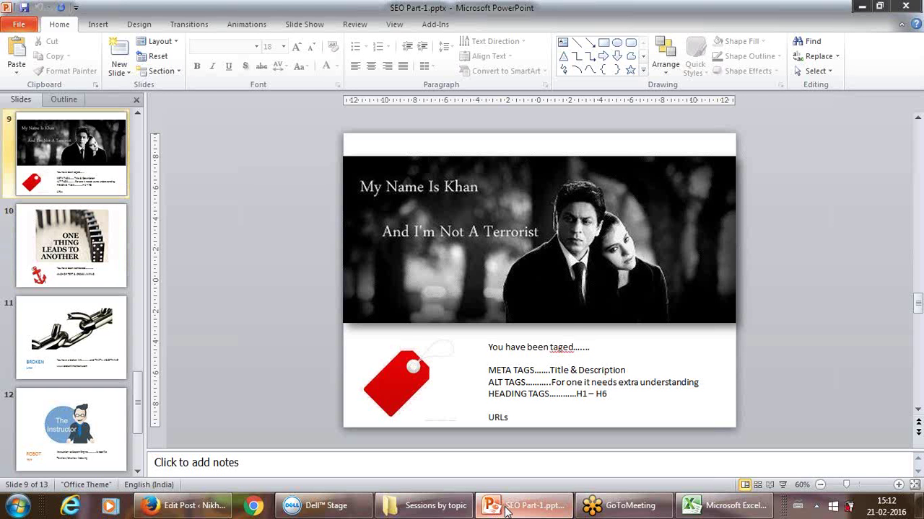
click(186, 507)
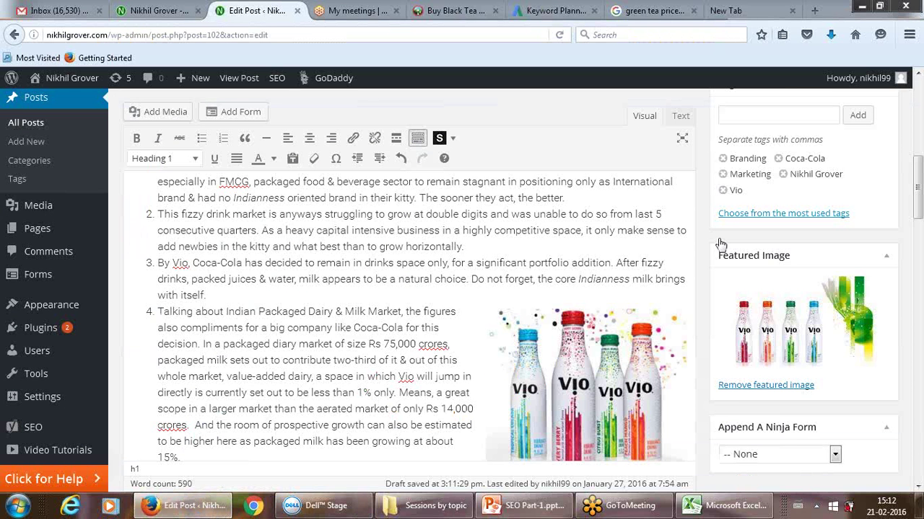
Review the Yoast SEO snippet preview, then show PowerPoint slide 10 on anchor text and cross linking.
drag(918, 204, 917, 117)
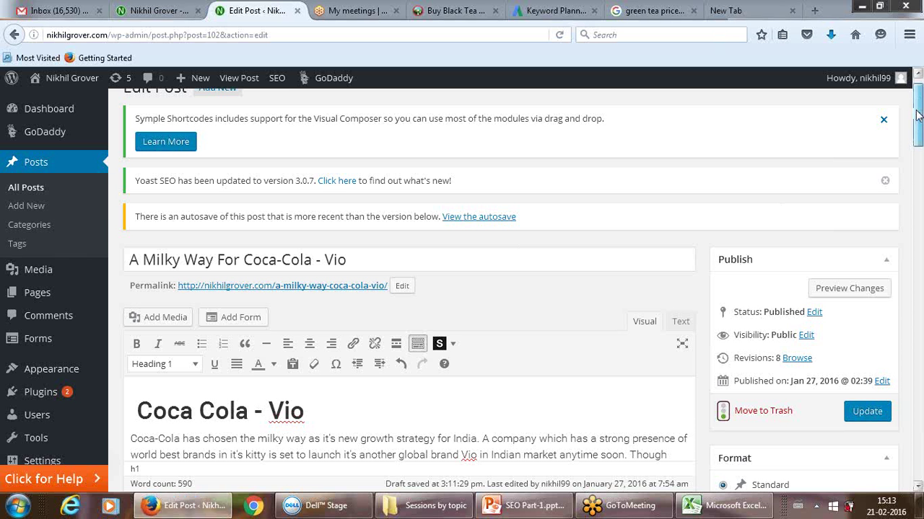
drag(918, 117, 916, 299)
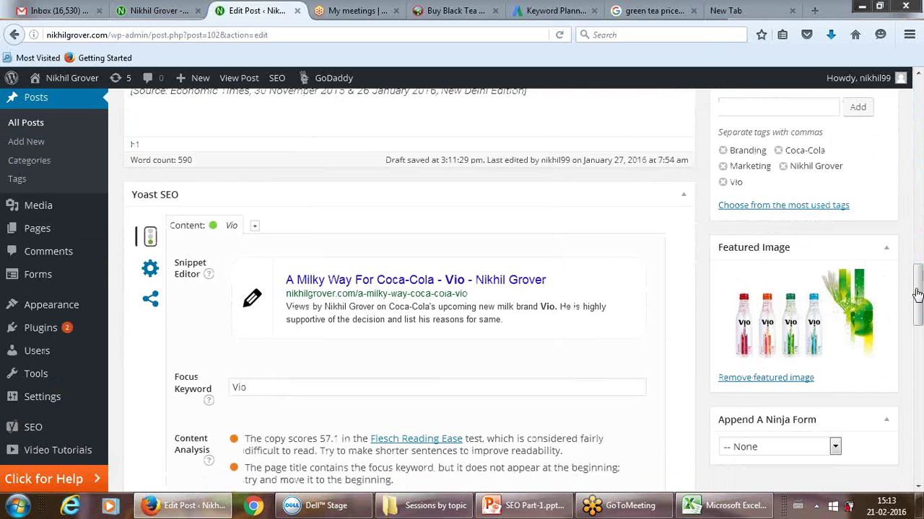
mouse_move(532, 332)
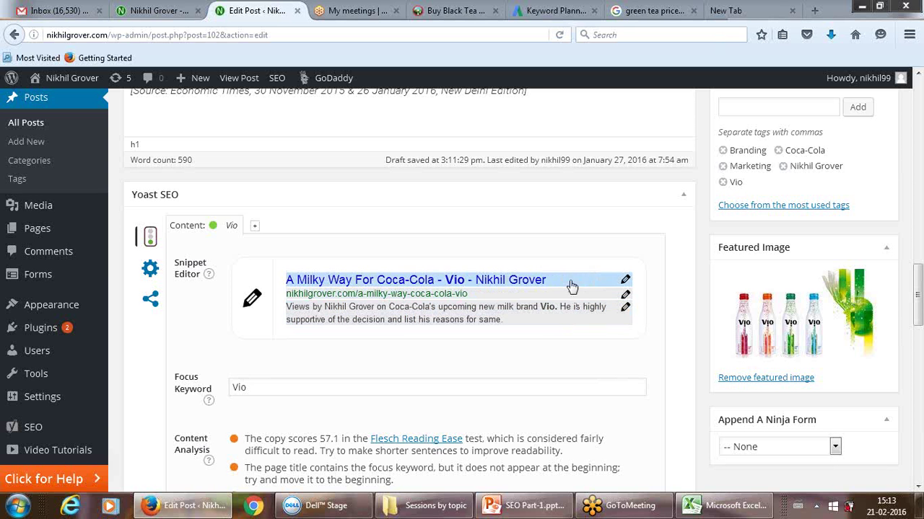
click(563, 330)
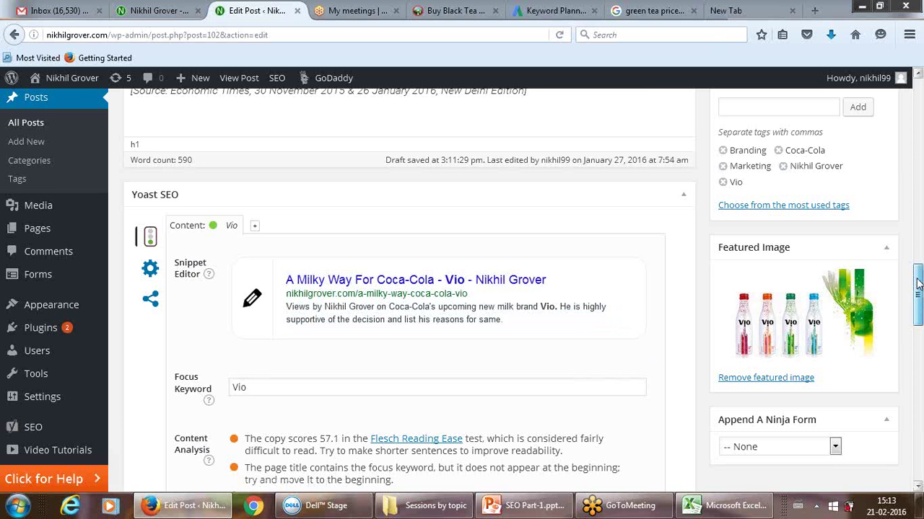
drag(918, 287, 918, 267)
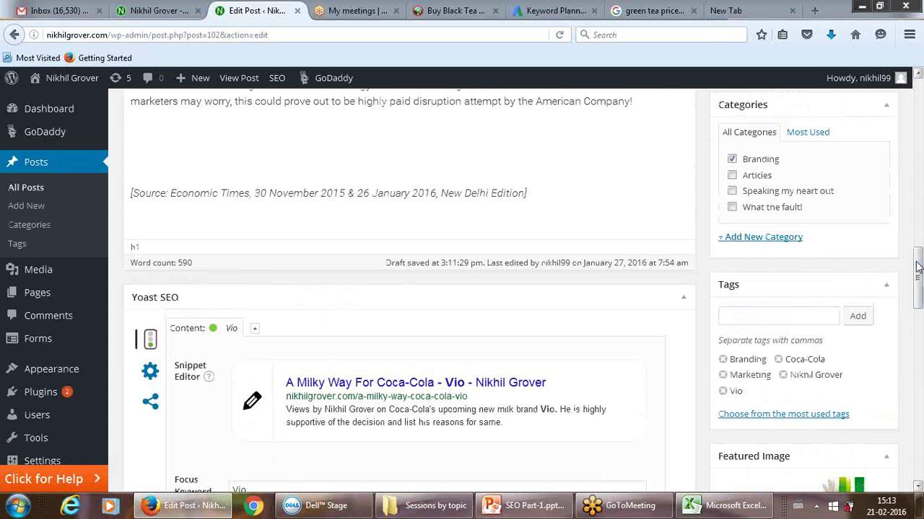
click(509, 506)
key(Down)
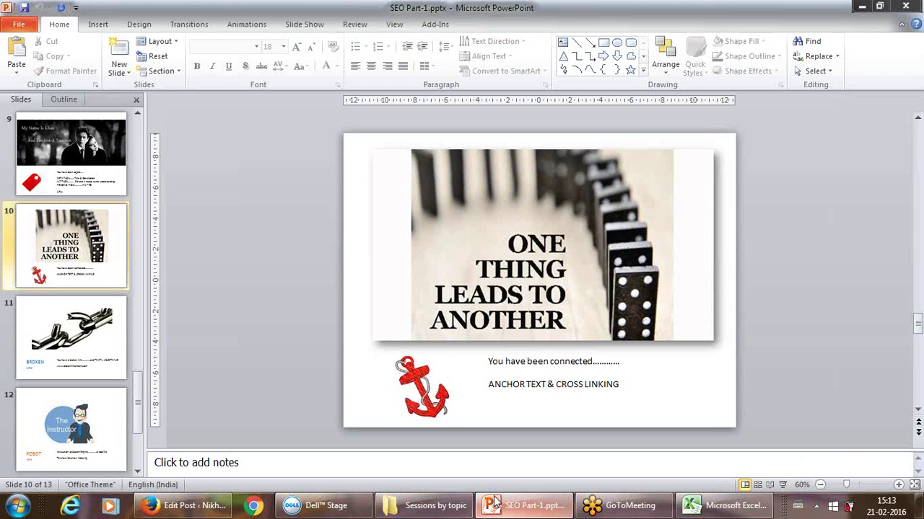
click(221, 508)
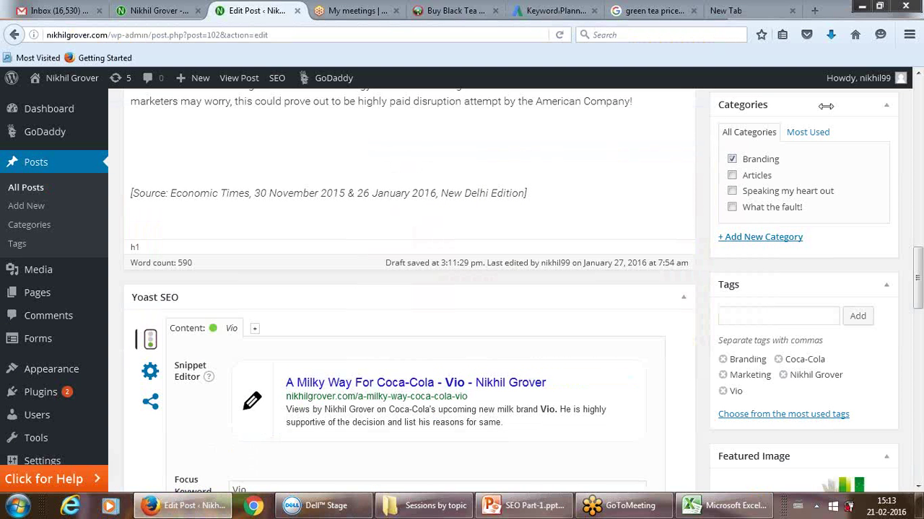
drag(918, 259, 908, 127)
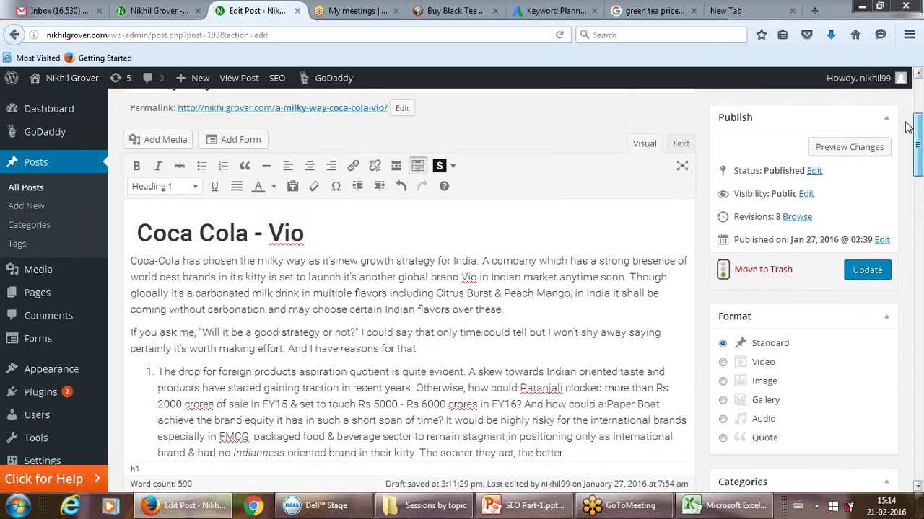
scroll(736, 128, down, 1)
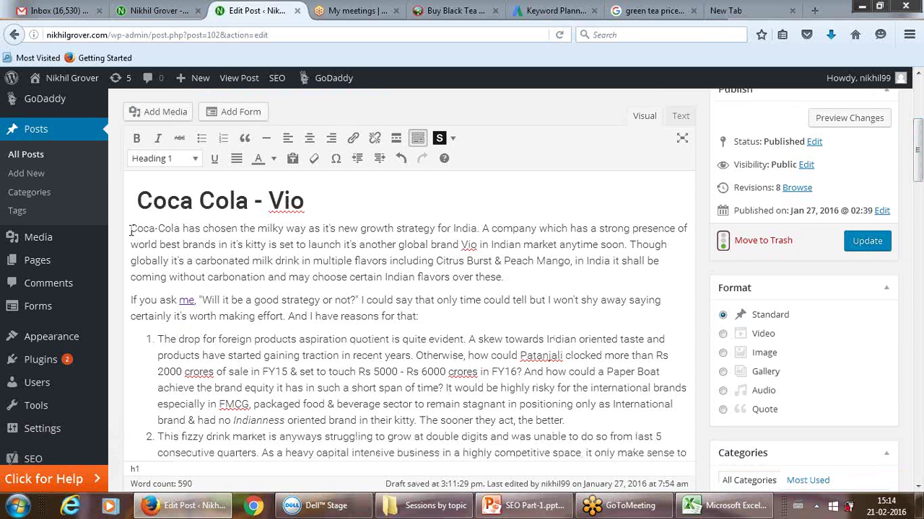
drag(131, 231, 181, 230)
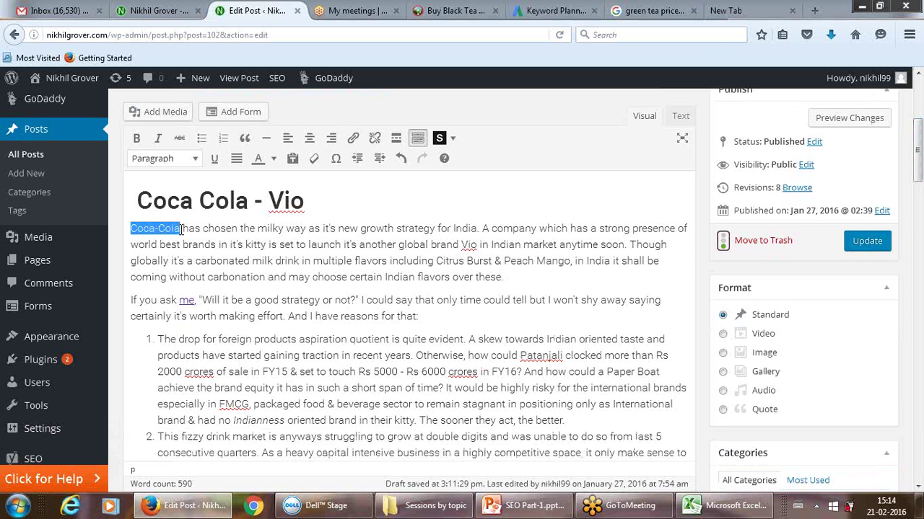
click(184, 245)
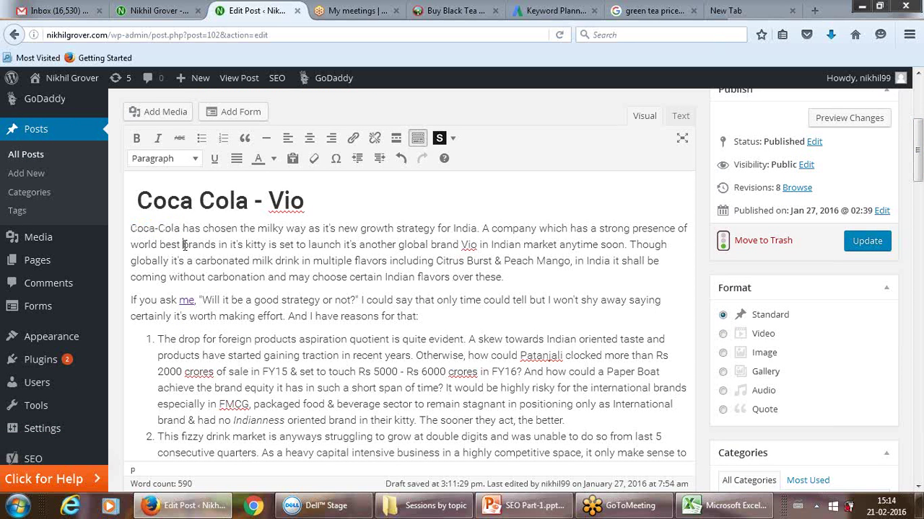
Switch to the live homepage tab and browse its posts and Recent Posts sidebar.
click(158, 11)
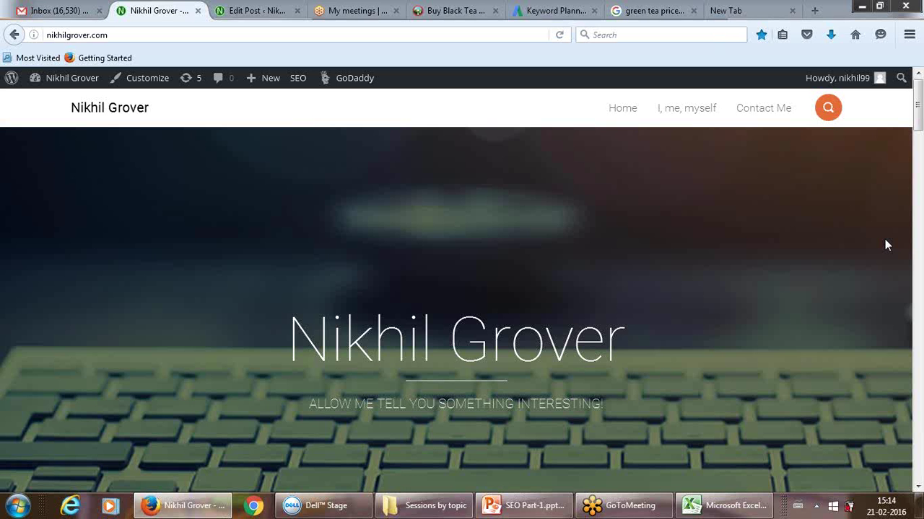
scroll(887, 245, down, 3)
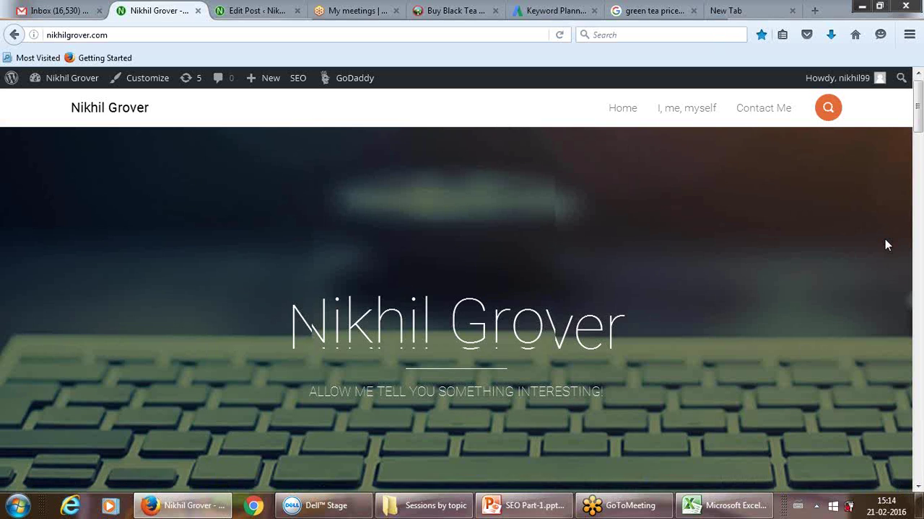
scroll(887, 245, down, 4)
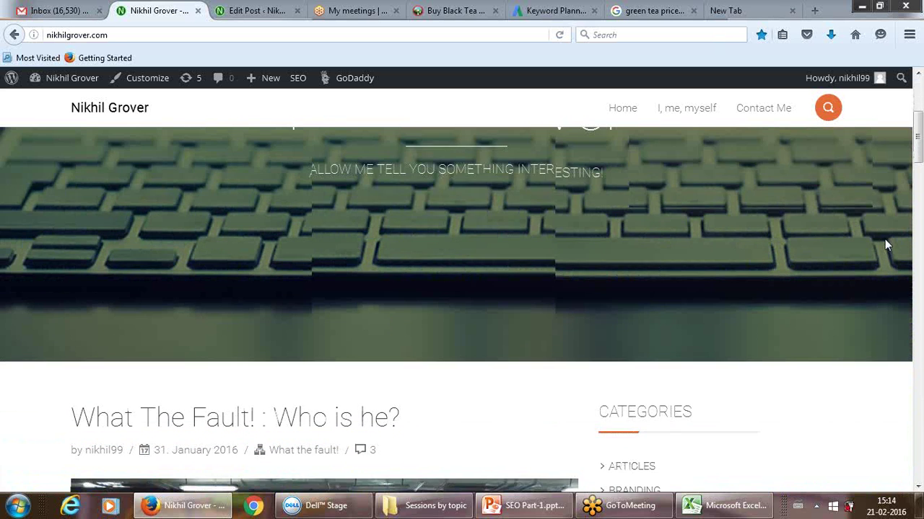
scroll(887, 246, down, 1)
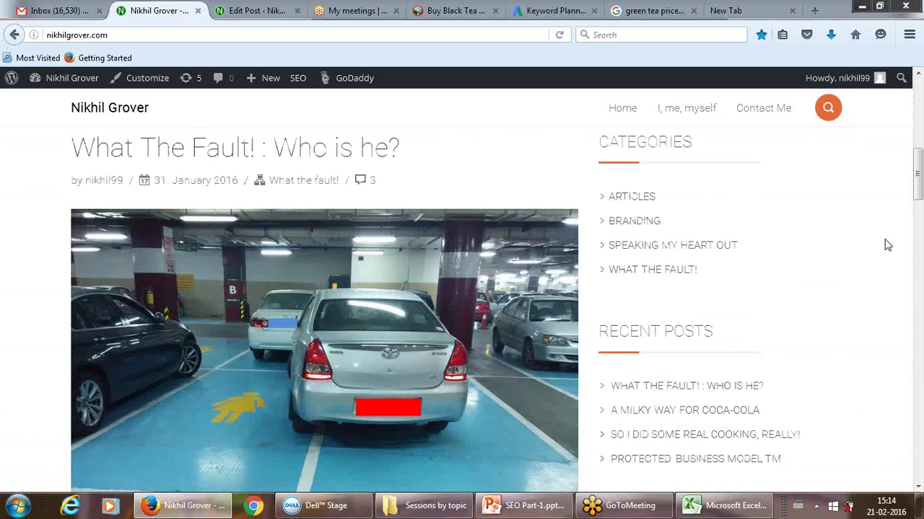
scroll(886, 246, down, 1)
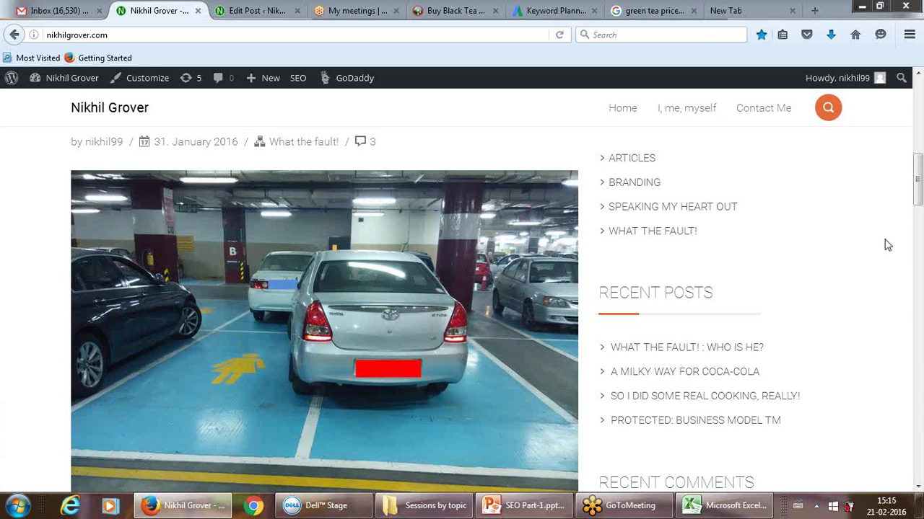
scroll(887, 246, up, 5)
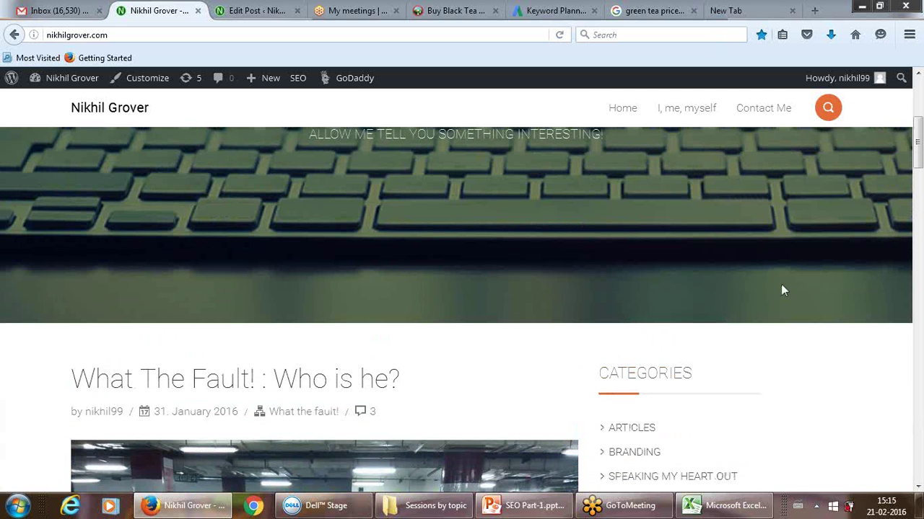
drag(918, 166, 918, 109)
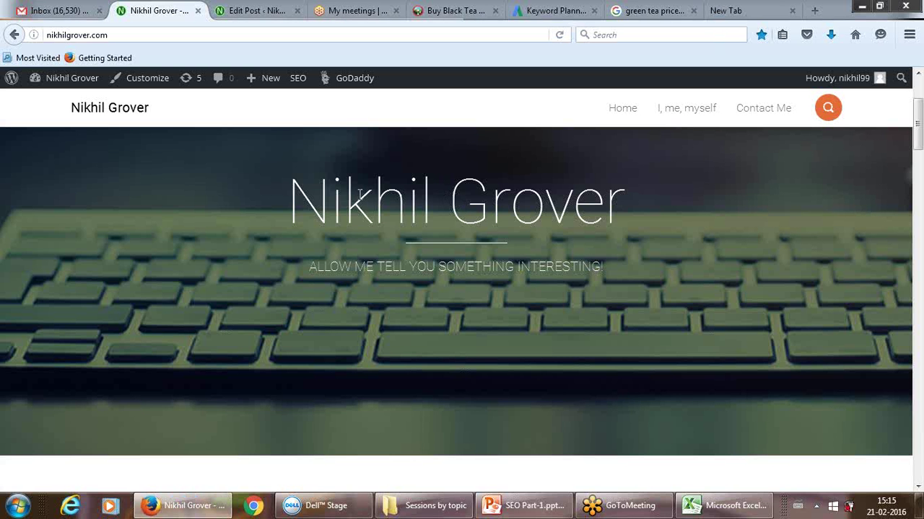
drag(338, 196, 556, 210)
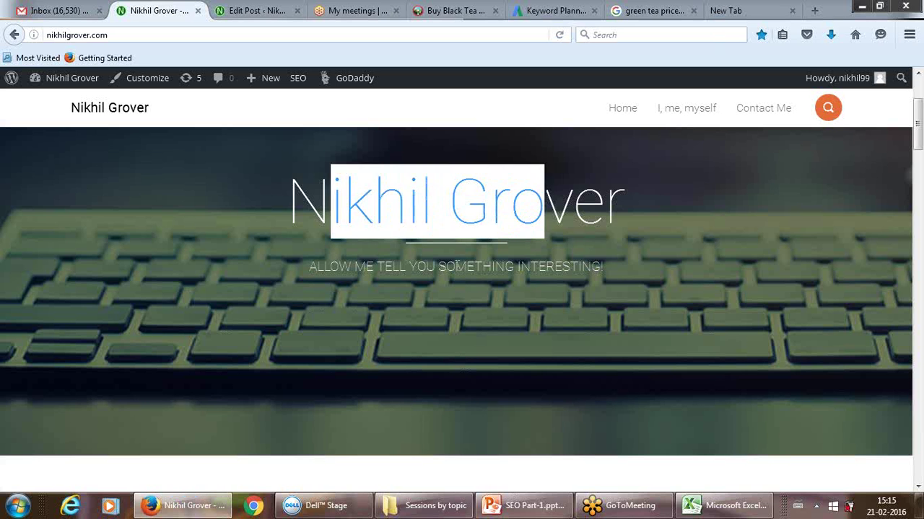
click(457, 266)
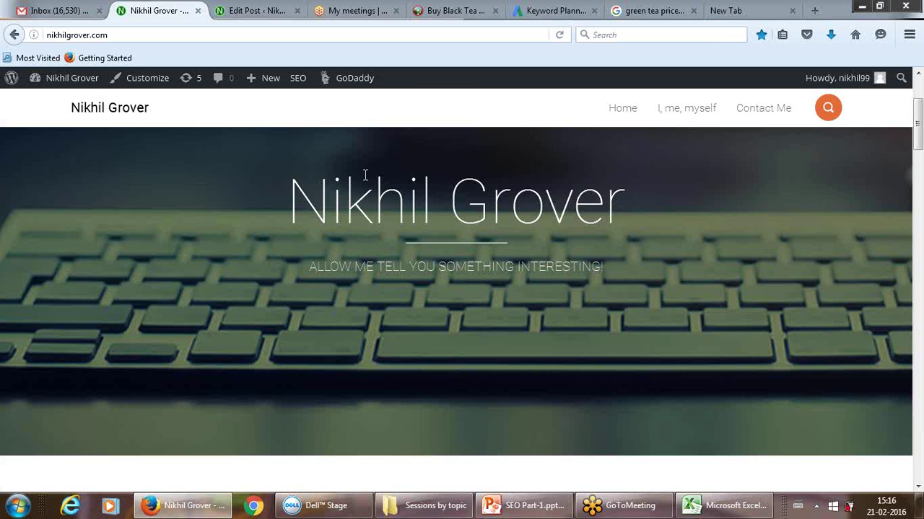
drag(373, 200, 563, 464)
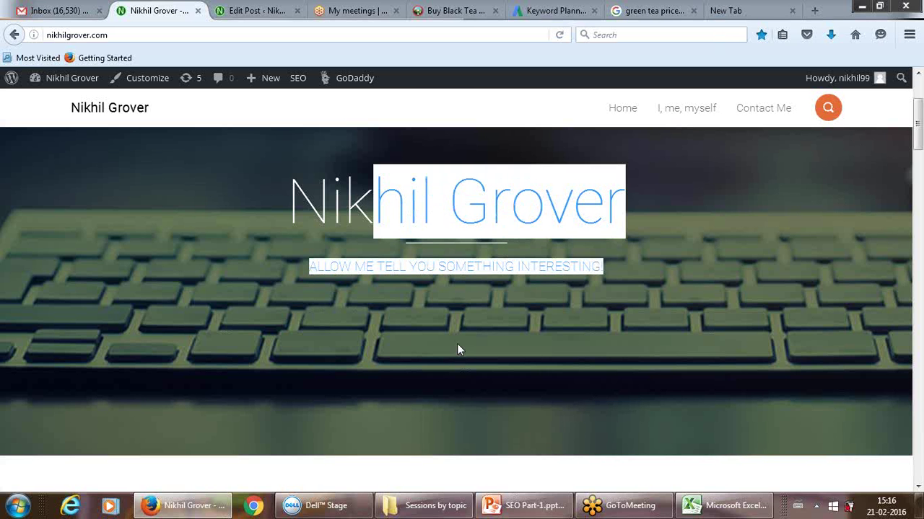
click(369, 265)
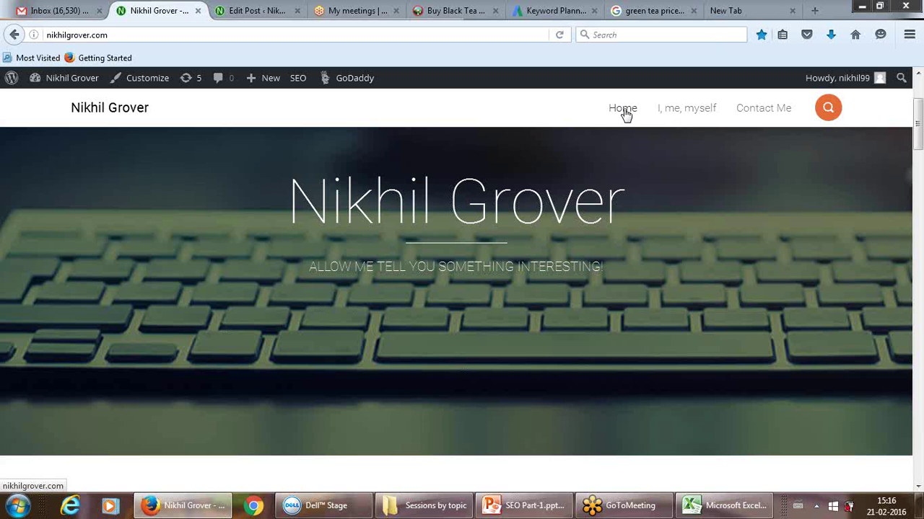
Open 'A Milky Way For Coca-Cola' from the Recent Posts list.
scroll(880, 210, down, 8)
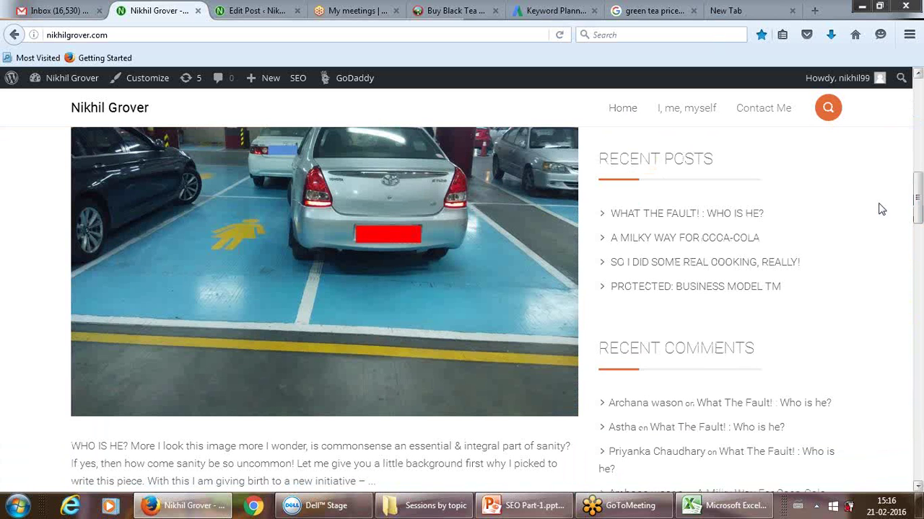
click(637, 243)
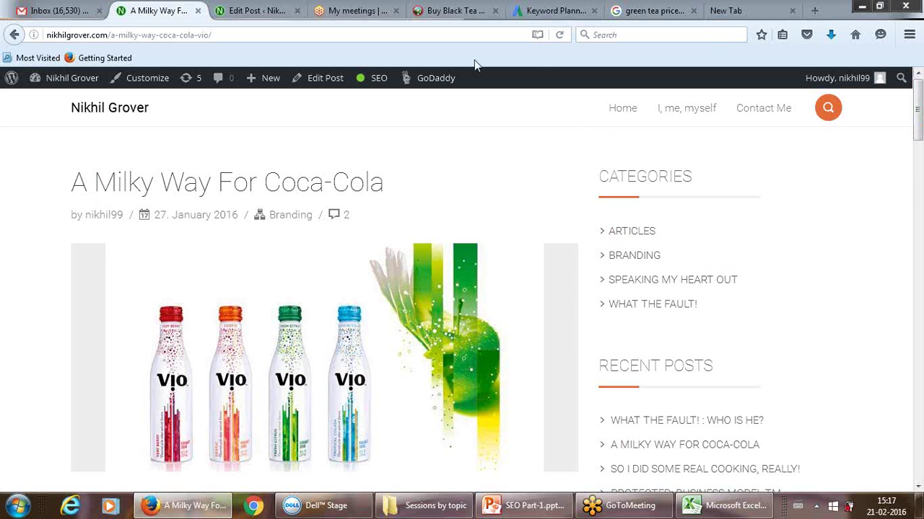
In the Coca Cola - Vio editor, select 'milk drink' and dismiss the link dialog without linking.
click(254, 7)
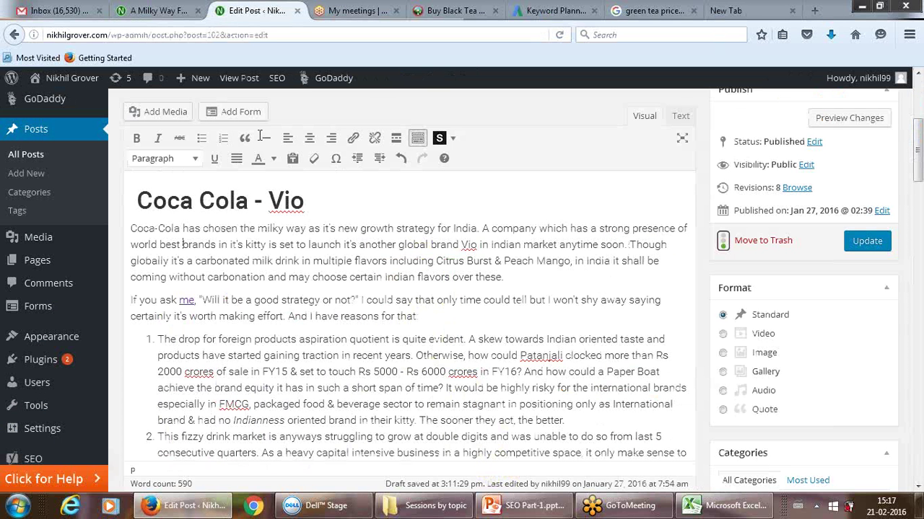
click(245, 334)
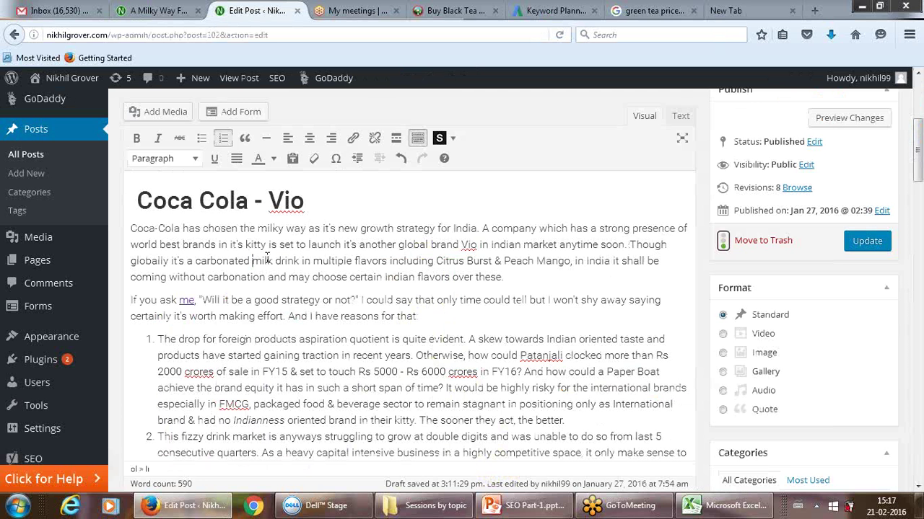
drag(253, 261, 299, 261)
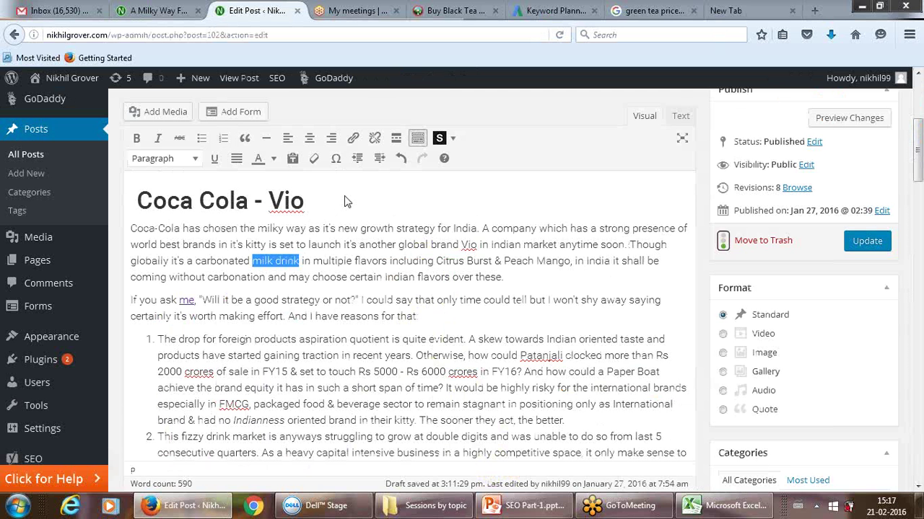
click(353, 138)
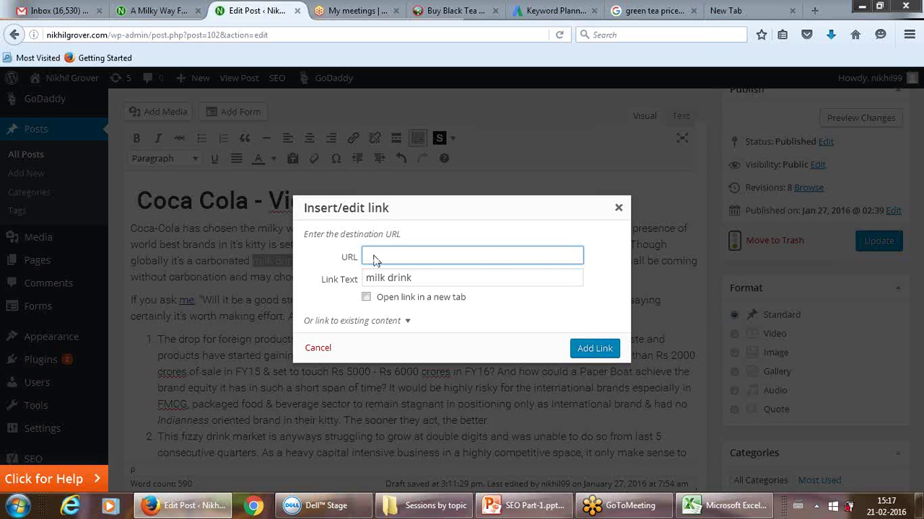
click(617, 207)
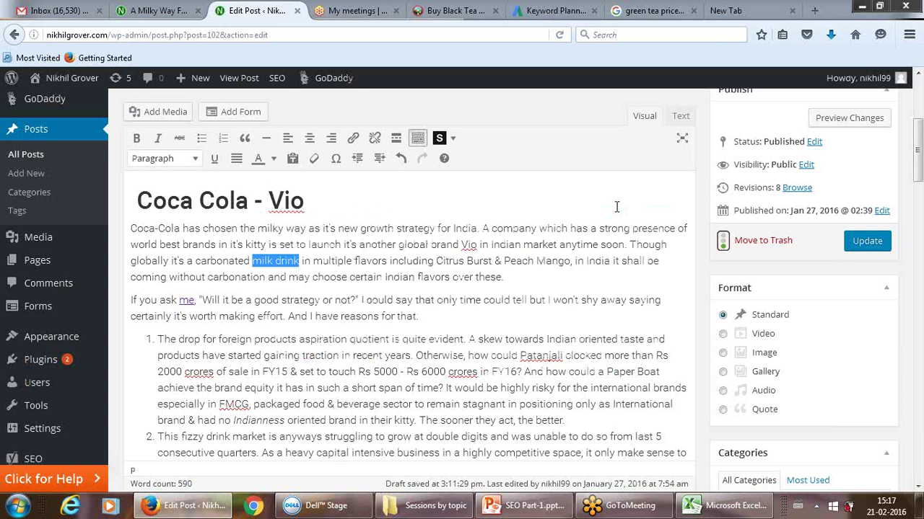
Select the word 'launch' and bring the SEO Part-1 anchor-text slide to the front.
key(Down)
key(Down)
key(Down)
key(Down)
key(Down)
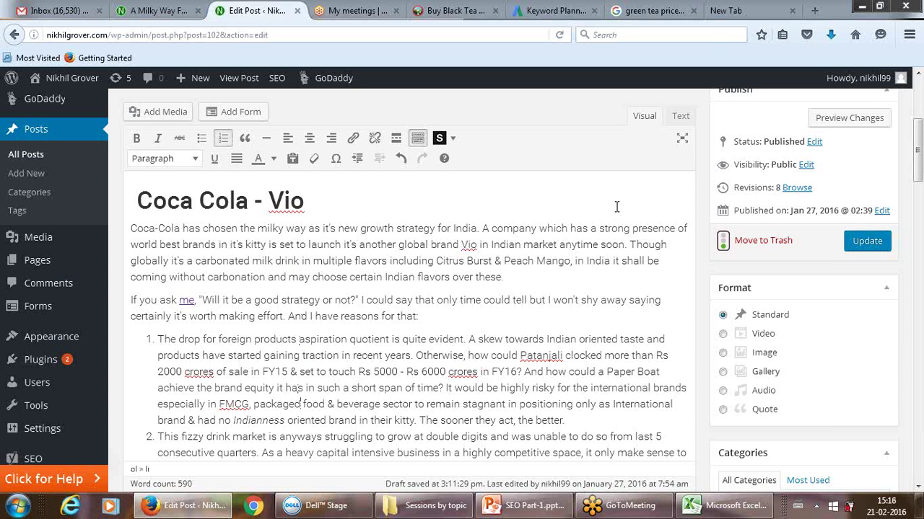
drag(308, 246, 345, 247)
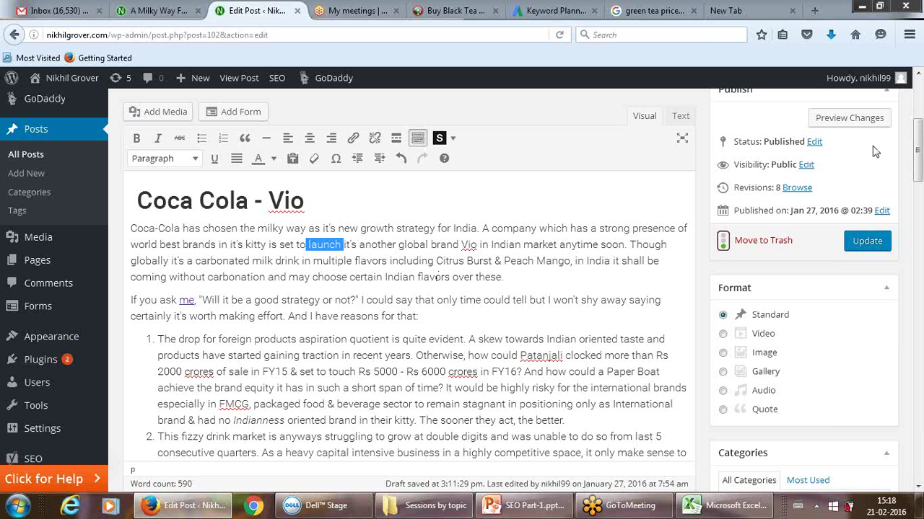
drag(920, 166, 918, 253)
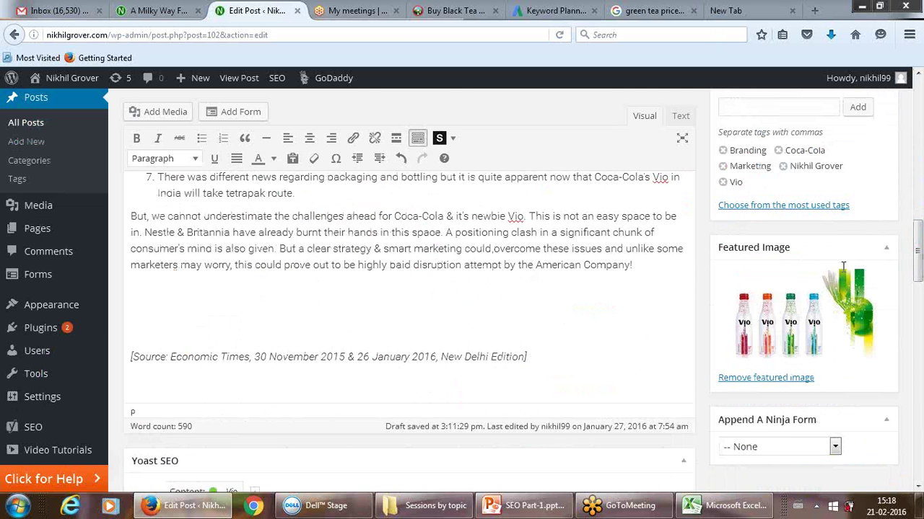
click(521, 509)
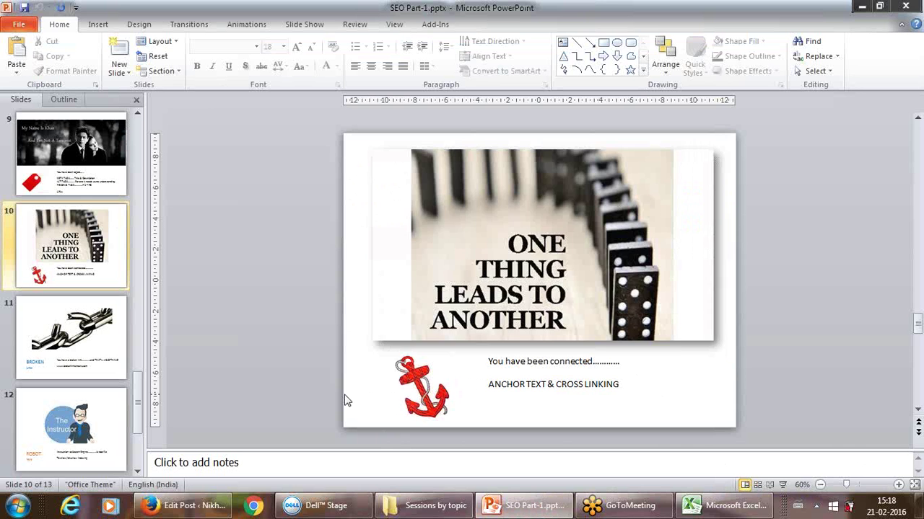
Advance to slide 11 on broken links, then minimize PowerPoint to reveal the post editor.
scroll(345, 401, down, 1)
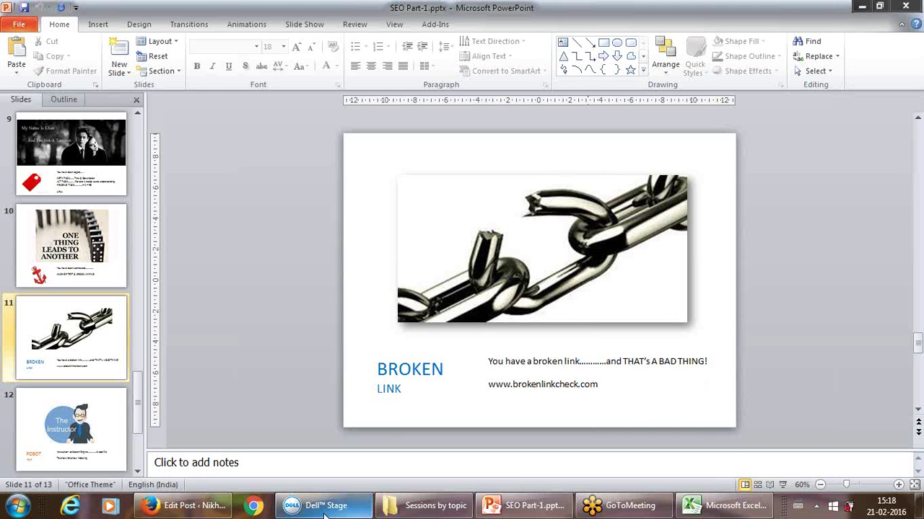
click(202, 511)
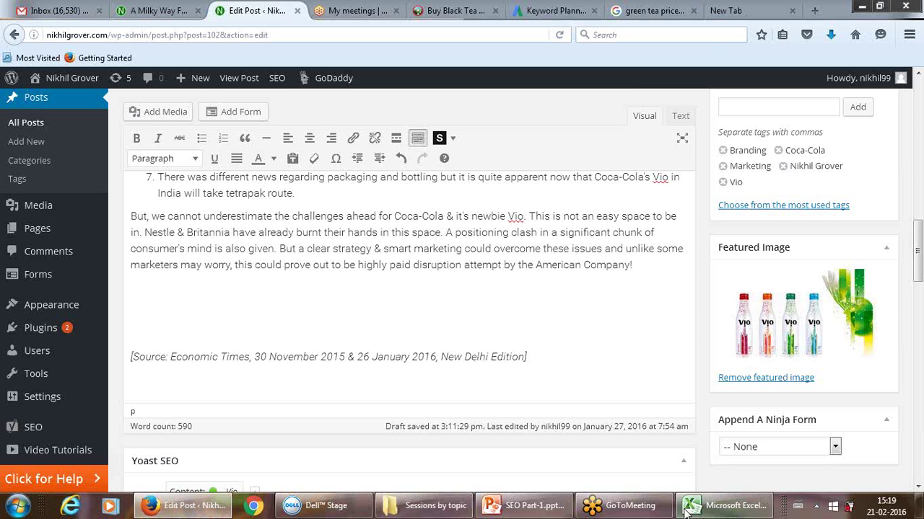
click(507, 509)
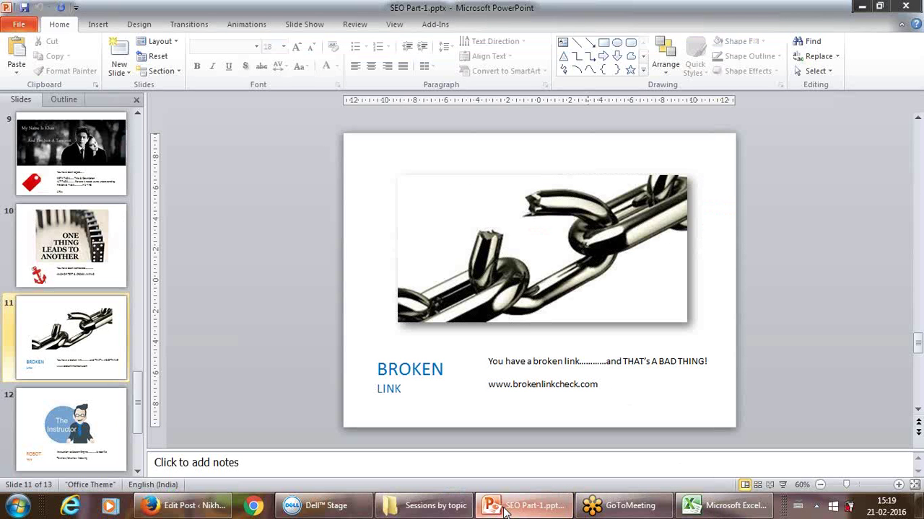
click(505, 509)
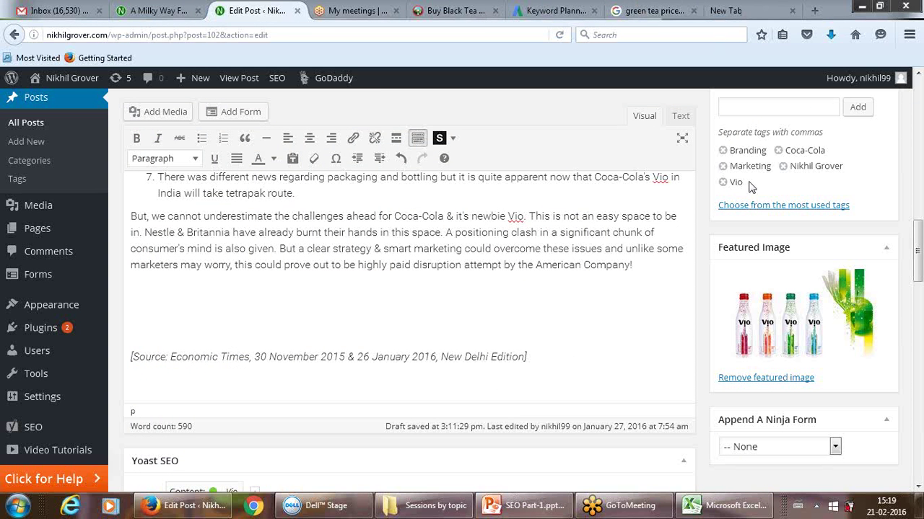
Try loading the broken link checker address from a new tab, which fails with Server not found.
click(745, 10)
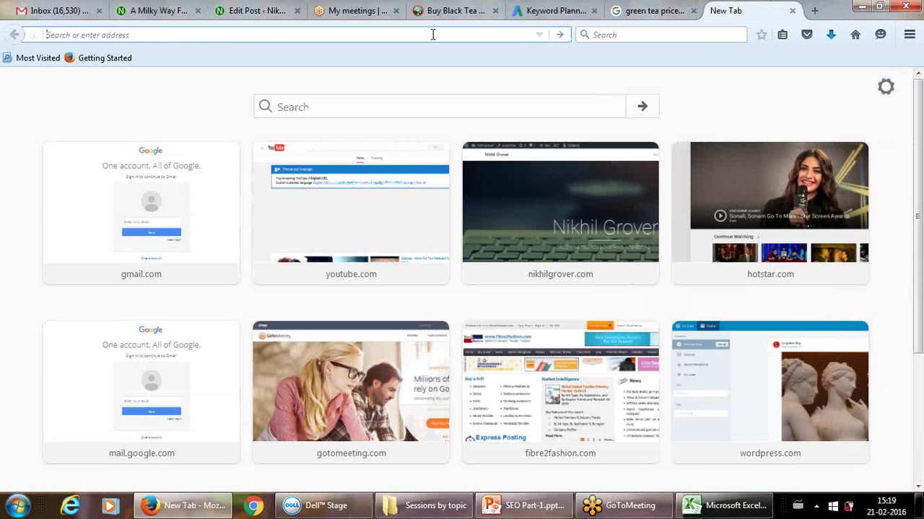
text(www,br)
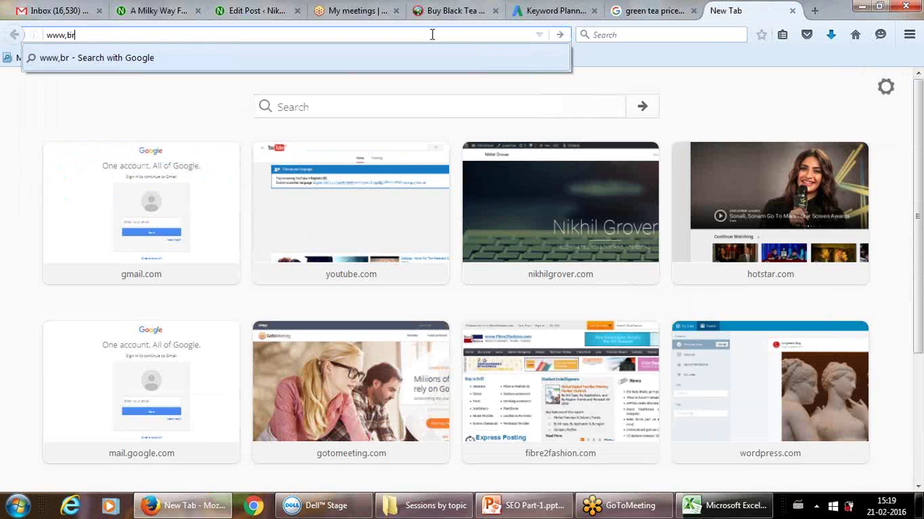
text(okeb)
key(BackSpace)
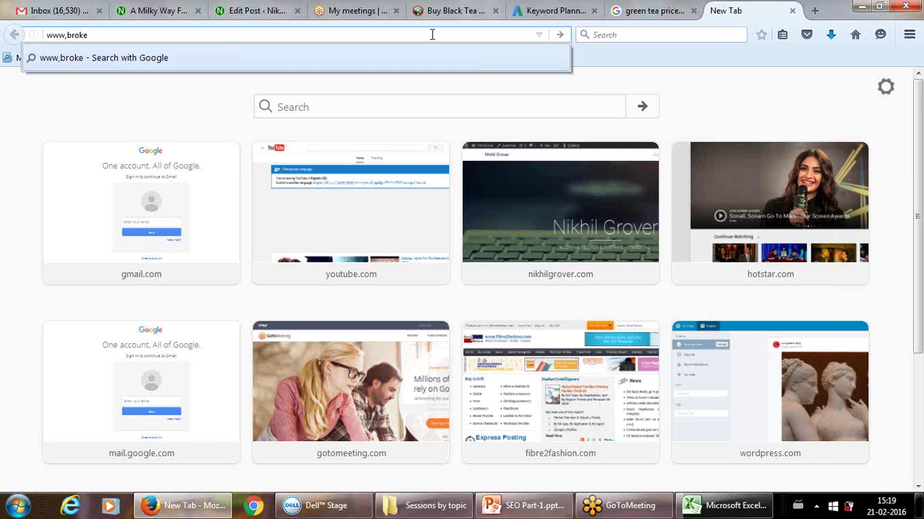
text(nlinkce)
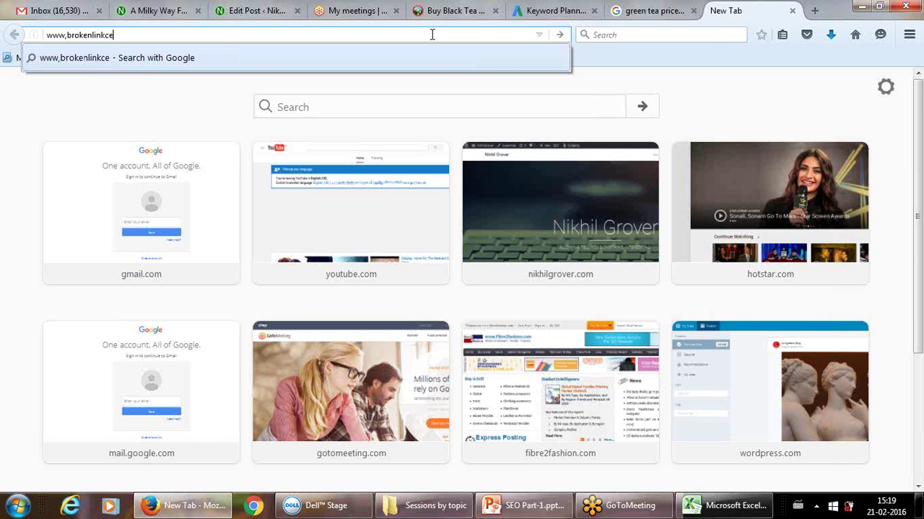
text(ck)
key(BackSpace)
key(BackSpace)
key(BackSpace)
key(BackSpace)
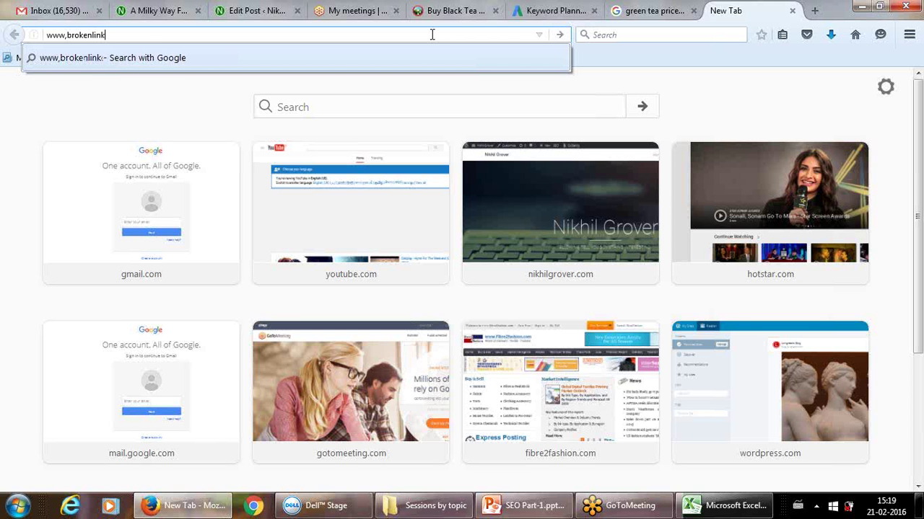
text(chec)
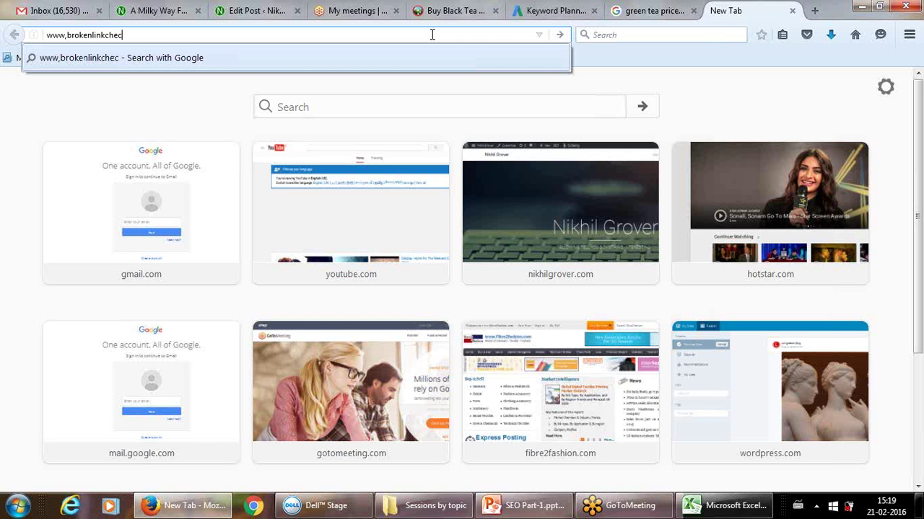
text(k.com)
key(Return)
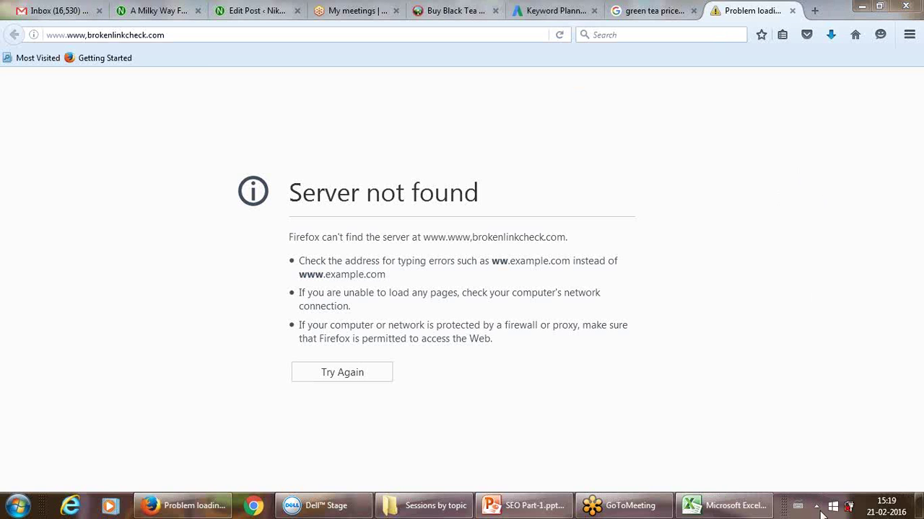
click(816, 506)
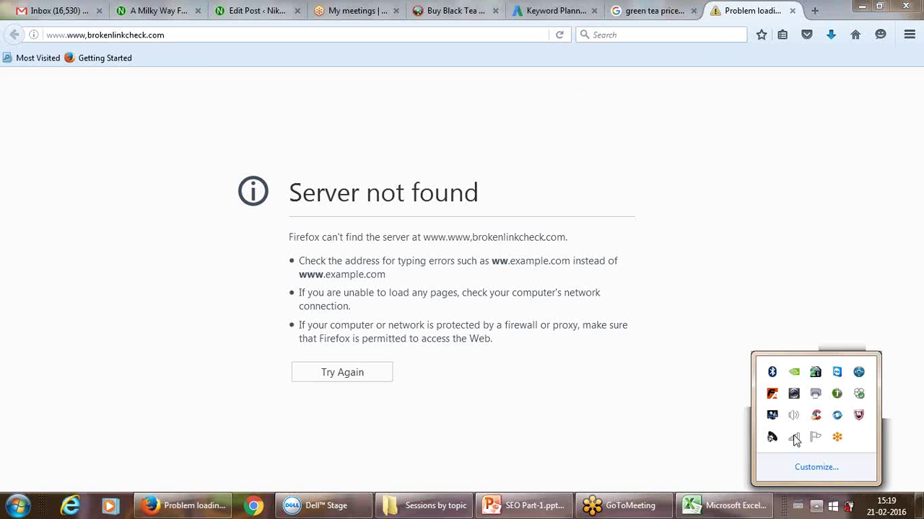
click(561, 35)
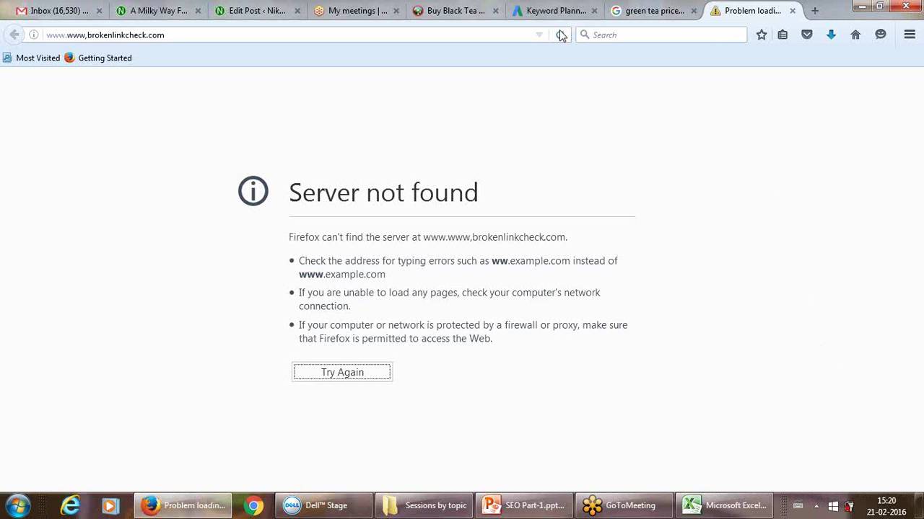
Search Google for 'broken link check' and open the brokenlinkcheck.com result.
click(457, 35)
key(ctrl+a)
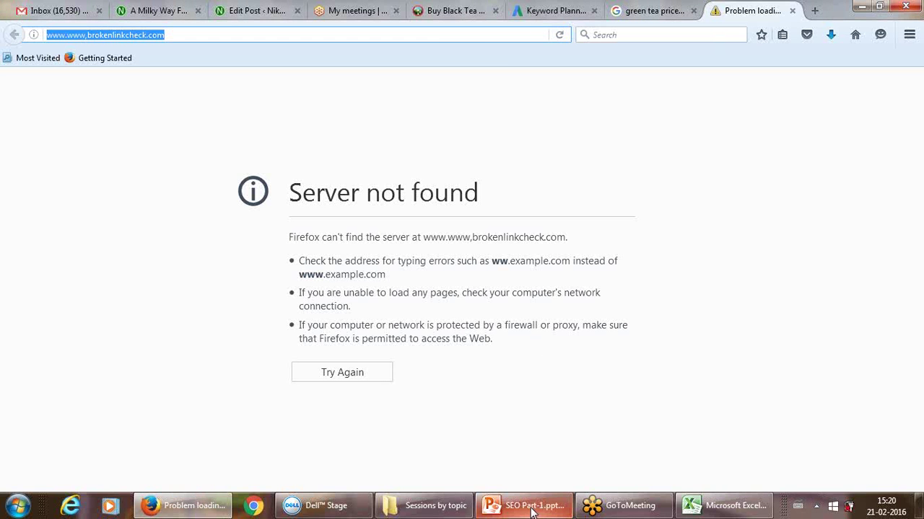
click(532, 507)
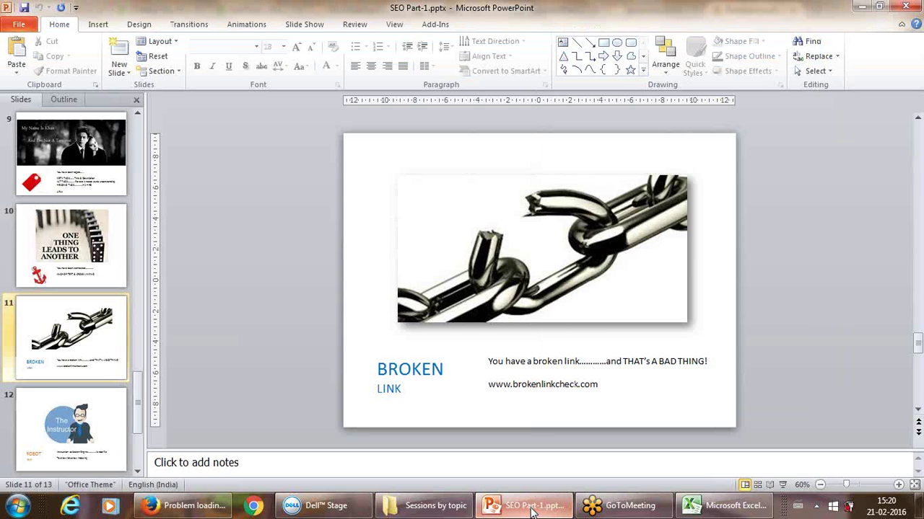
click(533, 507)
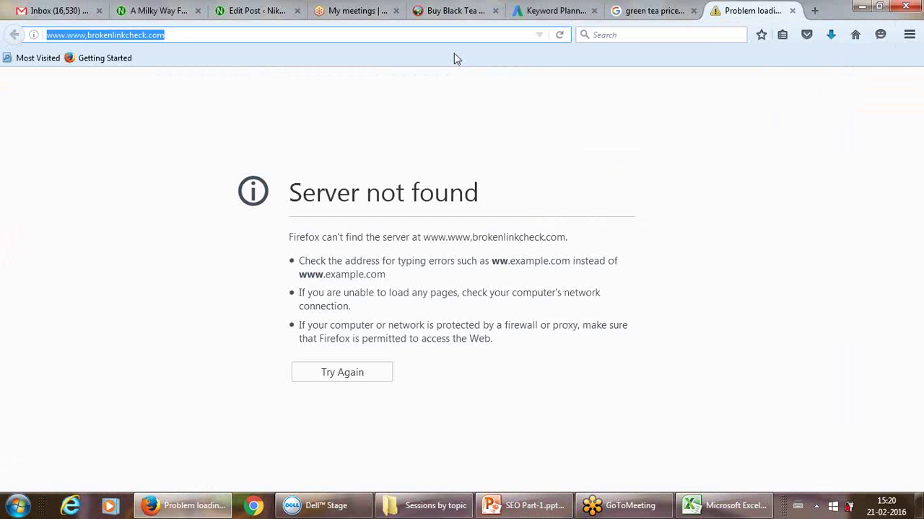
text(broken)
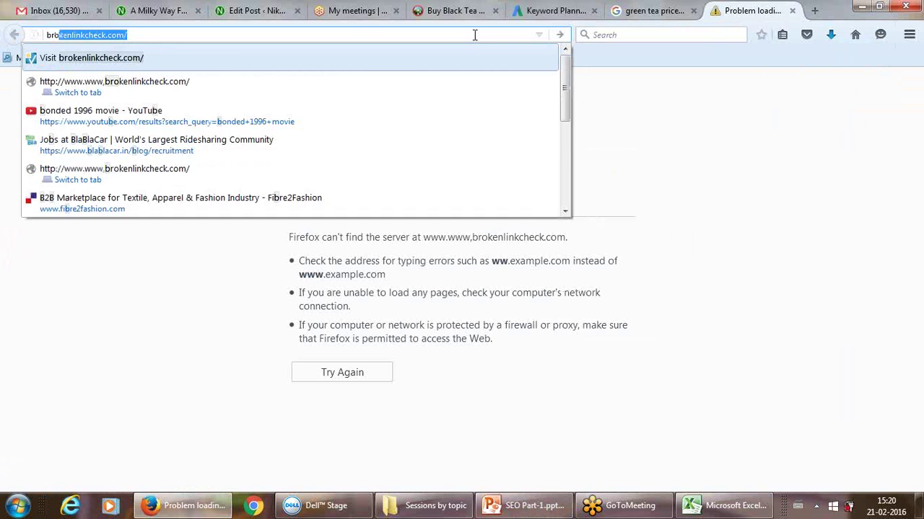
text( lik)
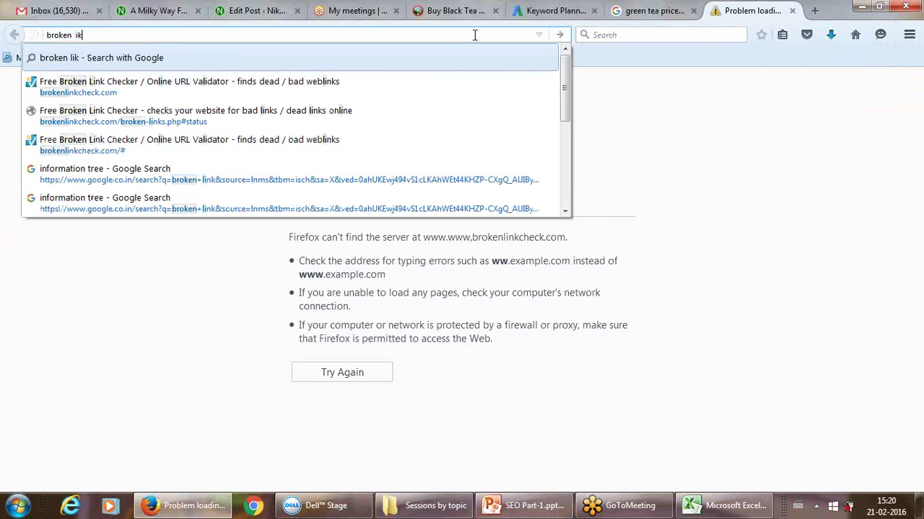
text(n che)
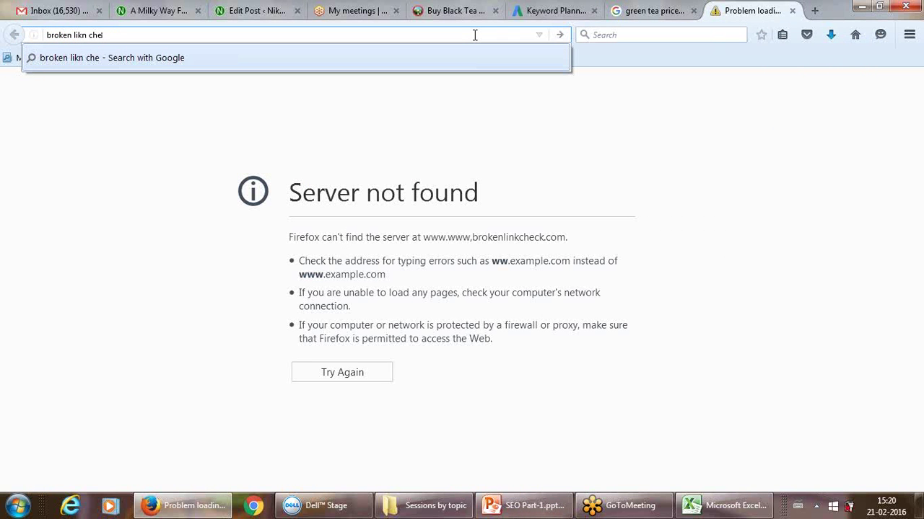
key(BackSpace)
key(BackSpace)
key(BackSpace)
key(BackSpace)
key(BackSpace)
key(BackSpace)
key(BackSpace)
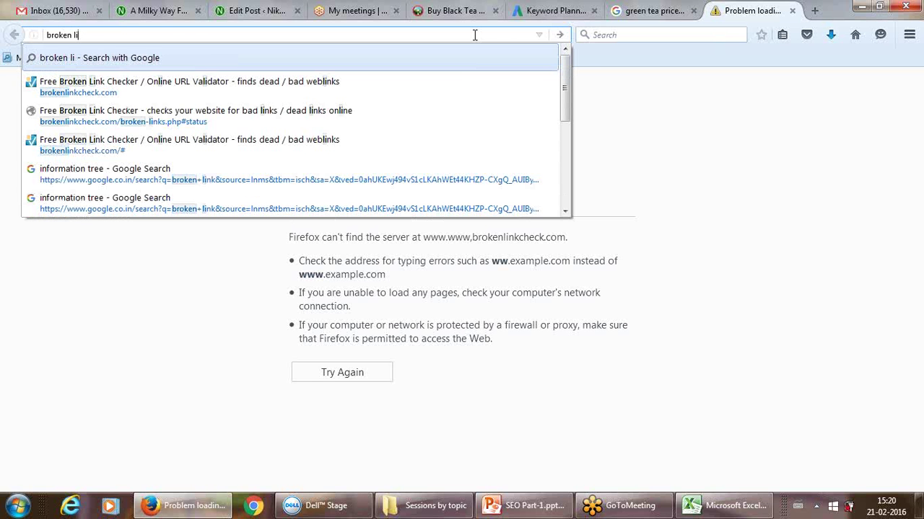
text(ink check)
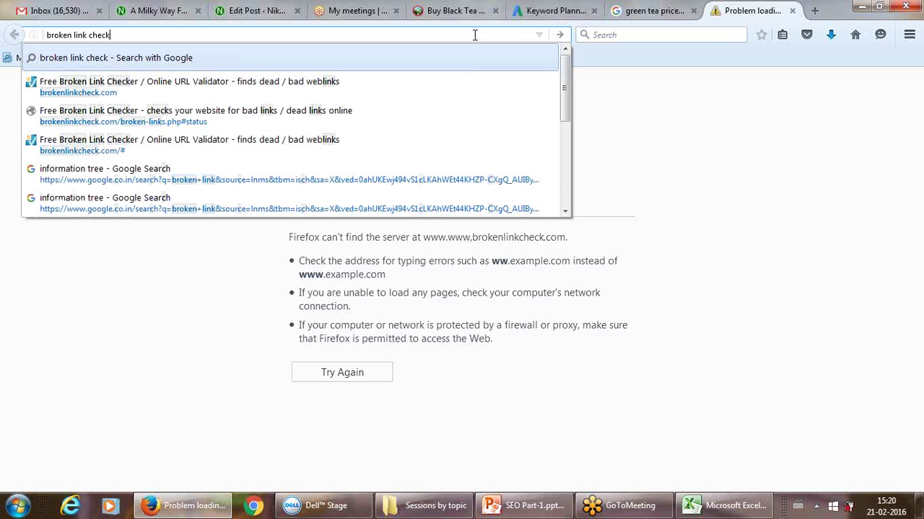
key(Return)
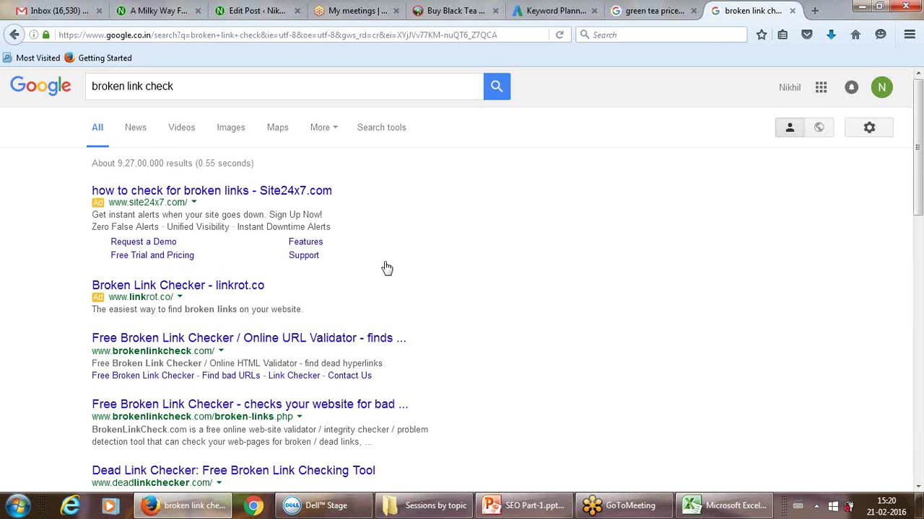
click(333, 339)
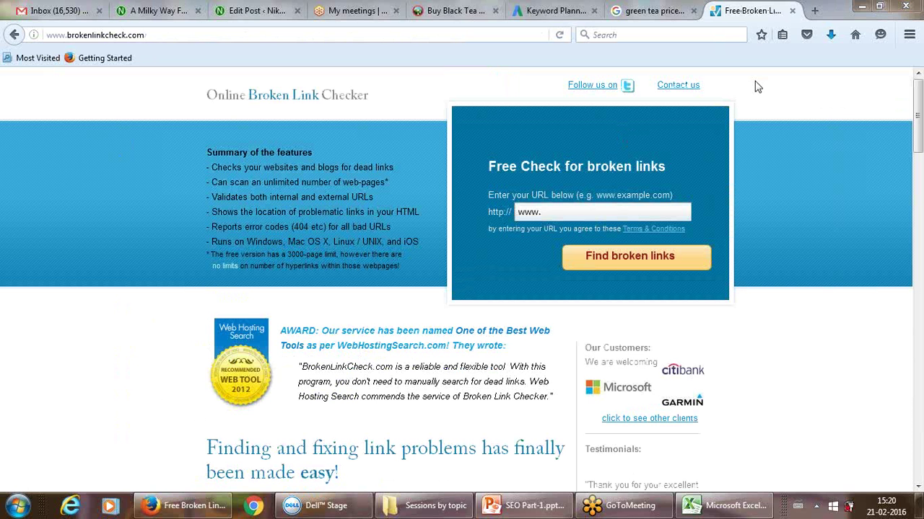
click(570, 211)
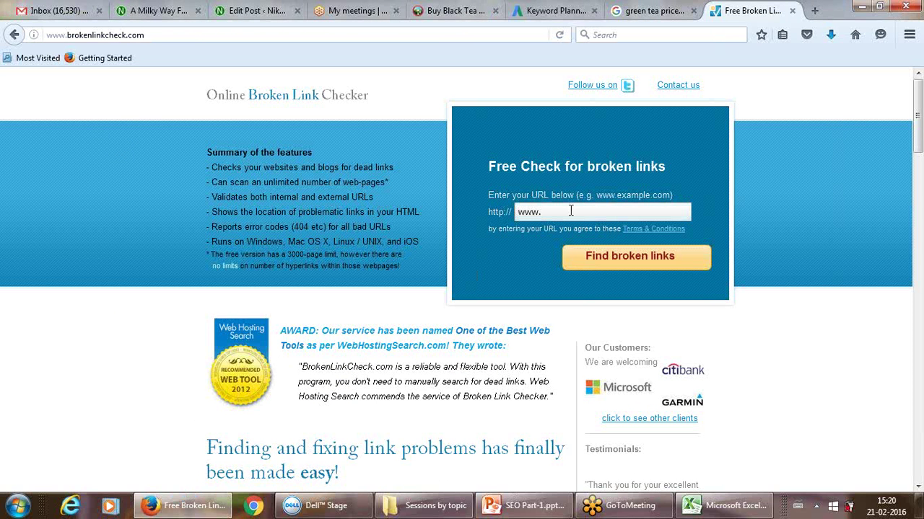
click(447, 9)
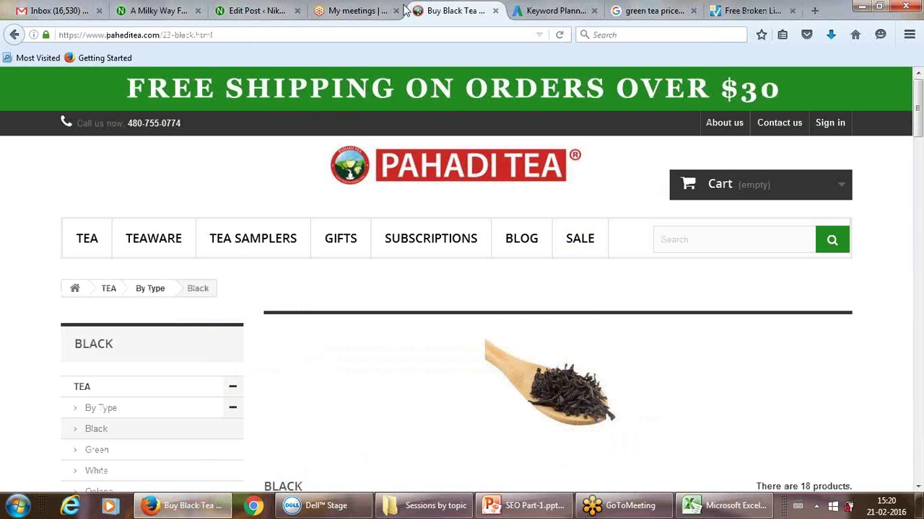
click(751, 10)
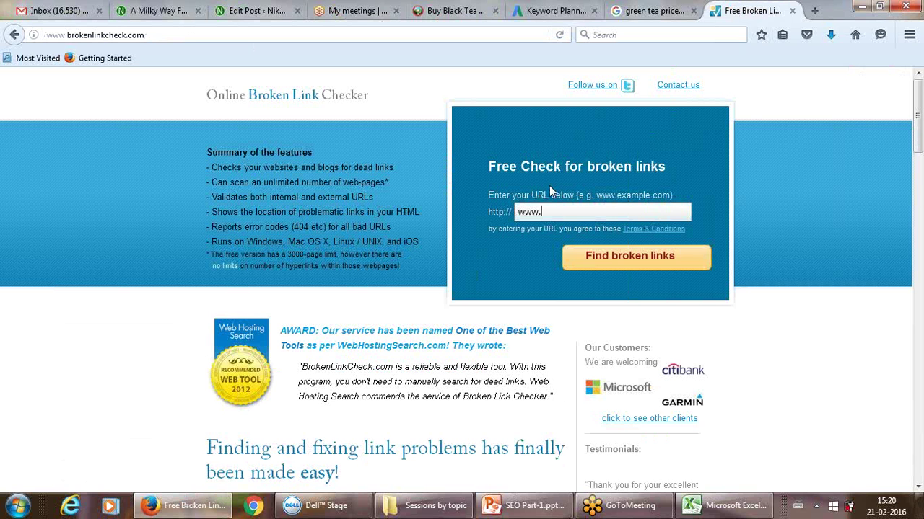
text(pahadi)
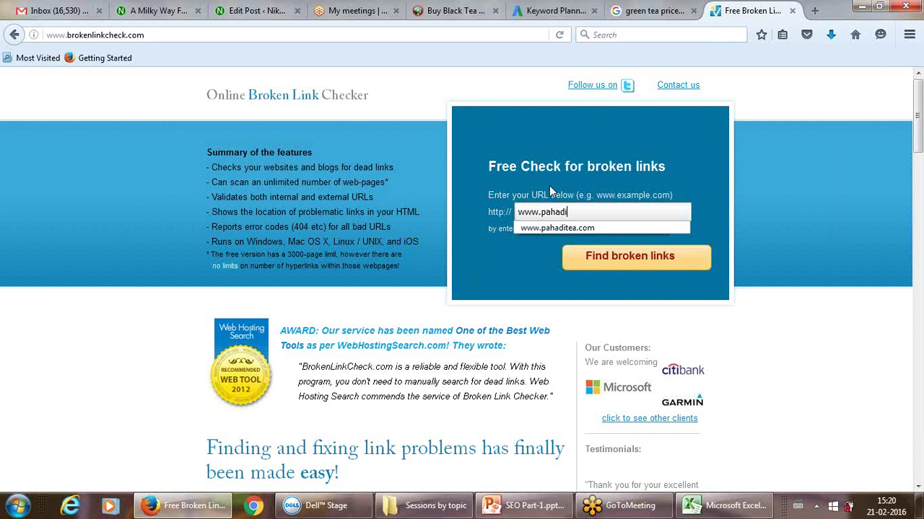
text(tea)
key(Down)
key(Return)
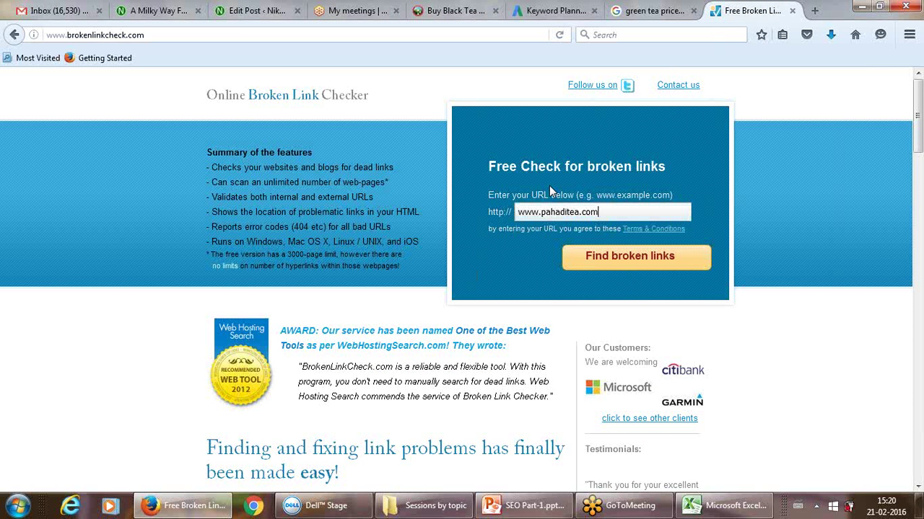
click(617, 258)
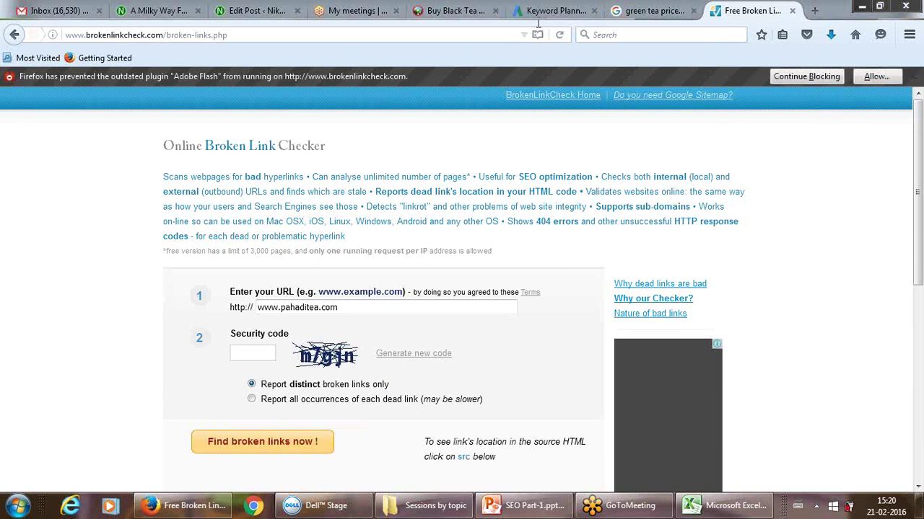
Type the displayed security code and submit the broken-link scan.
click(244, 355)
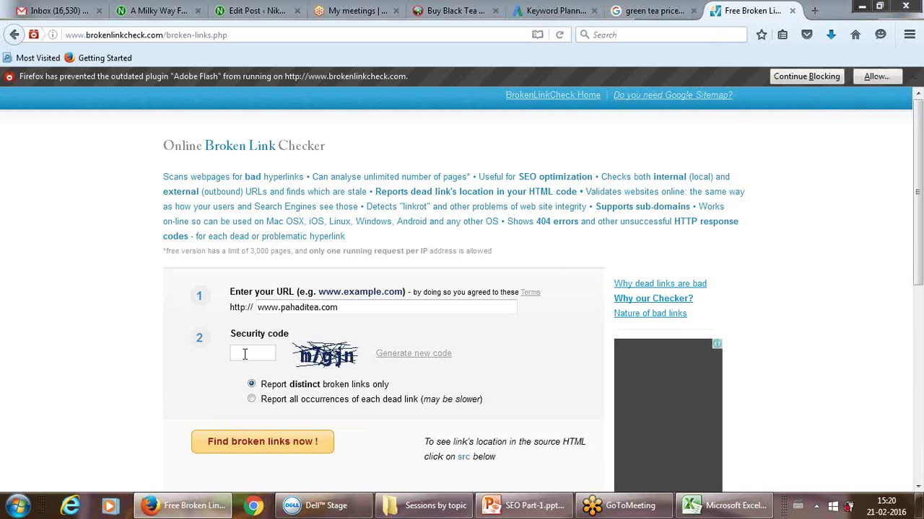
text(m7gjn)
click(262, 442)
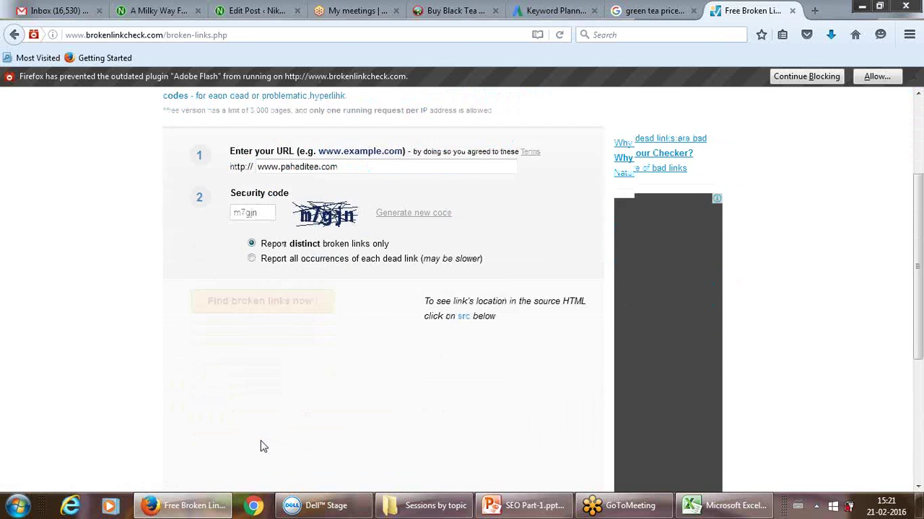
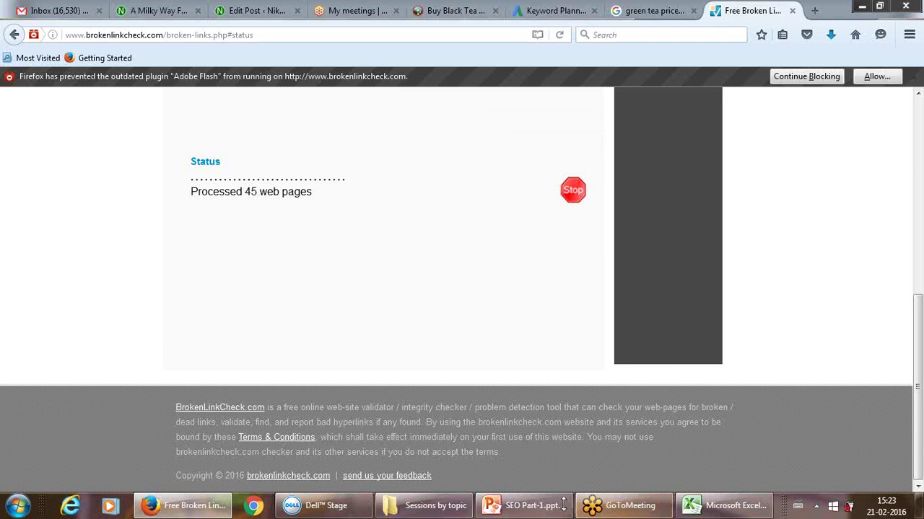
Bring the SEO Part-1 presentation to the front at the Broken Link slide.
click(517, 508)
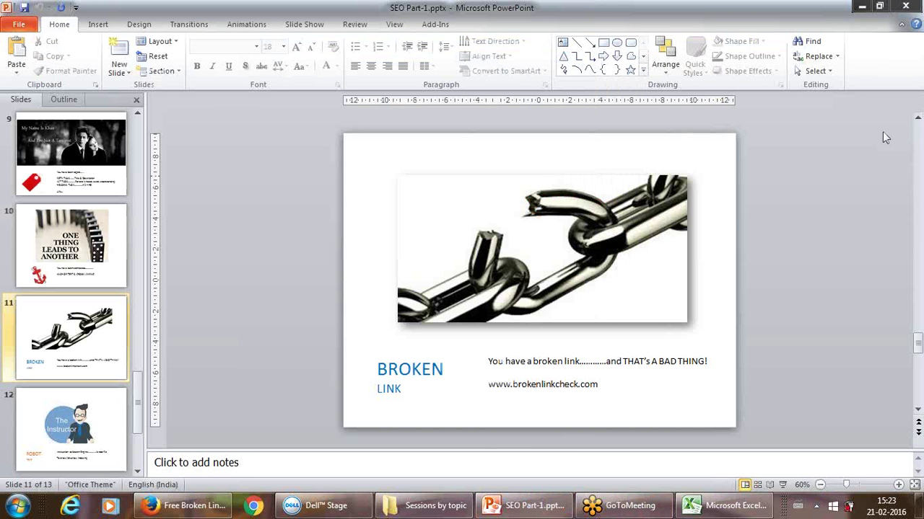
Show slide 12, ROBOT .TXT, then return to the Firefox broken-link scan at 60 pages.
click(918, 414)
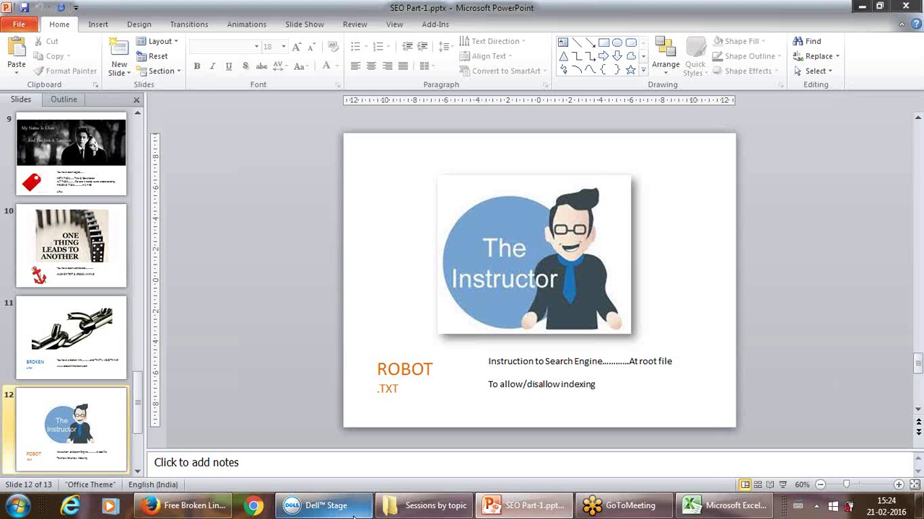
click(188, 505)
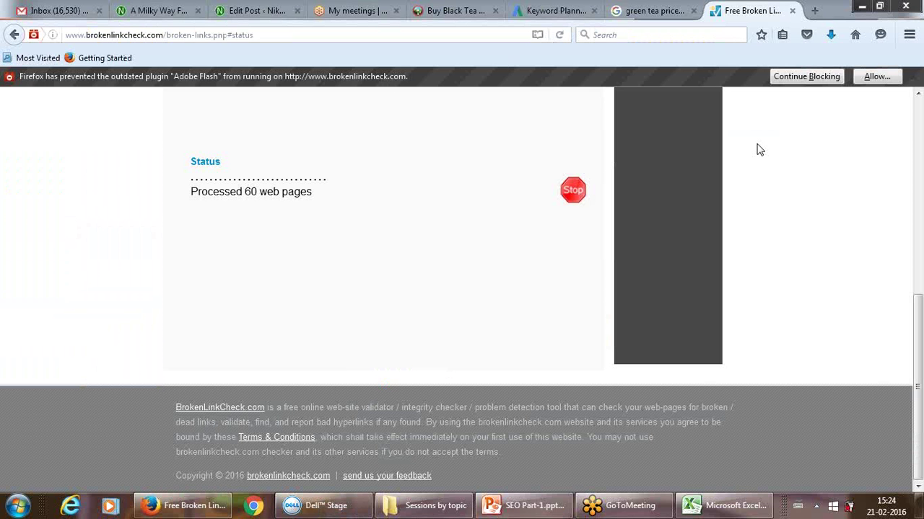
click(814, 10)
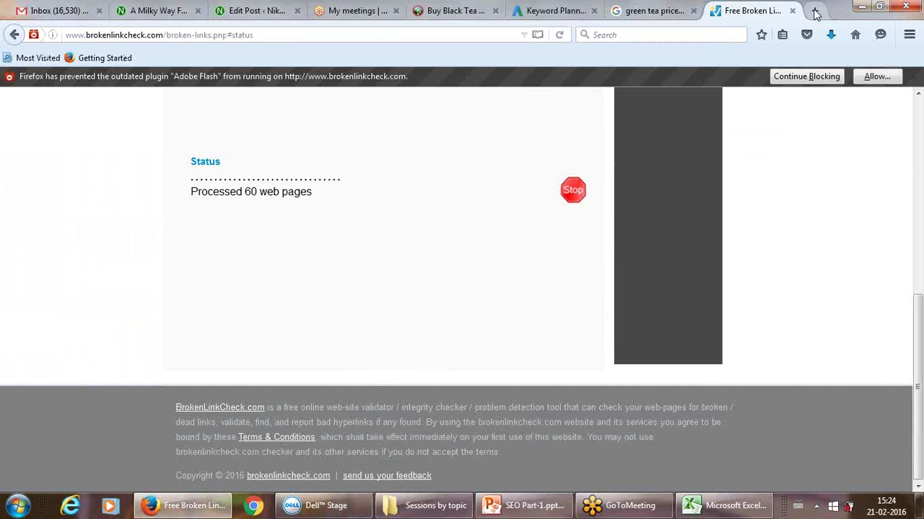
click(435, 33)
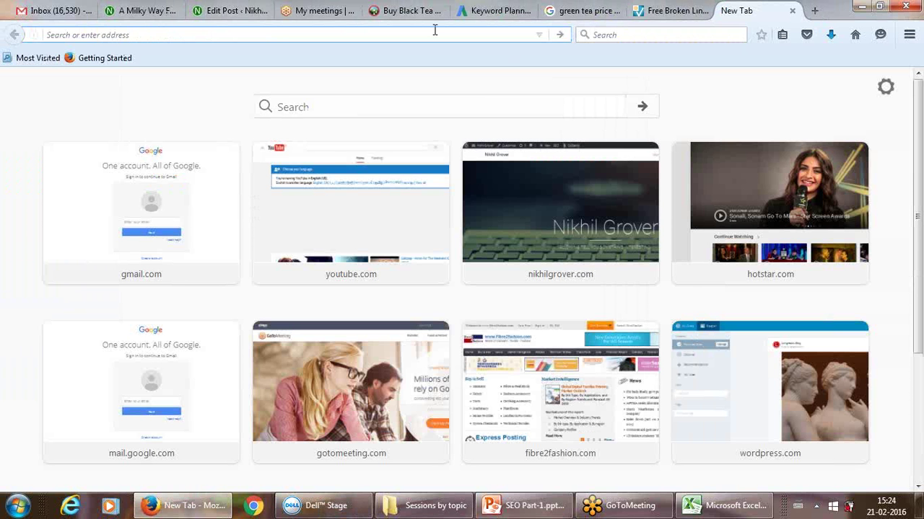
text(www)
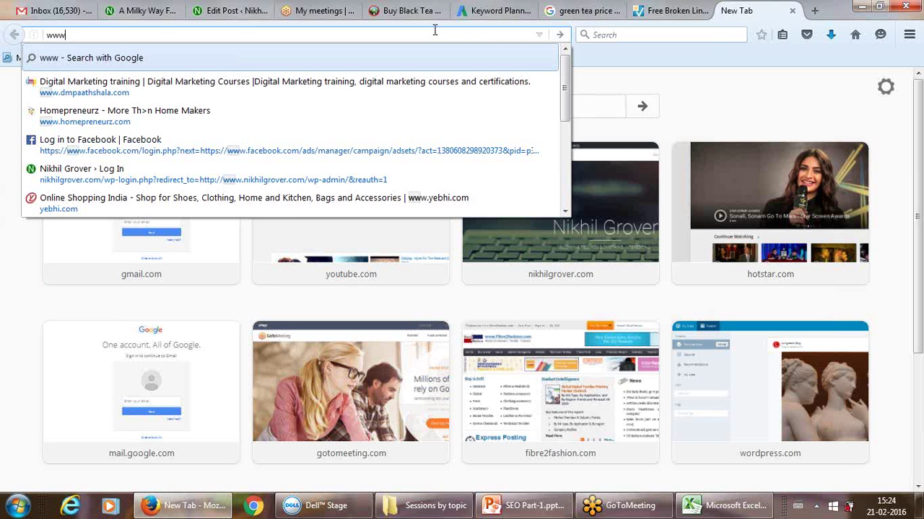
text(.nikhil)
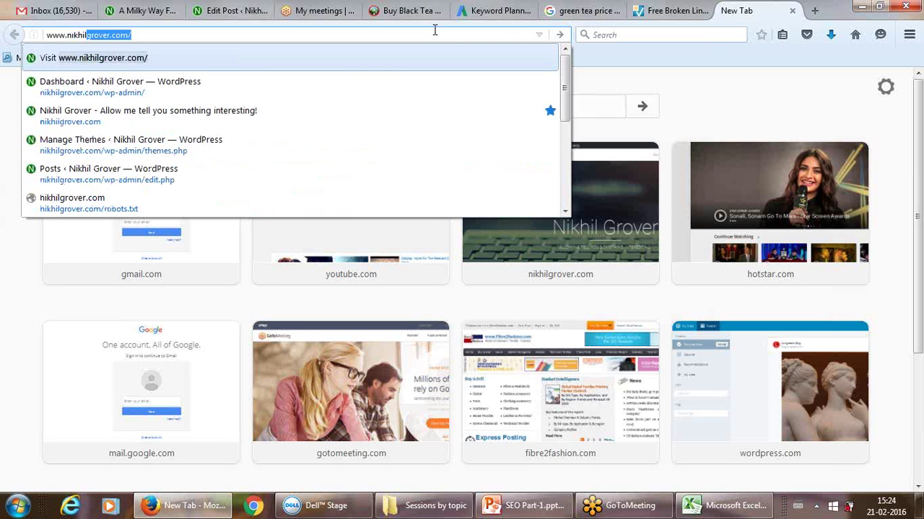
key(Right)
text(ron)
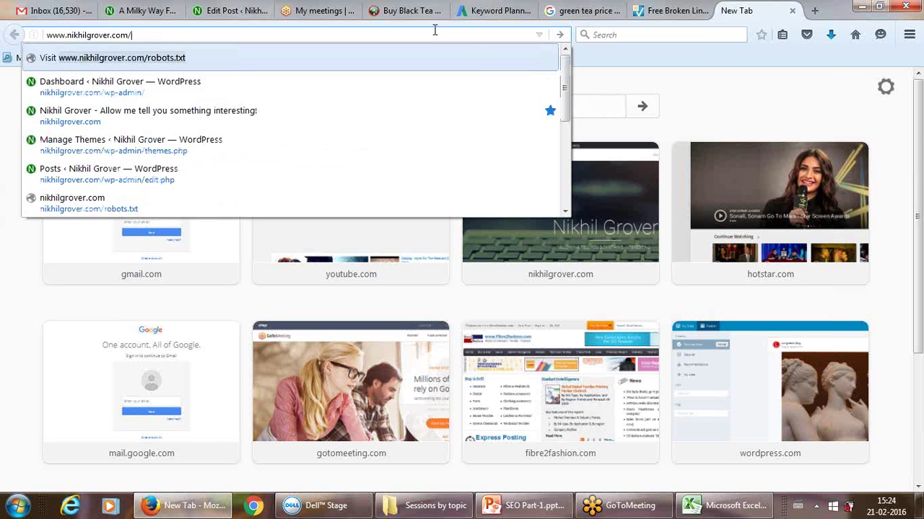
key(BackSpace)
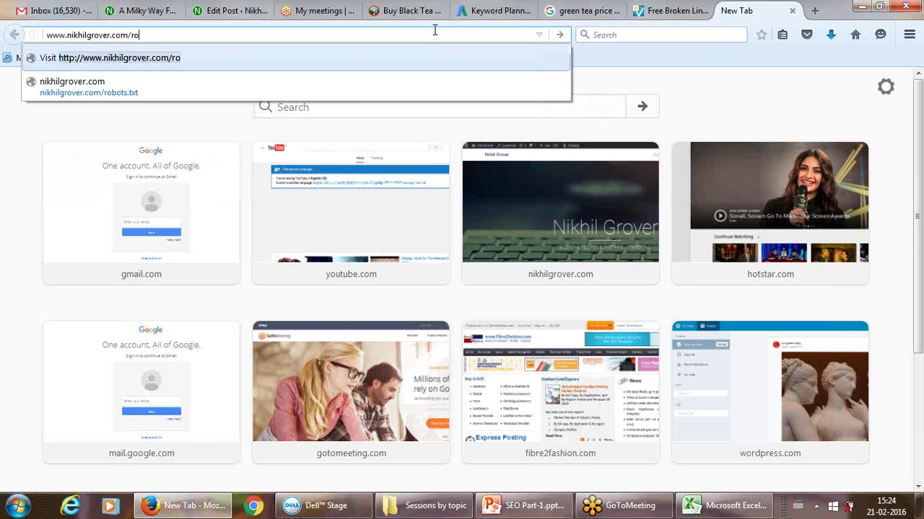
text(bot)
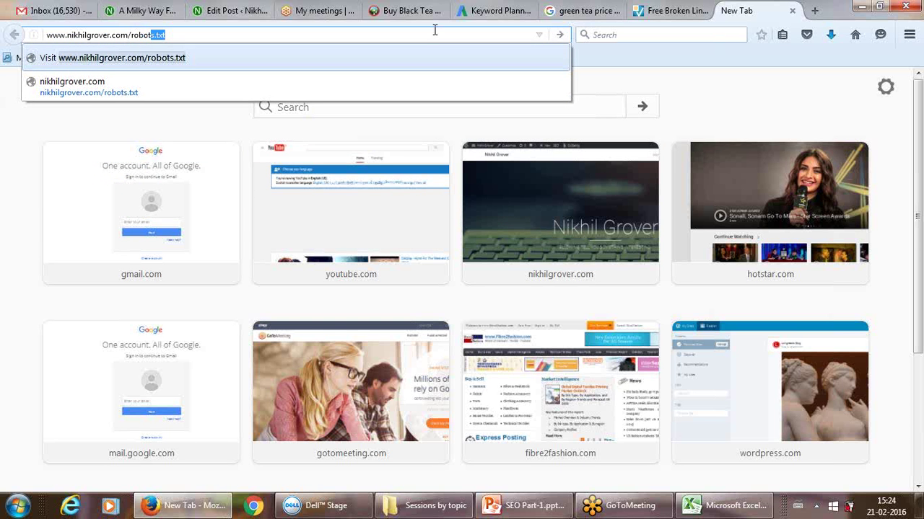
key(Return)
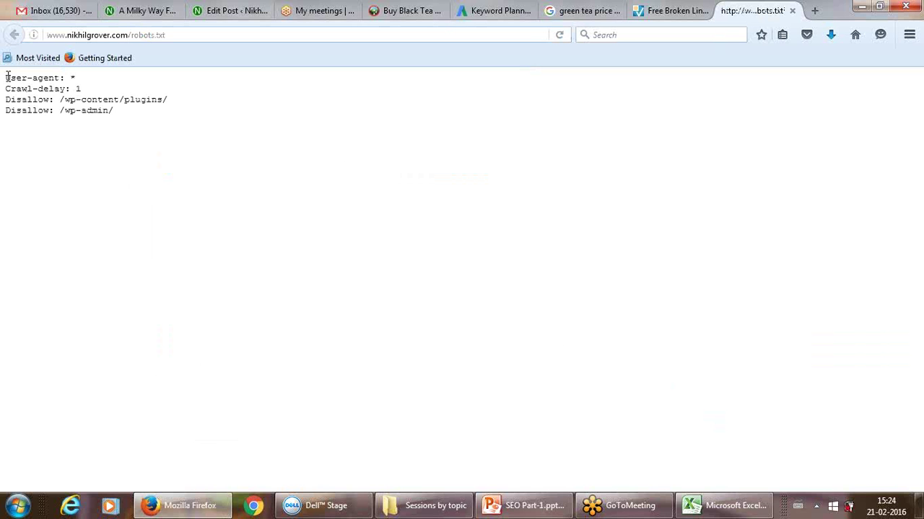
Select and copy all four robots.txt rules, then bring up the Start menu's program list.
drag(5, 75, 120, 127)
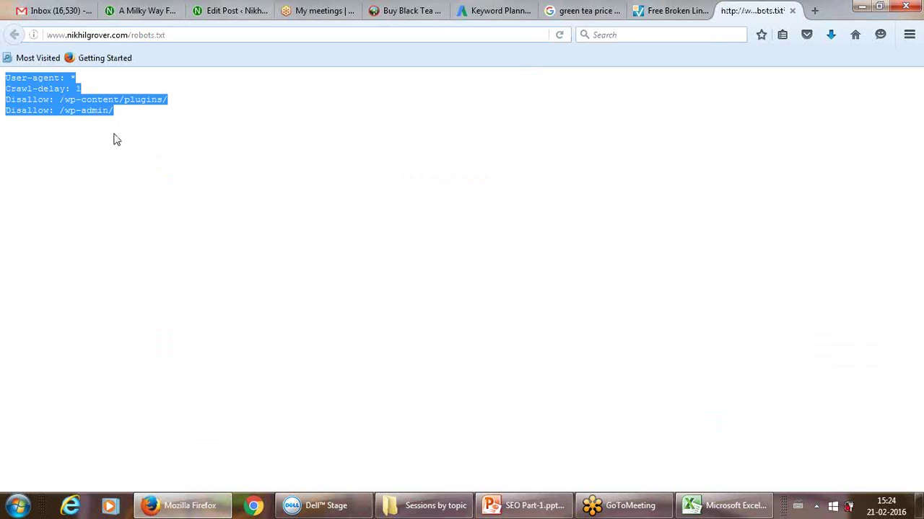
click(114, 137)
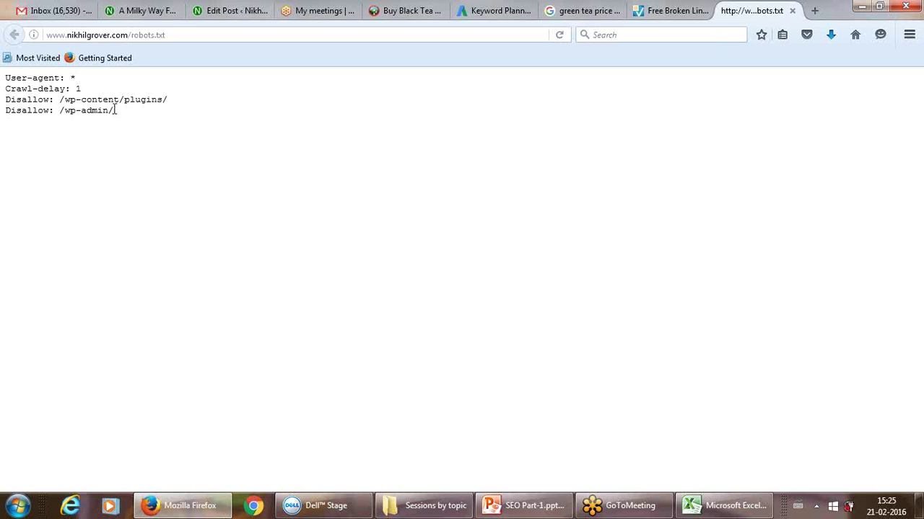
drag(116, 110, 2, 291)
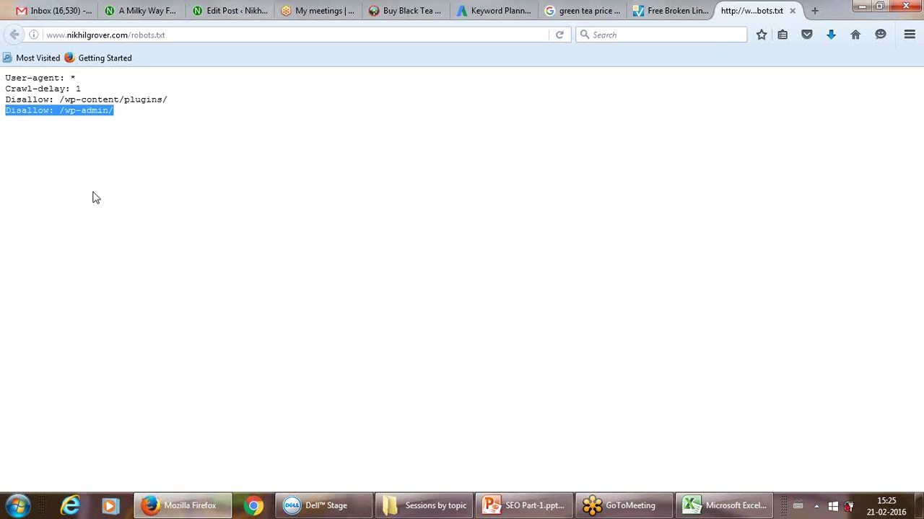
click(120, 123)
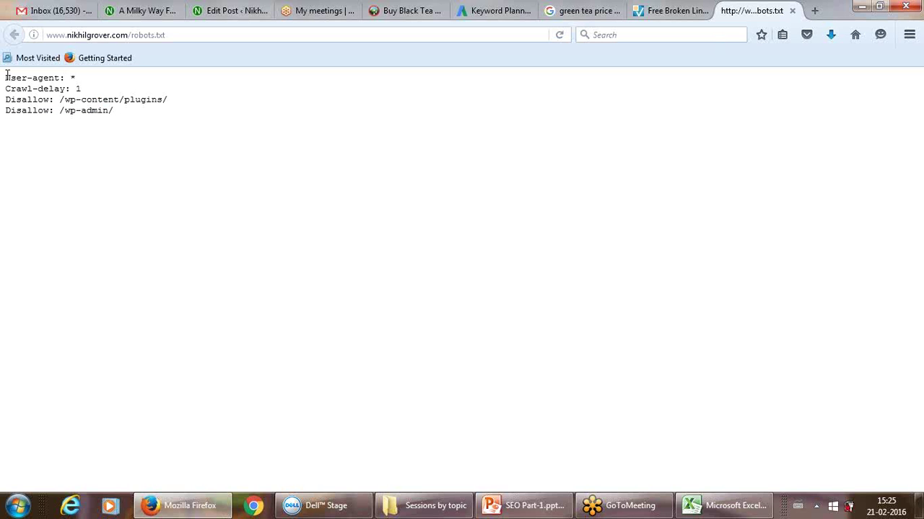
drag(6, 76, 115, 121)
key(ctrl+c)
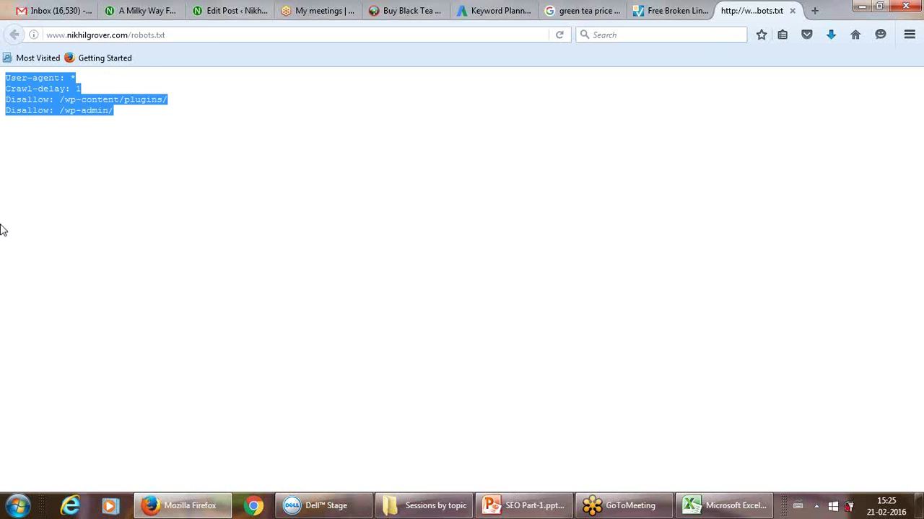
click(16, 504)
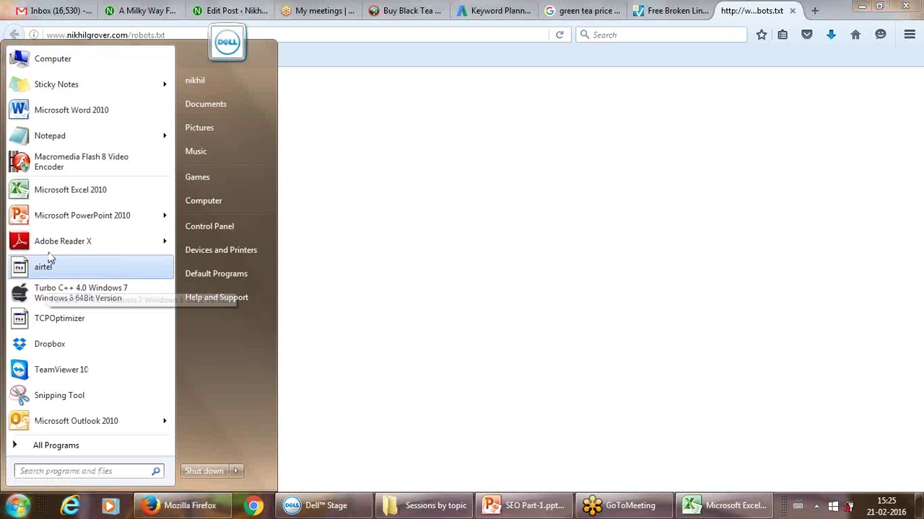
Paste the rules into a new Notepad file and add the line 'Disallow: /wp-about'.
click(62, 139)
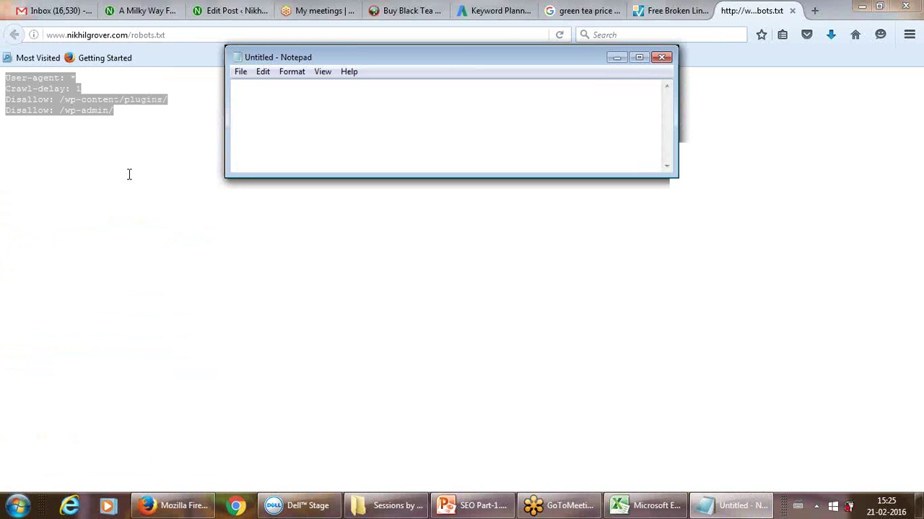
key(ctrl+v)
key(Return)
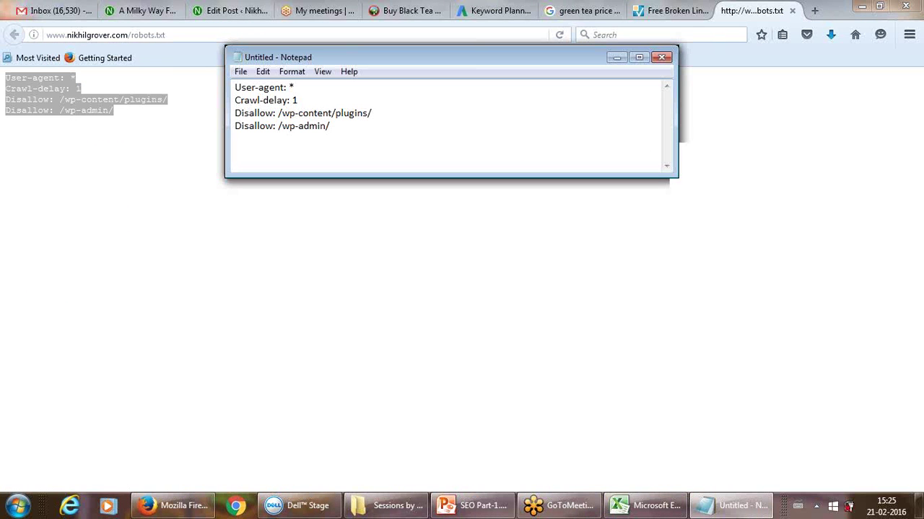
text(Disallow: /wp-)
text(about)
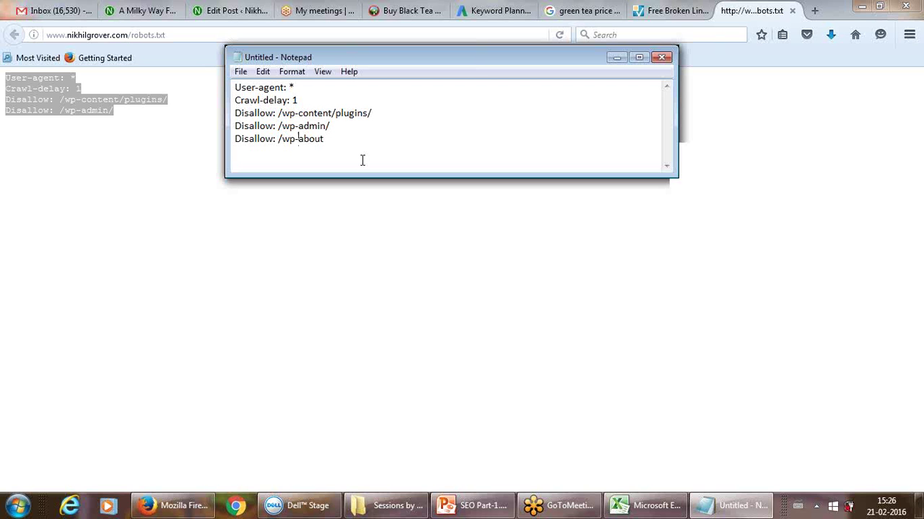
click(726, 193)
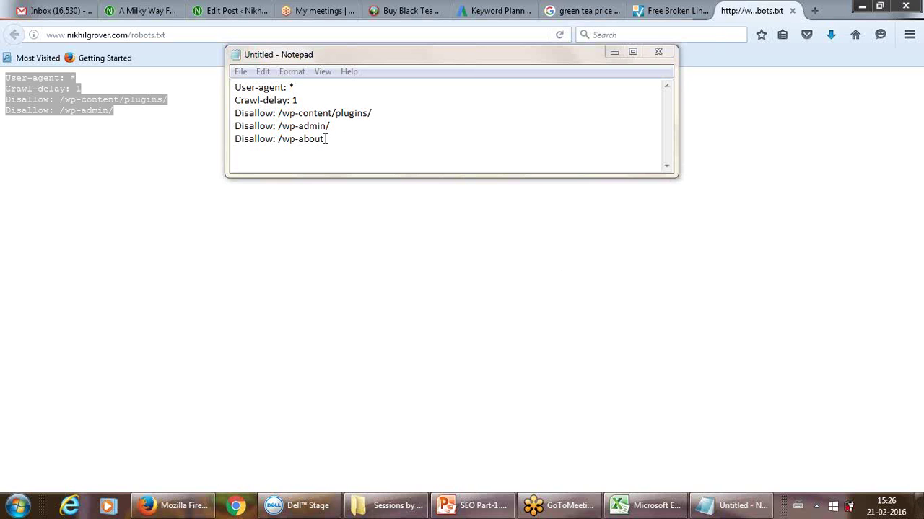
Review the five-line Notepad draft, then bring Firefox's live robots.txt page back in front.
drag(327, 138, 225, 84)
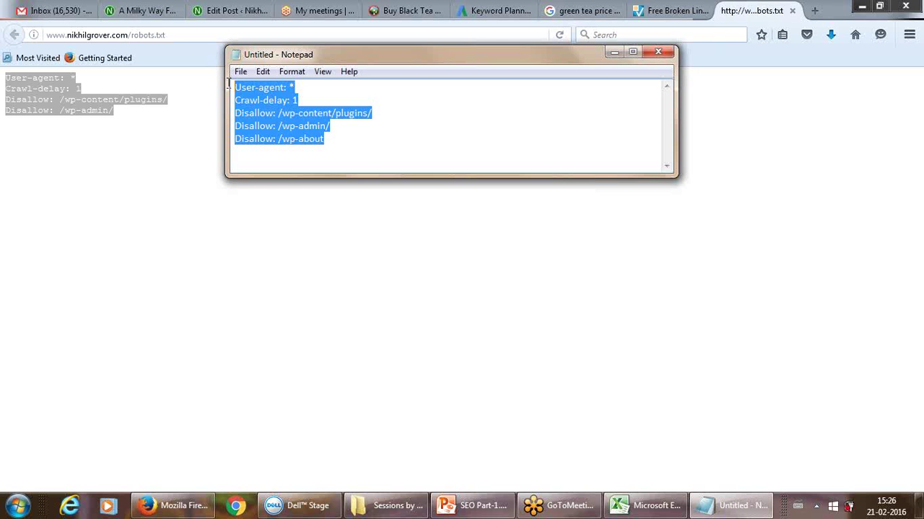
click(280, 140)
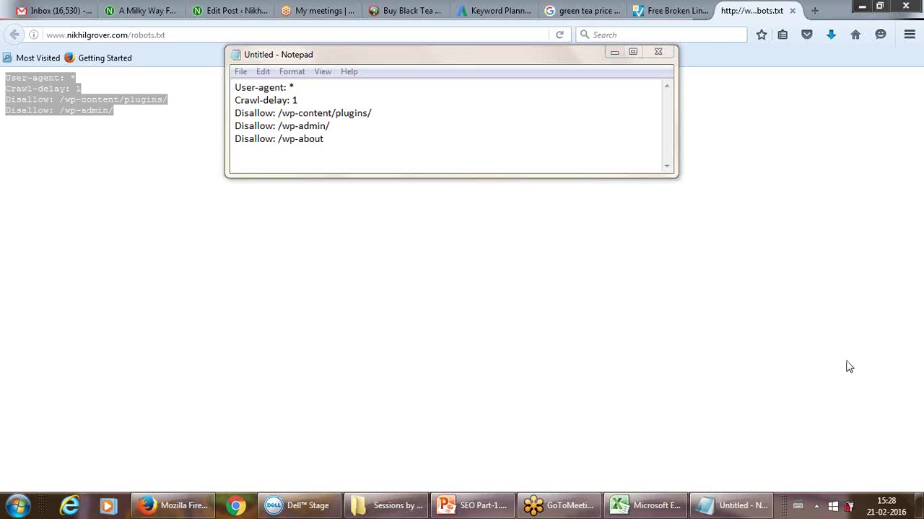
click(353, 142)
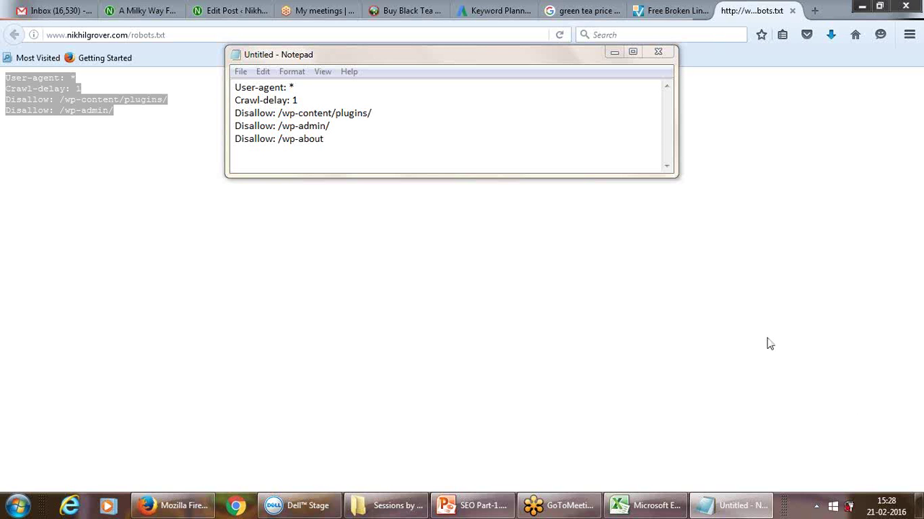
click(626, 235)
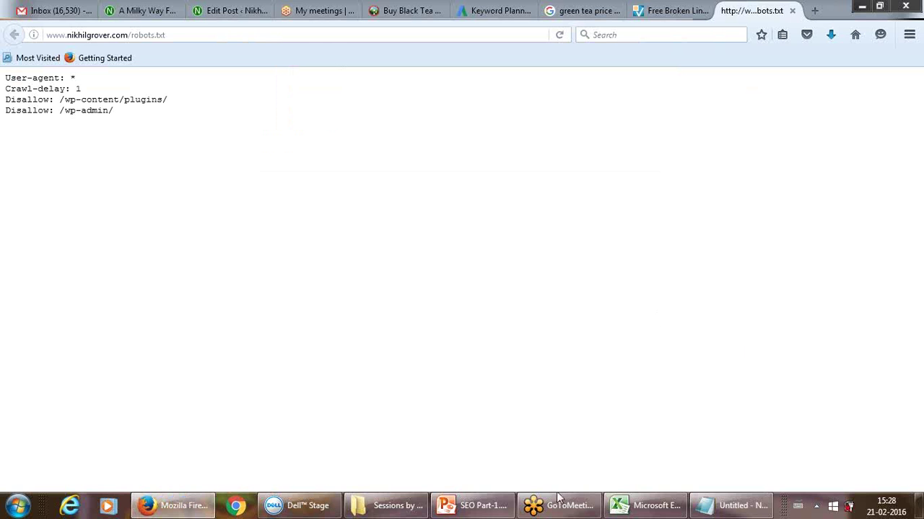
Present slide 13, SITEMAP .XML, then return to Firefox with a blank new tab.
click(467, 509)
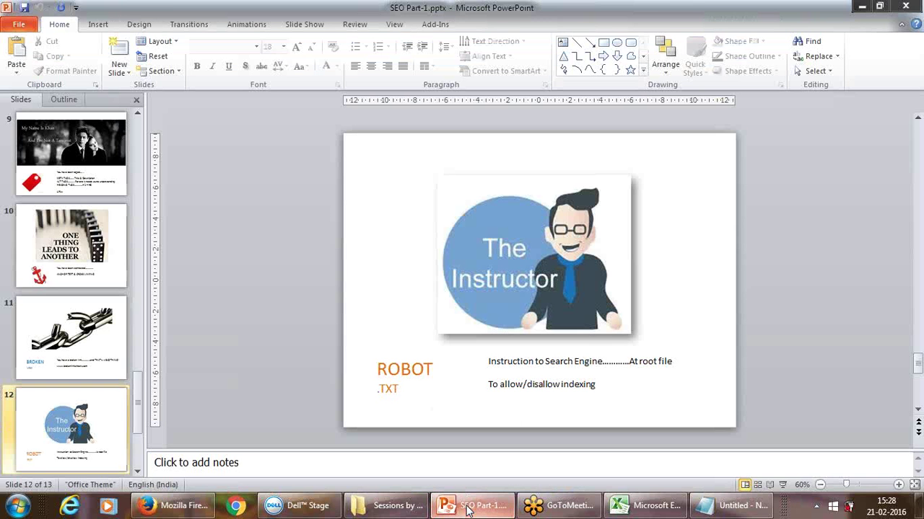
scroll(326, 305, down, 1)
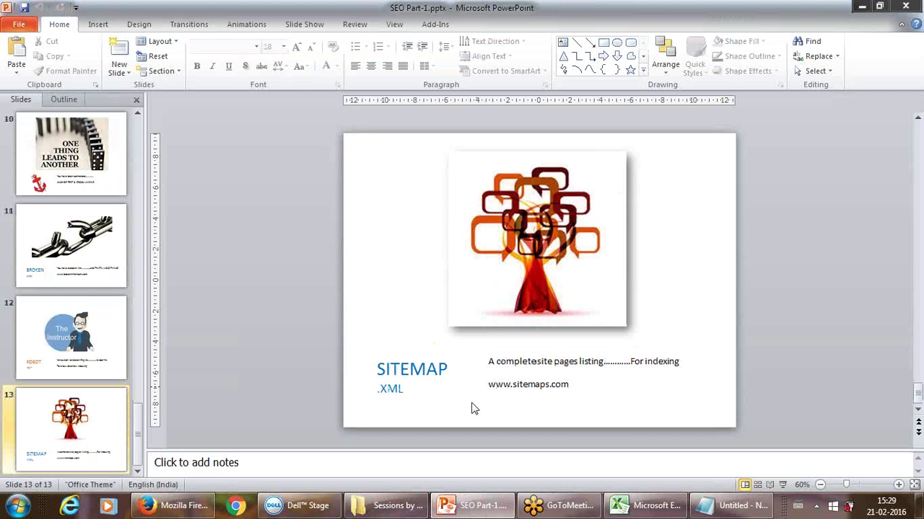
click(177, 507)
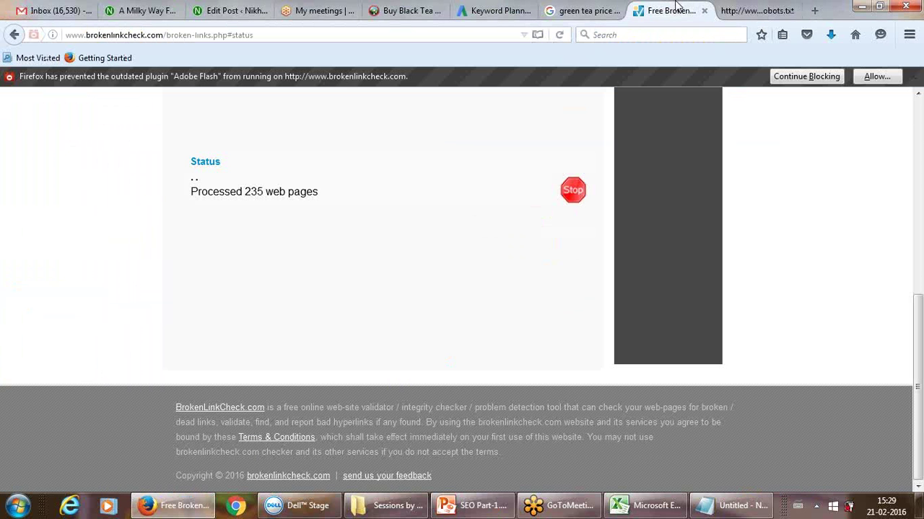
click(676, 10)
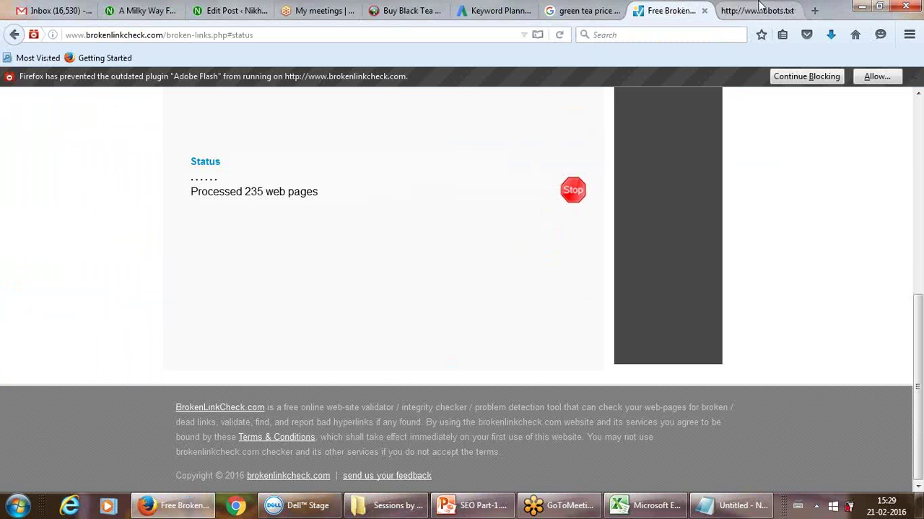
click(783, 12)
click(814, 11)
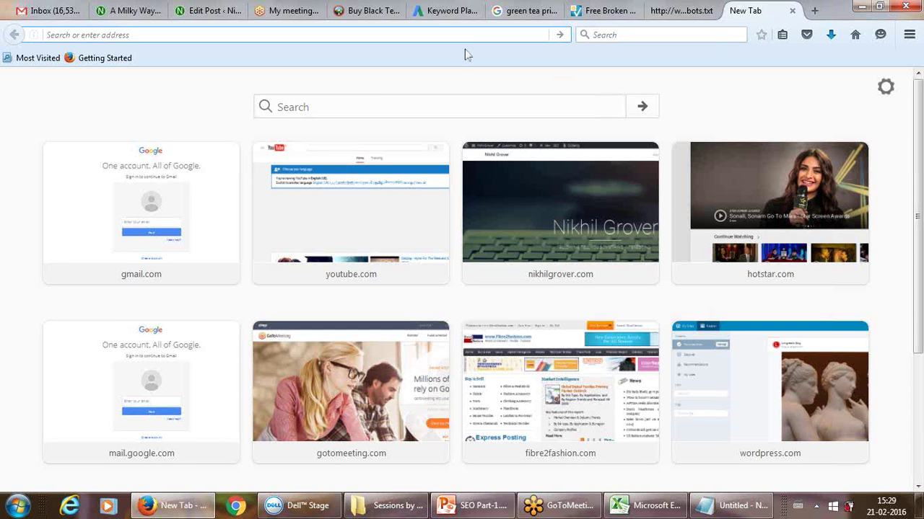
Load the xml-sitemaps.com free sitemap generator and scroll back to its sitemap details form.
text(si)
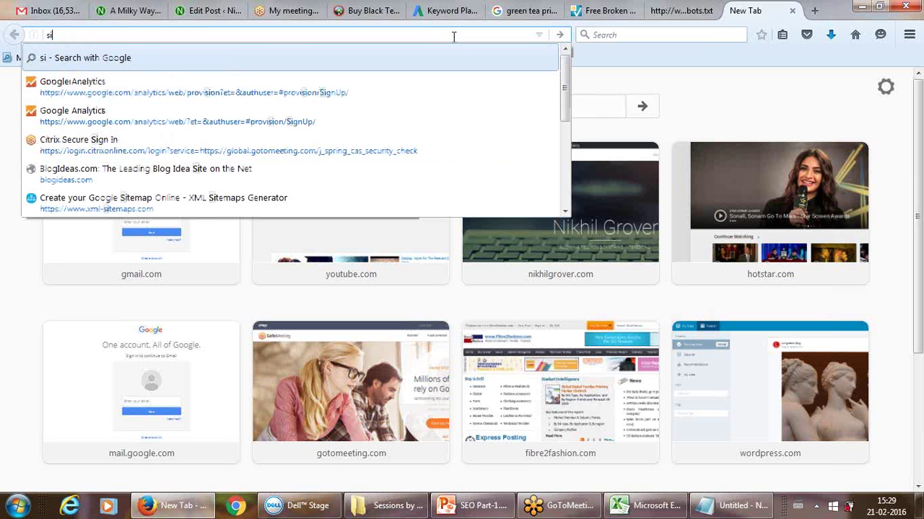
text(temap)
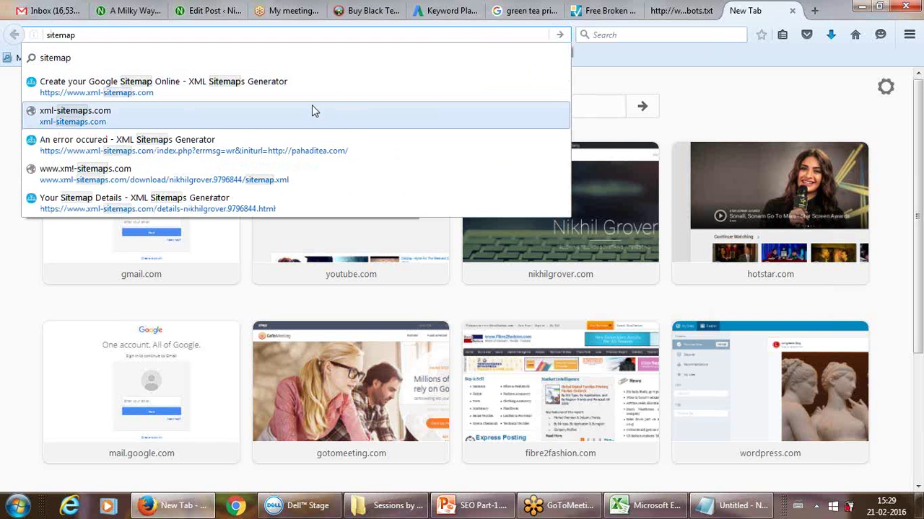
click(139, 92)
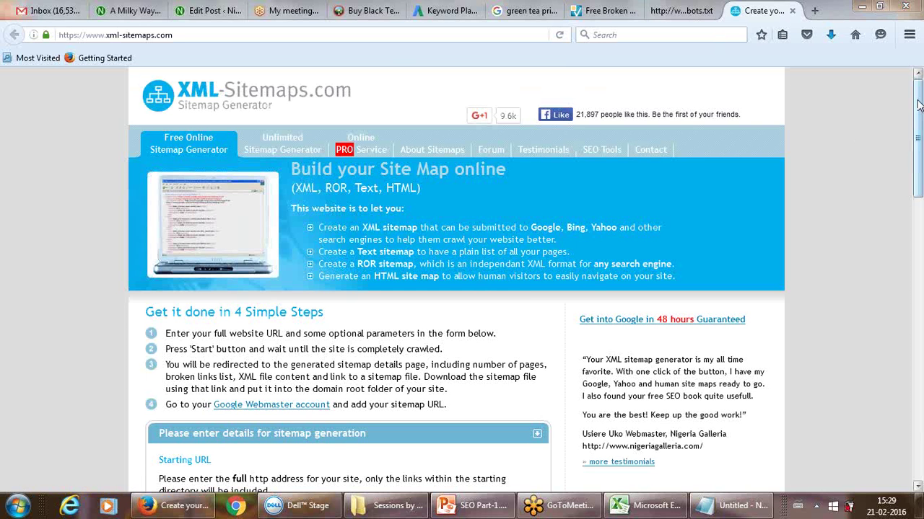
drag(919, 105, 913, 406)
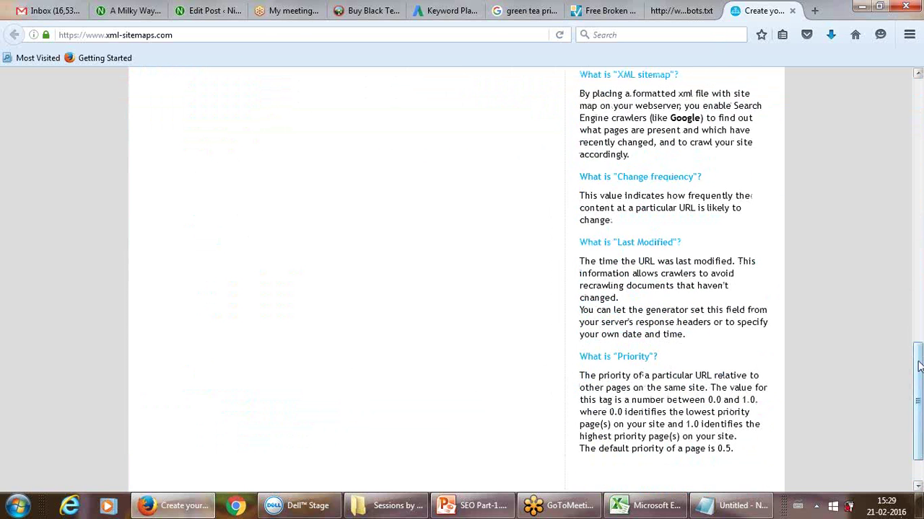
drag(917, 366, 919, 274)
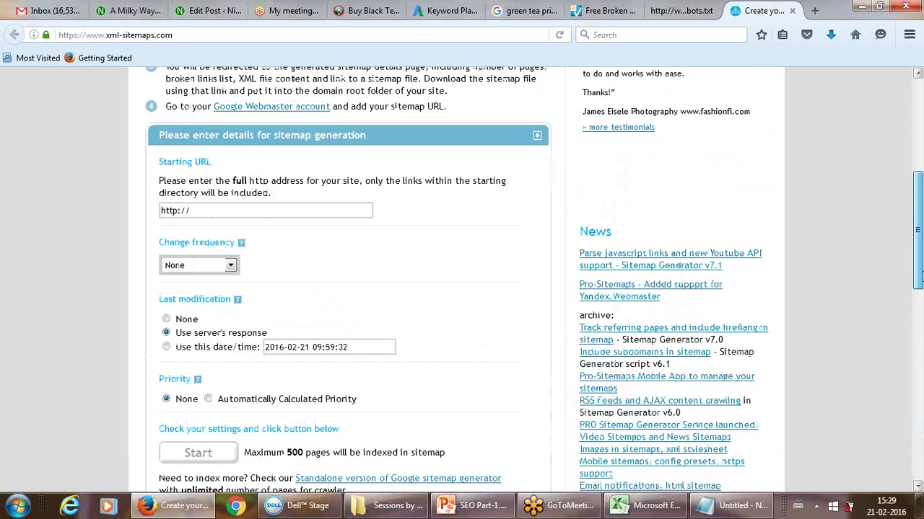
scroll(398, 425, up, 5)
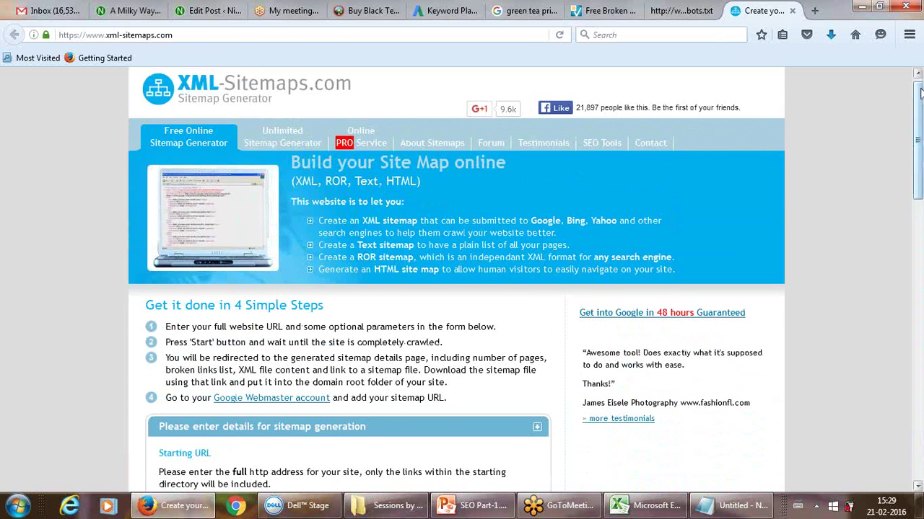
drag(920, 99, 920, 128)
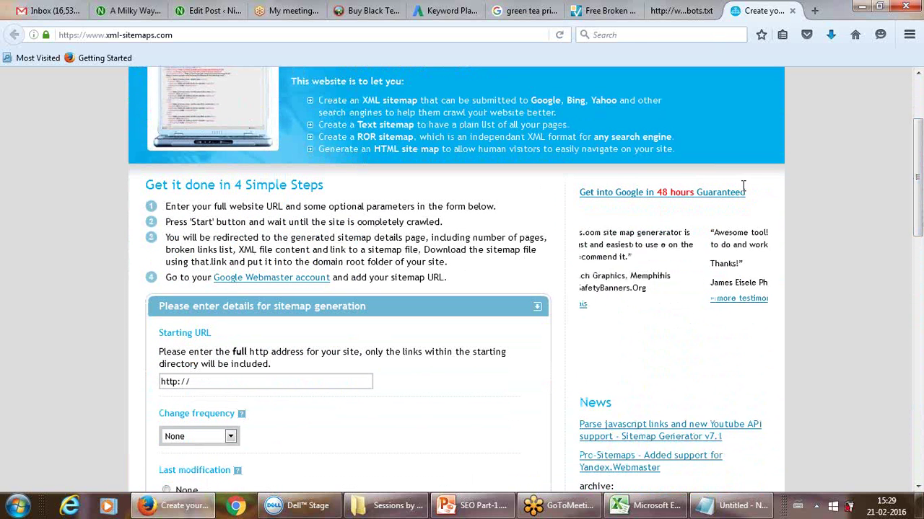
click(294, 383)
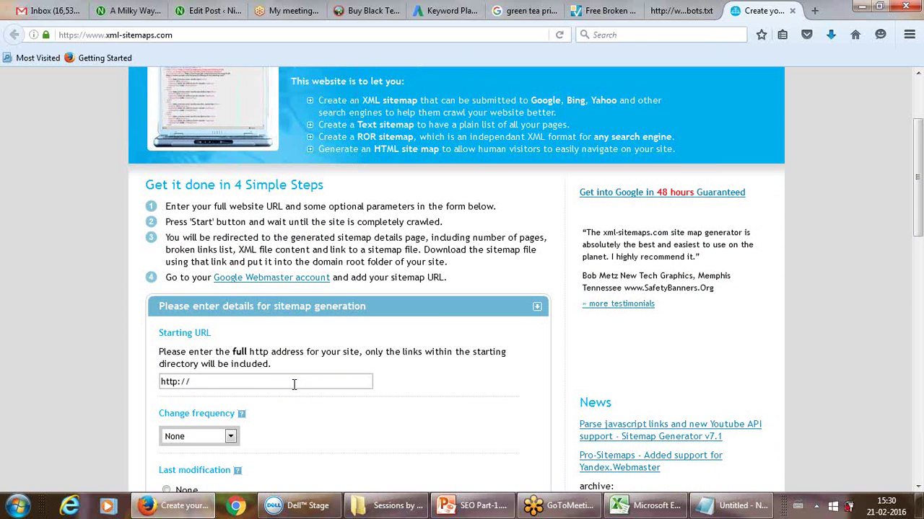
text(paha)
key(Down)
key(Return)
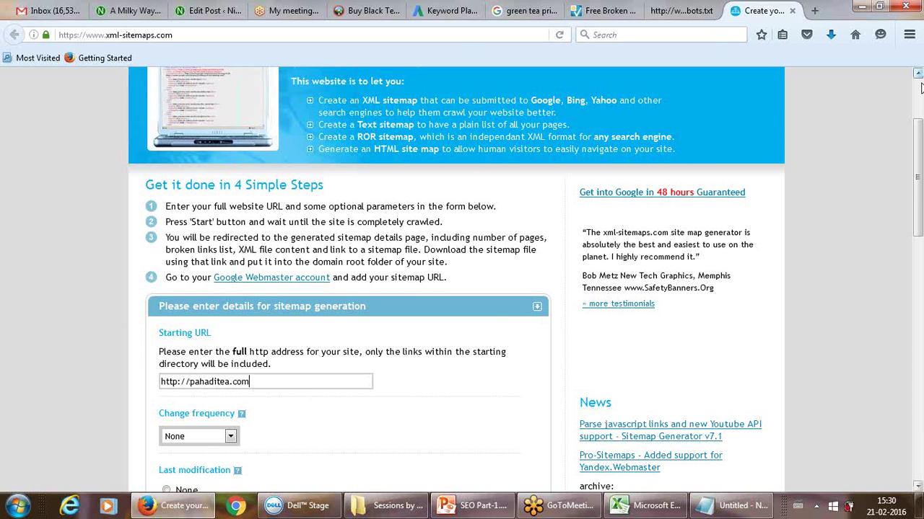
drag(919, 125, 918, 217)
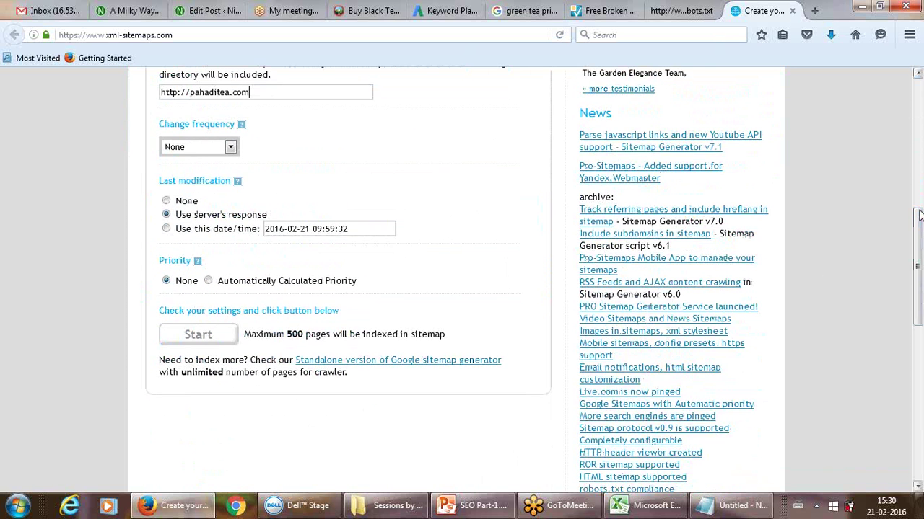
click(189, 335)
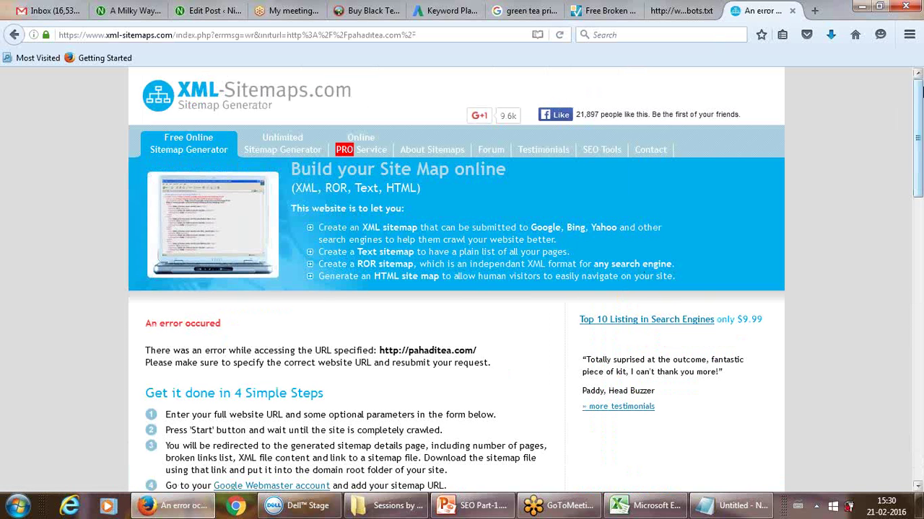
drag(918, 108, 917, 224)
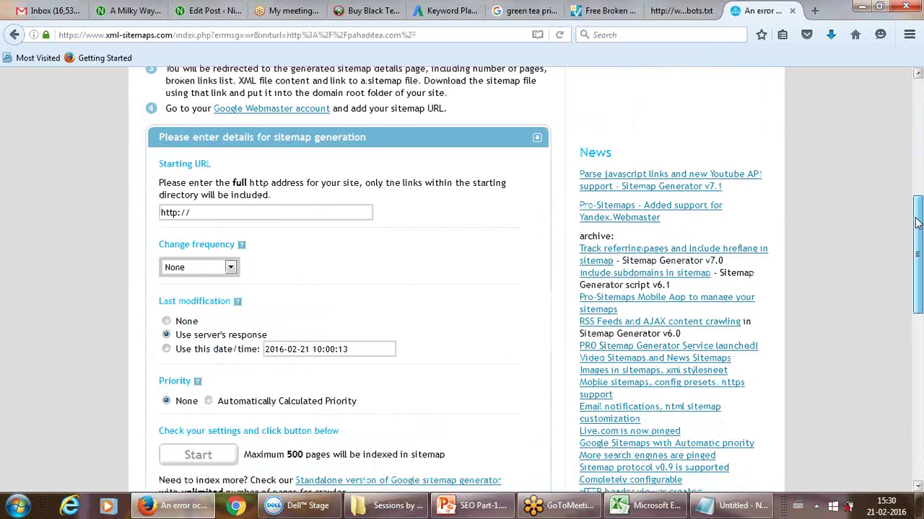
click(290, 211)
text(nikhil)
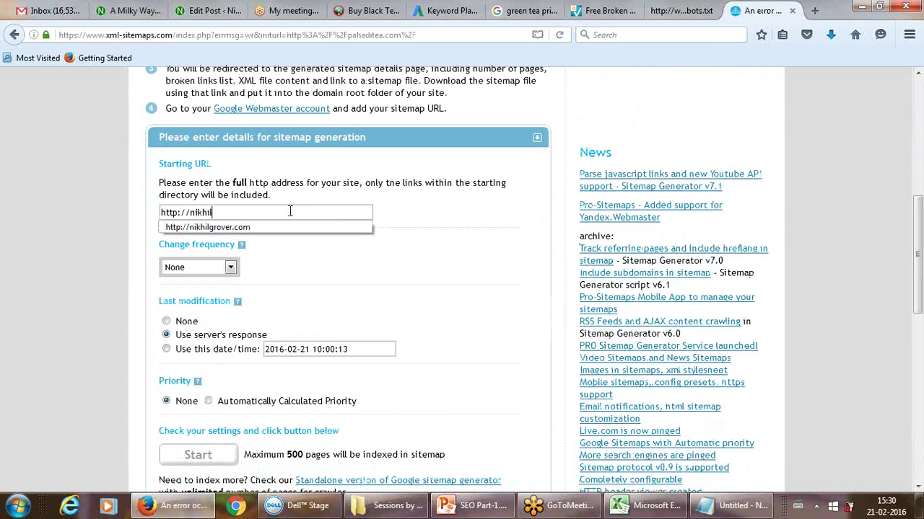
key(Return)
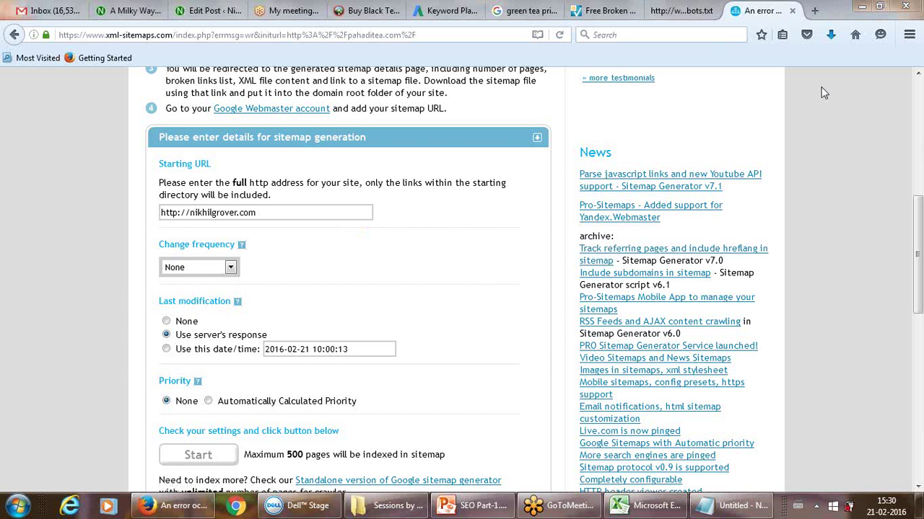
drag(918, 308, 919, 364)
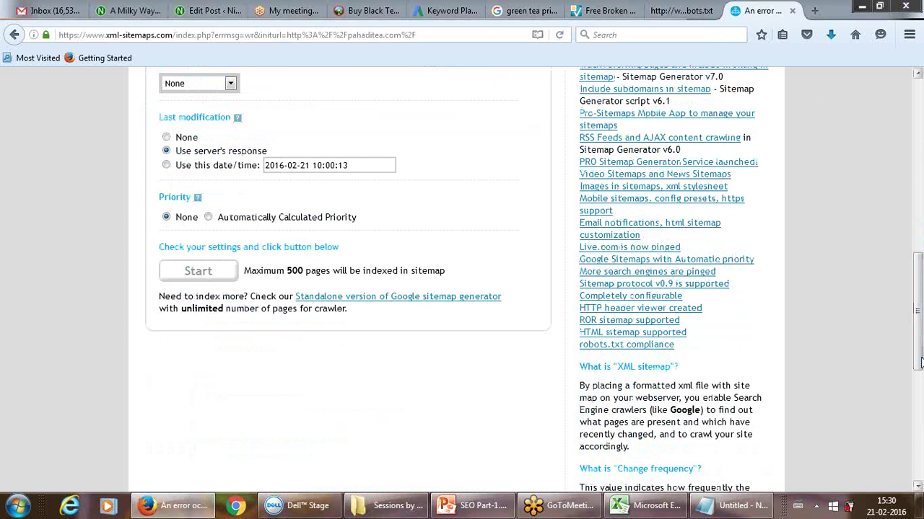
key(Tab)
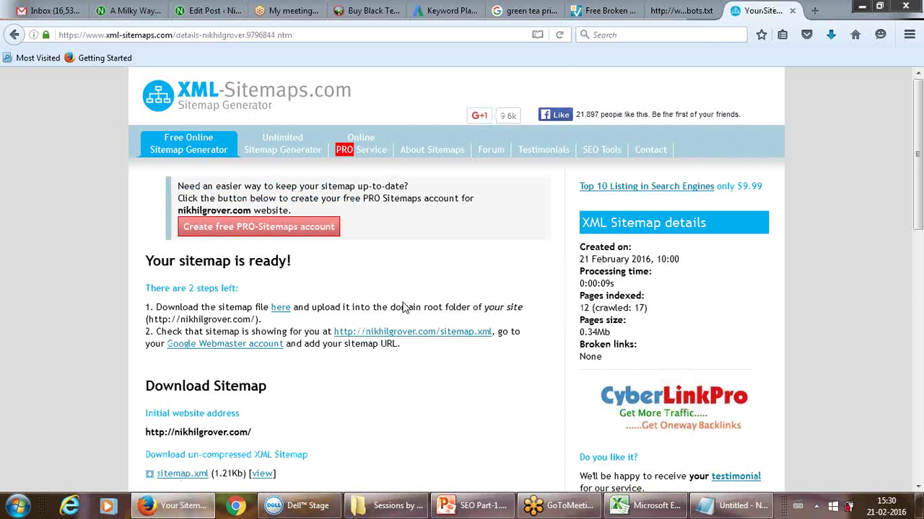
drag(916, 162, 915, 226)
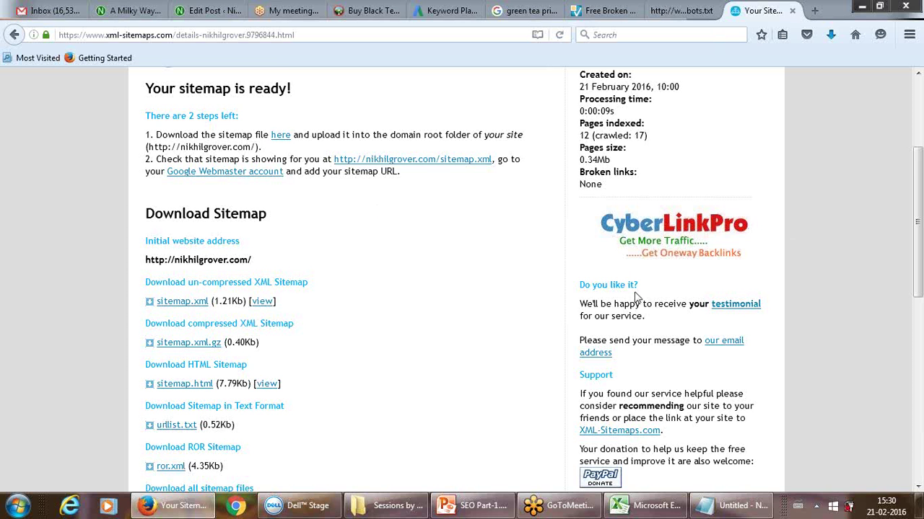
drag(918, 192, 918, 124)
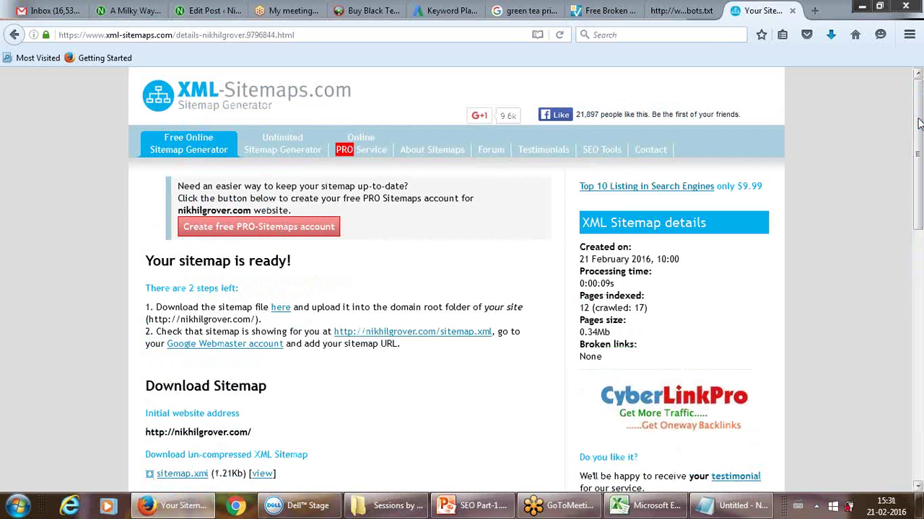
drag(918, 125, 919, 100)
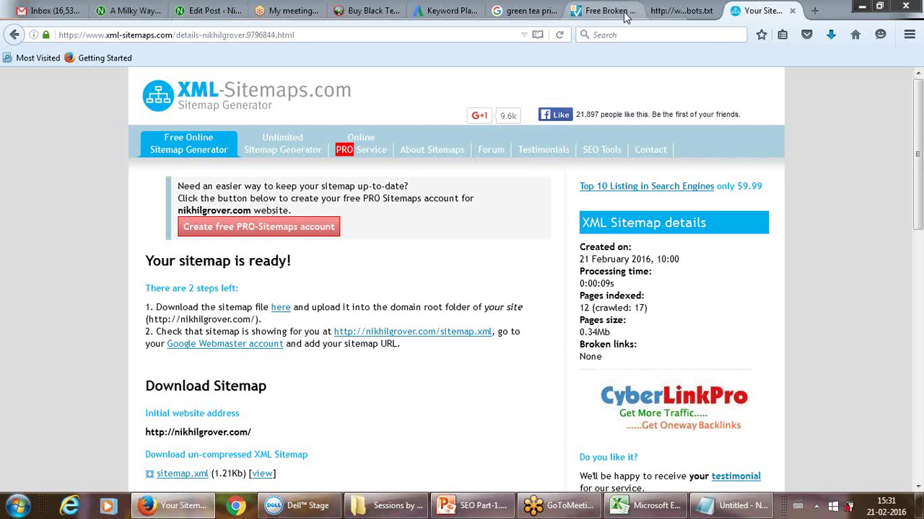
click(598, 8)
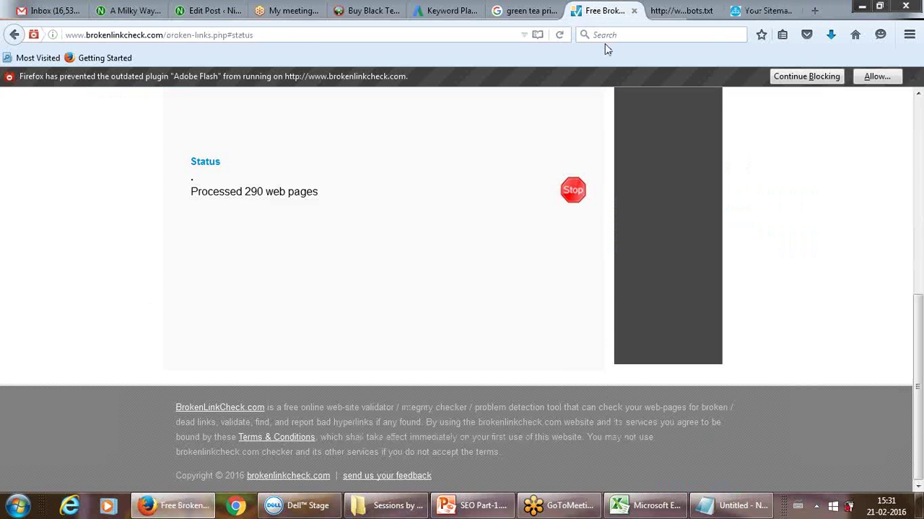
click(527, 11)
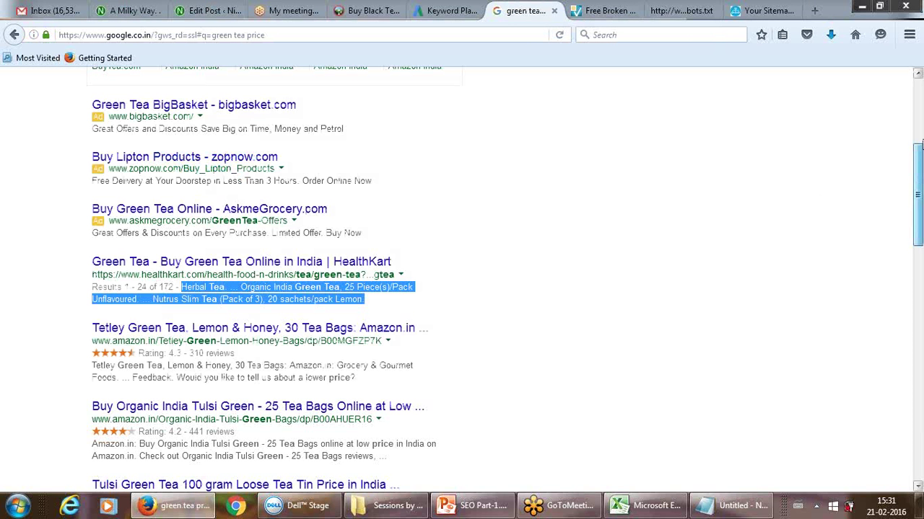
scroll(570, 115, up, 5)
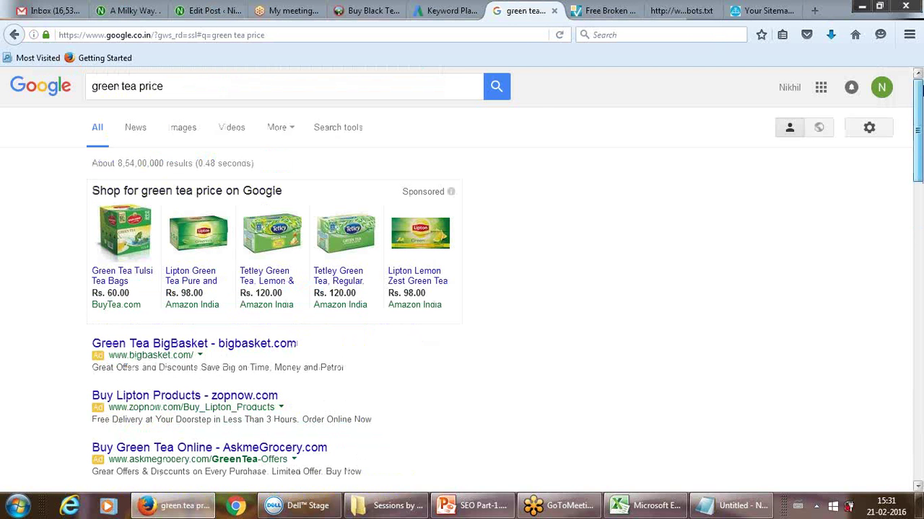
click(304, 35)
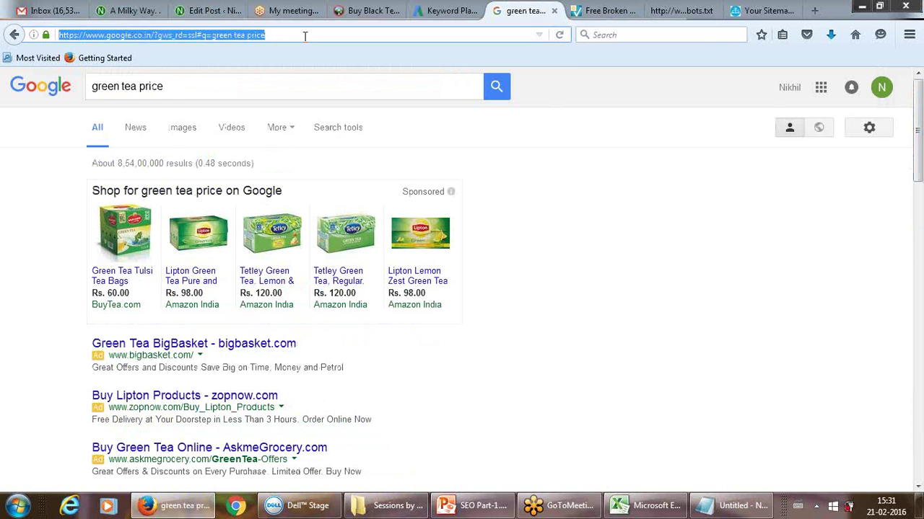
text(www.snap)
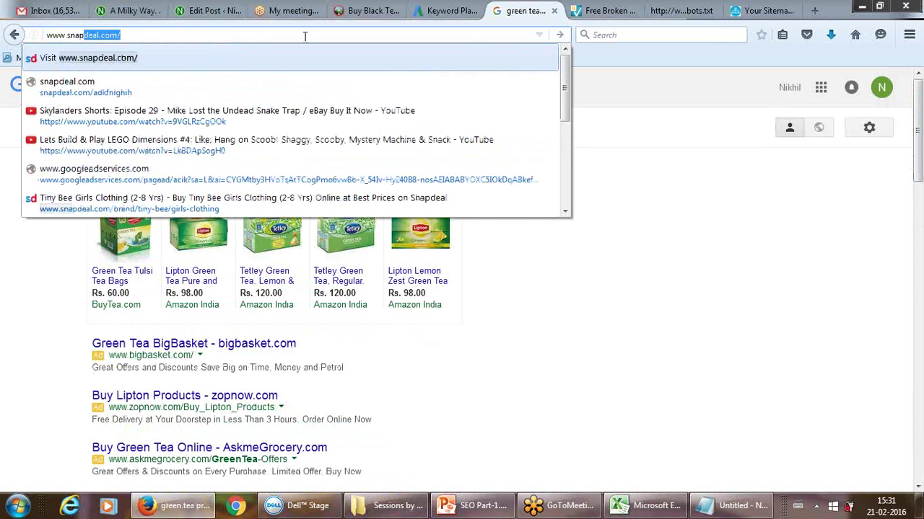
text(dea)
key(BackSpace)
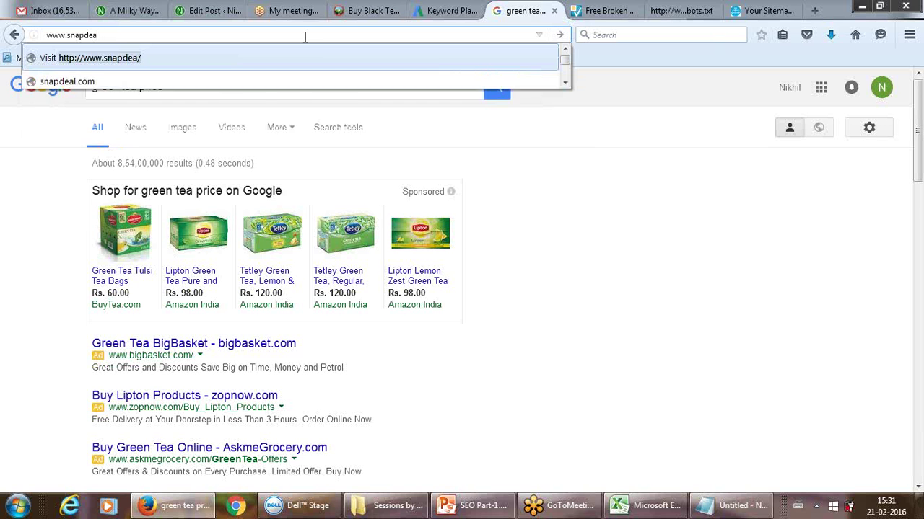
text(l.com/)
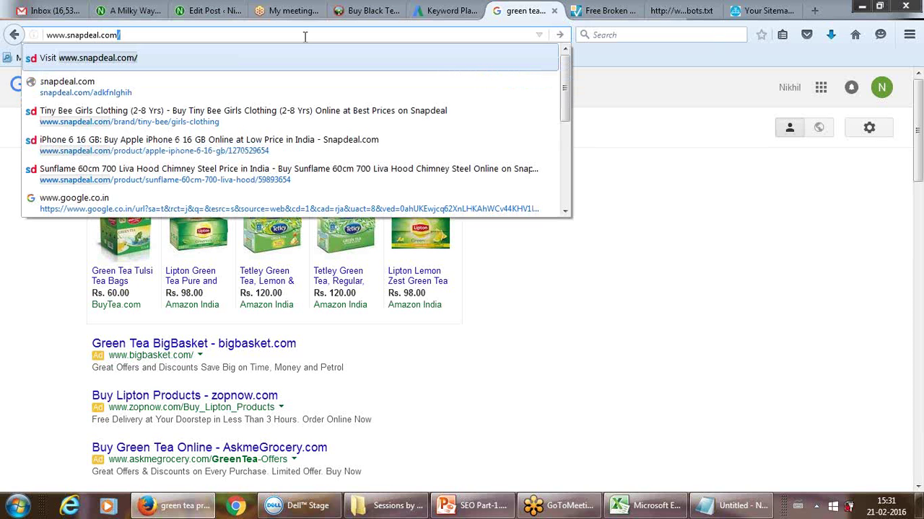
text(ajfkagfo;ugou)
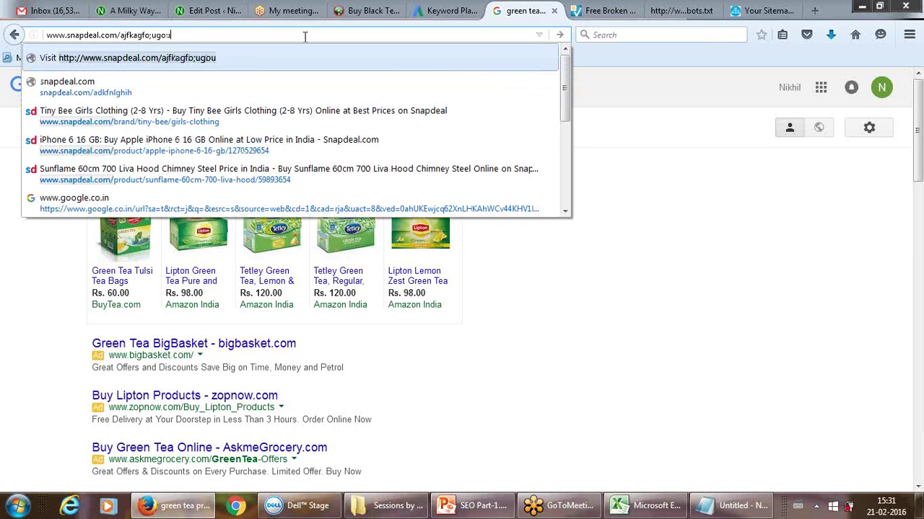
key(Return)
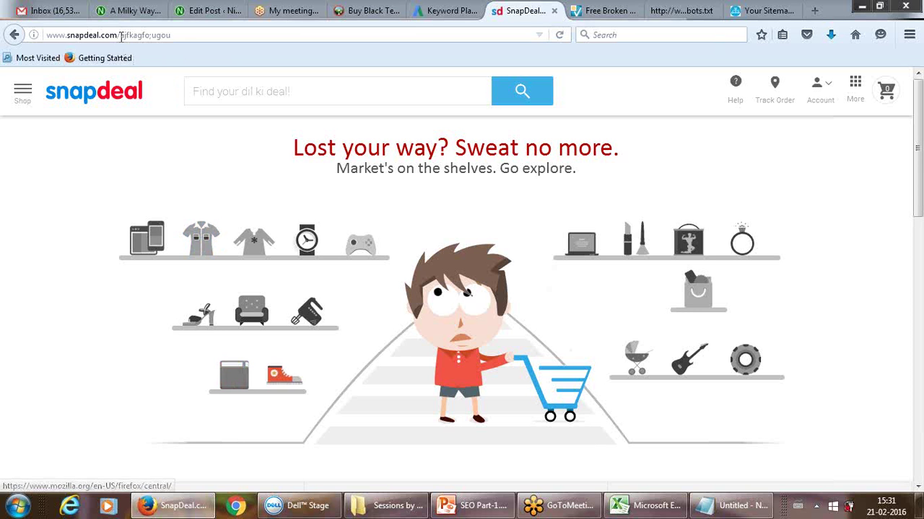
Select and erase the made-up Snapdeal address from the address bar.
drag(120, 34, 173, 35)
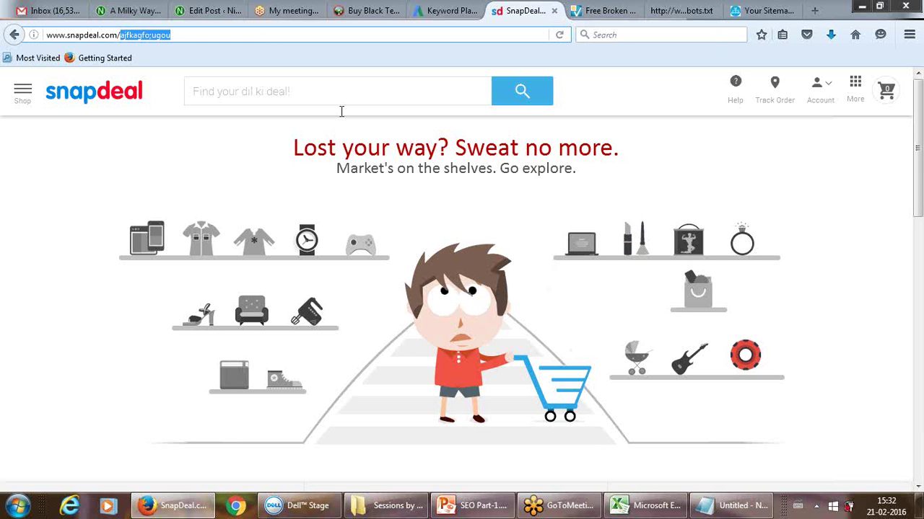
text(nikhil)
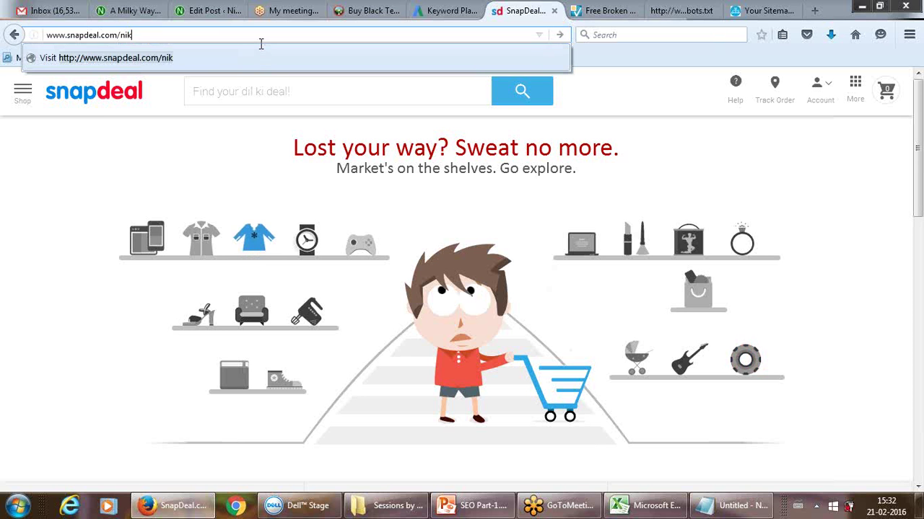
key(BackSpace)
key(BackSpace)
key(BackSpace)
key(BackSpace)
key(BackSpace)
key(BackSpace)
key(BackSpace)
key(BackSpace)
key(BackSpace)
key(BackSpace)
key(BackSpace)
key(BackSpace)
key(BackSpace)
key(BackSpace)
key(BackSpace)
key(BackSpace)
key(BackSpace)
key(BackSpace)
key(BackSpace)
key(BackSpace)
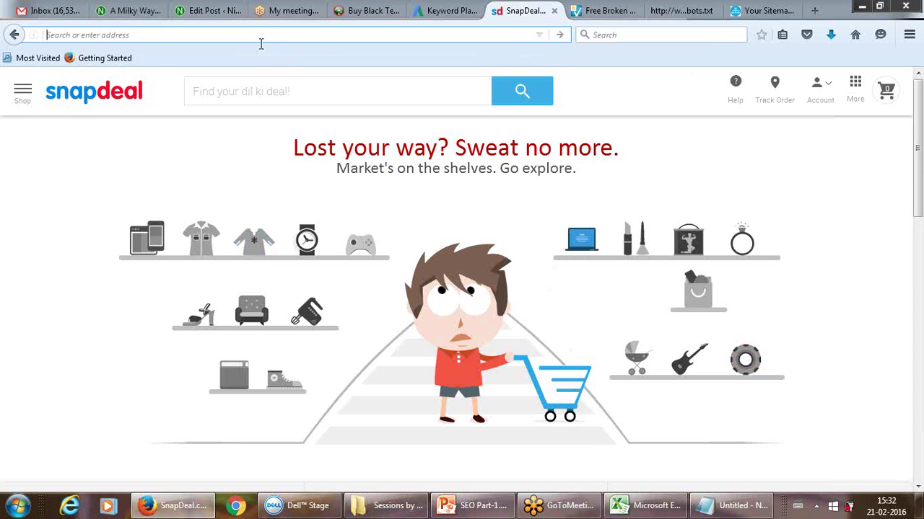
Enter the blog's site name in the address bar to load its home page.
text(nilh)
key(BackSpace)
key(BackSpace)
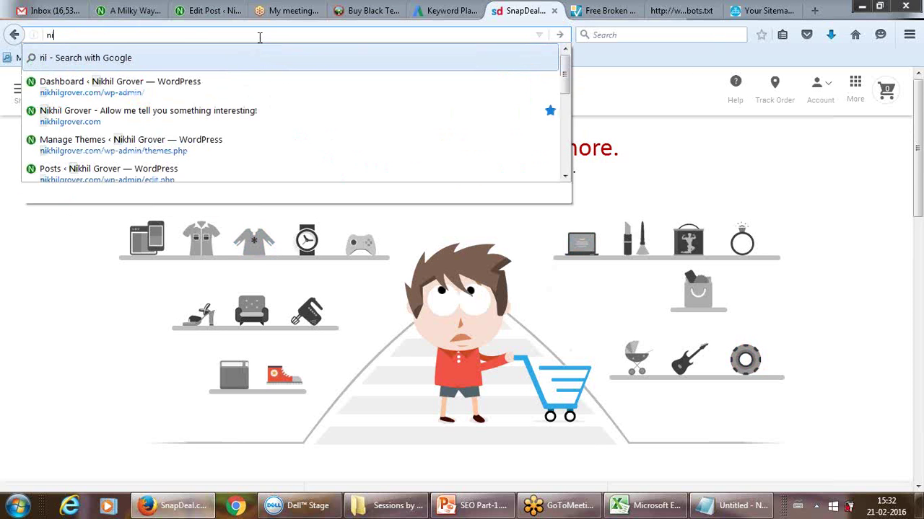
text(khil)
key(Return)
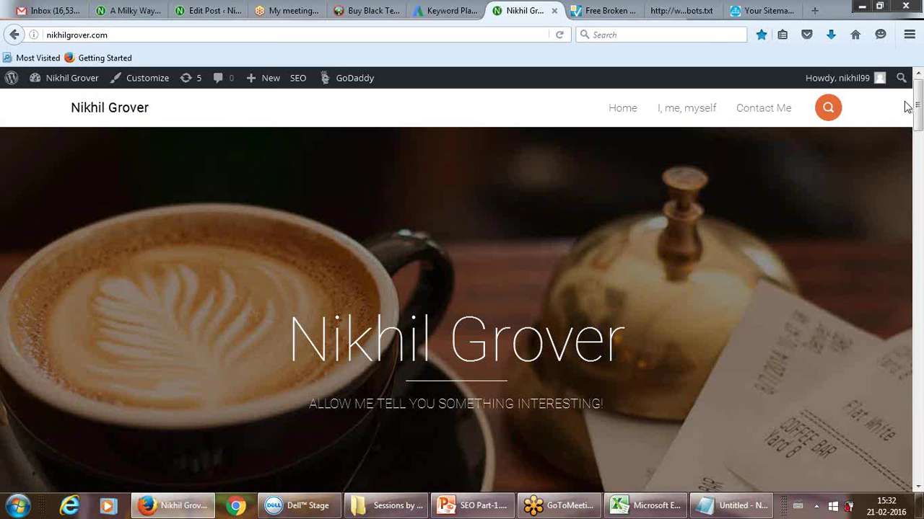
click(192, 10)
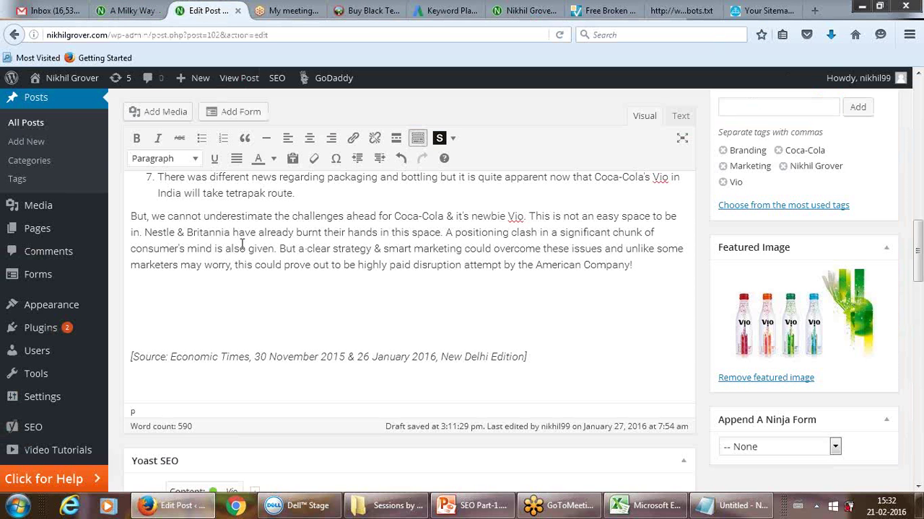
drag(204, 218, 275, 220)
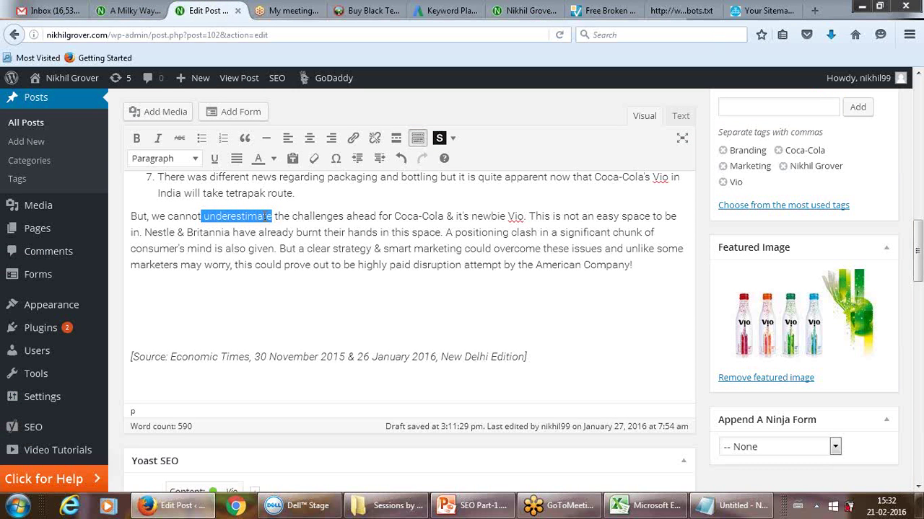
right_click(267, 218)
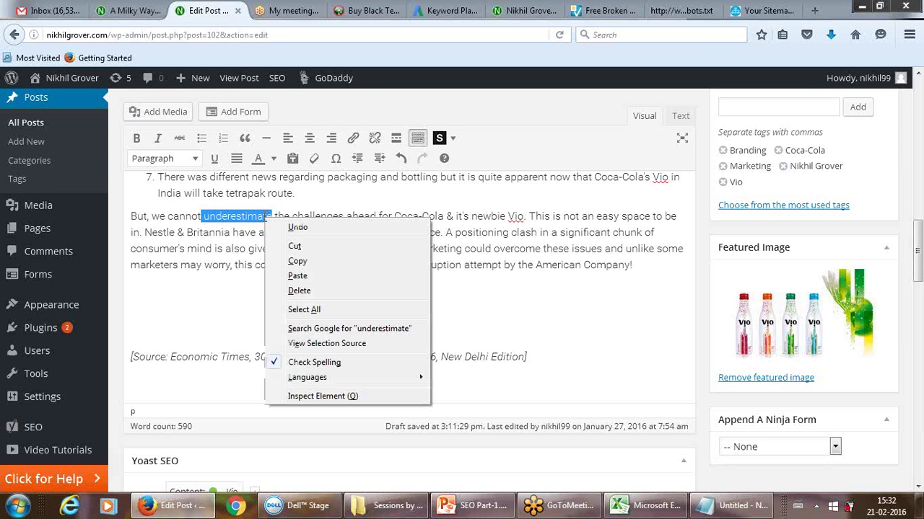
click(353, 138)
click(353, 138)
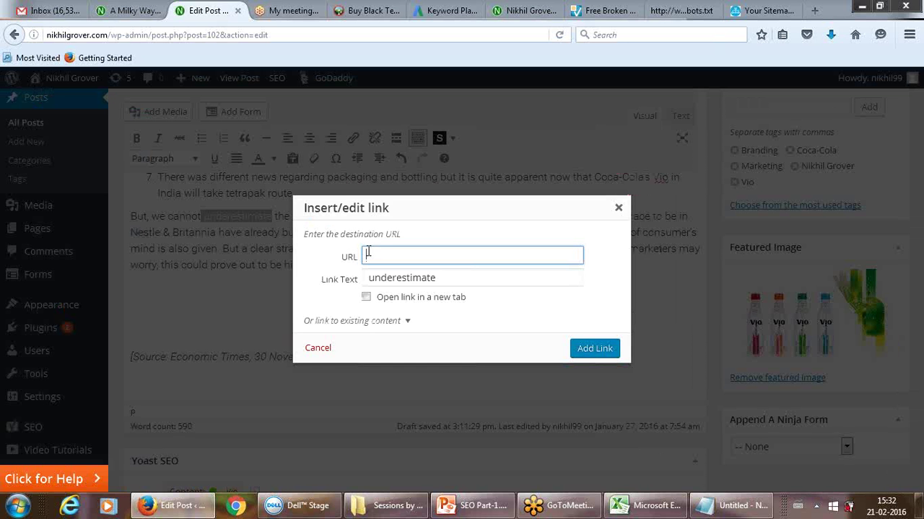
text(www.)
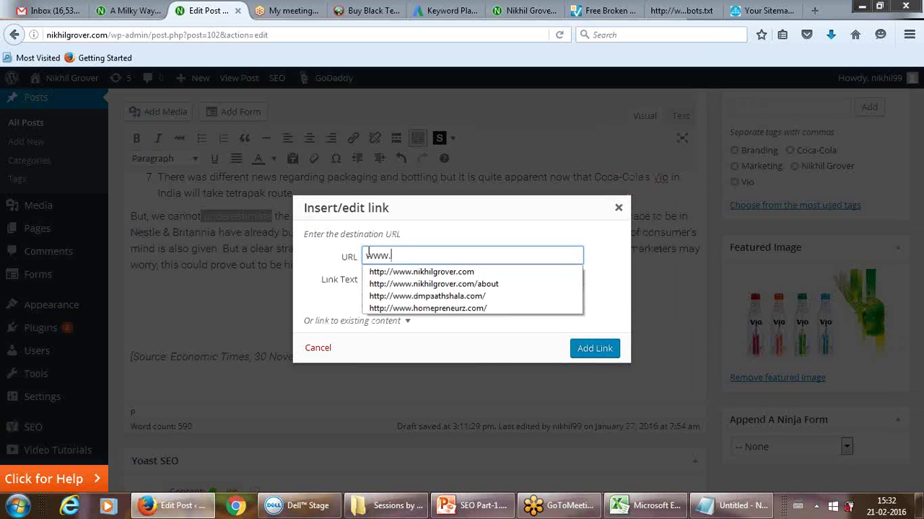
text(nik)
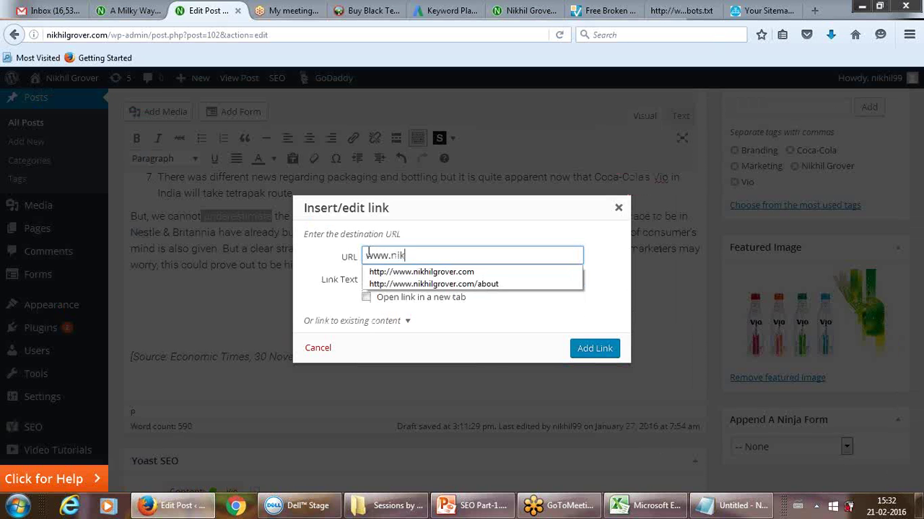
key(BackSpace)
key(BackSpace)
key(BackSpace)
key(BackSpace)
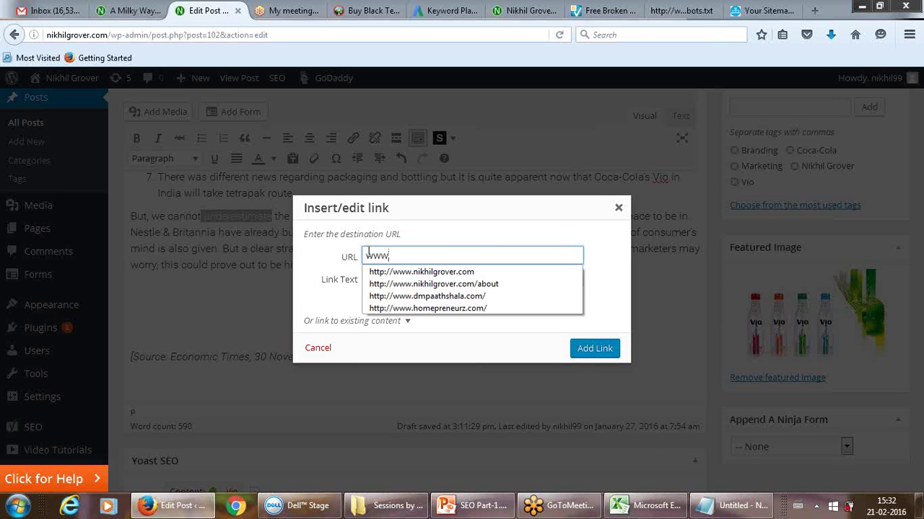
text(dm)
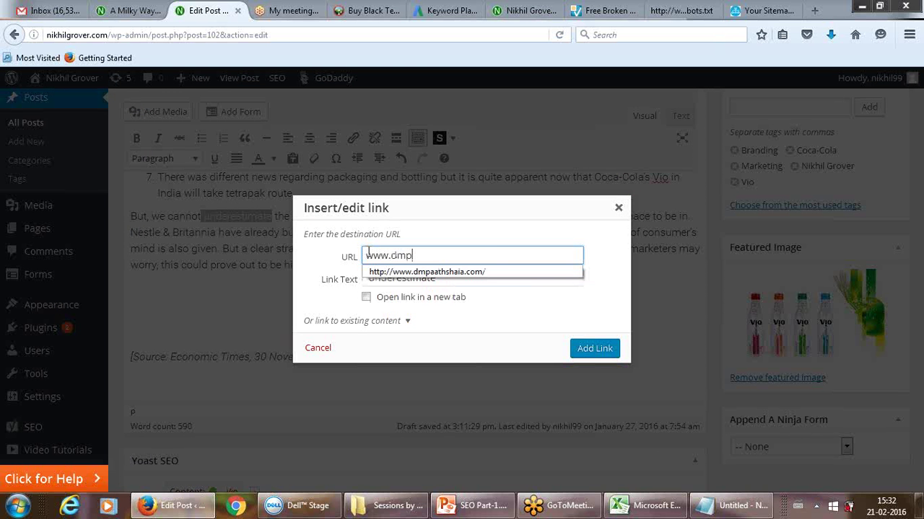
text(p)
key(Return)
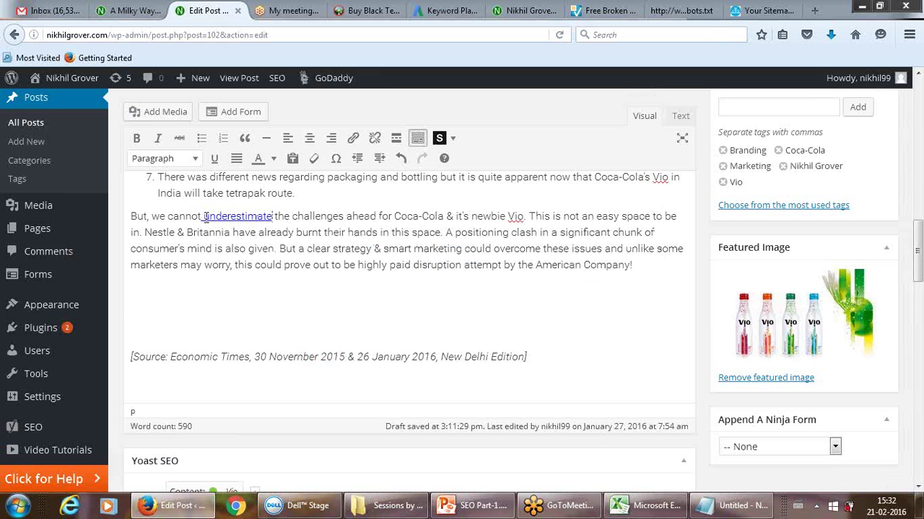
drag(205, 216, 273, 212)
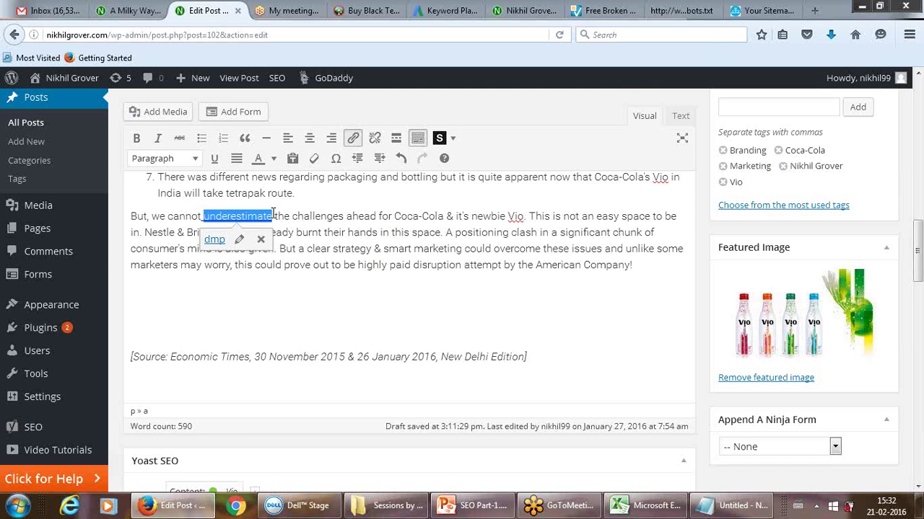
click(353, 140)
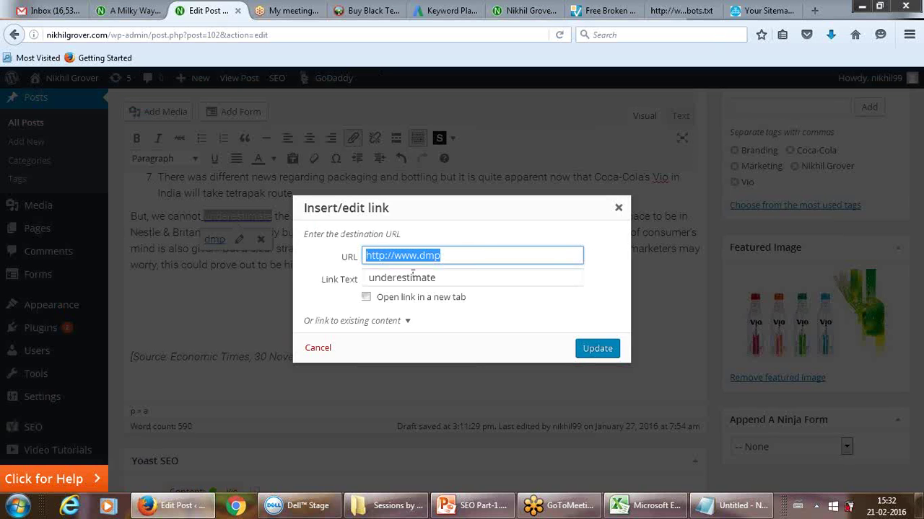
click(445, 256)
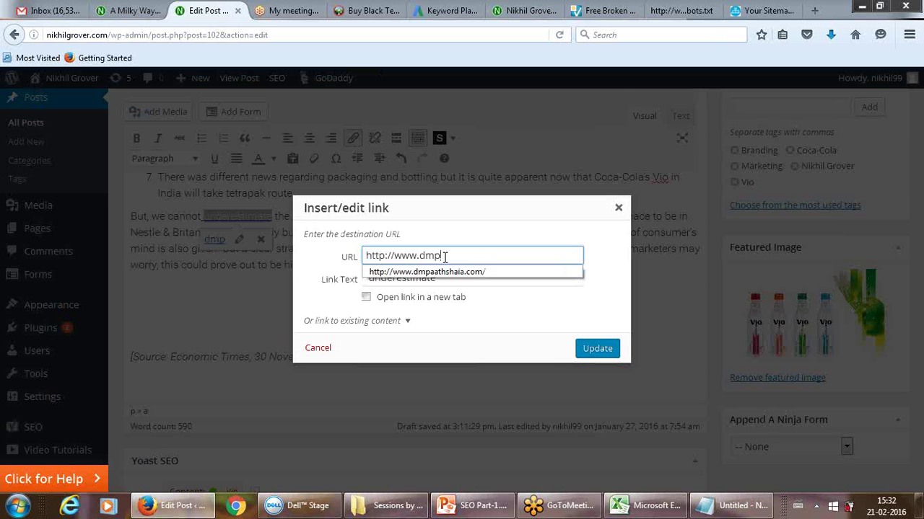
click(443, 272)
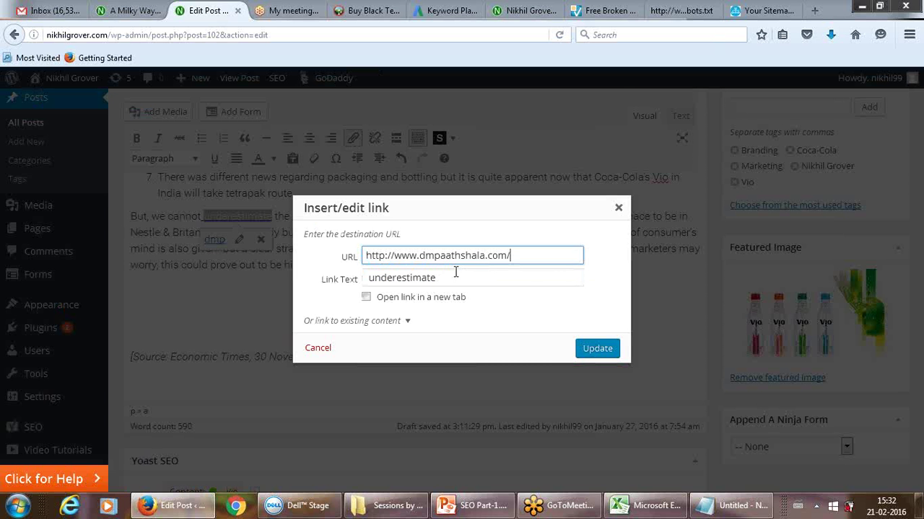
click(588, 350)
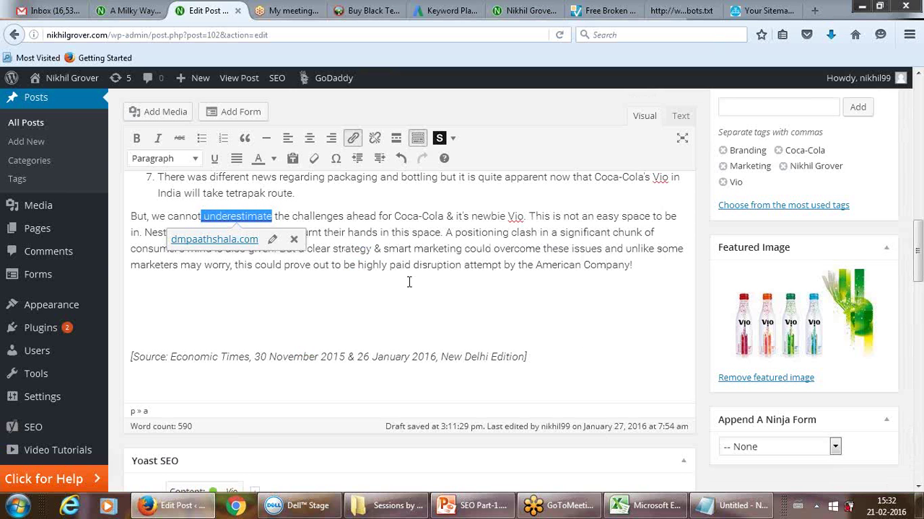
click(332, 222)
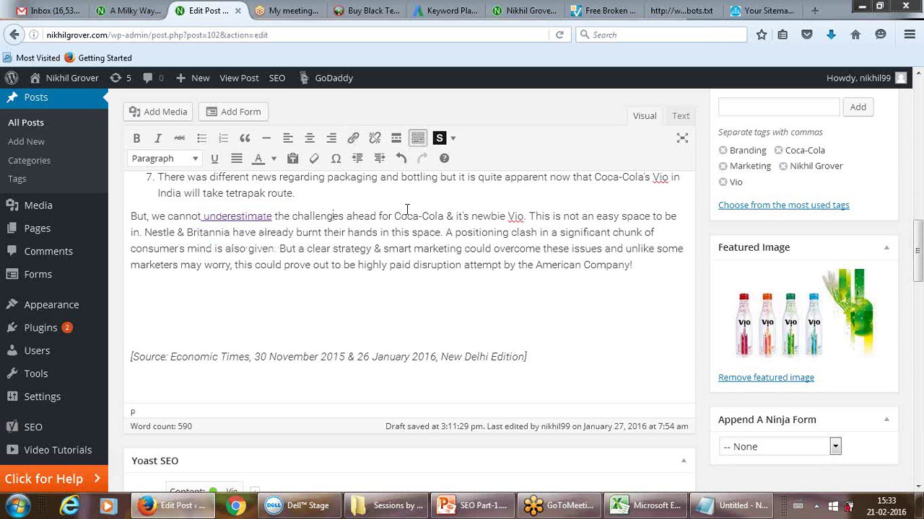
drag(396, 215, 447, 215)
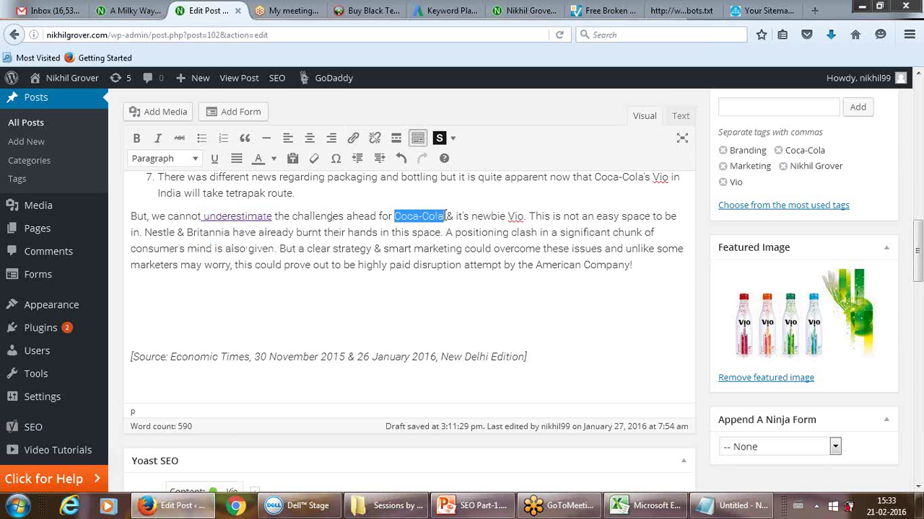
click(353, 137)
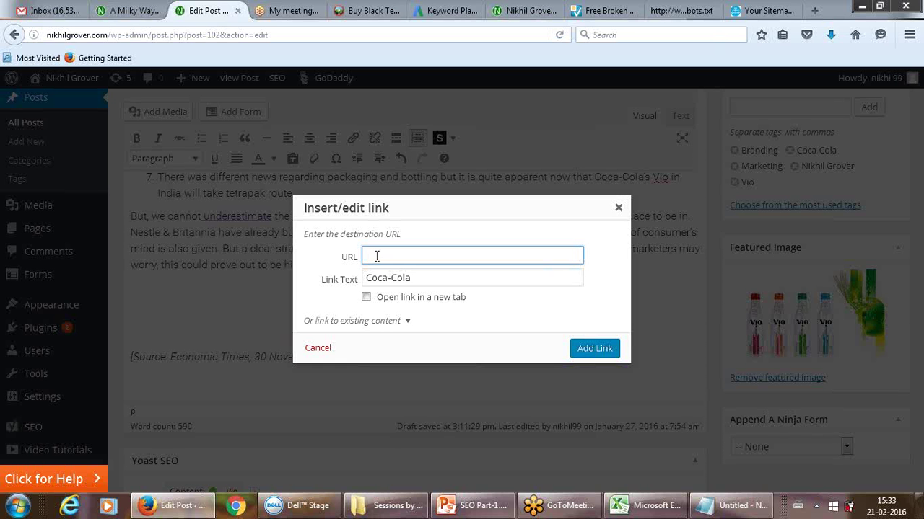
text(www)
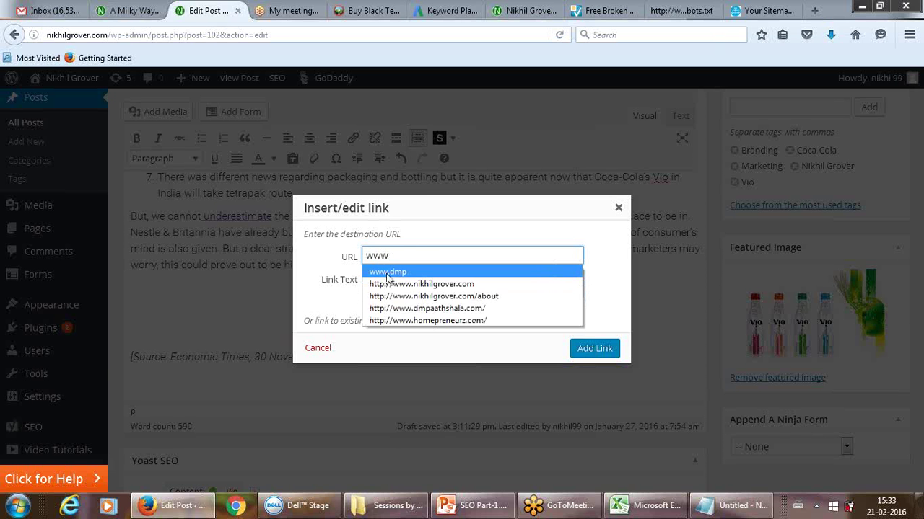
click(388, 275)
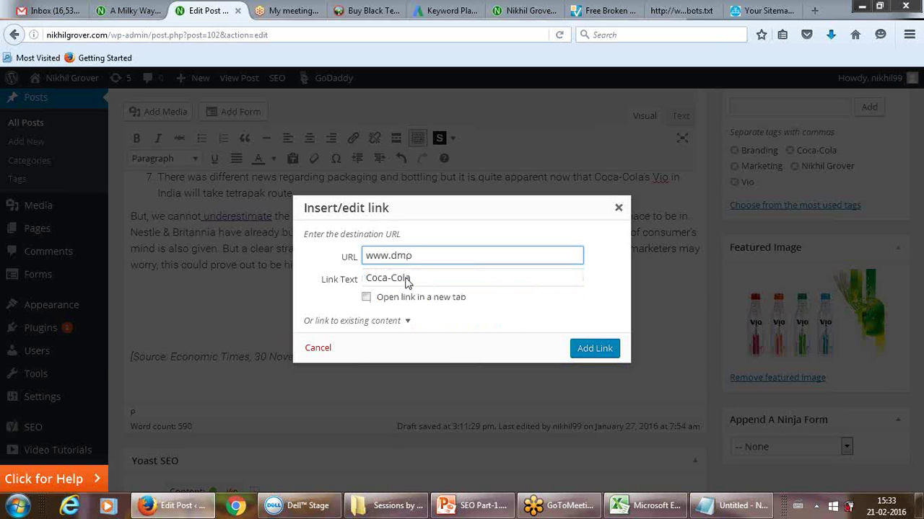
click(582, 352)
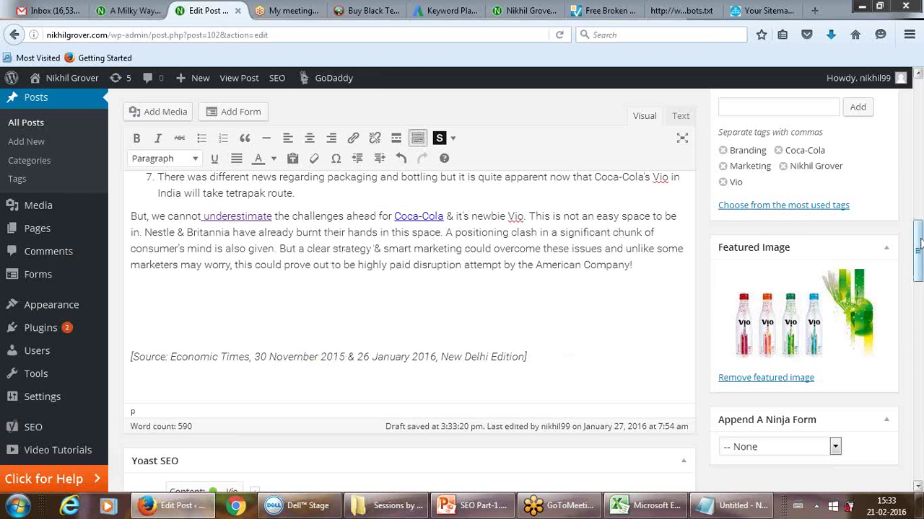
drag(919, 244, 918, 159)
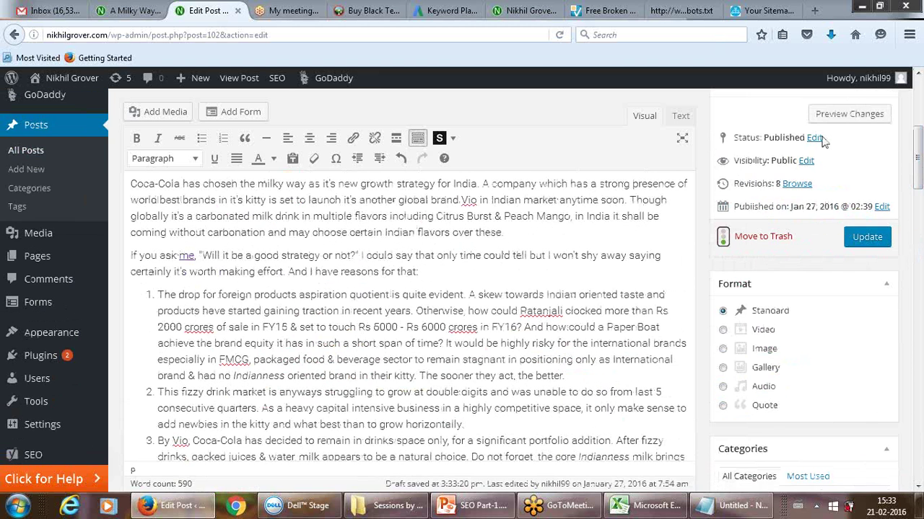
Update the post, then reload the live 'A Milky Way For Coca-Cola – Vio' article to its last paragraph.
click(874, 239)
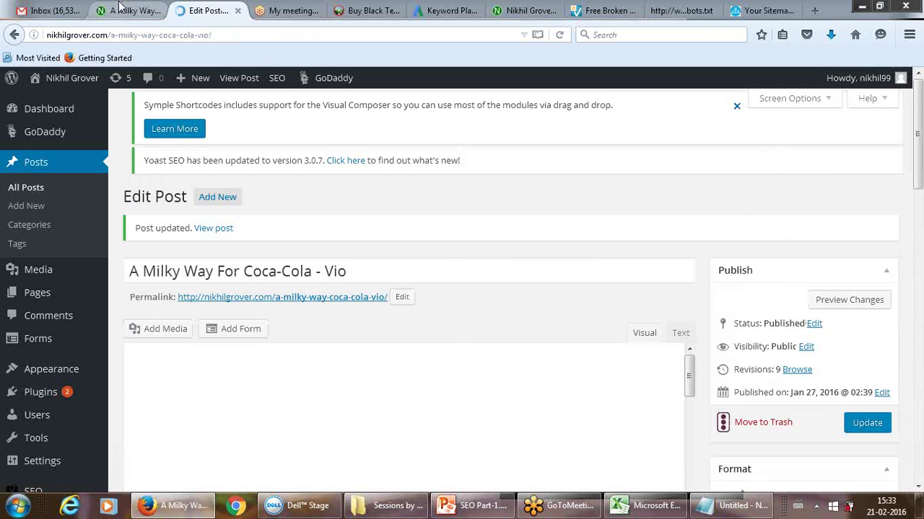
click(126, 10)
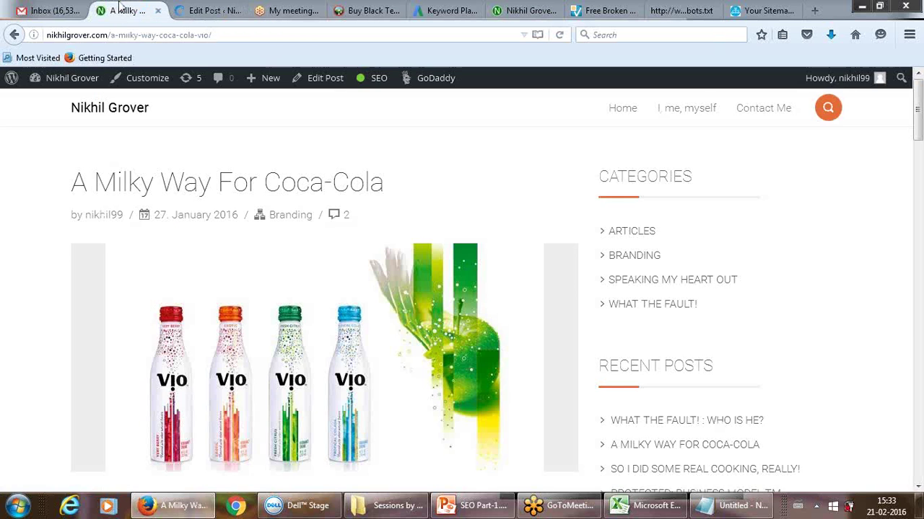
click(559, 34)
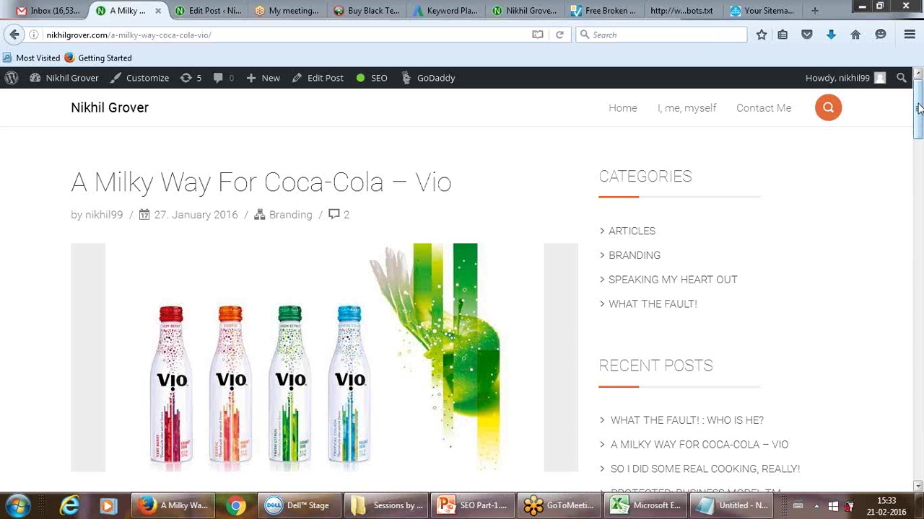
drag(918, 109, 918, 264)
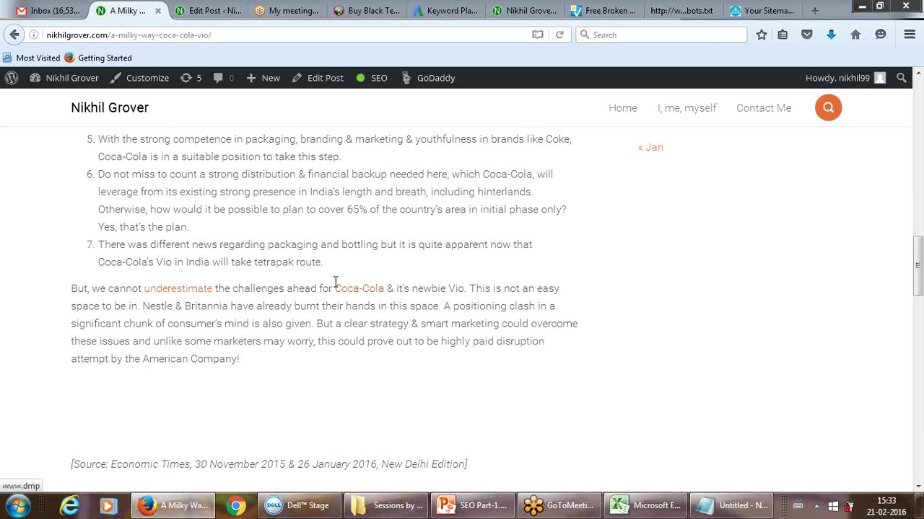
Test both links: 'underestimate' reaches dmpaathshala.com, 'Coca-Cola' opens dmp.com in a new tab.
click(200, 292)
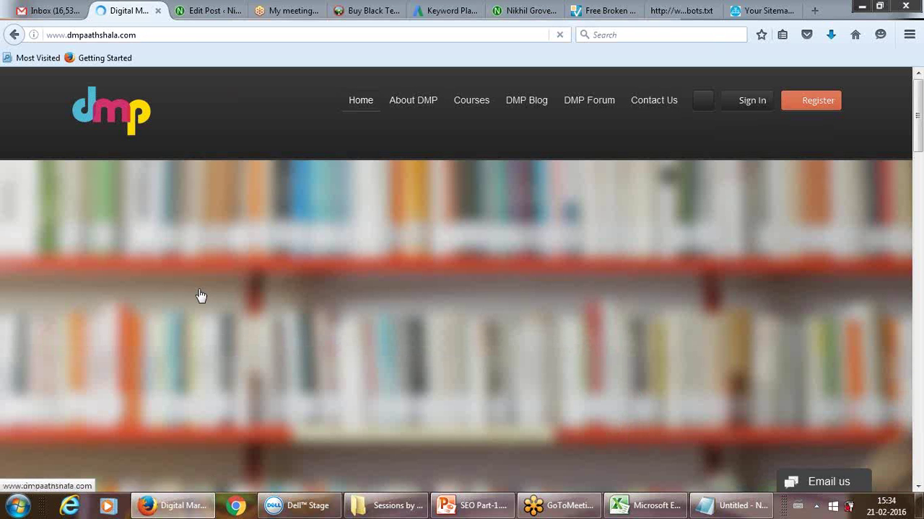
click(14, 34)
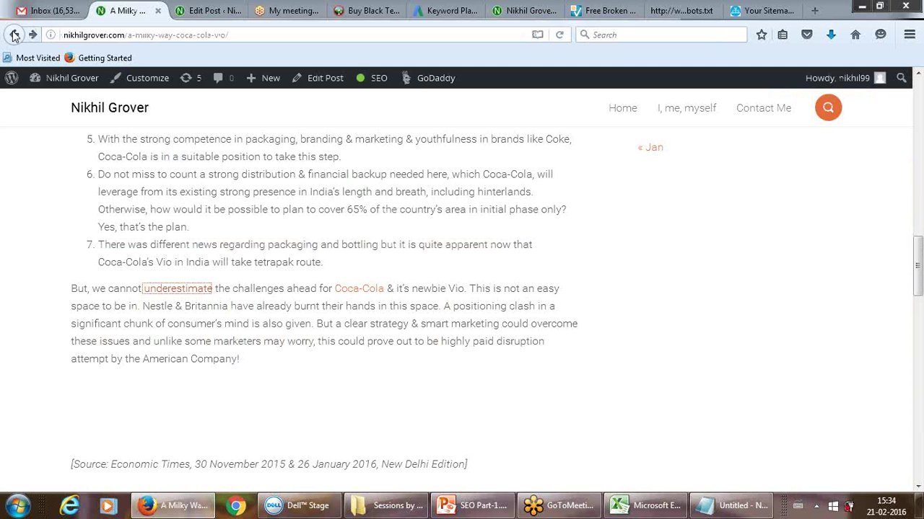
right_click(366, 291)
click(427, 299)
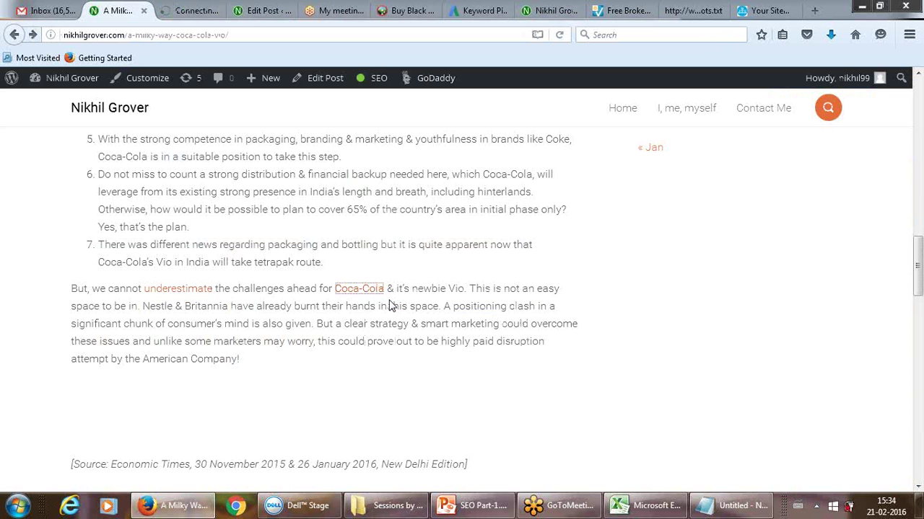
click(192, 9)
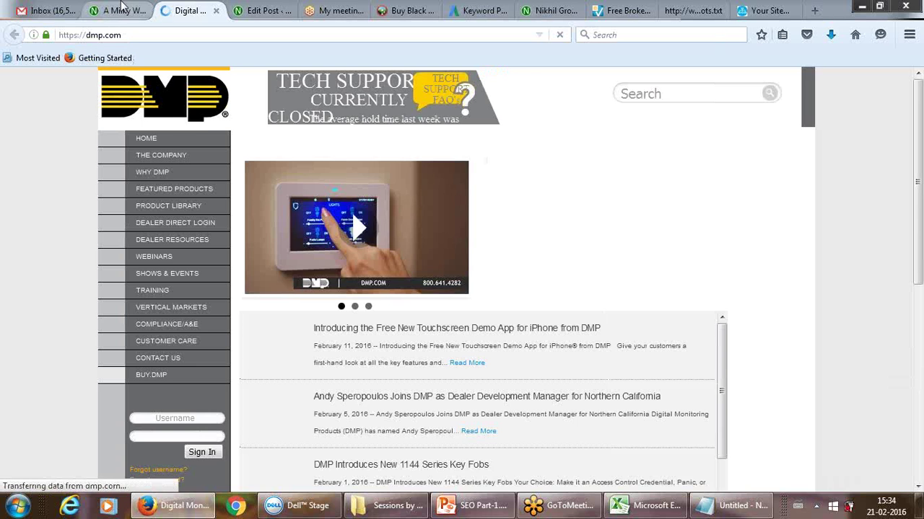
click(121, 11)
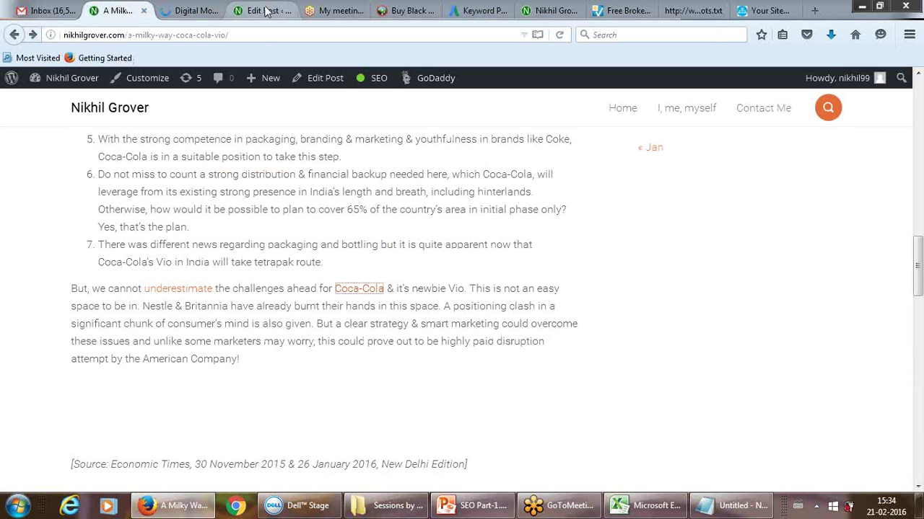
In the post editor, change the Coca-Cola link to the made-up address dmpjdfhjhkjdasfh.com.
click(262, 10)
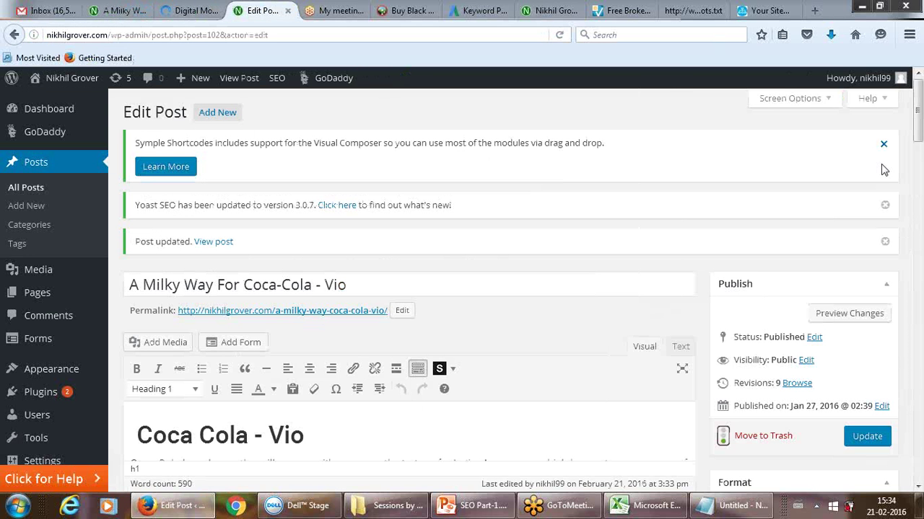
drag(917, 105, 918, 245)
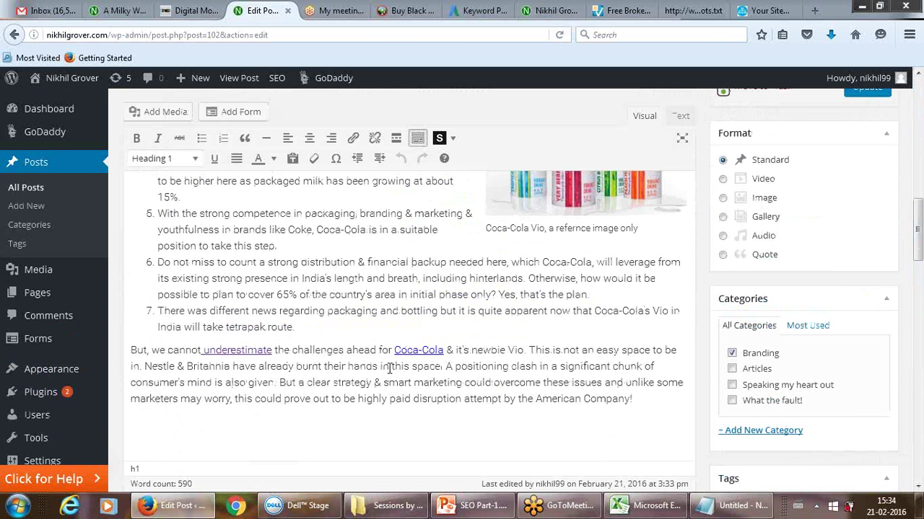
drag(396, 350, 447, 351)
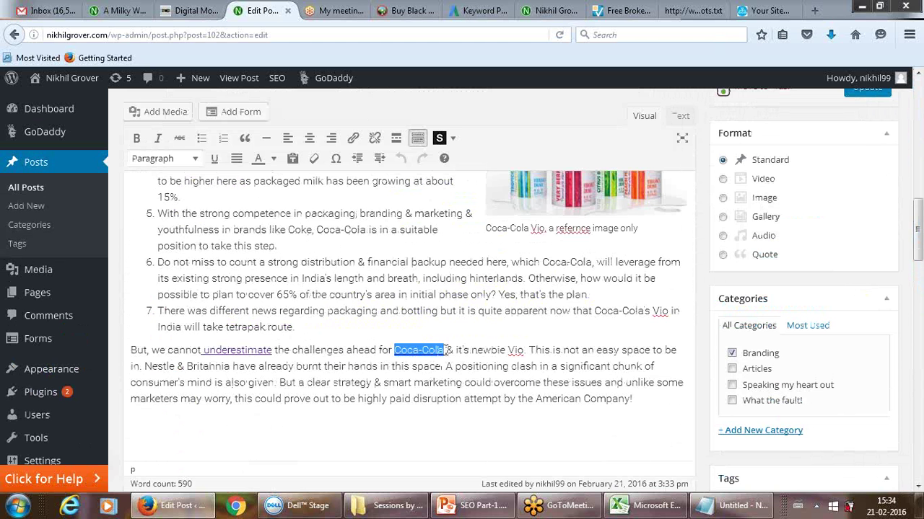
click(353, 138)
click(448, 254)
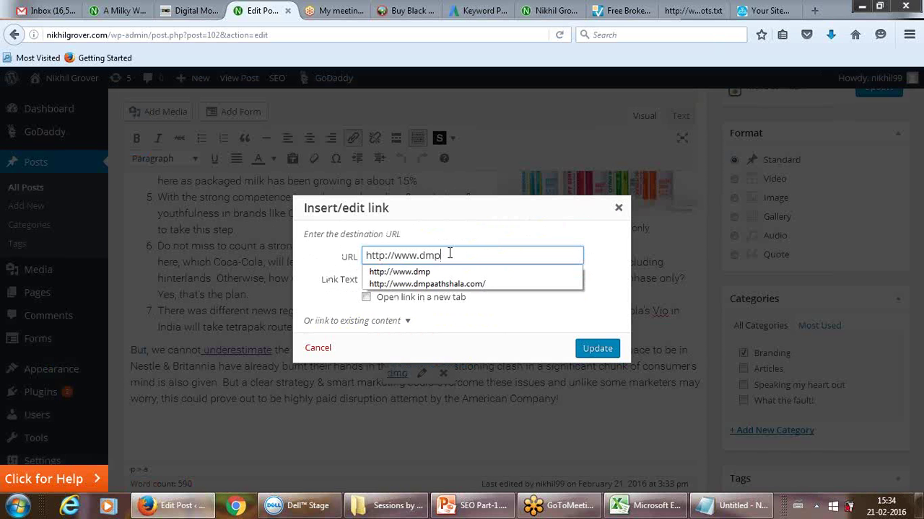
text(jdfhjnkjdasfh)
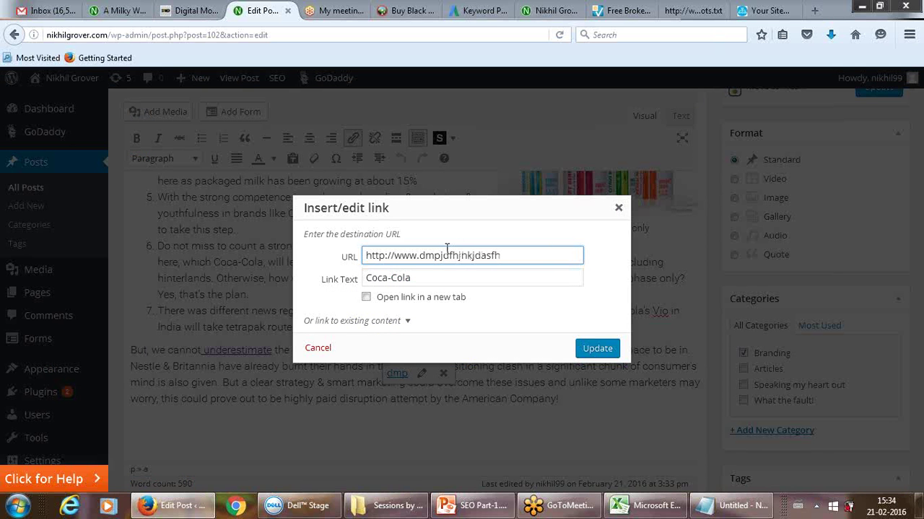
text(.com)
click(597, 349)
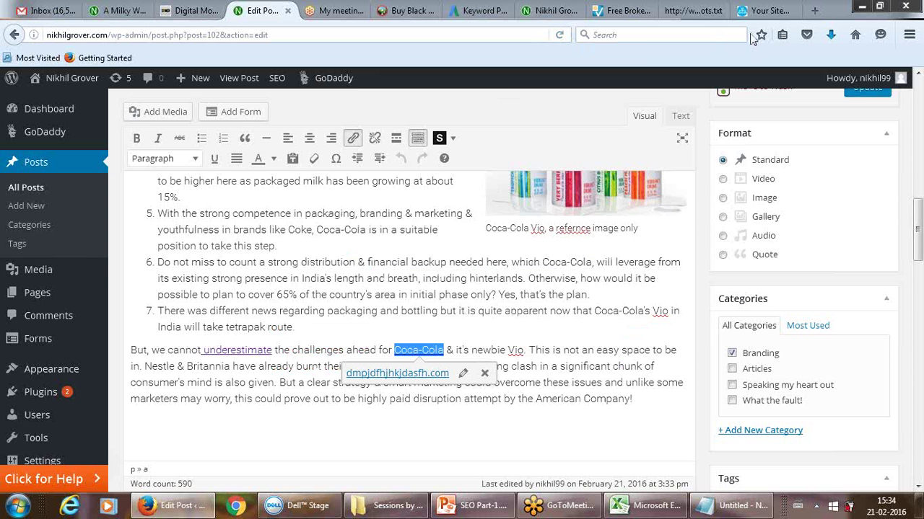
Save the post update and return to the published article tab.
click(559, 77)
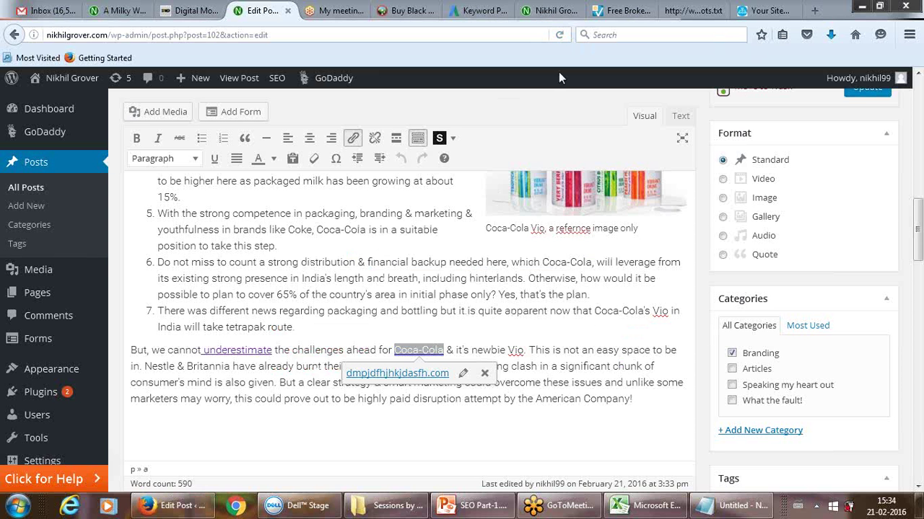
click(867, 92)
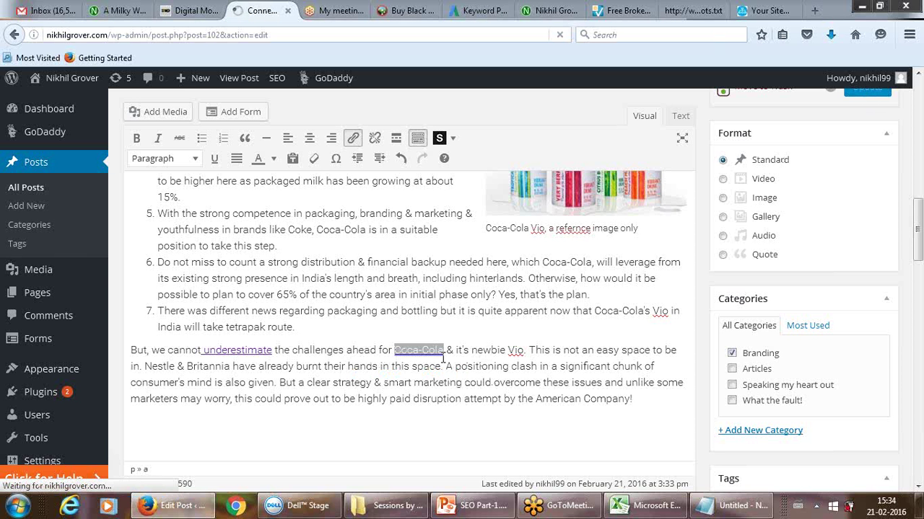
click(109, 12)
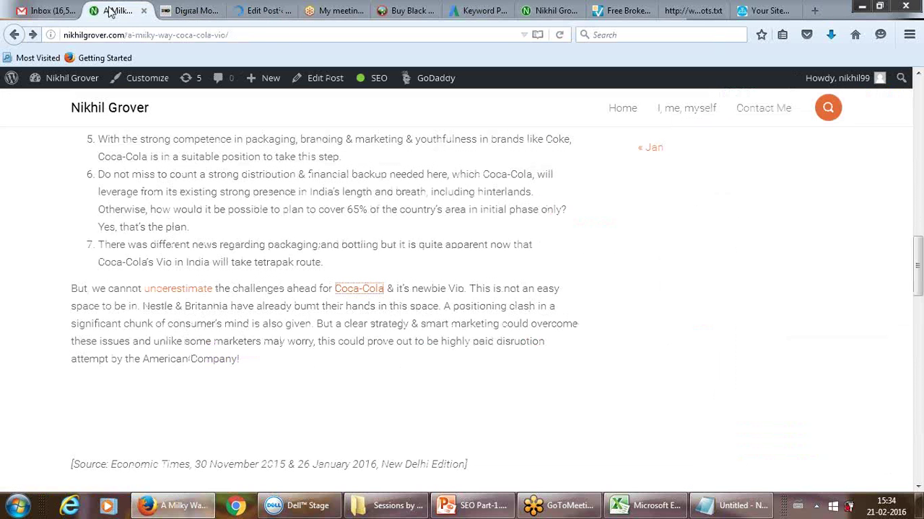
Reload the published post, follow the Coca-Cola link to 'Server not found', and go back.
click(561, 35)
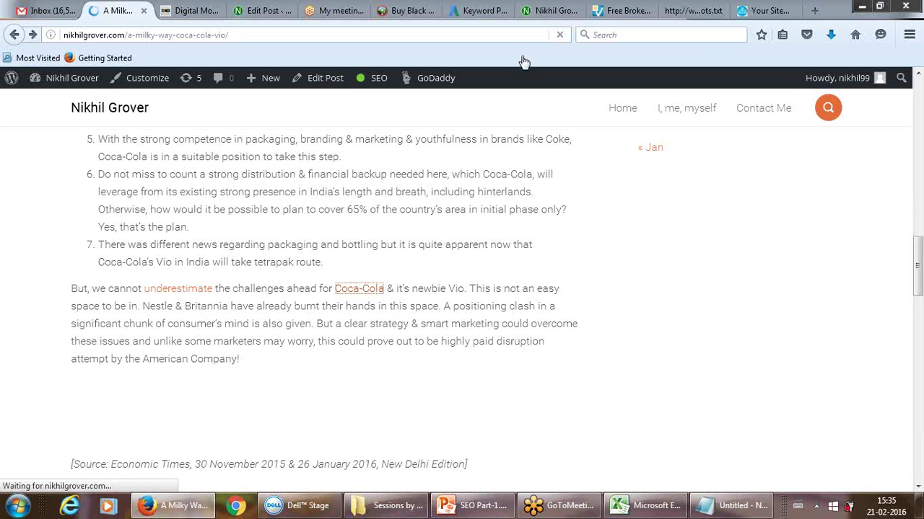
click(347, 292)
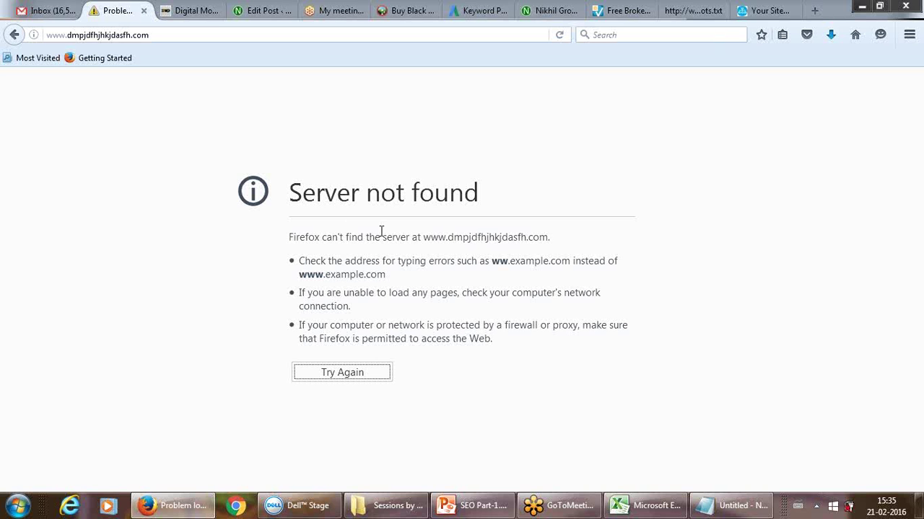
click(14, 35)
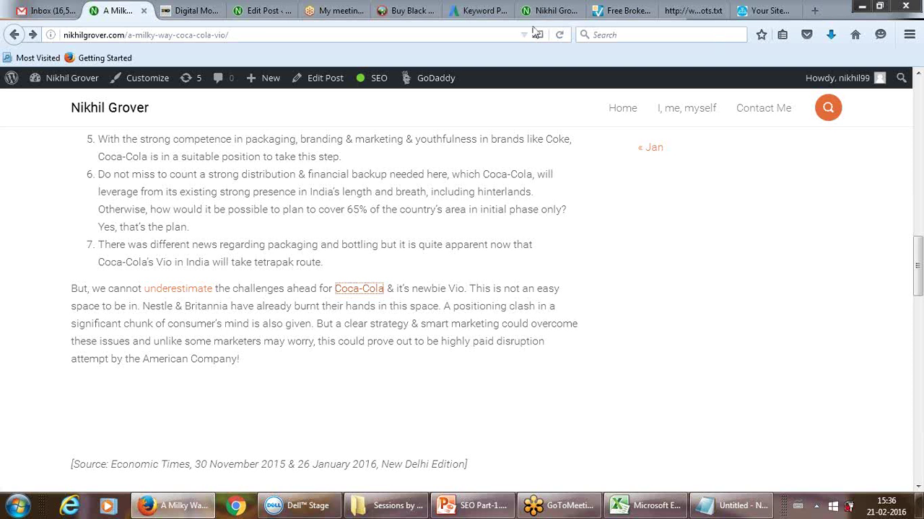
click(622, 11)
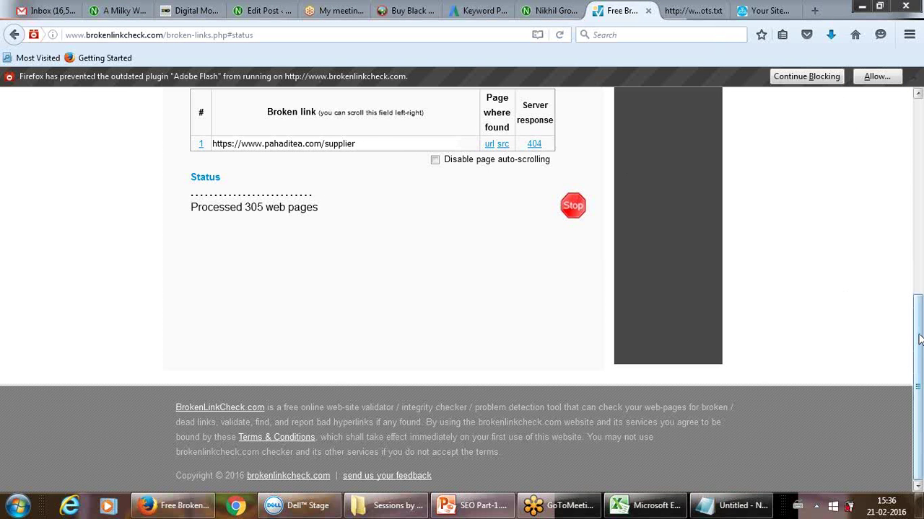
drag(918, 339, 918, 251)
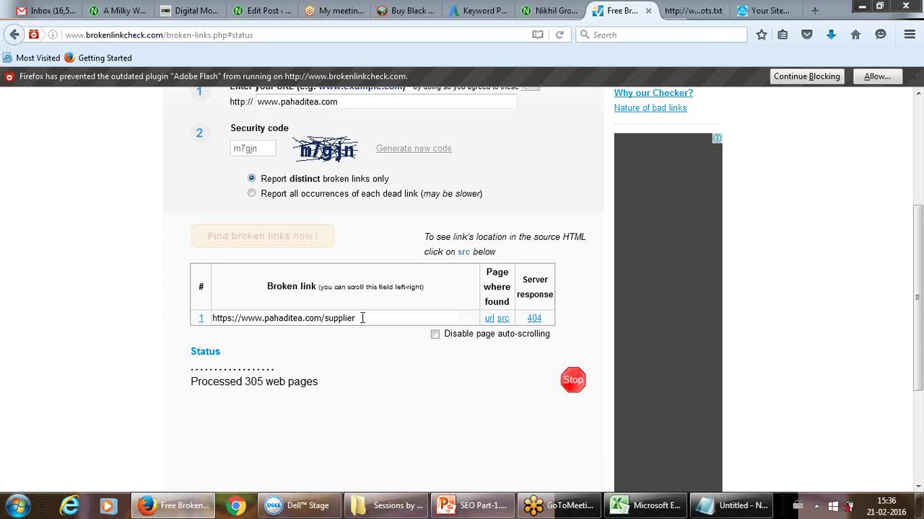
drag(362, 318, 210, 319)
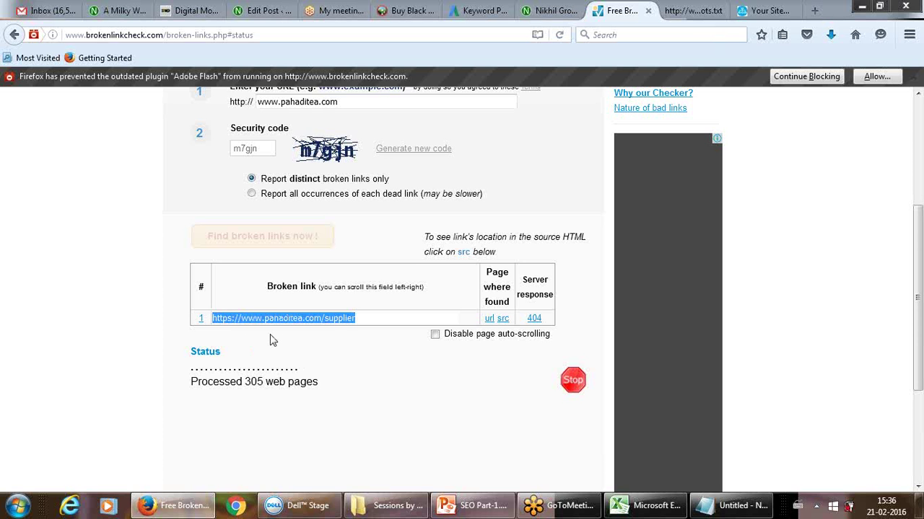
click(278, 342)
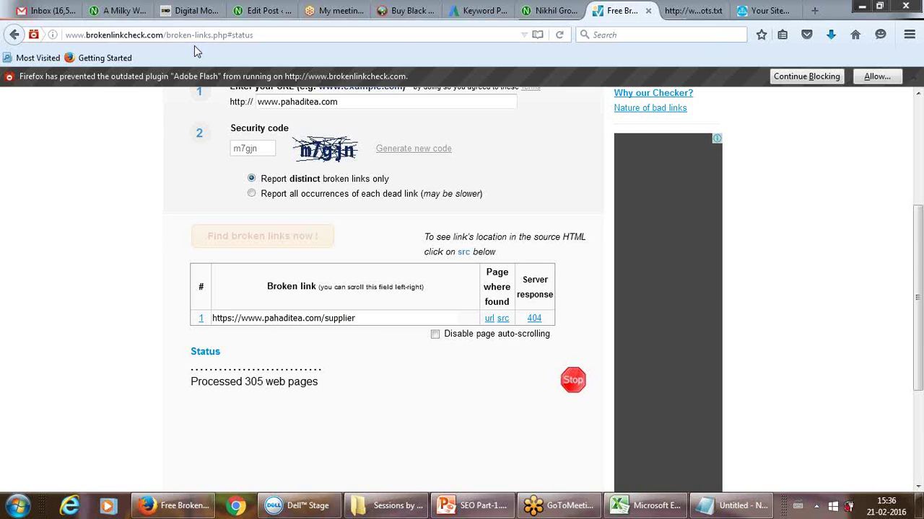
click(117, 10)
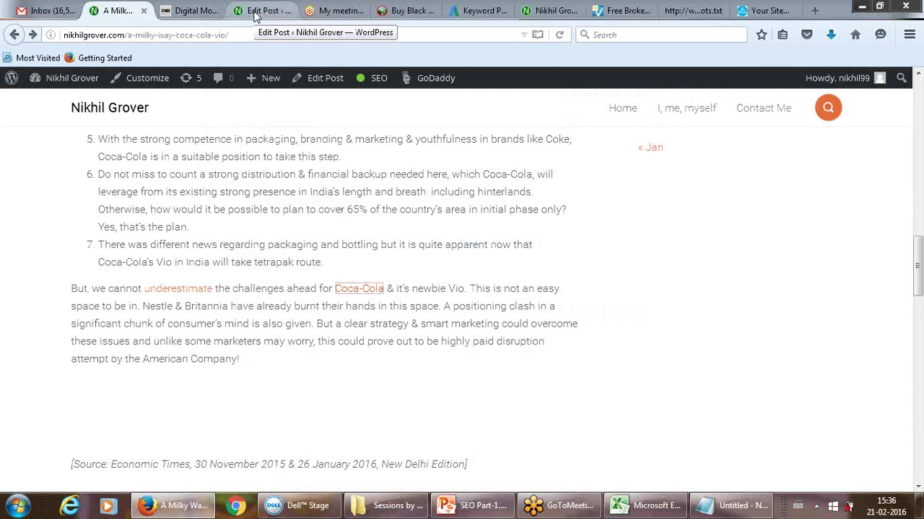
Scroll down to the post's comments, then return to the XML-Sitemaps results page.
key(Down)
key(Down)
key(Down)
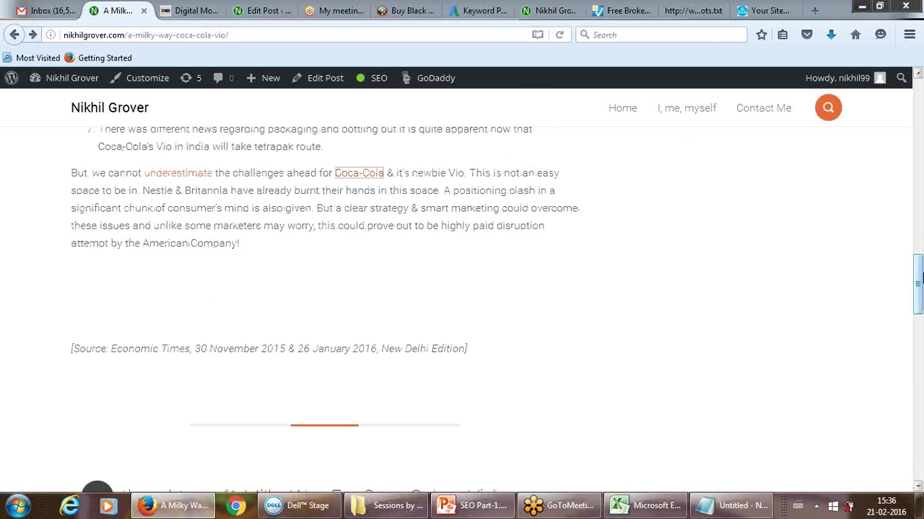
drag(918, 277, 919, 300)
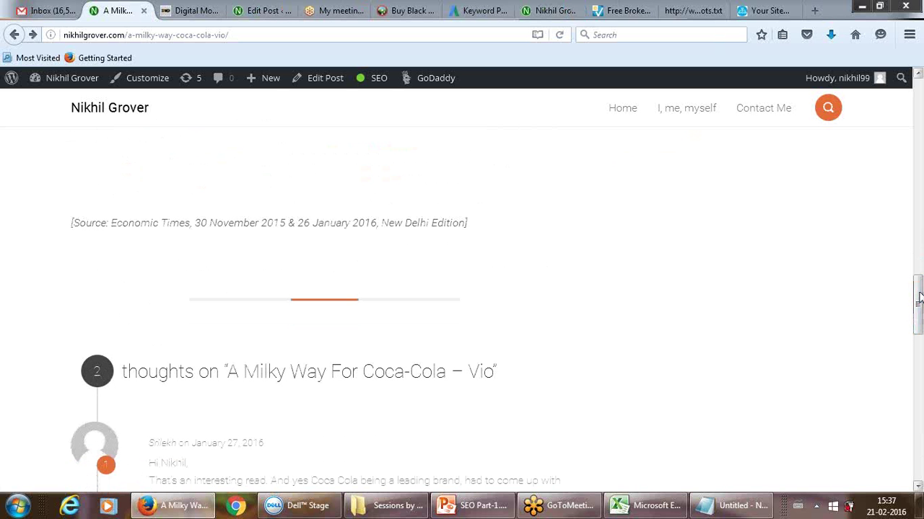
click(918, 488)
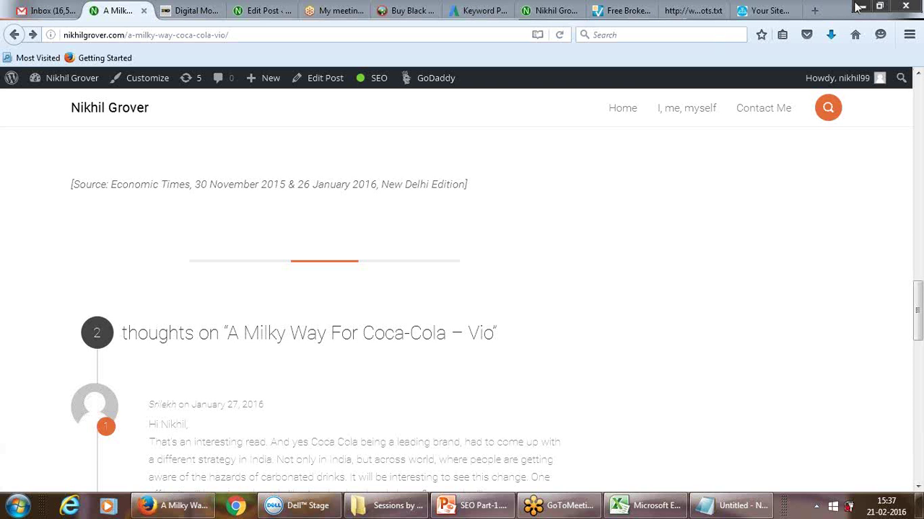
click(766, 10)
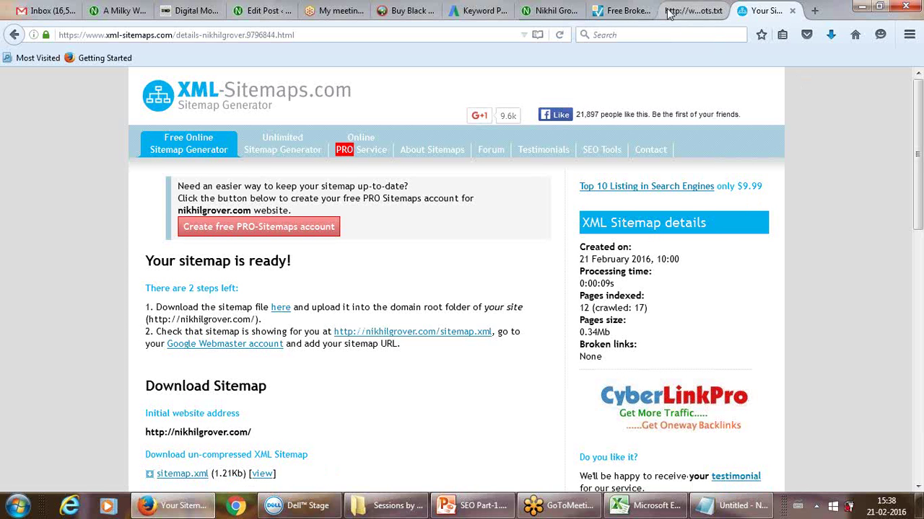
Return to the Free Broken Link checker tab showing 316 pages and 1 broken link.
click(623, 9)
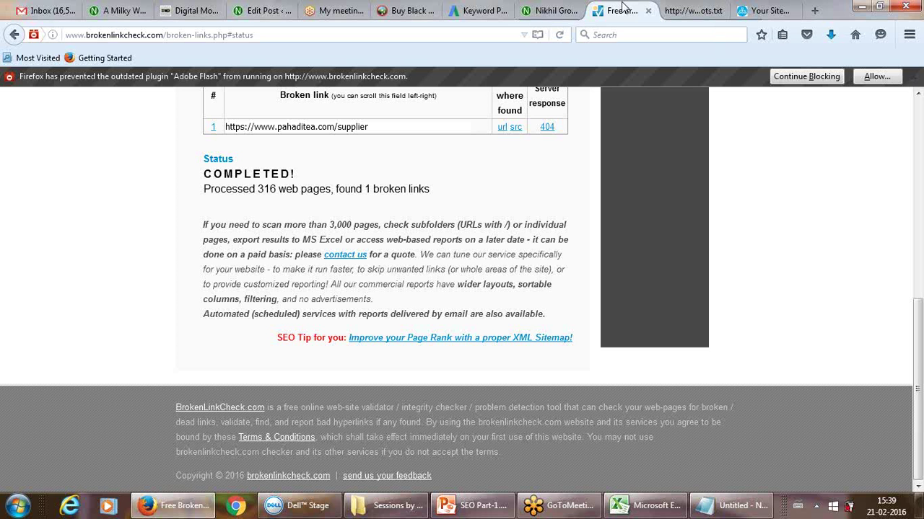
Scroll the checker page to the top and bring PowerPoint's slide 13, 'SITEMAP .XML', forward.
key(Up)
key(Up)
key(Up)
key(Up)
key(Up)
key(Up)
key(Up)
key(Up)
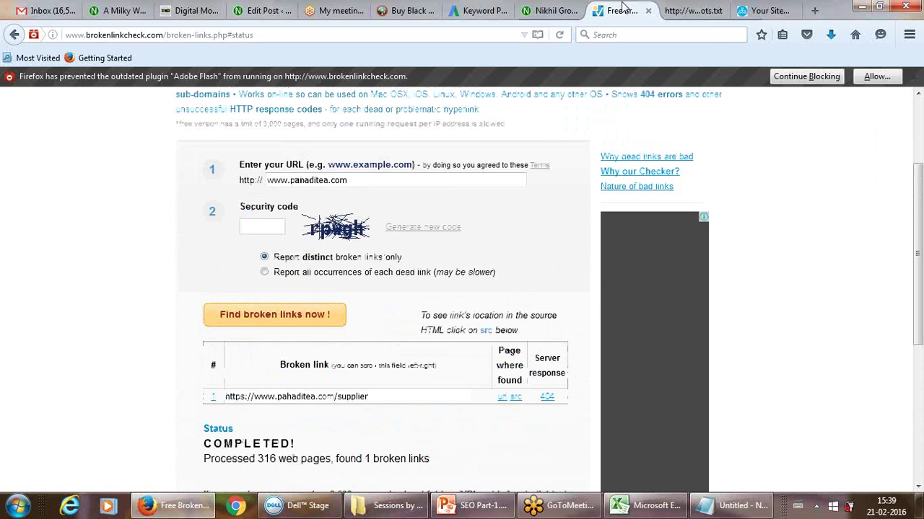
key(Up)
key(Up)
key(Up)
key(Up)
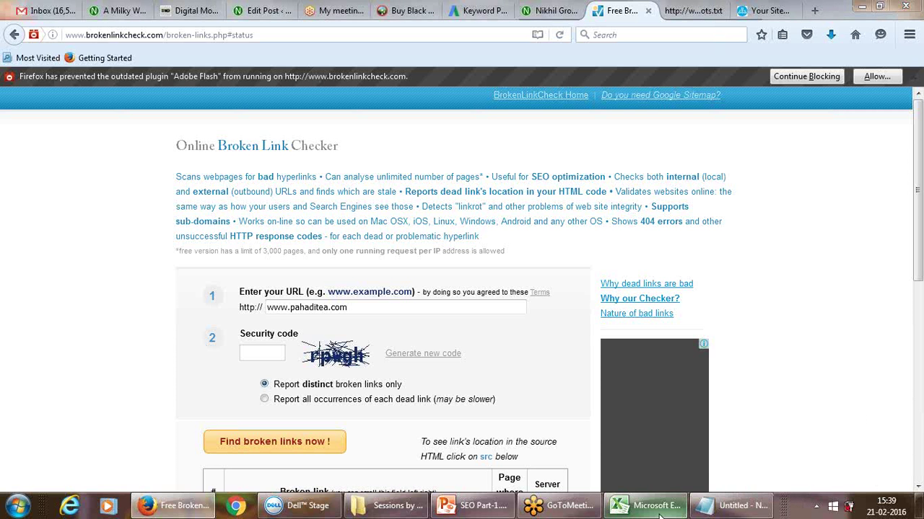
click(476, 506)
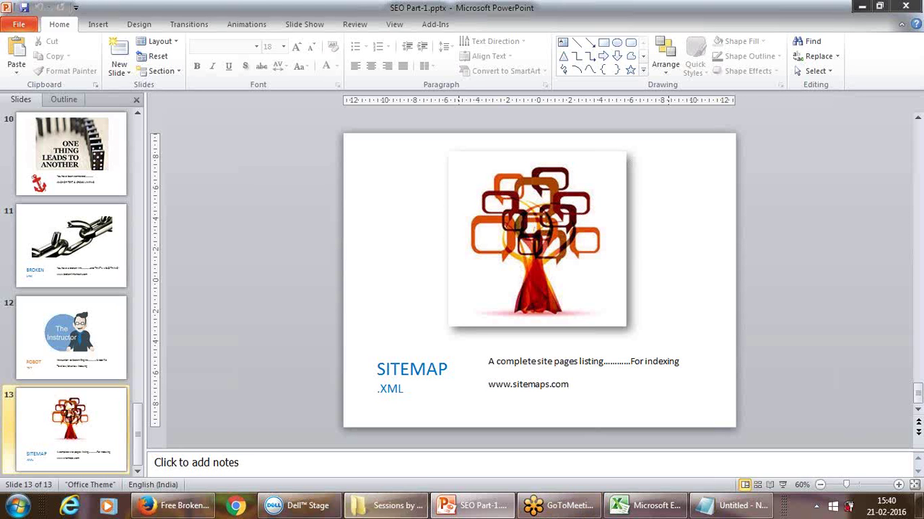
Return to Firefox and show the Gmail inbox tab.
click(184, 506)
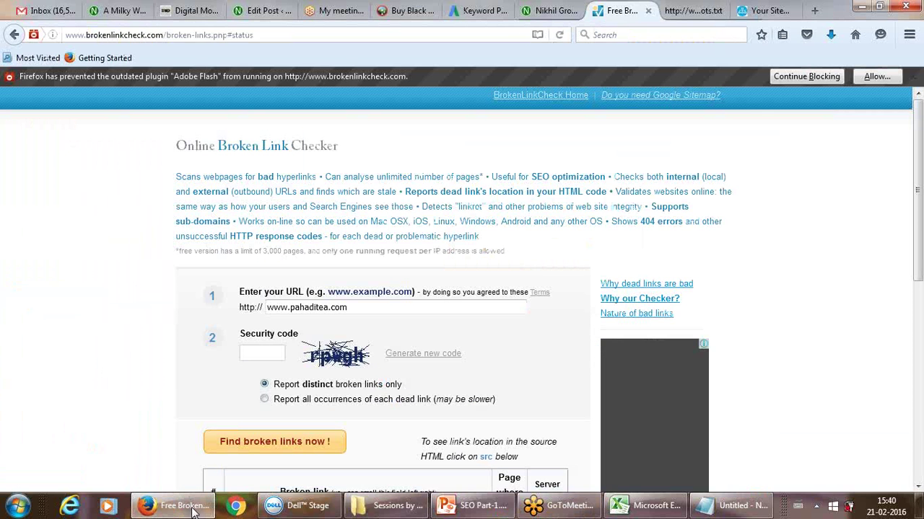
click(69, 11)
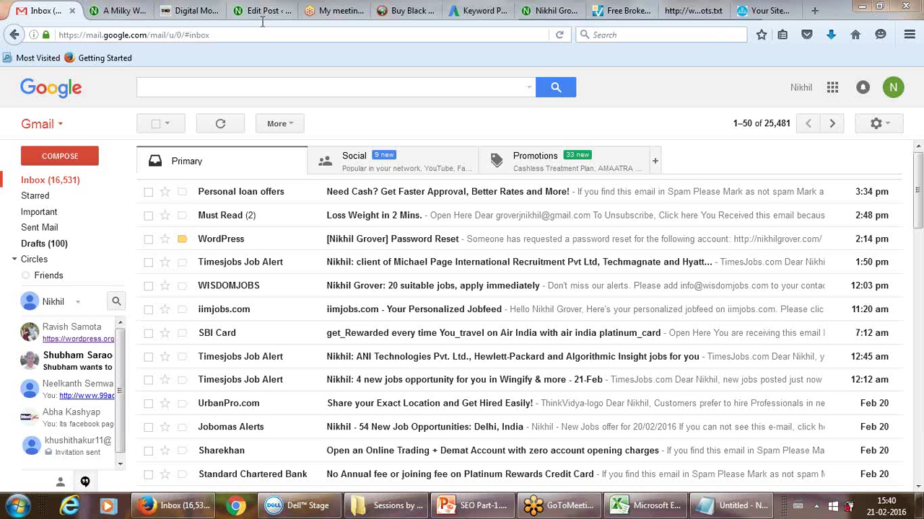
Switch to the Excel Keyword Planner sheet and review the green tea Competition column values.
click(646, 505)
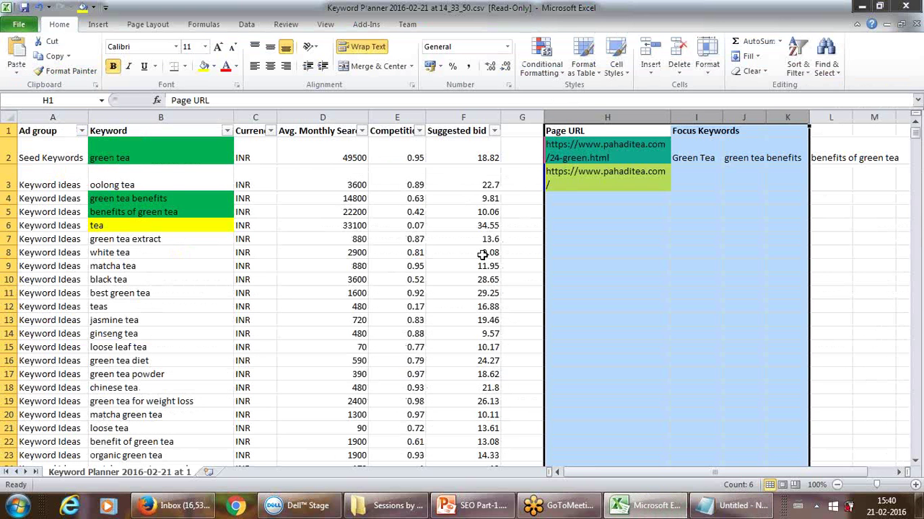
click(396, 150)
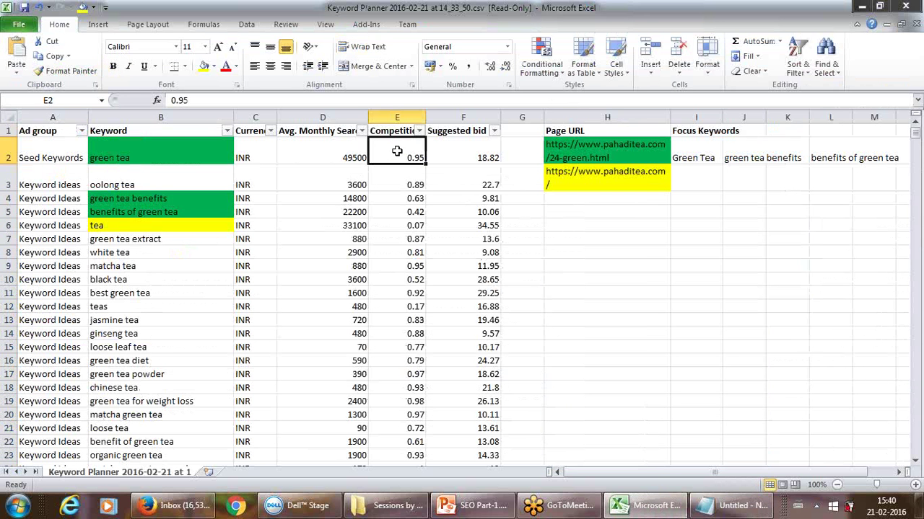
key(Down)
key(Down)
key(Down)
key(Up)
key(Up)
key(Up)
key(Up)
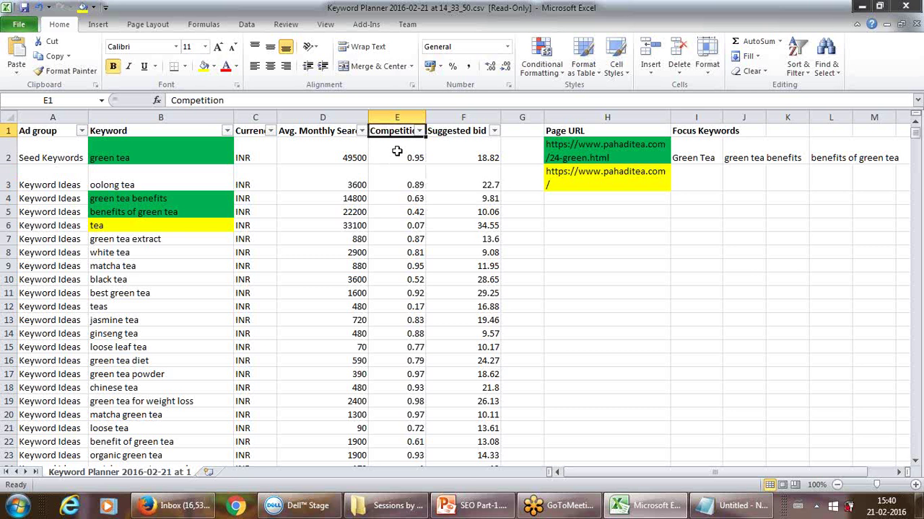